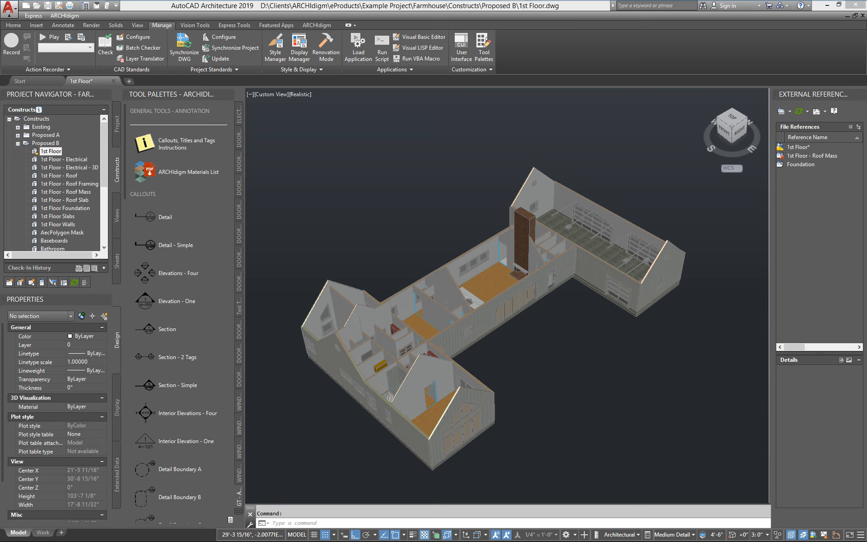
Examine the master bathroom with the tub and double sinks in the 3D model of the 1st Floor construct
scroll(396, 371, "up", 3)
middle_click_drag(395, 370, 535, 319, "shift")
scroll(515, 313, "up", 3)
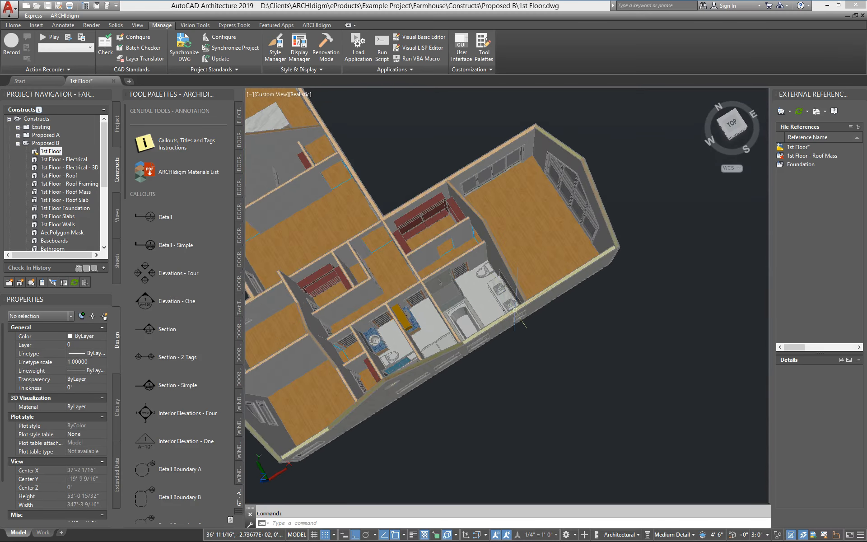
scroll(484, 291, "up", 2)
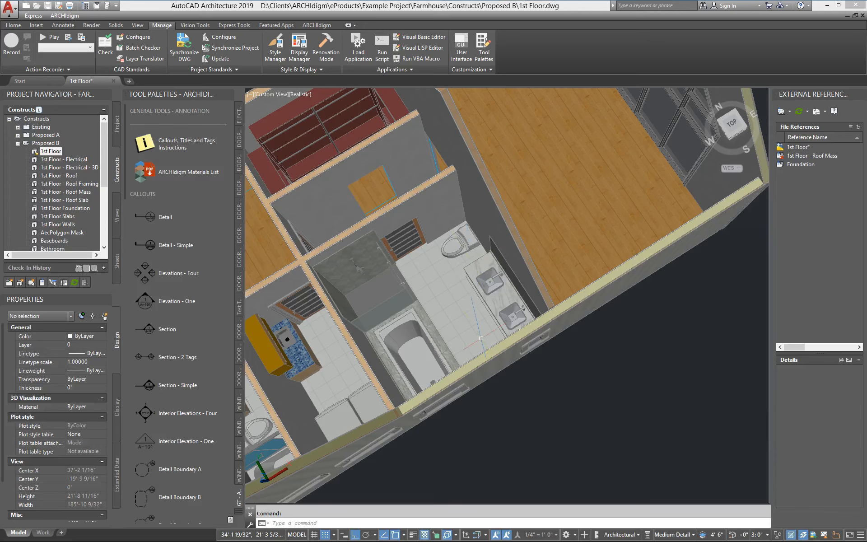
scroll(511, 336, "down", 2)
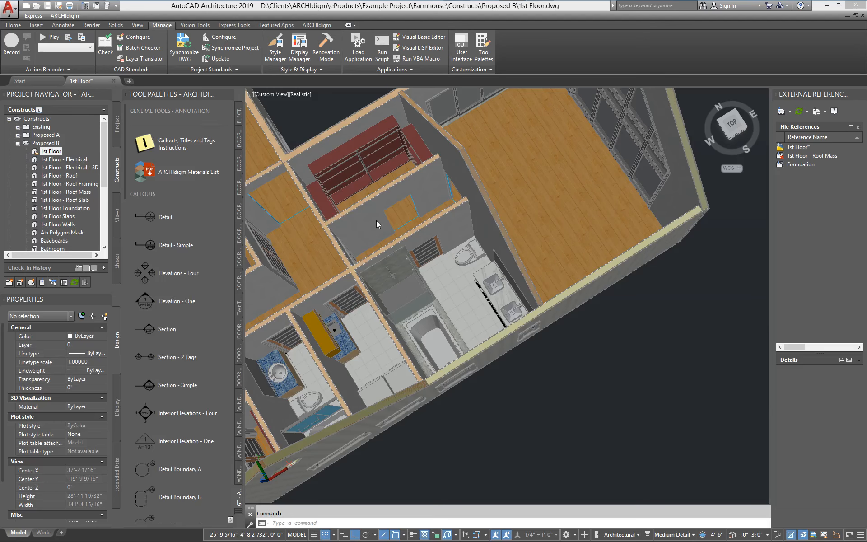
left_click(460, 296)
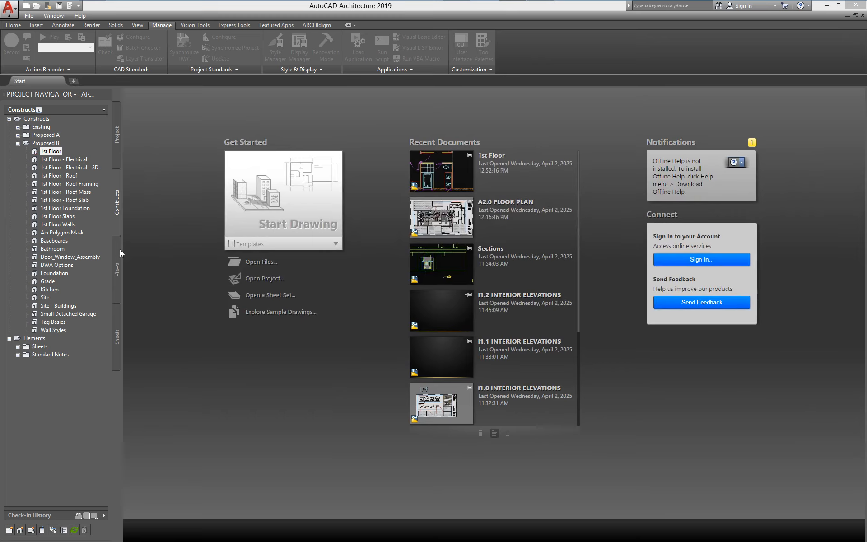
Open the Sections view drawing from the project's Production views
left_click(116, 266)
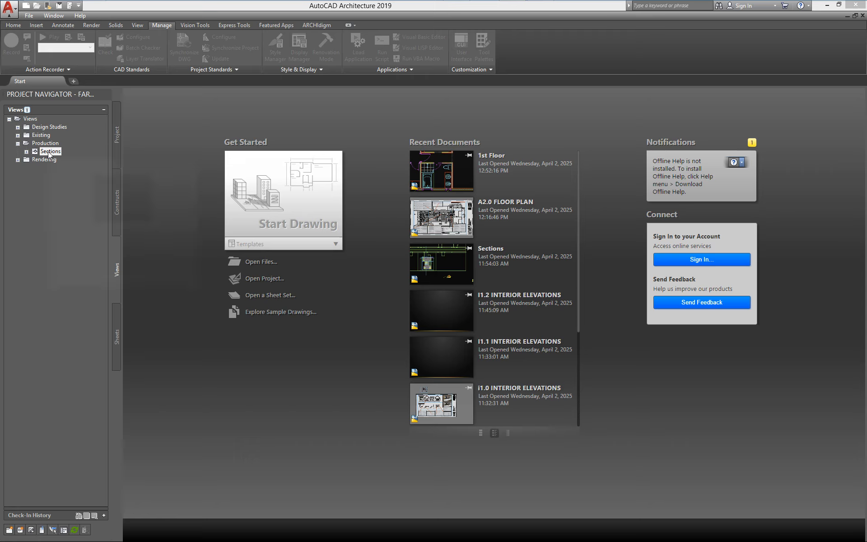
mouse_move(49, 155)
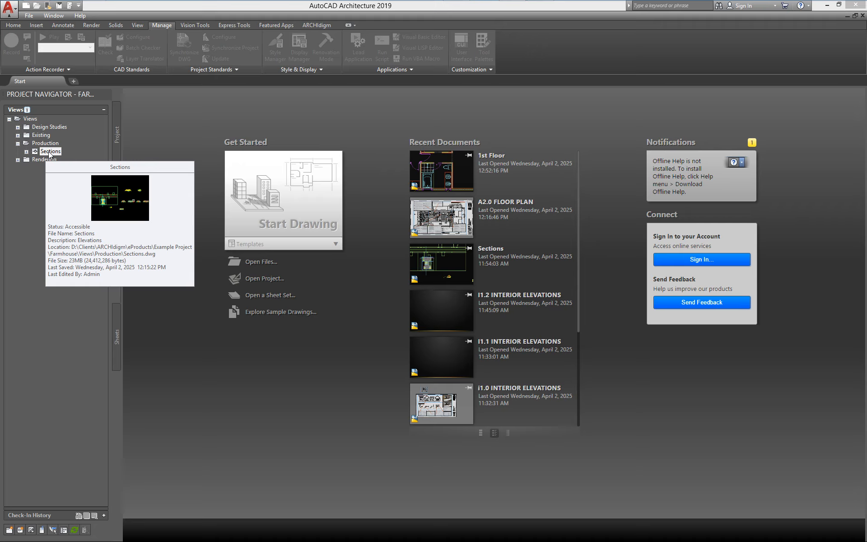
double_click(50, 152)
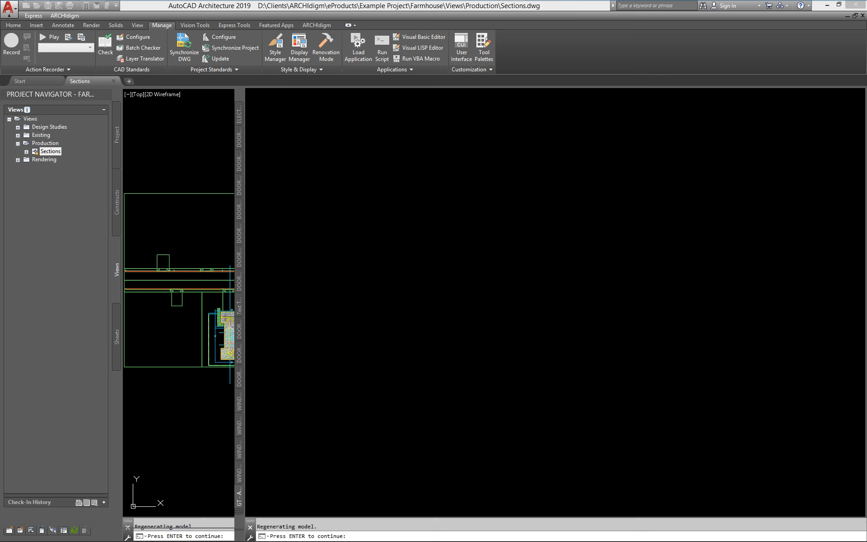
Examine the elevations and floor plan in the Sections drawing, ending at the master bathroom in the house's lower wing
mouse_move(451, 326)
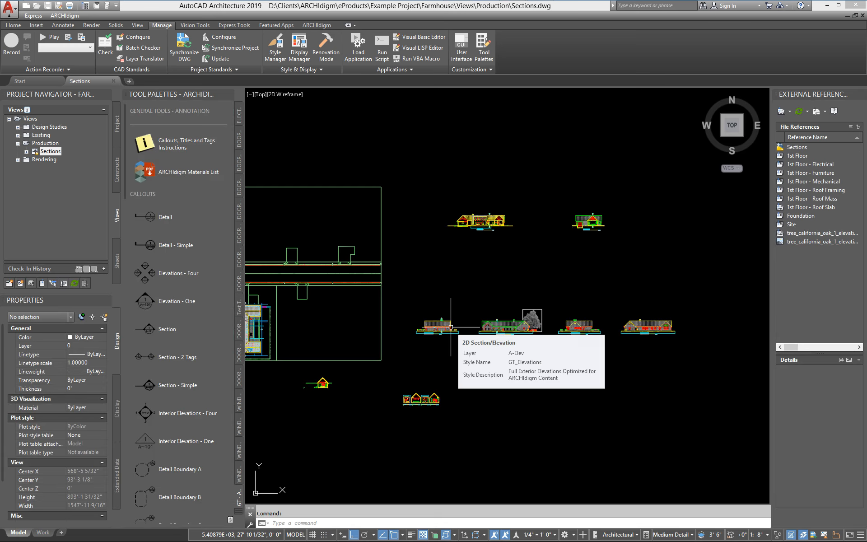
mouse_move(426, 343)
middle_mouse_down()
mouse_move(473, 326)
mouse_move(467, 321)
middle_mouse_up()
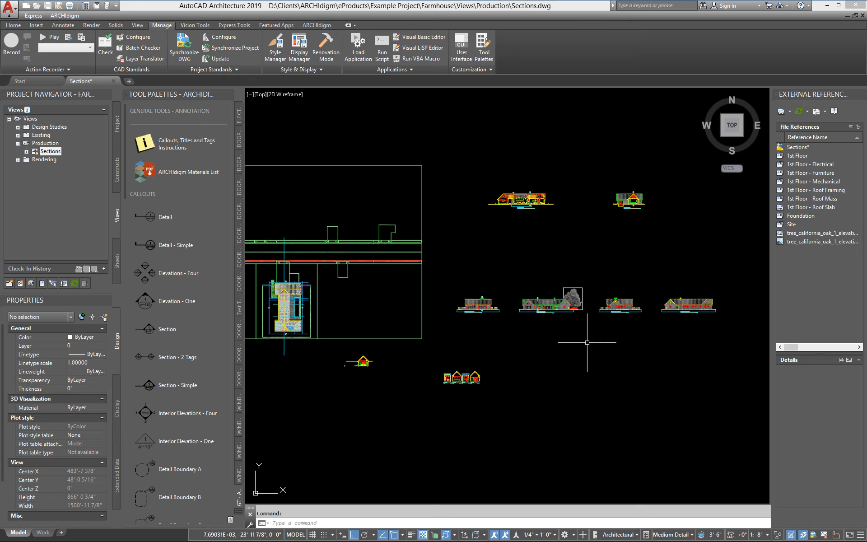
middle_click_drag(489, 382, 518, 380)
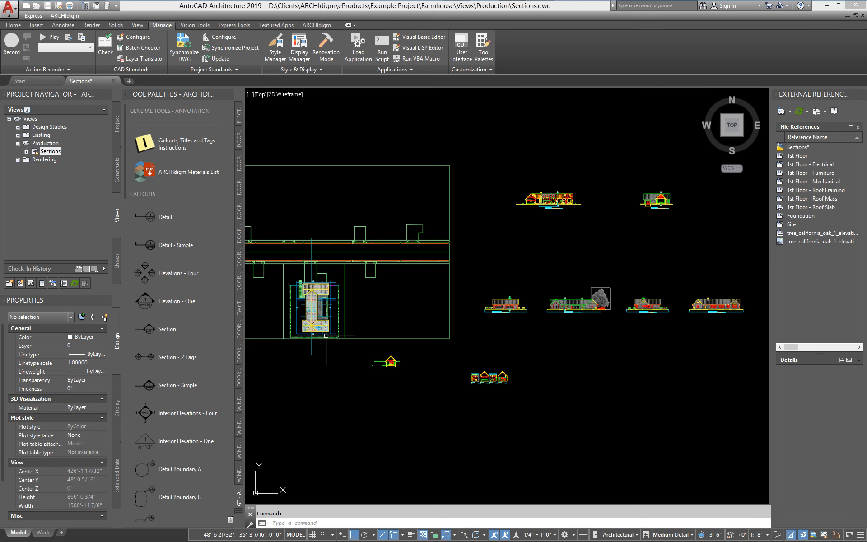
scroll(326, 335, "up", 2)
scroll(361, 329, "up", 1)
middle_click_drag(368, 327, 381, 329)
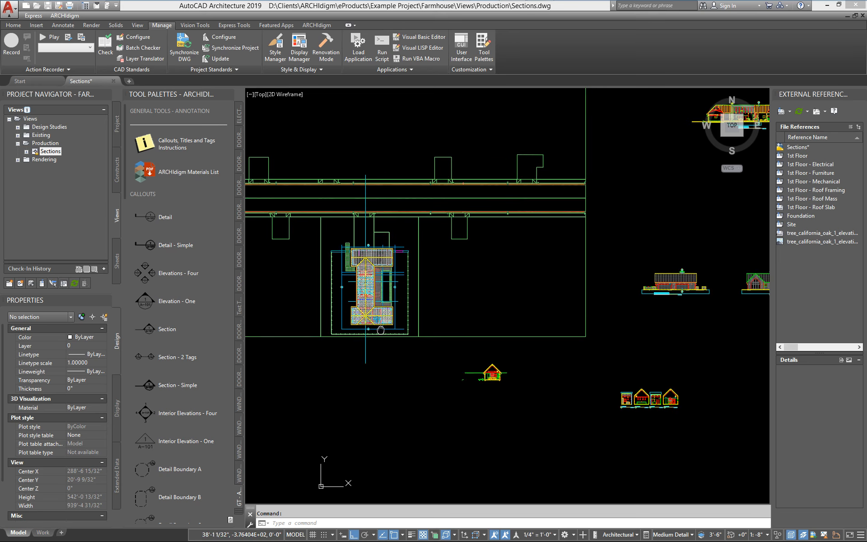
scroll(379, 328, "up", 4)
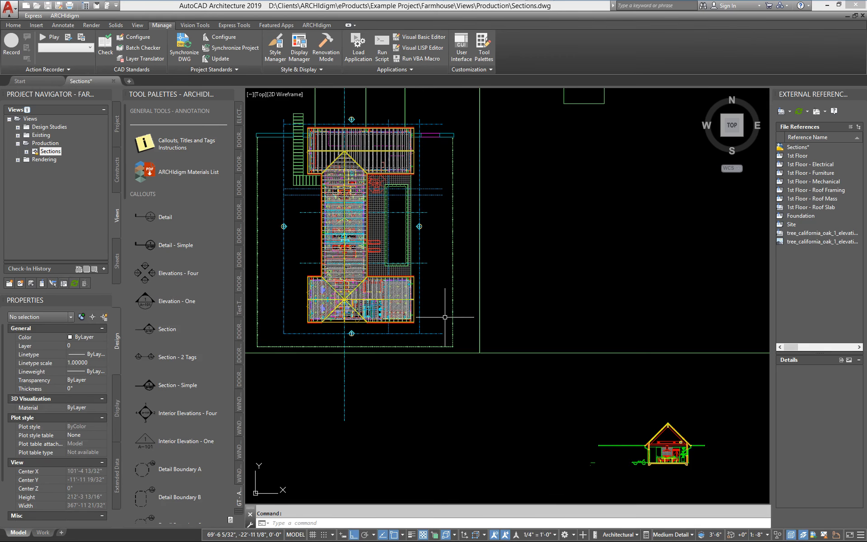
scroll(361, 315, "up", 5)
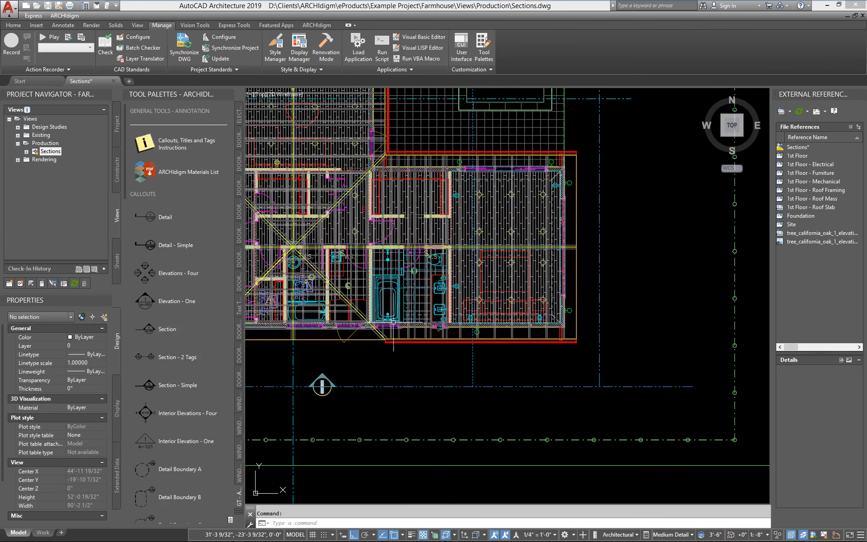
scroll(393, 322, "up", 3)
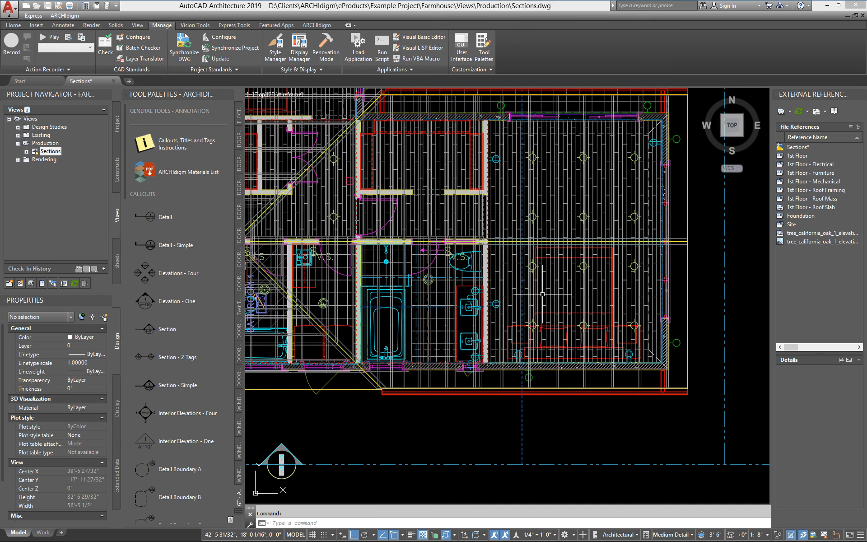
Open the A2.0 FLOOR PLAN sheet of the Permit set and examine the orientation and layout of the master bathroom
left_click(118, 265)
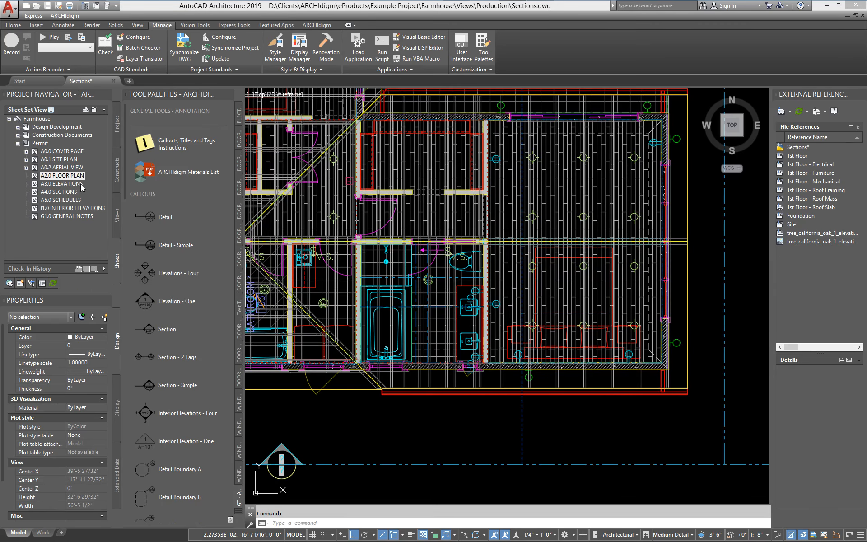
double_click(58, 176)
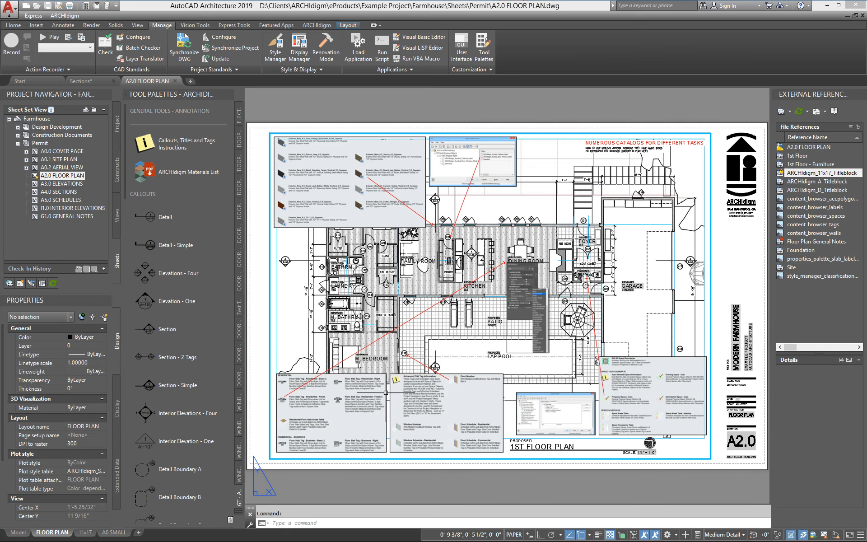
scroll(271, 402, "up", 6)
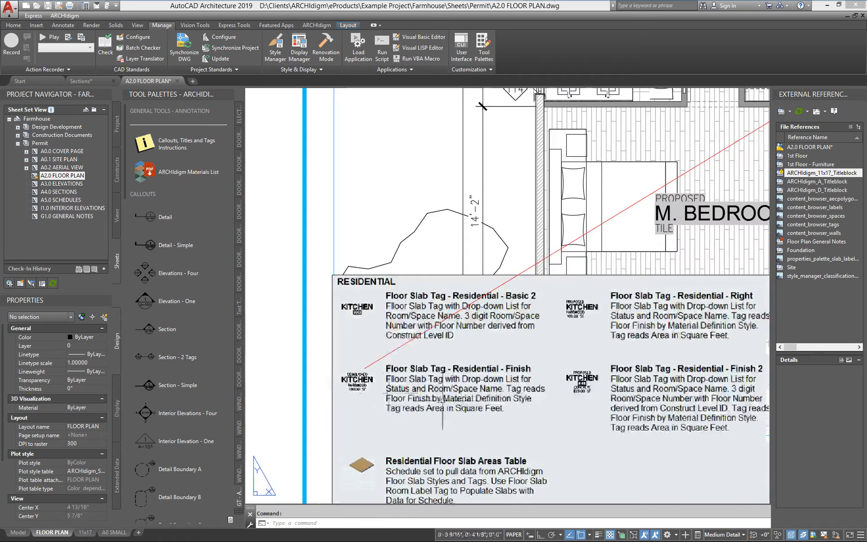
scroll(503, 360, "down", 4)
middle_click_drag(592, 301, 429, 354)
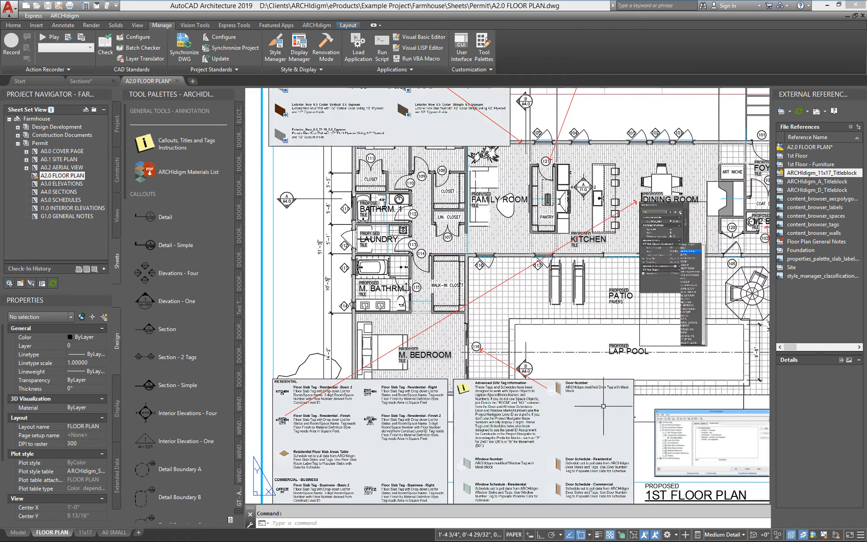
middle_click_drag(600, 403, 551, 403)
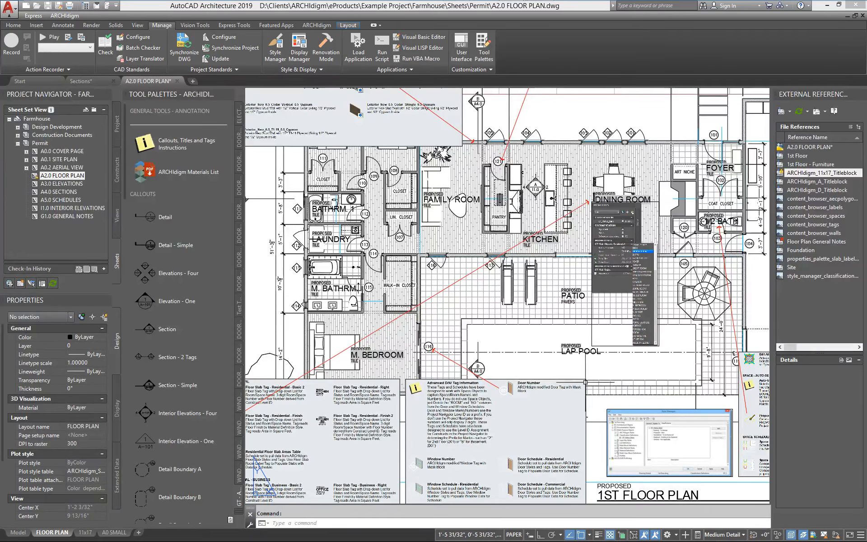
scroll(421, 380, "down", 5)
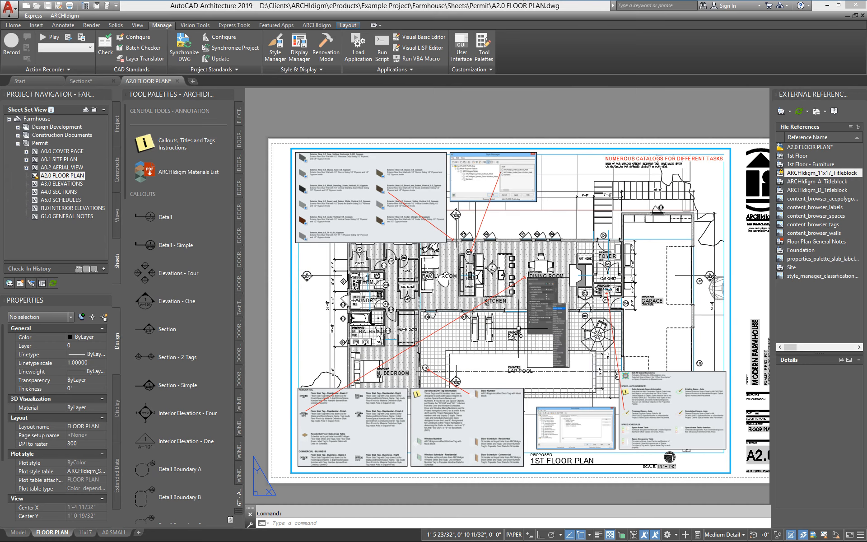
scroll(370, 323, "up", 2)
scroll(360, 352, "up", 2)
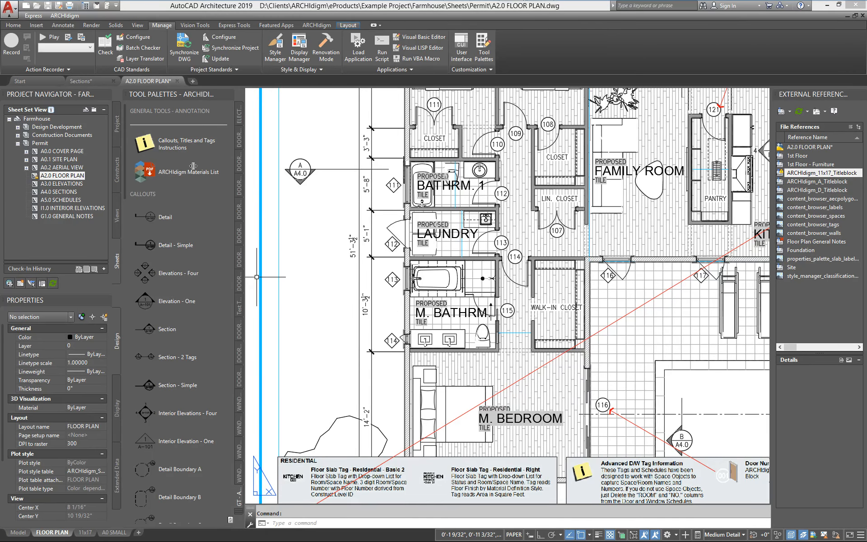
Return to the Sections drawing and rotate the UCS 90 degrees about the Z axis
left_click(88, 83)
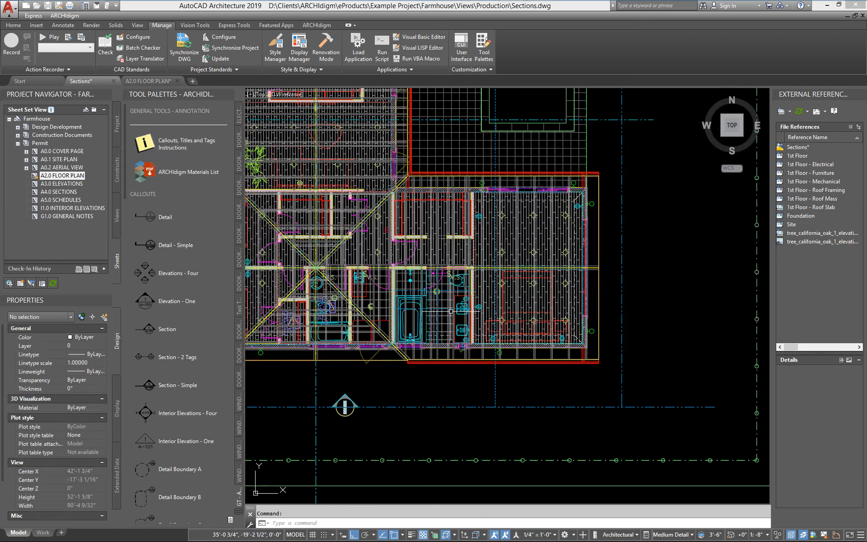
middle_click_drag(452, 385, 513, 395)
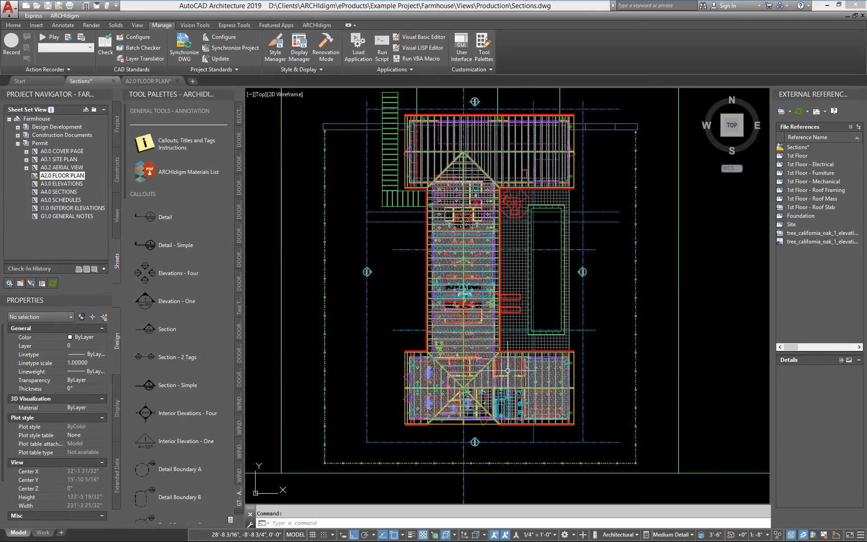
mouse_move(478, 360)
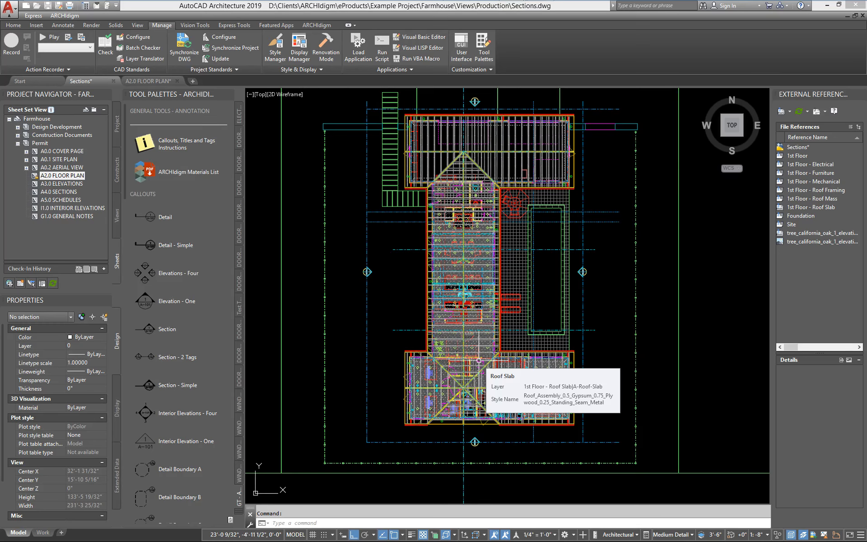
type("ucs")
key("Return")
type("z")
key("Return")
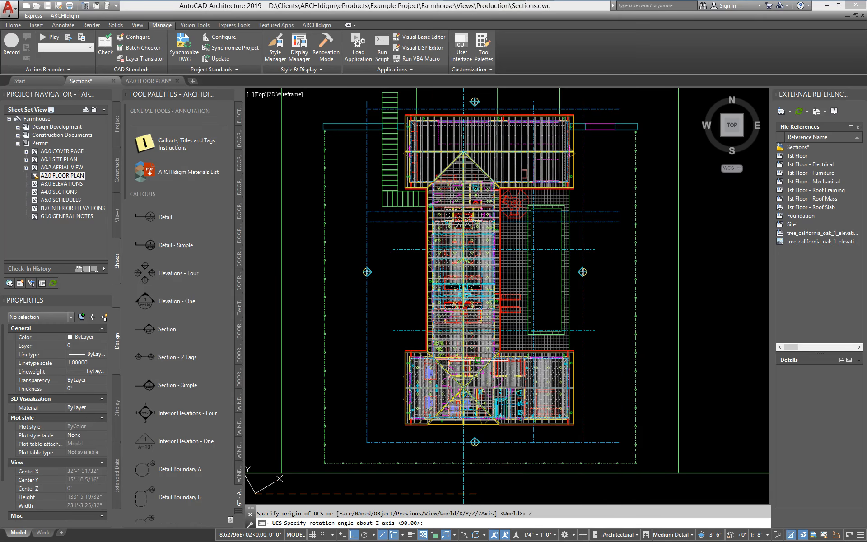
type("90")
key("Return")
Set the drawing to the plan view of the current UCS with the PLAN command
type("PL")
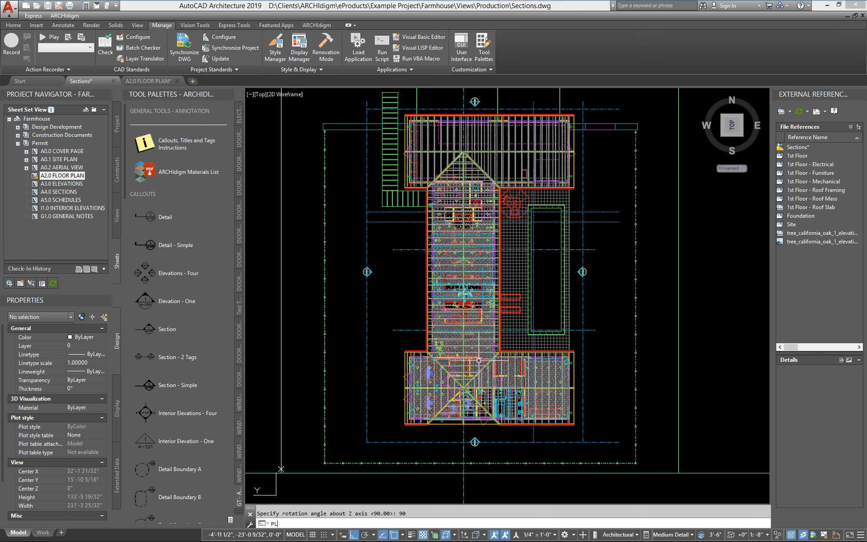
type("AN")
key("Return")
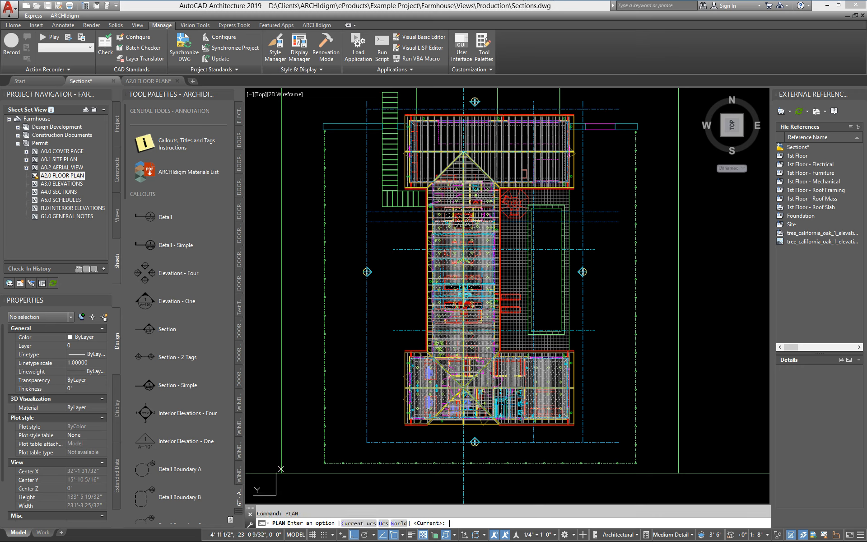
key("Return")
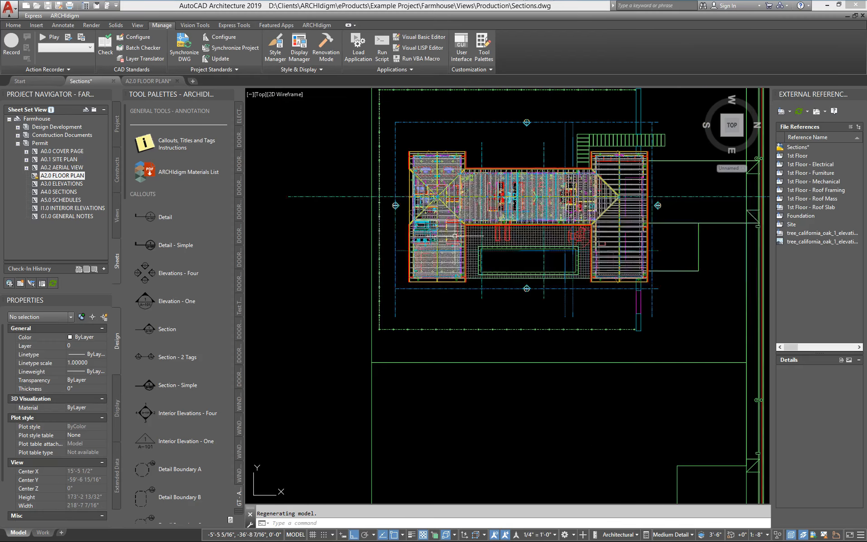
Delete the four existing building elevation lines inside the master bathroom
scroll(455, 236, "up", 3)
scroll(414, 310, "up", 2)
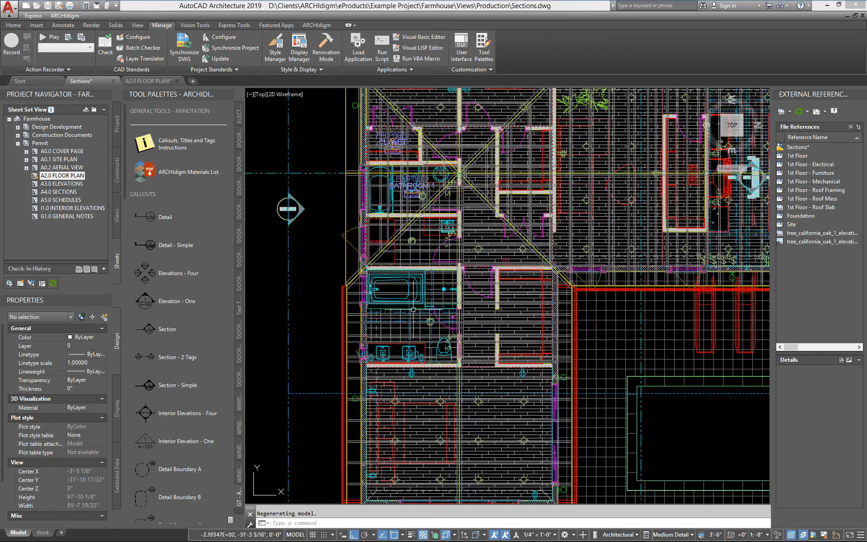
middle_click_drag(413, 310, 453, 281)
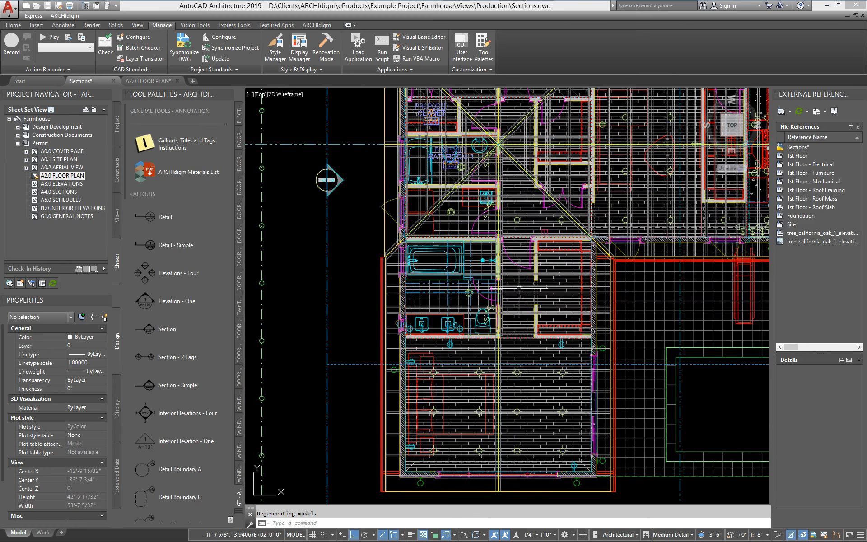
scroll(489, 307, "up", 2)
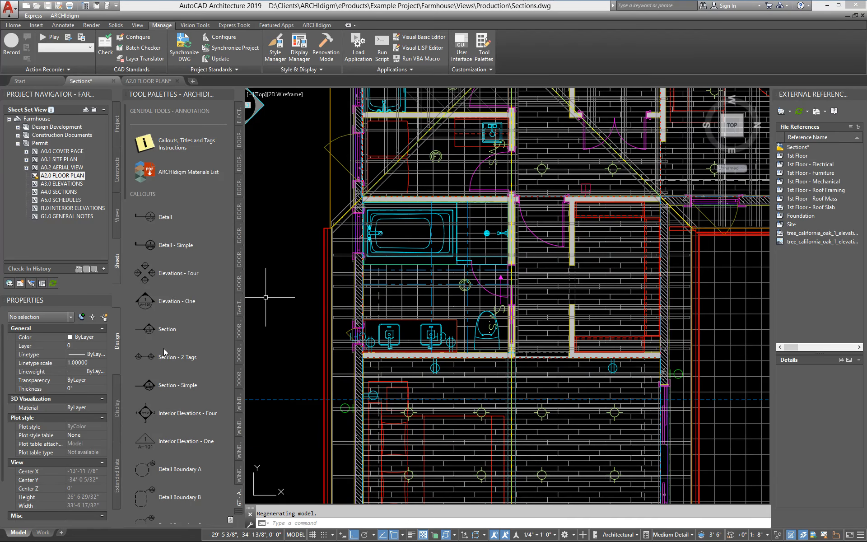
scroll(425, 281, "up", 5)
left_click(426, 282)
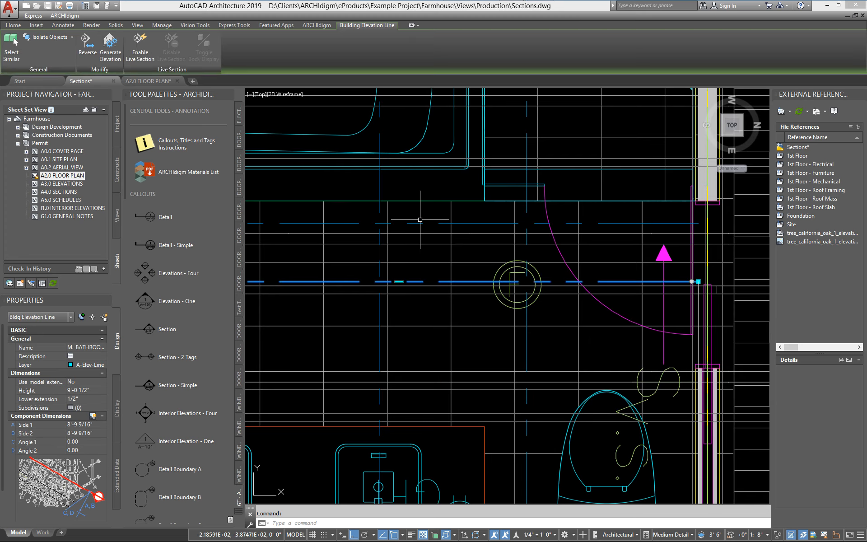
left_click(420, 226)
left_click(416, 220)
left_click(379, 209)
left_click(527, 318)
key("Delete")
Place an Interior Elevations - Four callout in the open floor area of the master bathroom, with object snap off
scroll(519, 318, "down", 5)
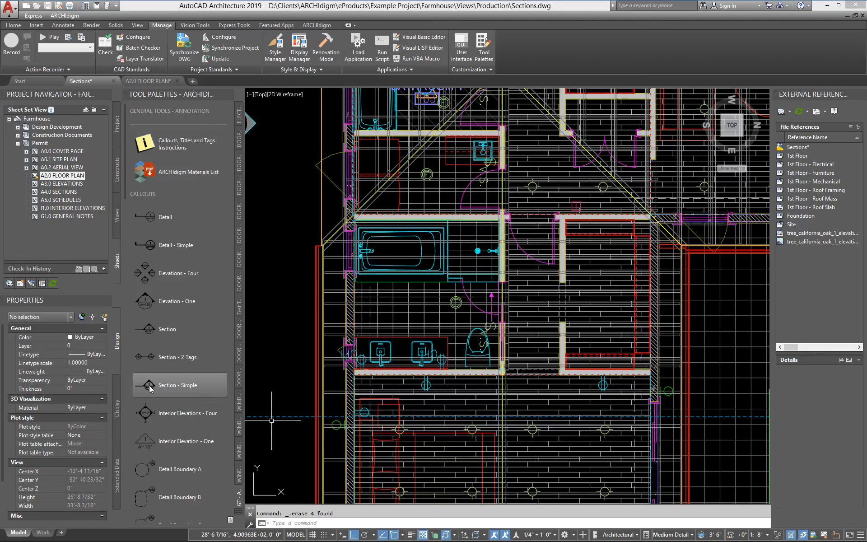
left_click(144, 418)
scroll(411, 310, "up", 4)
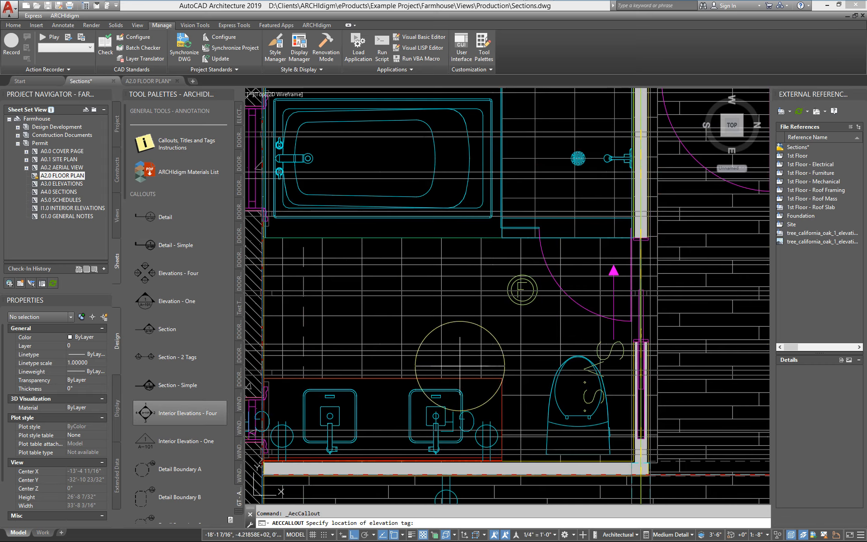
key("F3")
scroll(440, 320, "up", 2)
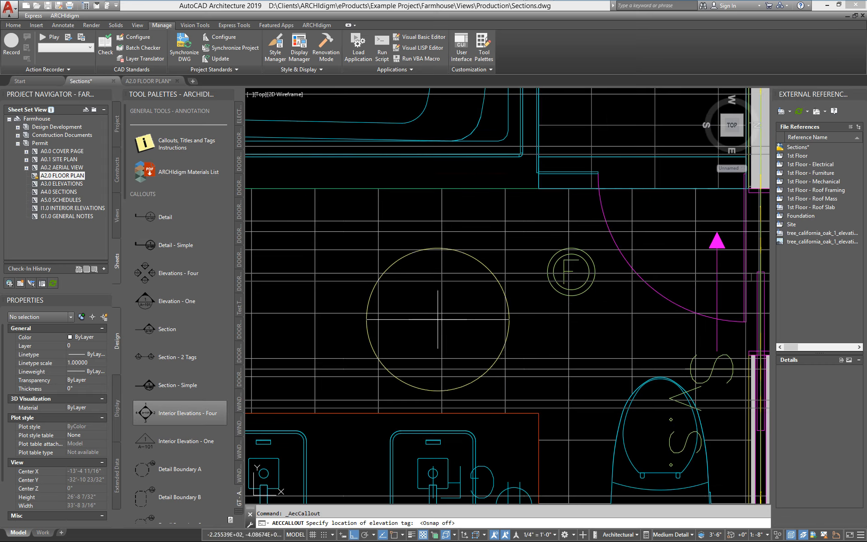
scroll(425, 241, "down", 4)
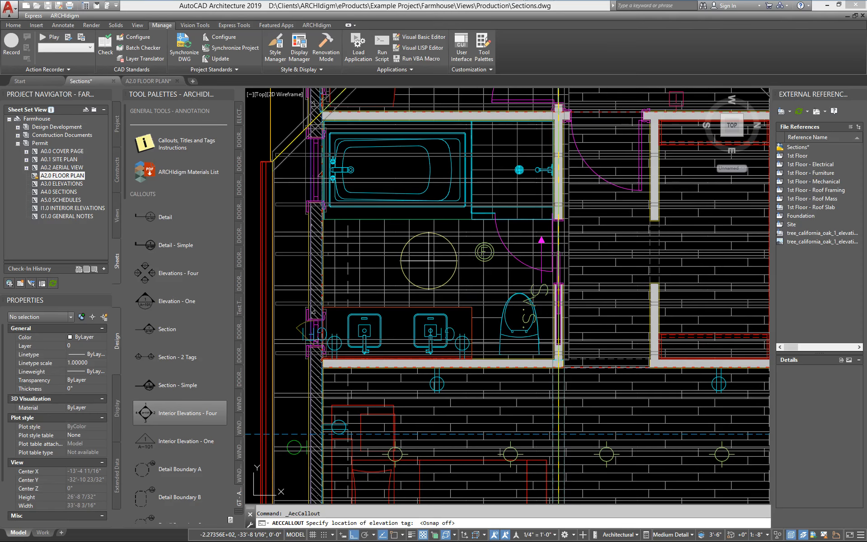
left_click(429, 261)
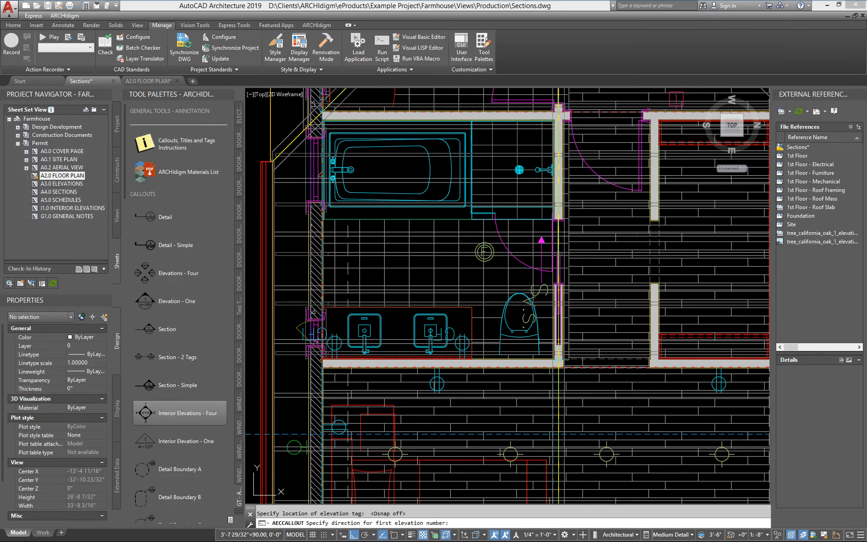
Point the first elevation number toward the bathtub wall and create the views as M. BATHROOM in the current drawing
left_click(415, 175)
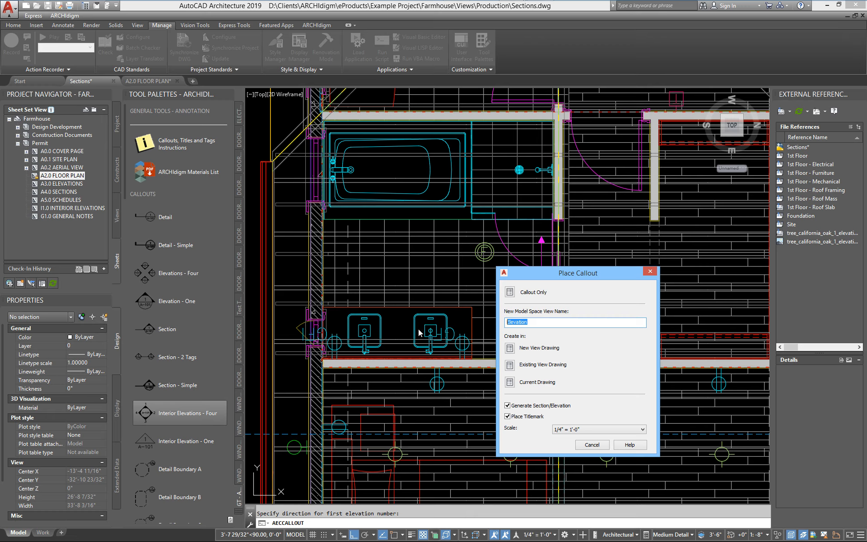
type("m")
left_click(509, 383)
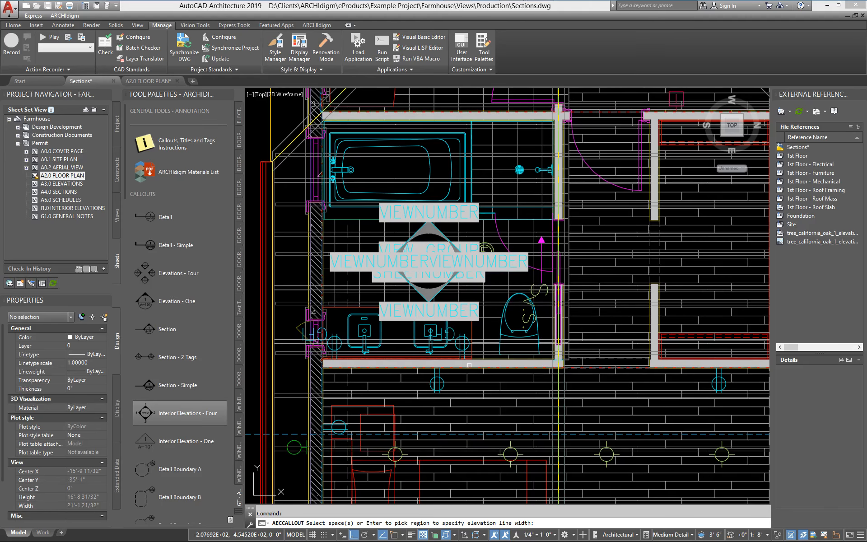
Define the elevation region between the bathroom's wall corner beside the vanity and the diagonally opposite corner beside the shower, with object snap on
key("Return")
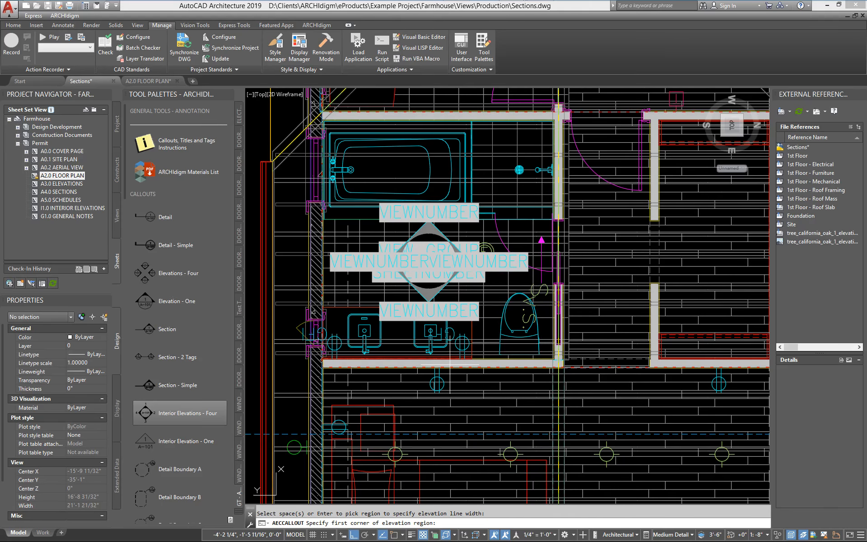
scroll(319, 351, "up", 4)
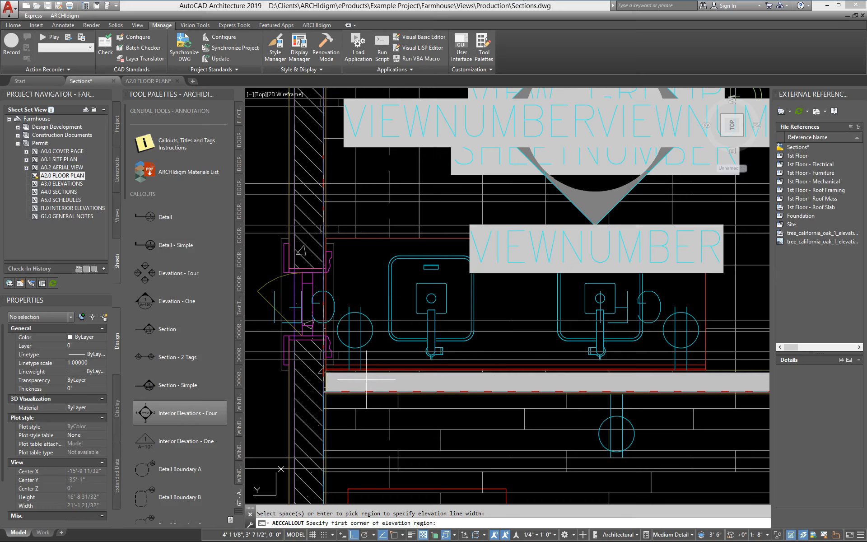
scroll(336, 383, "up", 5)
scroll(295, 356, "up", 4)
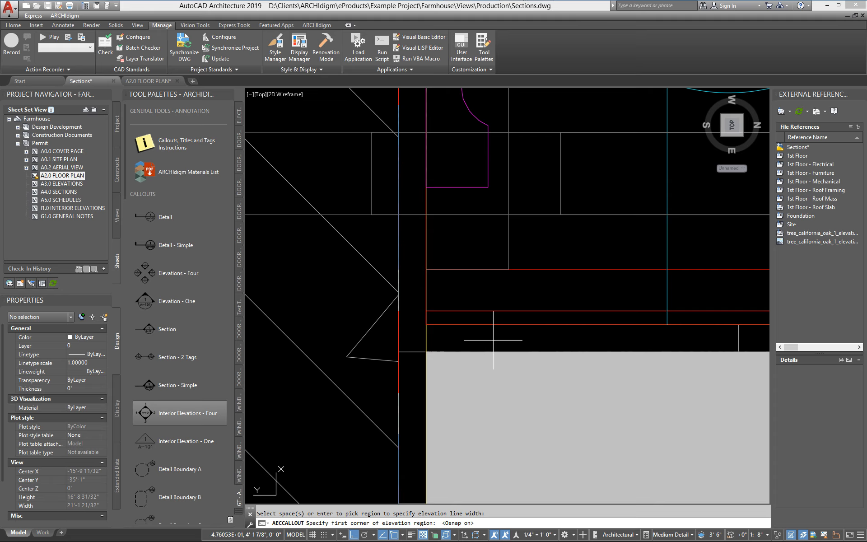
scroll(339, 345, "up", 3)
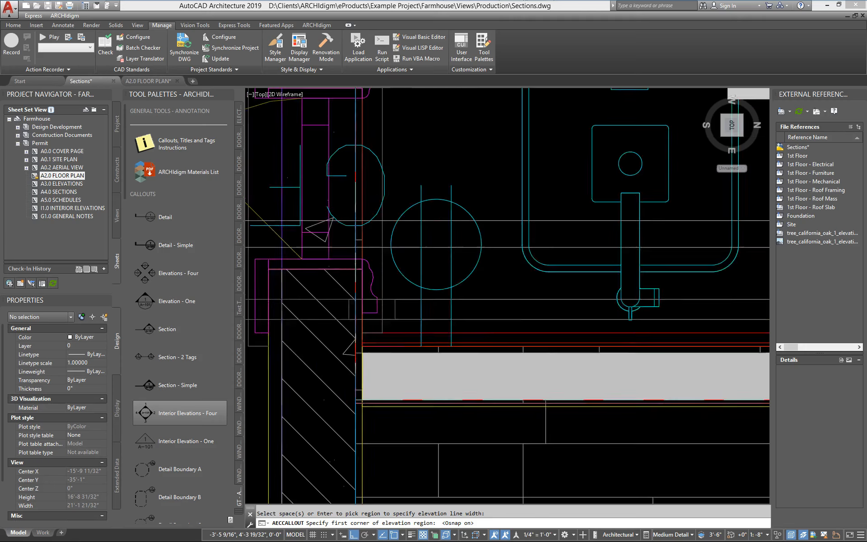
scroll(347, 351, "up", 4)
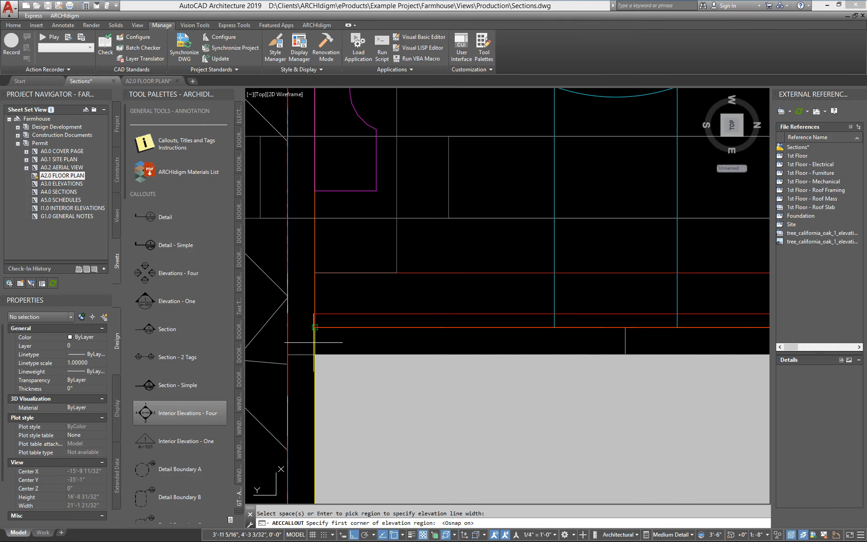
left_click(288, 354)
scroll(505, 346, "up", 6)
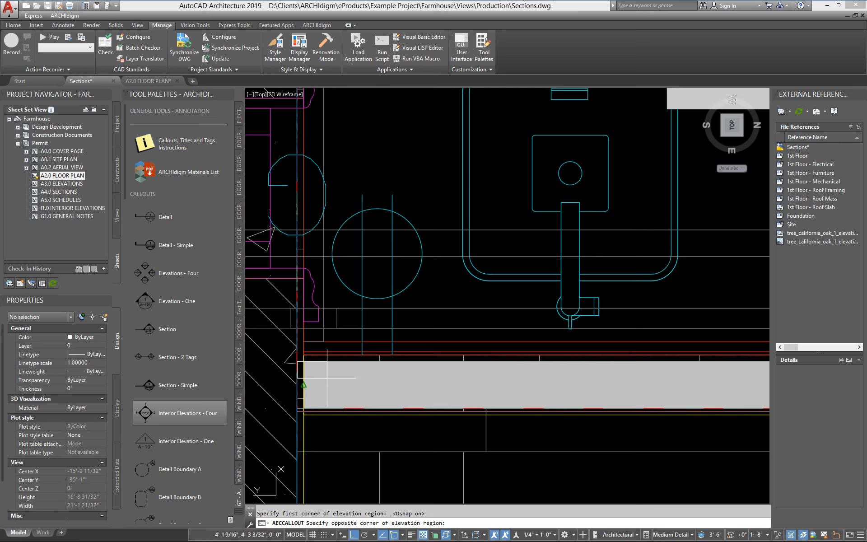
scroll(505, 346, "up", 5)
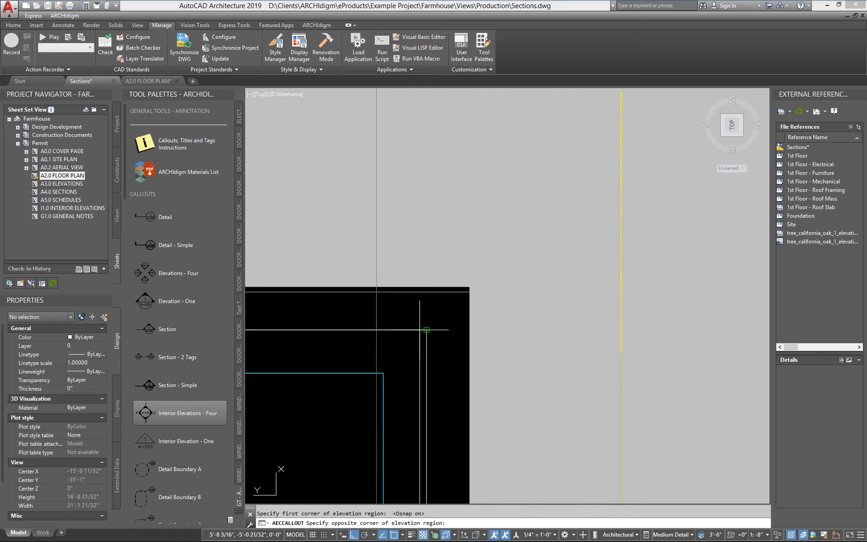
left_click(461, 286)
Set the elevation line depth with a point near the middle of the bathroom and accept a 10'-0" elevation height
scroll(507, 253, "down", 5)
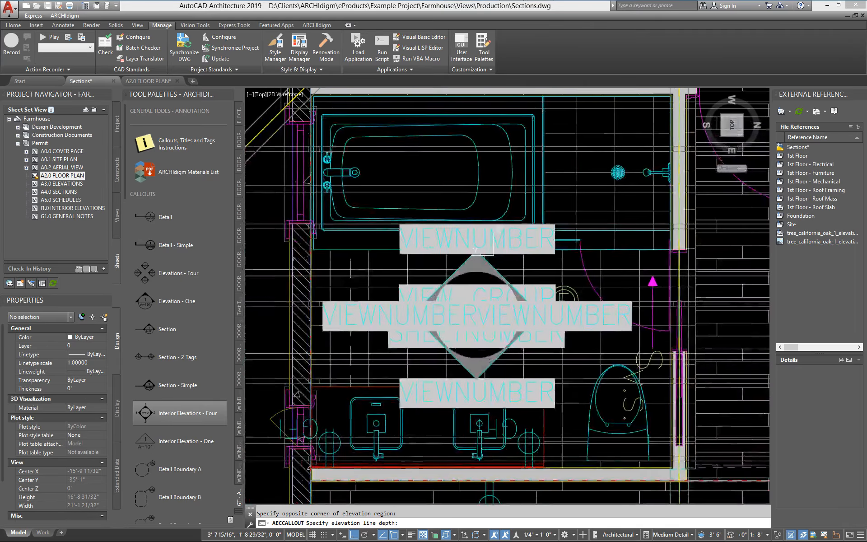
scroll(511, 275, "up", 6)
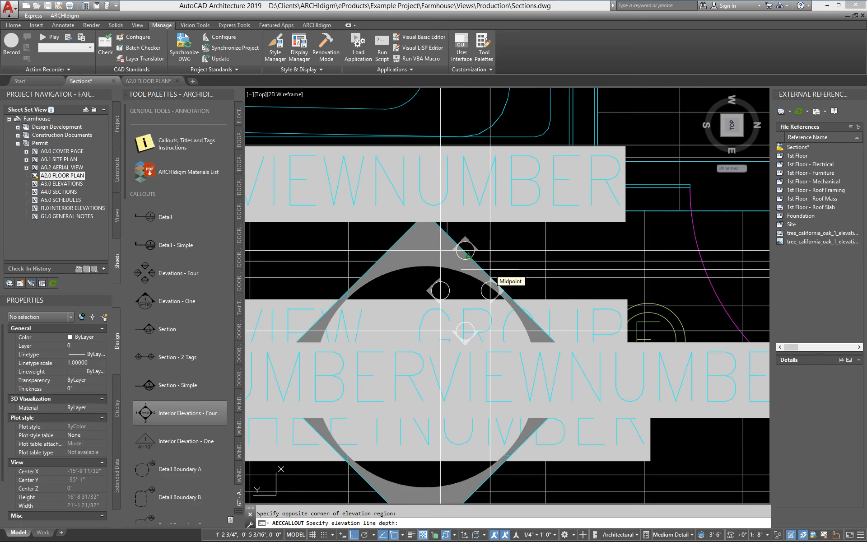
left_click(494, 271)
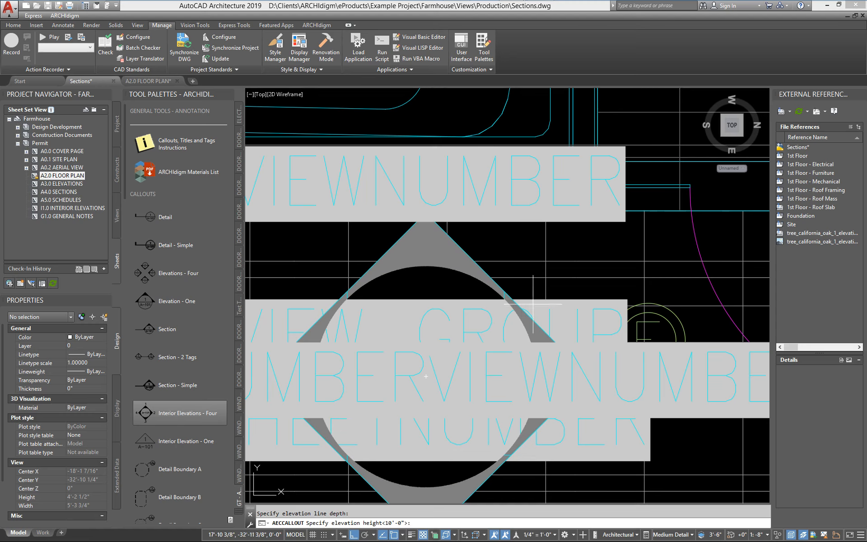
key("Return")
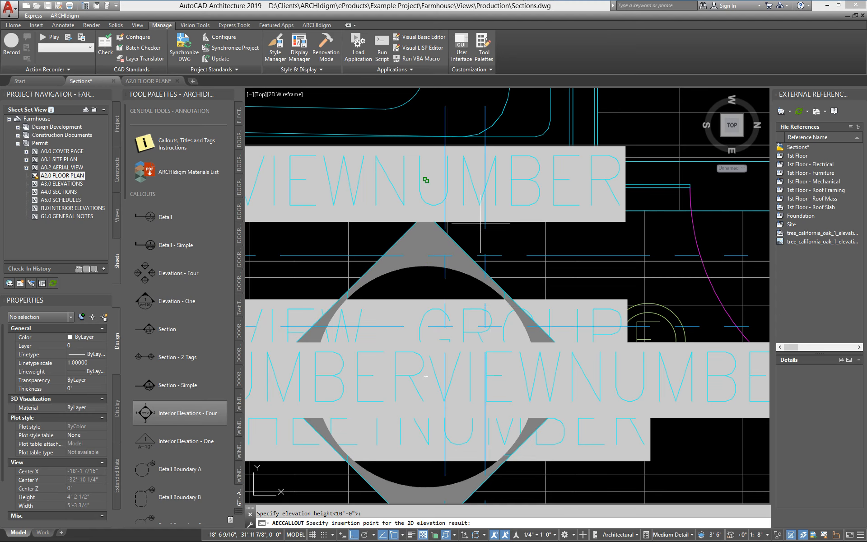
Insert the 2D elevation results in the empty area beside the kitchen elevations, spaced at 270 degrees in the current UCS
scroll(511, 312, "down", 6)
scroll(510, 315, "down", 6)
middle_click_drag(397, 408, 521, 172)
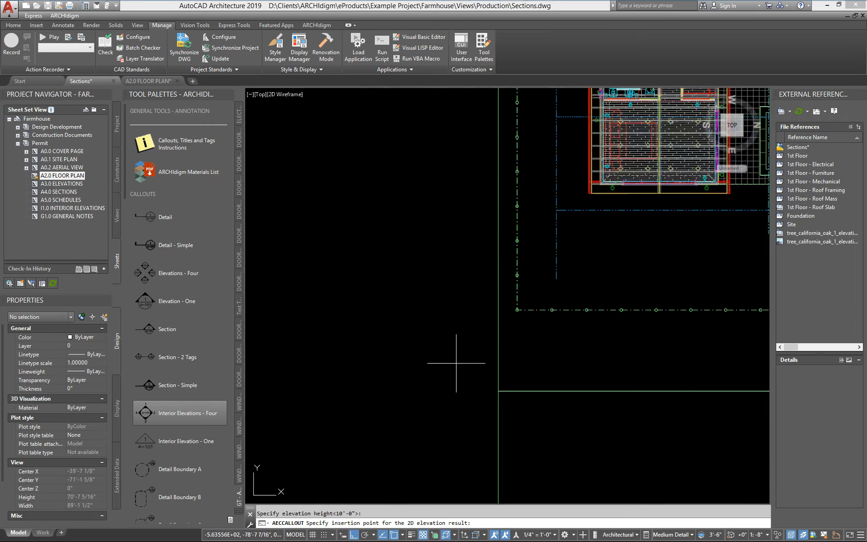
middle_click_drag(418, 422, 472, 172)
scroll(462, 243, "down", 4)
mouse_move(414, 402)
middle_mouse_down()
mouse_move(542, 117)
mouse_move(542, 134)
middle_mouse_up()
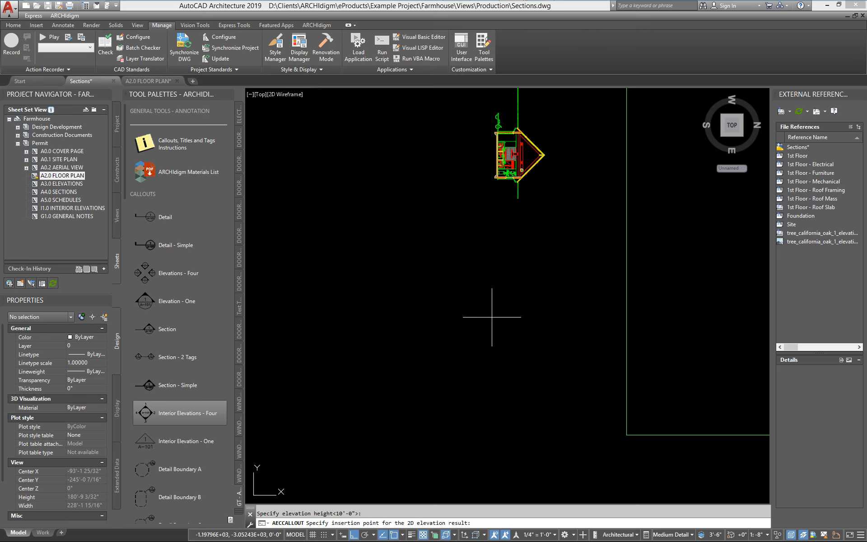
middle_click_drag(480, 376, 516, 199)
middle_click_drag(444, 365, 503, 248)
scroll(467, 247, "up", 4)
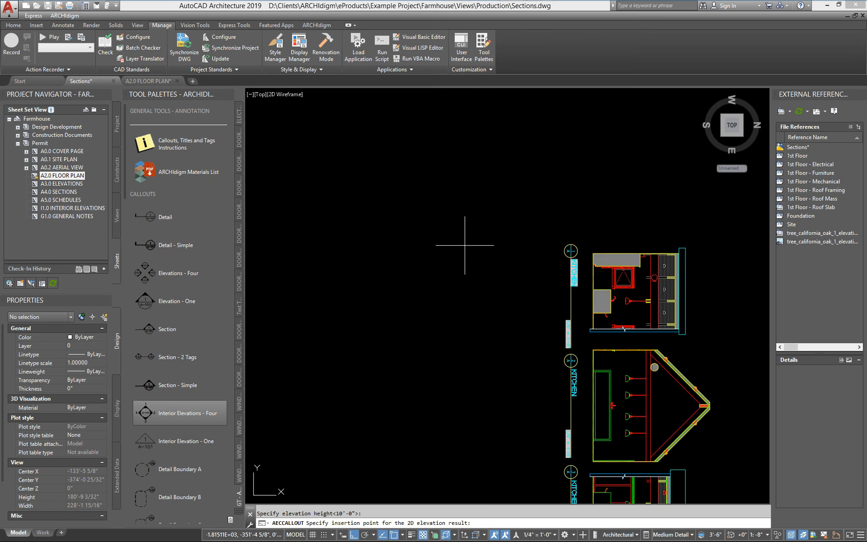
left_click(407, 258)
left_click(411, 273)
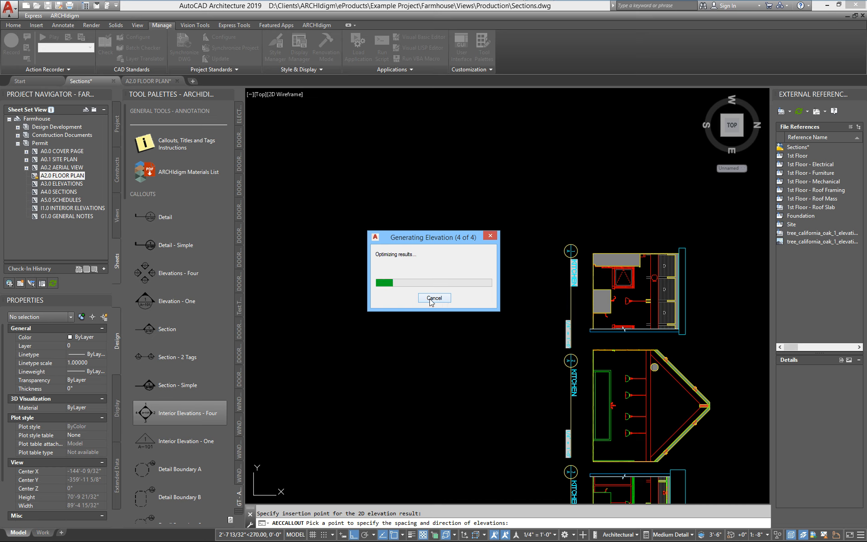
Restore the World UCS and set the drawing to its plan view with the PLAN command
scroll(453, 307, "down", 2)
mouse_move(459, 328)
middle_mouse_down()
mouse_move(385, 131)
mouse_move(414, 484)
middle_mouse_up()
scroll(407, 440, "down", 3)
middle_click_drag(465, 309, 378, 402)
middle_click_drag(435, 306, 548, 126)
middle_click_drag(417, 421, 412, 376)
type("ucs")
key("Return")
type("w")
key("Return")
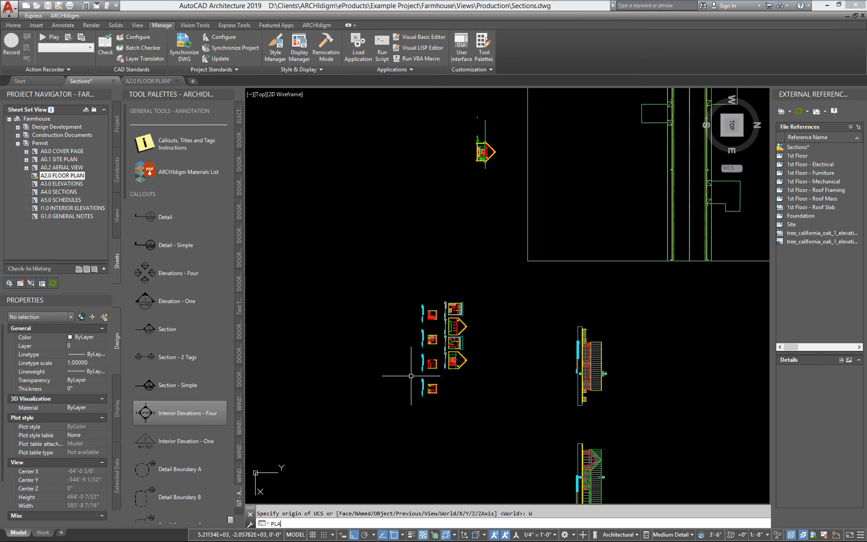
type("N")
key("Return")
key("Return")
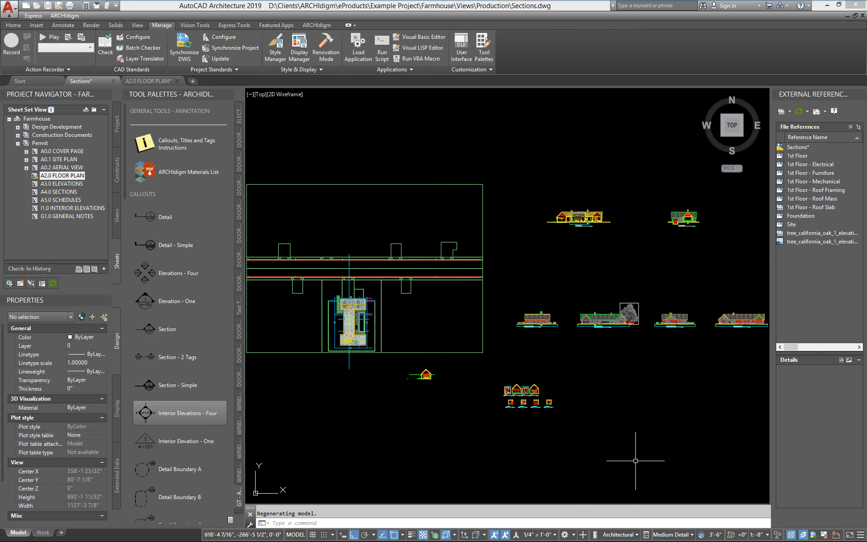
Examine the generated M. BATHROOM elevations, especially the wall, ceiling and floor edges of the first one
scroll(597, 465, "up", 5)
scroll(359, 318, "up", 4)
scroll(375, 334, "up", 3)
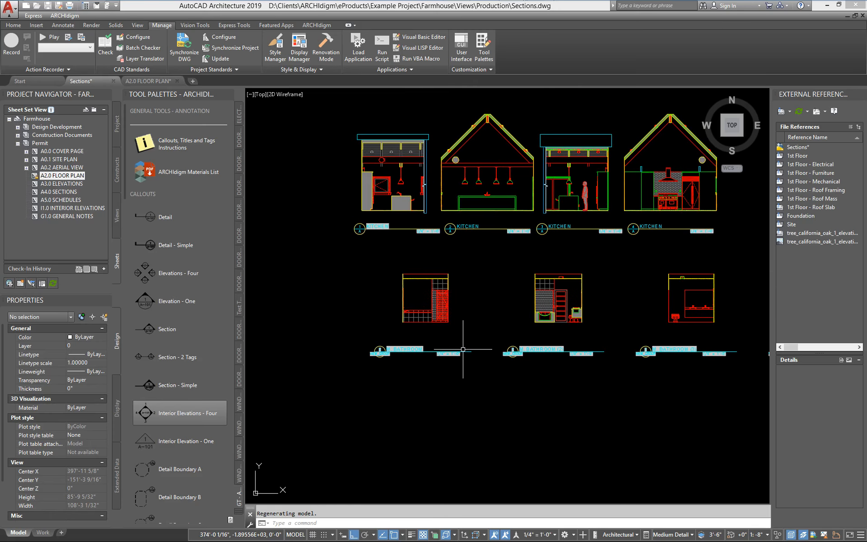
scroll(390, 367, "down", 3)
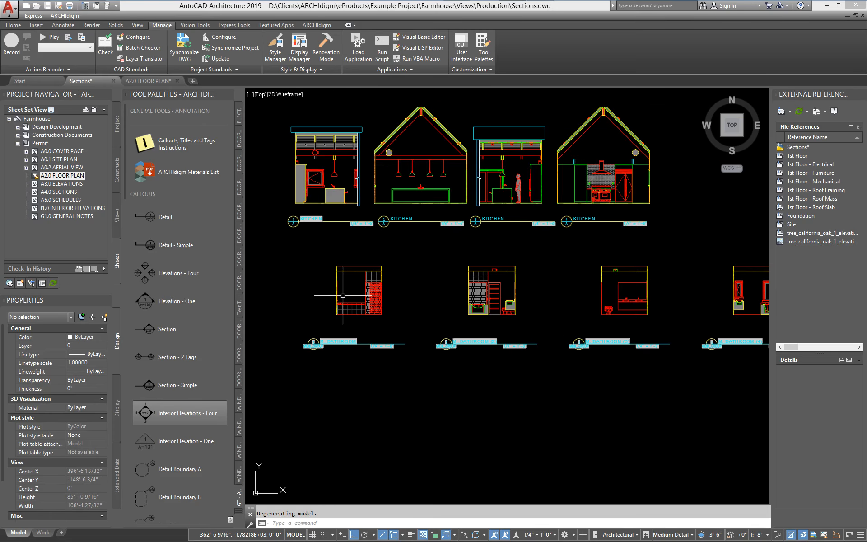
scroll(382, 301, "up", 5)
mouse_move(703, 310)
middle_mouse_down()
mouse_move(312, 324)
mouse_move(700, 327)
mouse_move(784, 335)
middle_mouse_up()
middle_click_drag(420, 346, 762, 346)
scroll(322, 256, "up", 4)
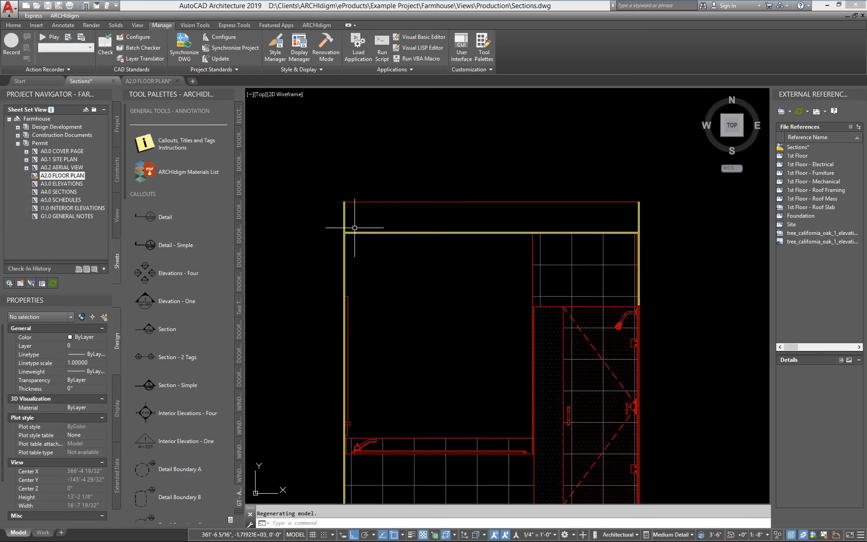
scroll(377, 254, "down", 2)
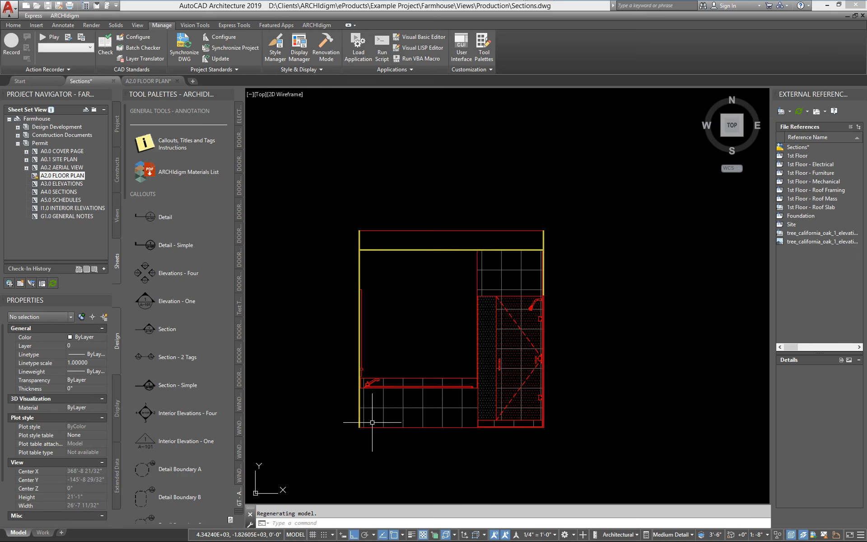
middle_click_drag(405, 321, 399, 285)
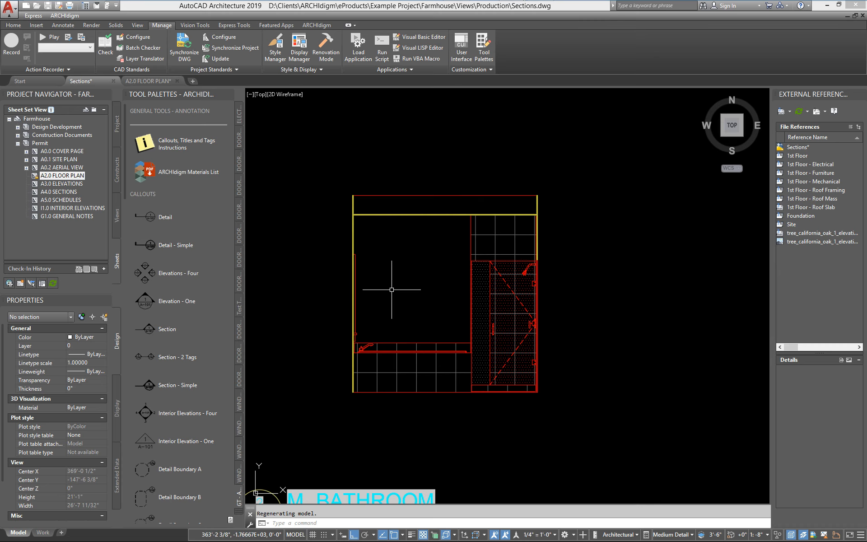
scroll(343, 397, "up", 2)
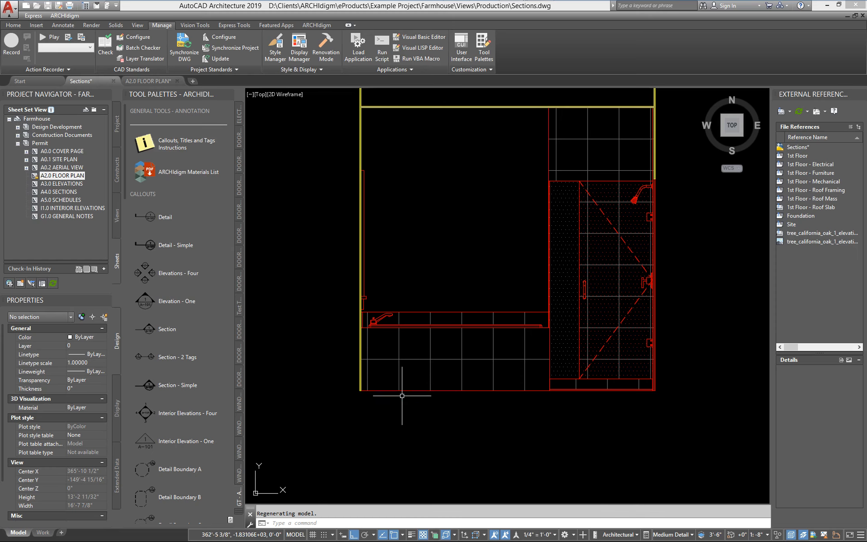
middle_click_drag(428, 392, 434, 442)
scroll(430, 206, "up", 6)
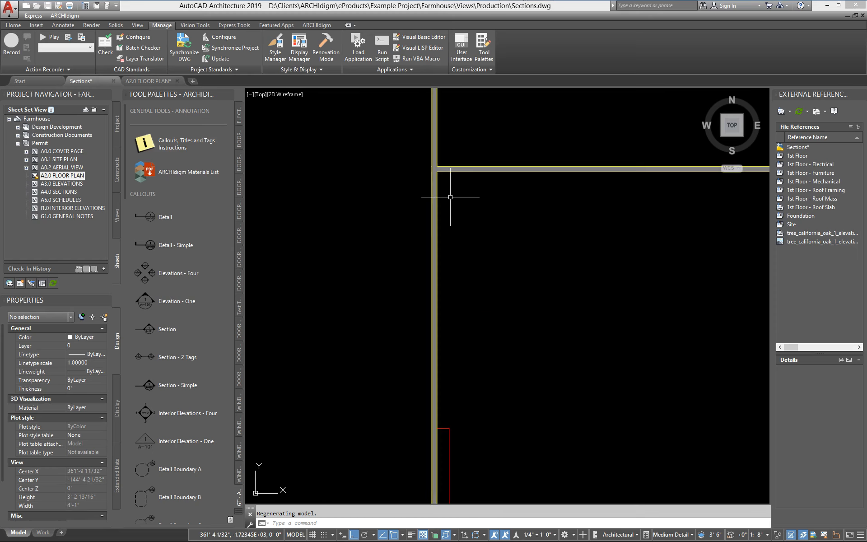
scroll(476, 184, "down", 6)
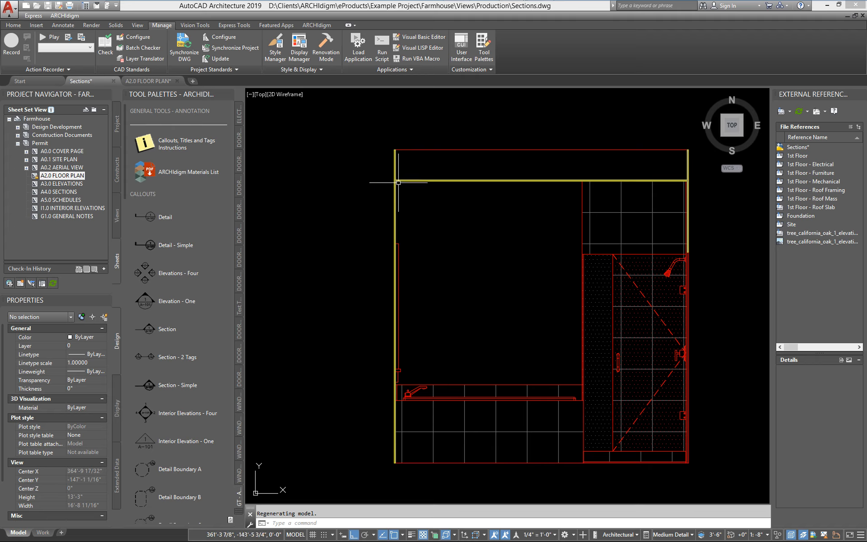
scroll(392, 179, "up", 8)
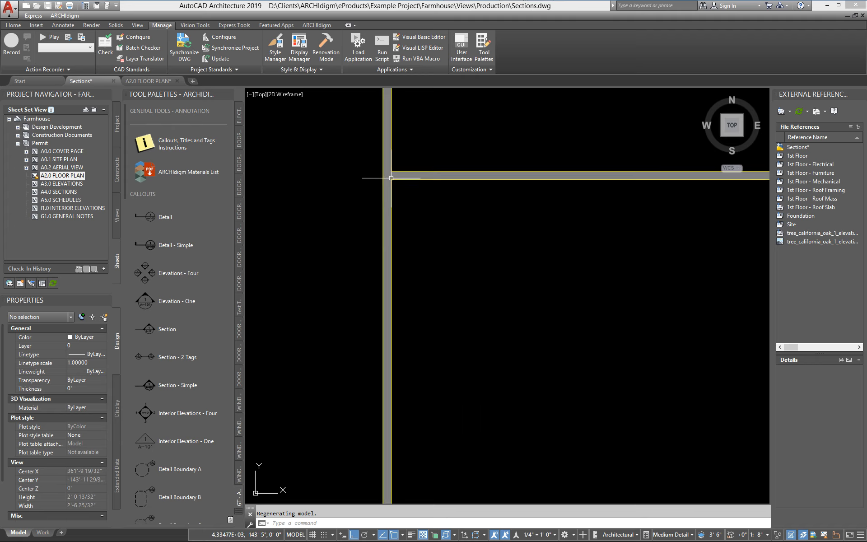
scroll(401, 188, "down", 12)
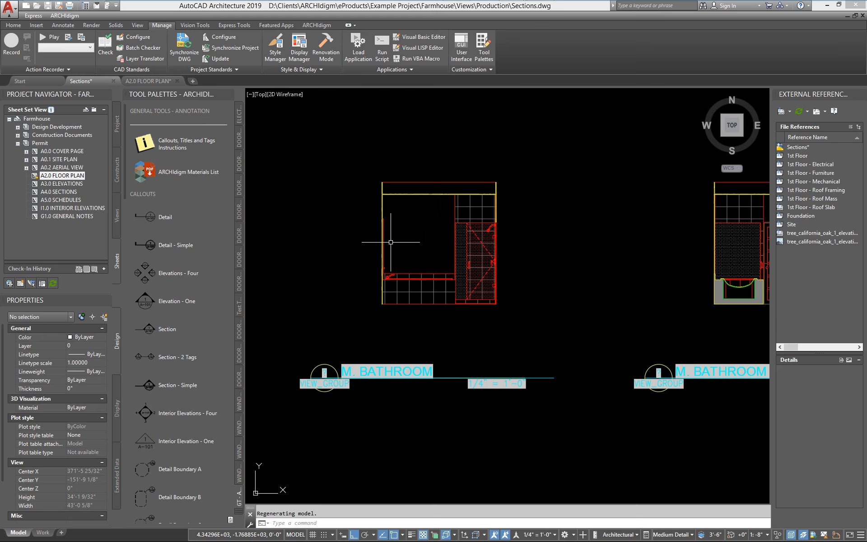
middle_click_drag(391, 243, 485, 258)
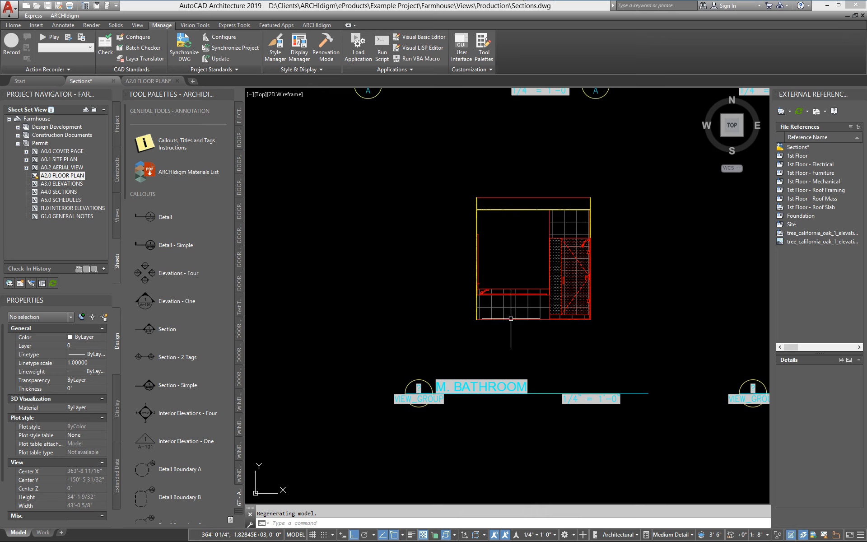
Select all four M. BATHROOM building elevation lines around the interior elevation callout in the bathroom plan
scroll(520, 313, "down", 3)
middle_click_drag(364, 294, 699, 341)
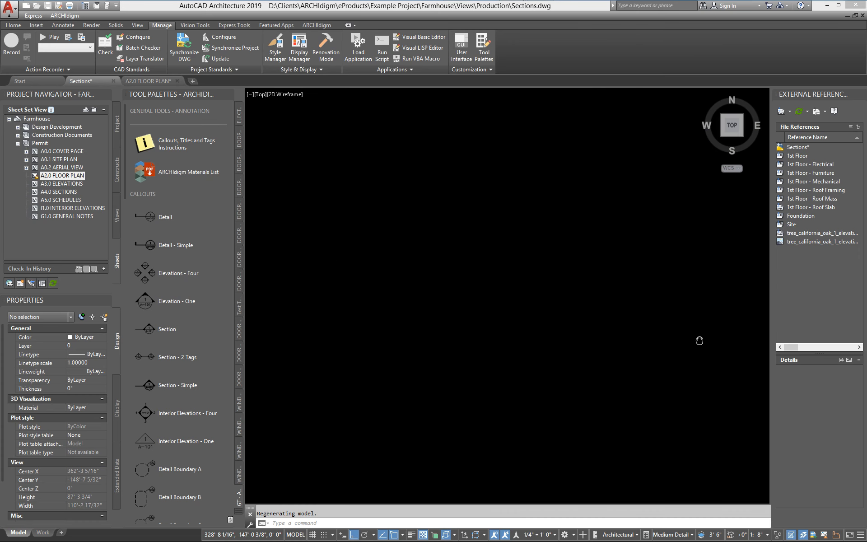
scroll(699, 340, "down", 4)
scroll(350, 149, "up", 4)
scroll(340, 212, "up", 6)
scroll(382, 169, "up", 2)
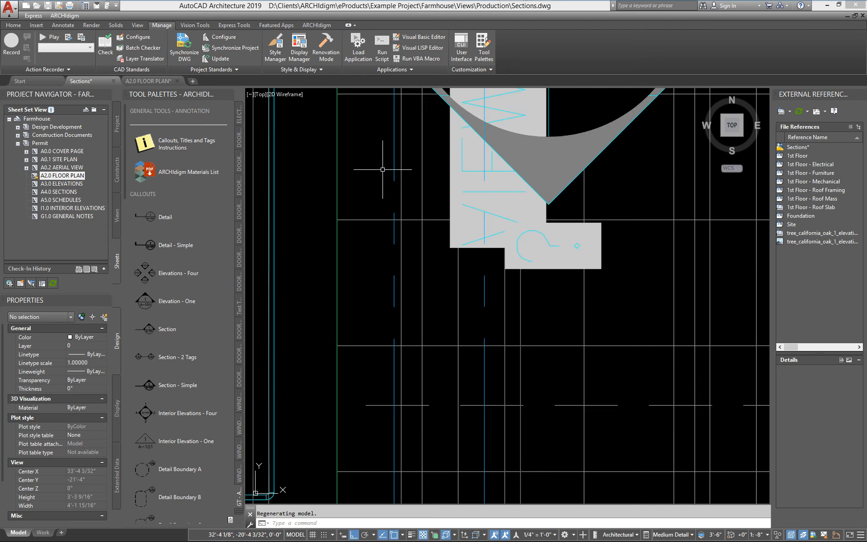
left_click(394, 164)
left_click(485, 295)
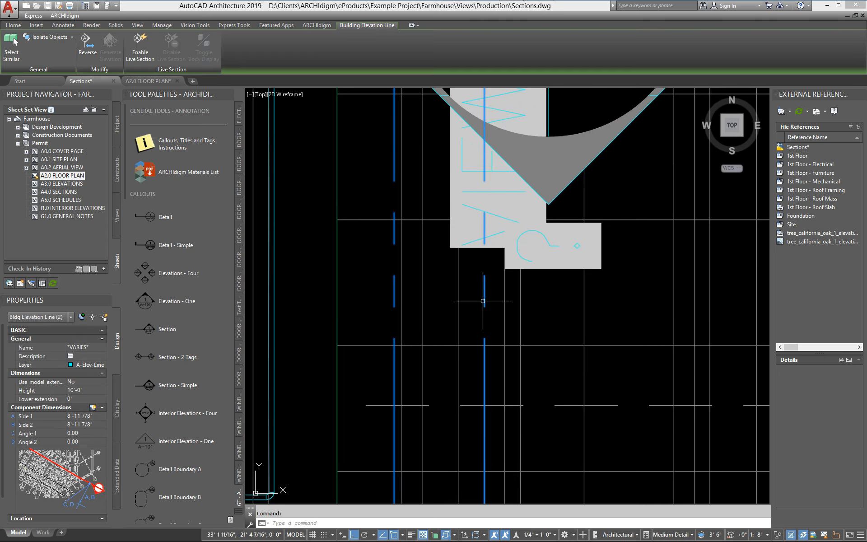
scroll(483, 301, "down", 3)
scroll(430, 205, "up", 2)
left_click(449, 220)
scroll(471, 241, "up", 1)
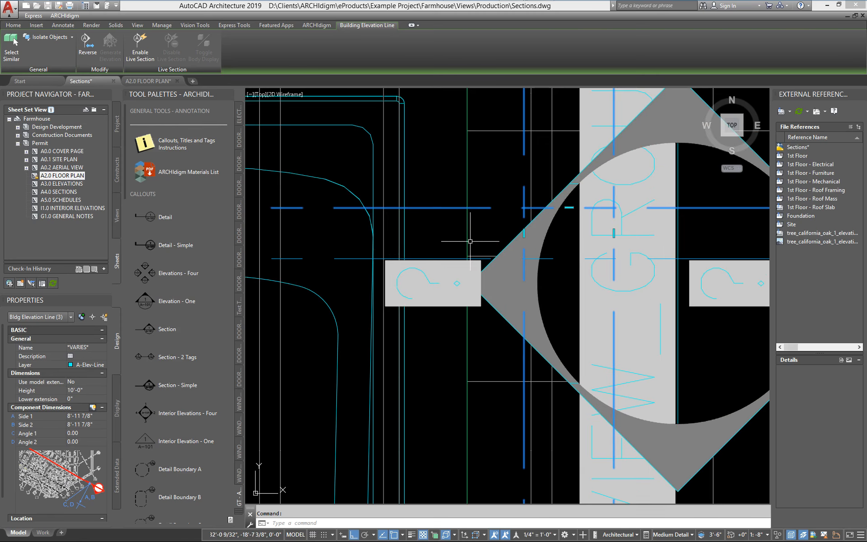
left_click(362, 258)
scroll(362, 258, "down", 3)
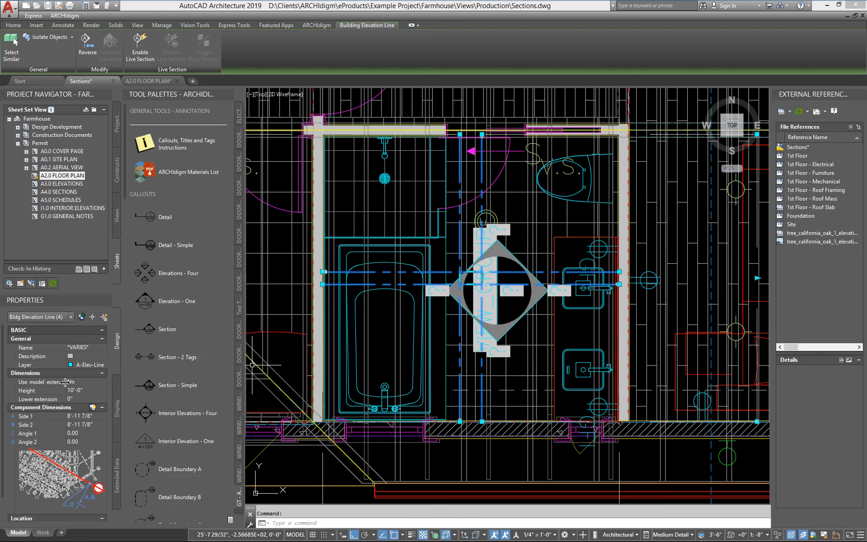
Try enabling the use of model extents for the four bathroom elevation lines and return the option to No
mouse_move(66, 382)
left_mouse_down()
mouse_move(85, 384)
mouse_move(67, 391)
mouse_move(72, 384)
left_mouse_up()
left_click(93, 384)
left_click(90, 390)
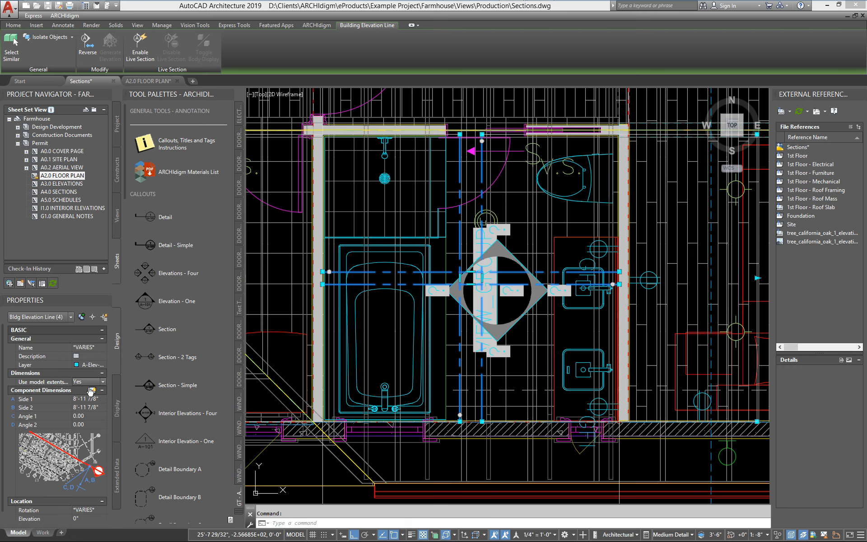
left_click(91, 382)
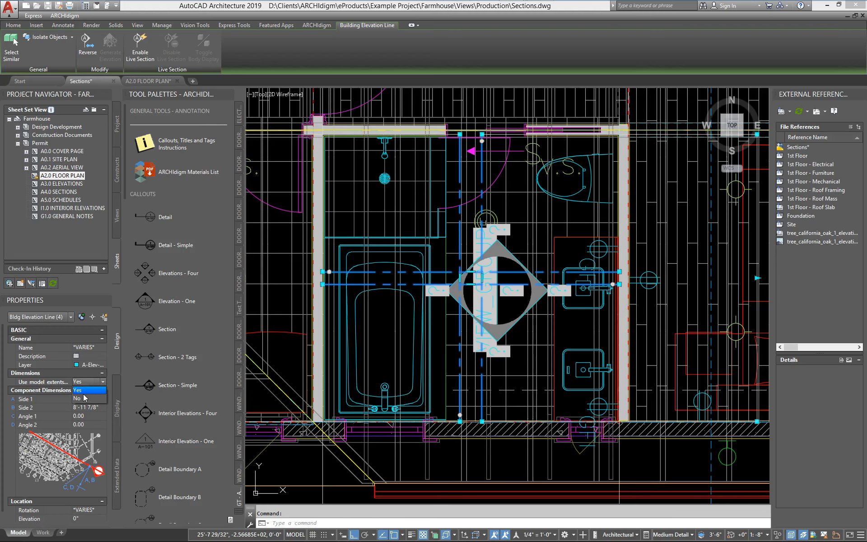
left_click(85, 398)
Set the four elevation lines' height to 9'-0 1/2" and lower extension to 1/2", and clear the selection
left_click(101, 392)
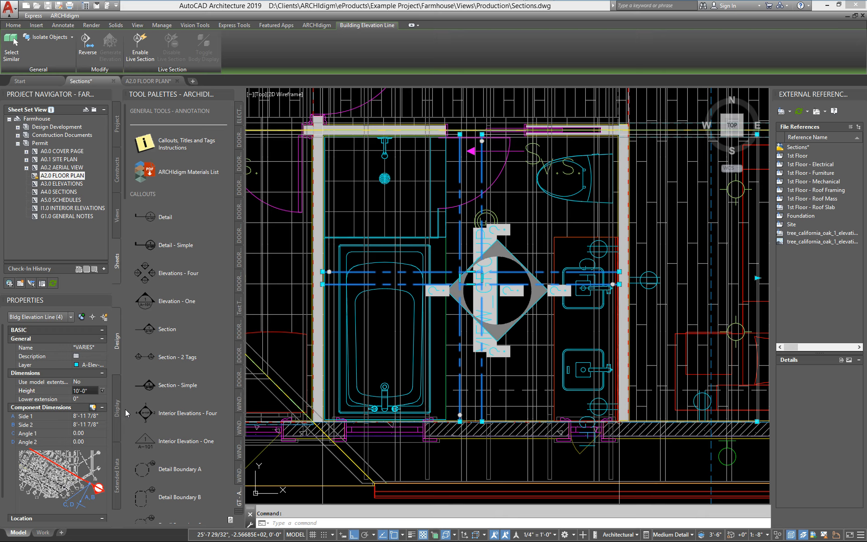
type("9'1/")
left_click(91, 390)
left_click(90, 399)
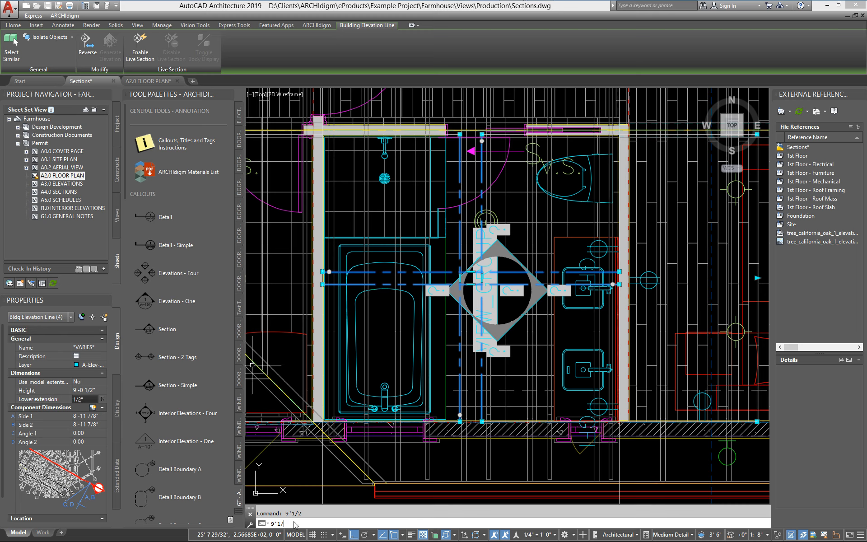
key("Escape")
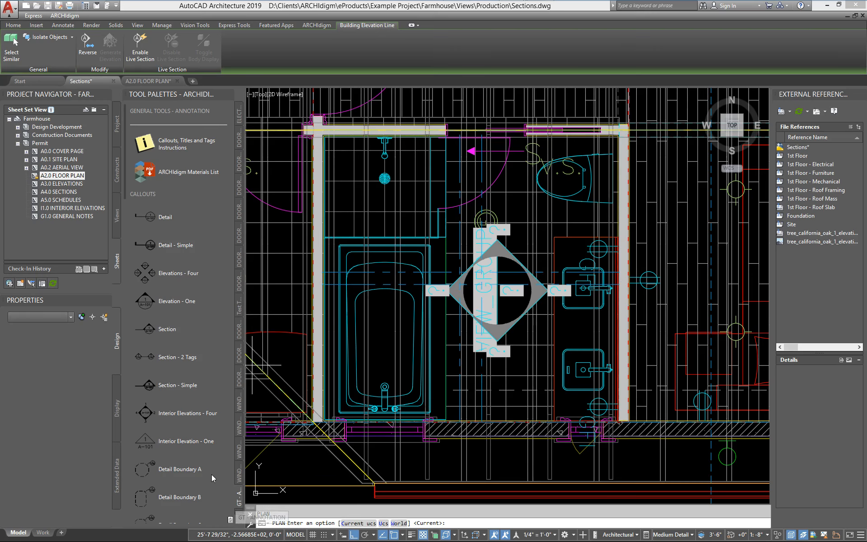
Show the plan view of the current UCS with the PLAN command
type("plan")
key("Return")
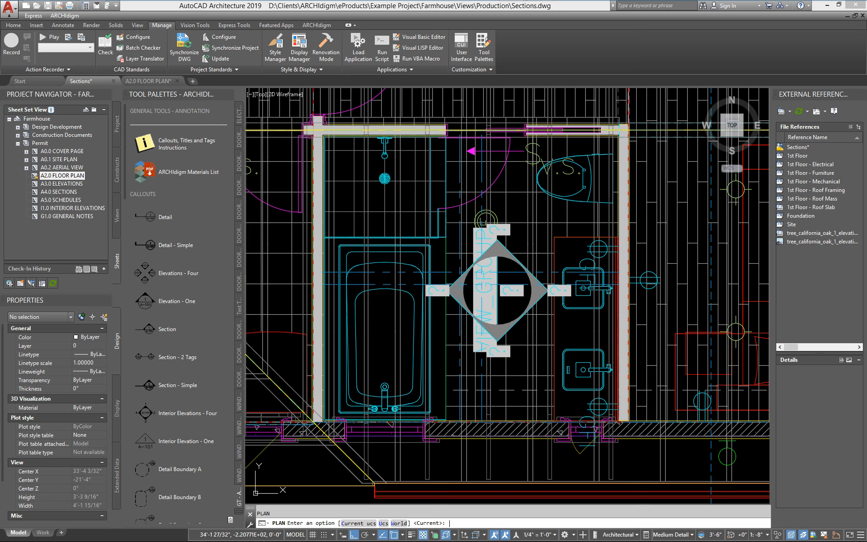
key("Return")
Move the north-facing bathroom elevation line north by its midpoint grip so it runs between the bathtub and the shower head
scroll(341, 316, "up", 5)
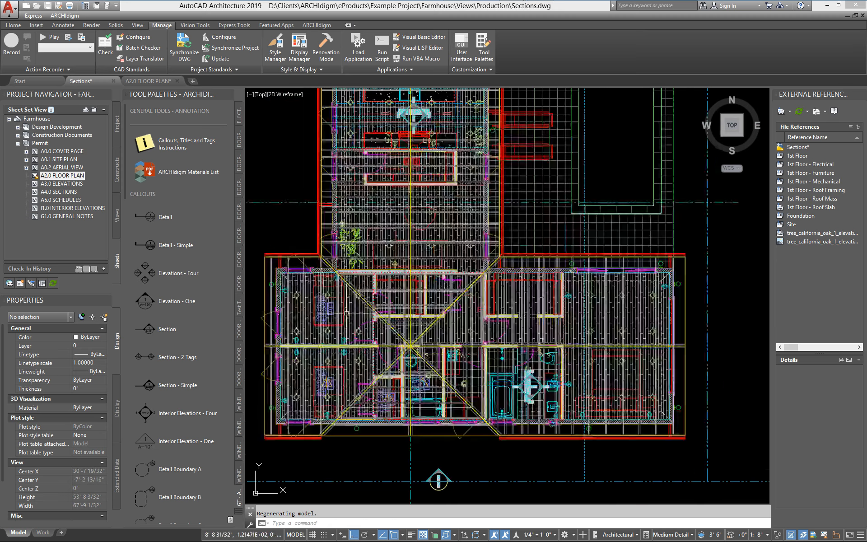
scroll(520, 391, "up", 6)
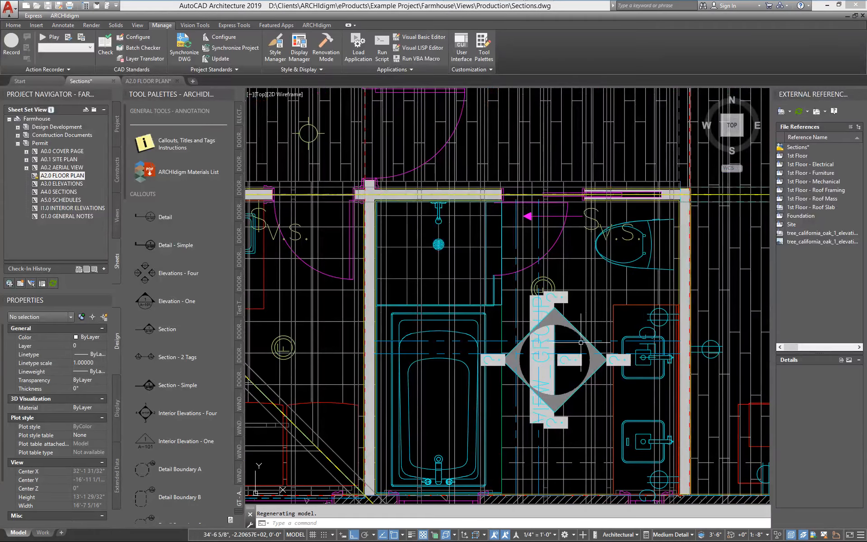
left_click(581, 342)
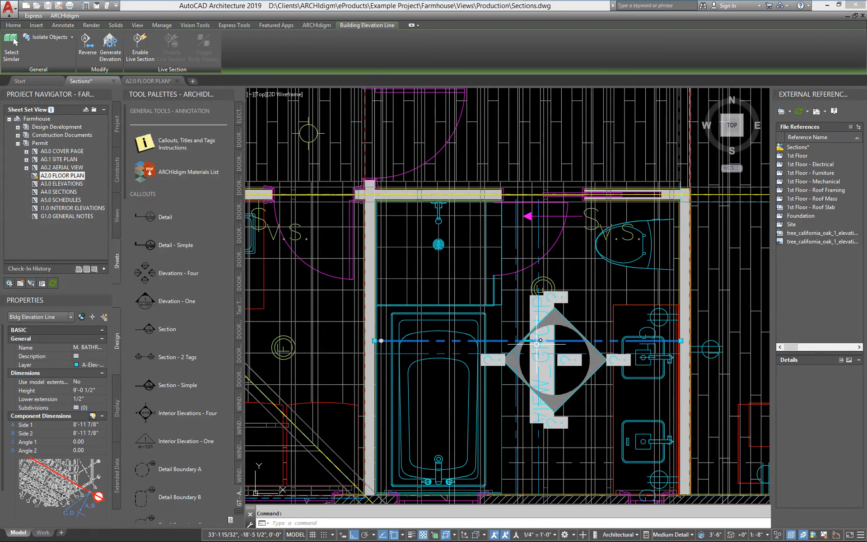
left_click(528, 341)
scroll(529, 314, "up", 4)
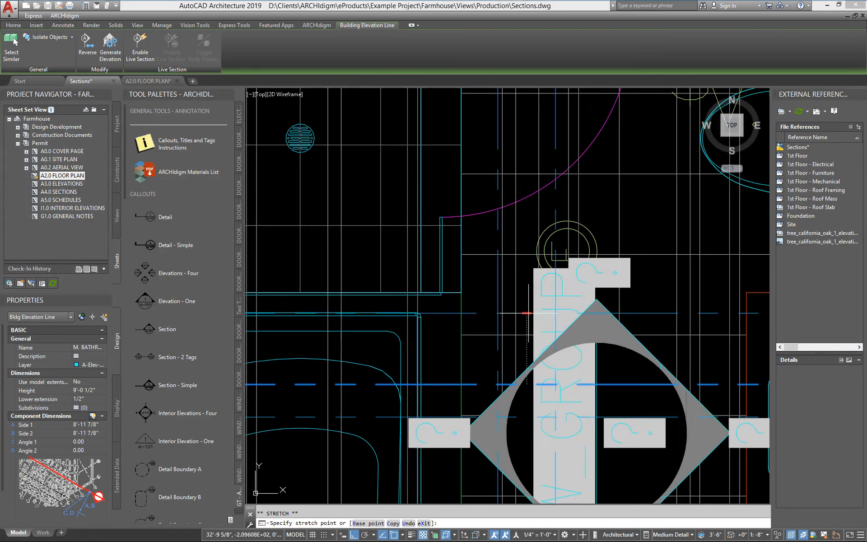
left_click(527, 241)
scroll(506, 272, "down", 6)
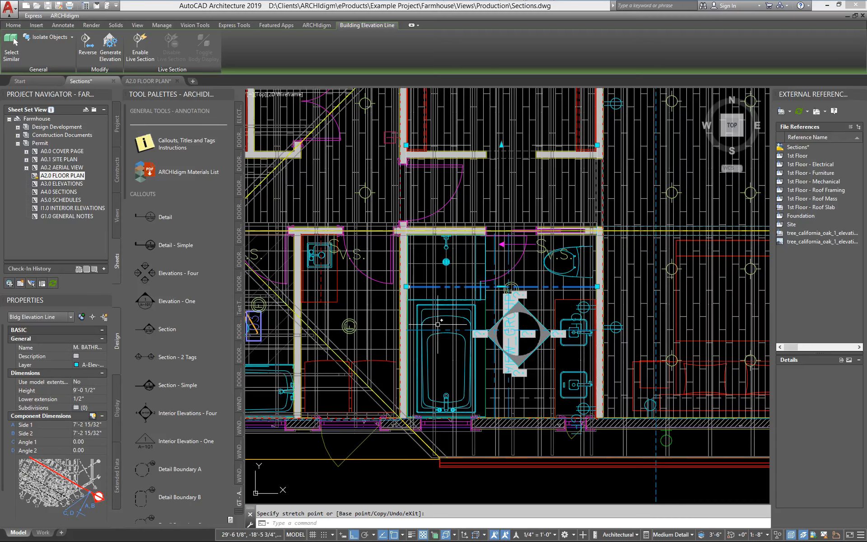
scroll(542, 402, "down", 10)
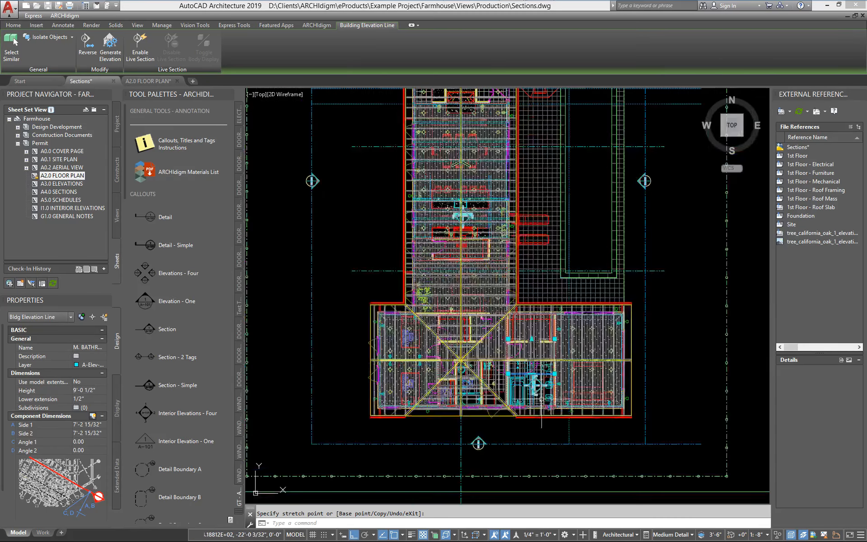
middle_click_drag(634, 453, 370, 247)
scroll(504, 309, "up", 4)
left_click(655, 344)
left_click(443, 352)
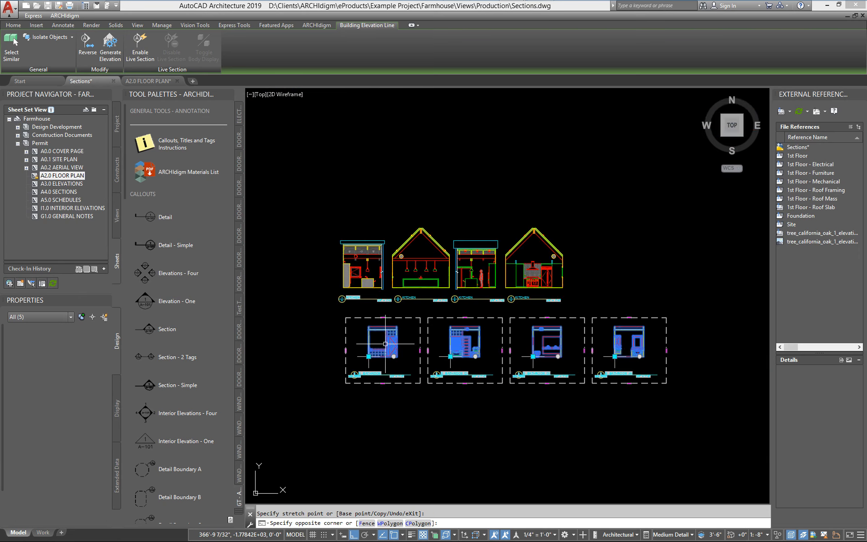
scroll(438, 359, "up", 2)
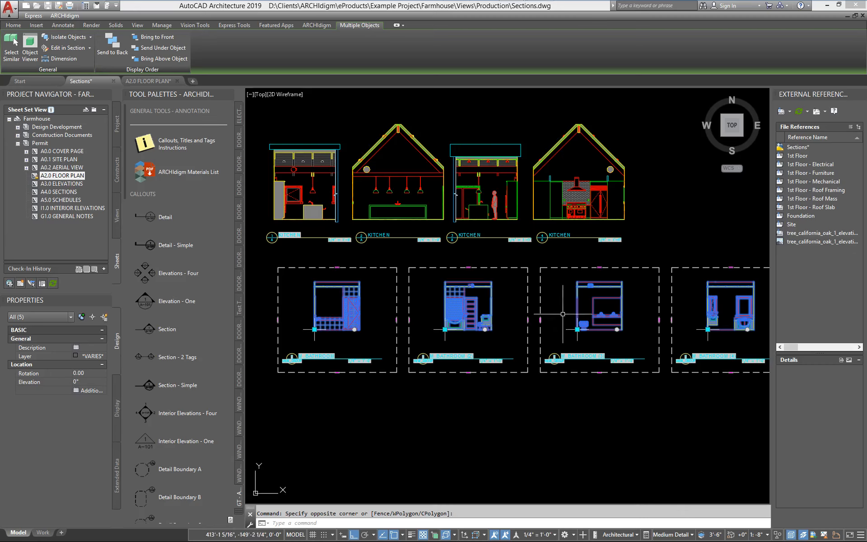
right_click(404, 399)
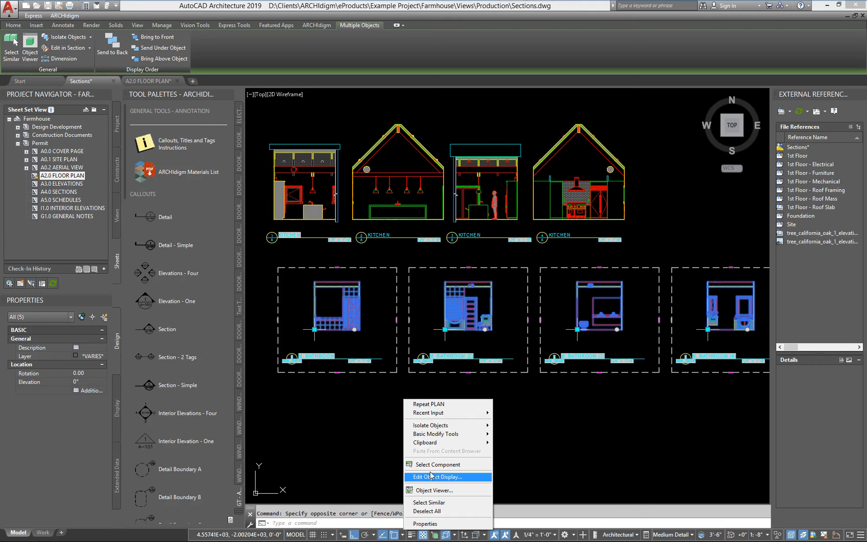
key("Escape")
key("Escape")
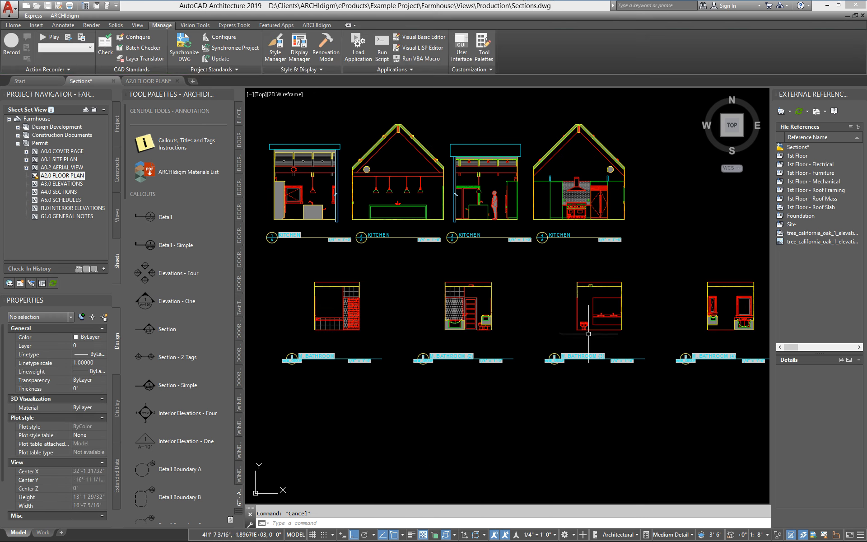
Refresh all four M. BATHROOM 2D elevations together so they use the changed elevation lines
left_click(758, 298)
left_click(369, 302)
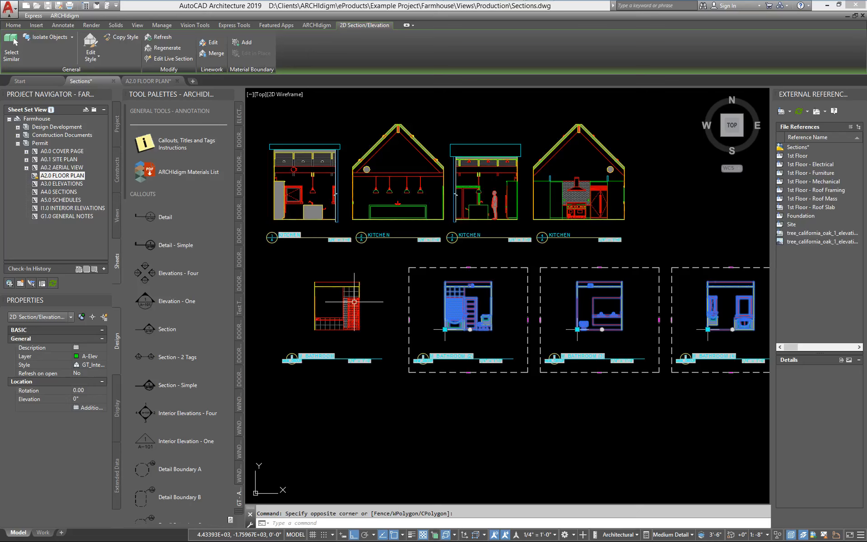
left_click(354, 303)
right_click(382, 314)
left_click(403, 379)
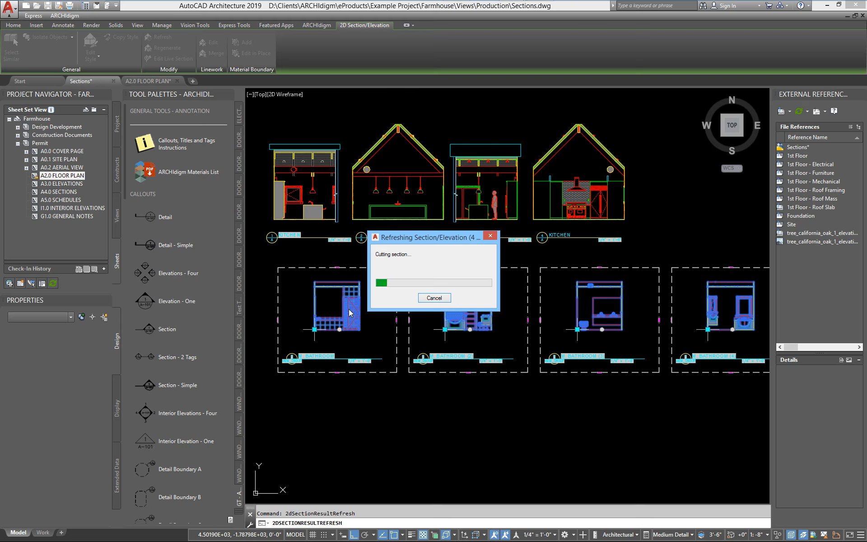
Examine the refreshed M. BATHROOM elevations, especially the wall, ceiling and floor outlines of the first one
scroll(317, 280, "up", 8)
mouse_move(317, 281)
middle_mouse_down()
mouse_move(297, 225)
mouse_move(299, 197)
middle_mouse_up()
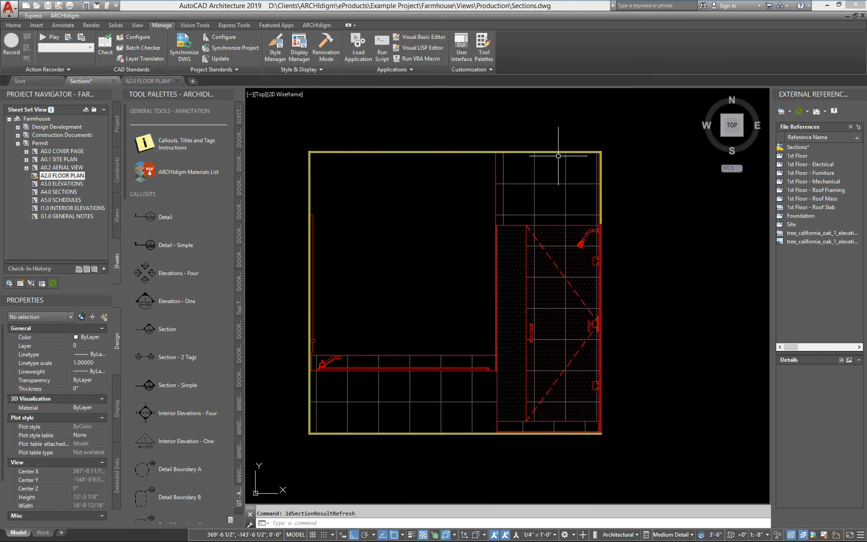
middle_click_drag(585, 417, 438, 397)
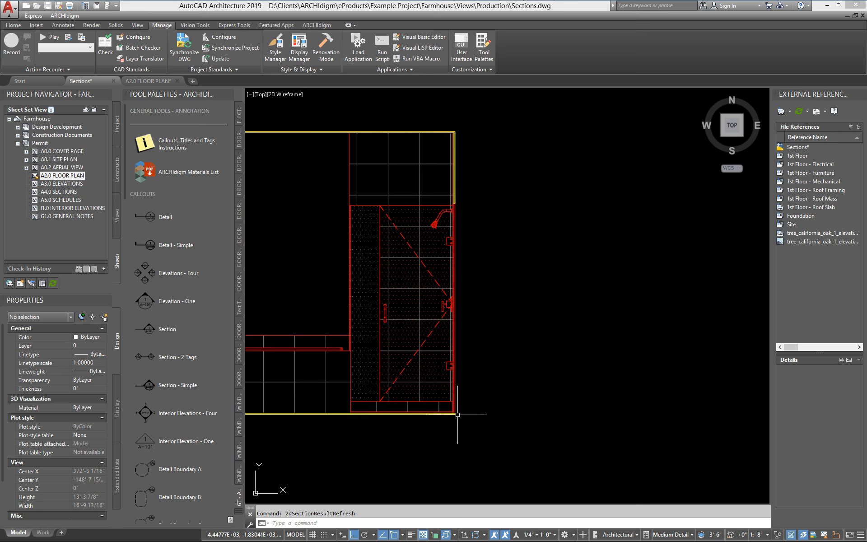
scroll(453, 410, "up", 2)
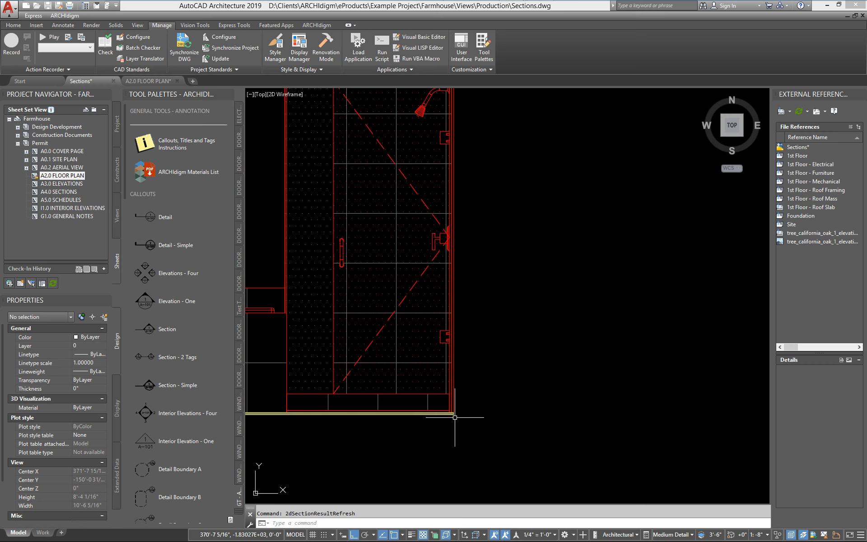
scroll(454, 370, "down", 4)
mouse_move(454, 370)
middle_mouse_down()
mouse_move(450, 356)
mouse_move(432, 363)
middle_mouse_up()
scroll(457, 300, "down", 2)
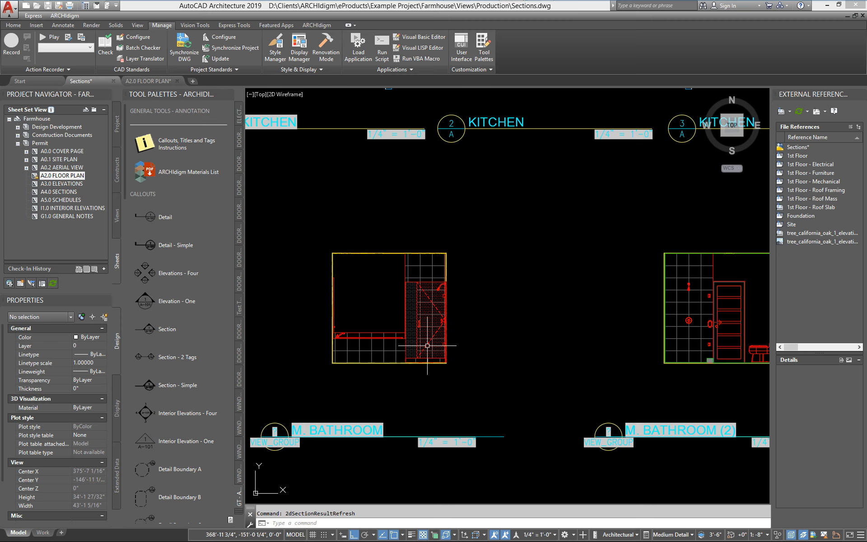
scroll(483, 317, "down", 4)
mouse_move(454, 348)
middle_mouse_down()
mouse_move(356, 332)
mouse_move(362, 346)
middle_mouse_up()
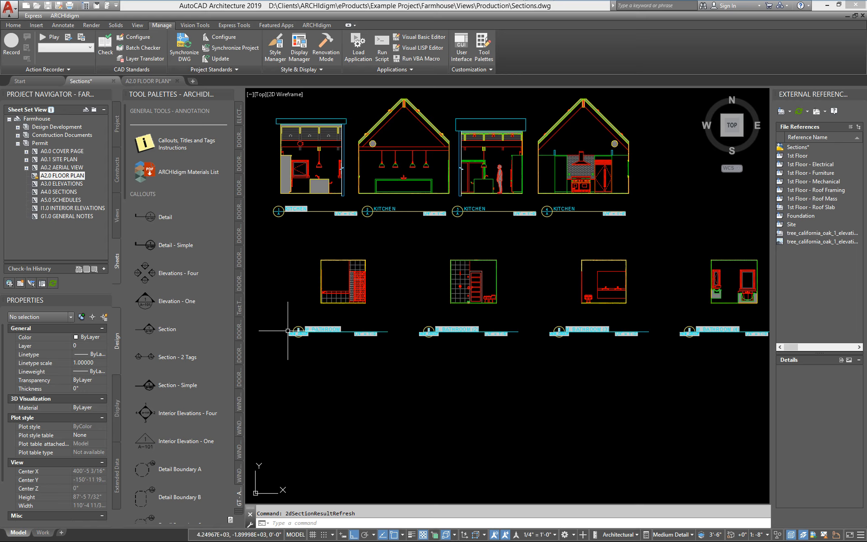
Delete the four extra title line polylines beneath the M. BATHROOM elevation titles
scroll(289, 331, "up", 4)
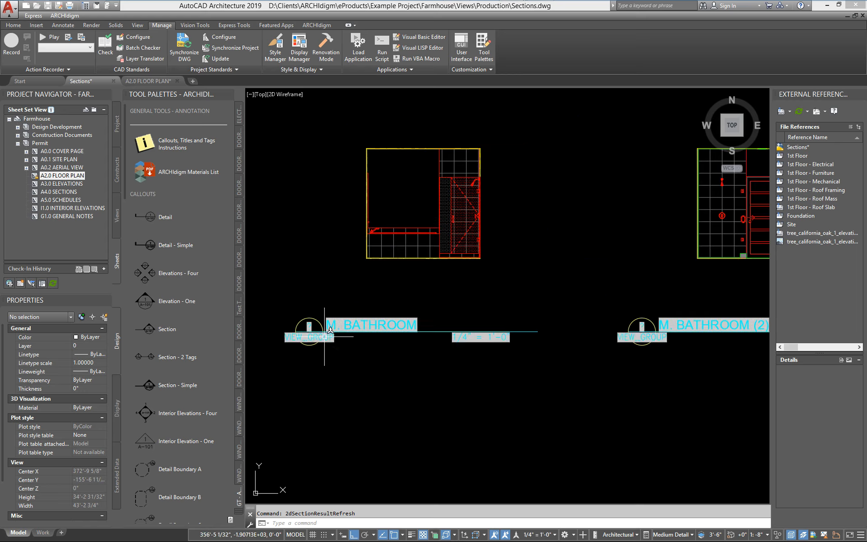
left_click(535, 331)
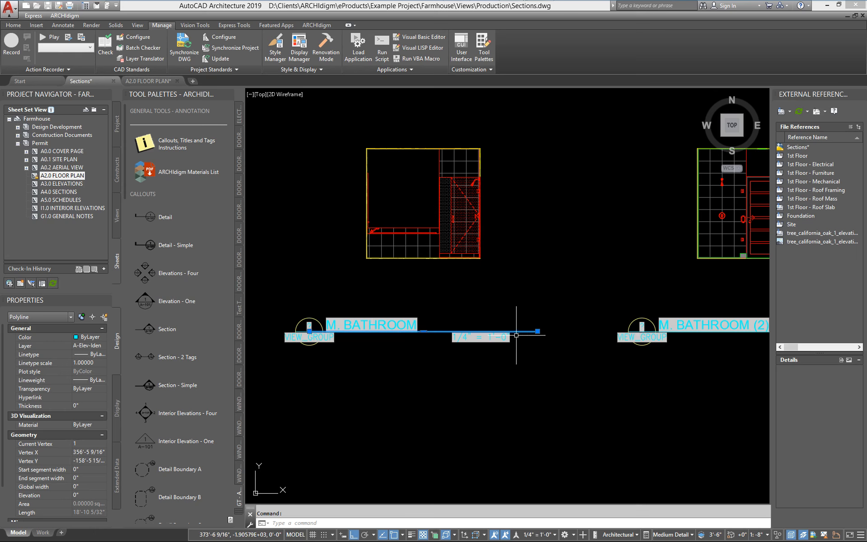
scroll(469, 333, "down", 4)
left_click(472, 337)
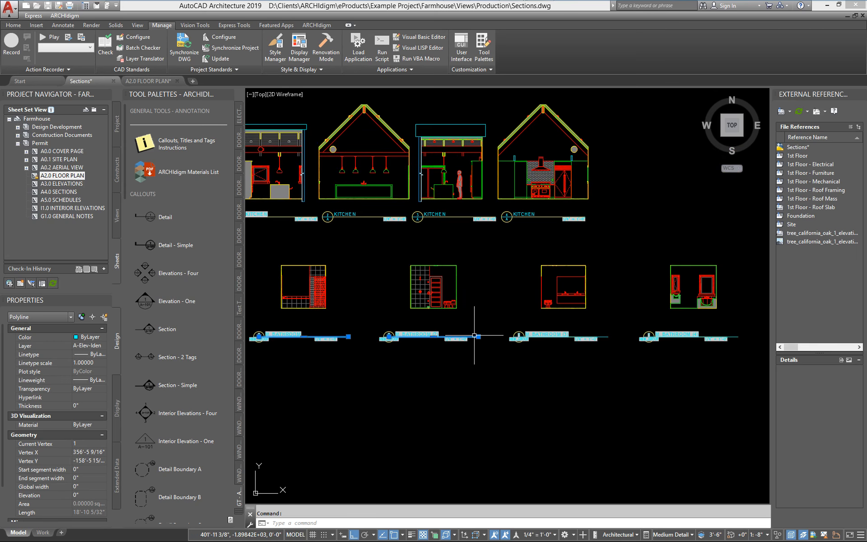
left_click(606, 336)
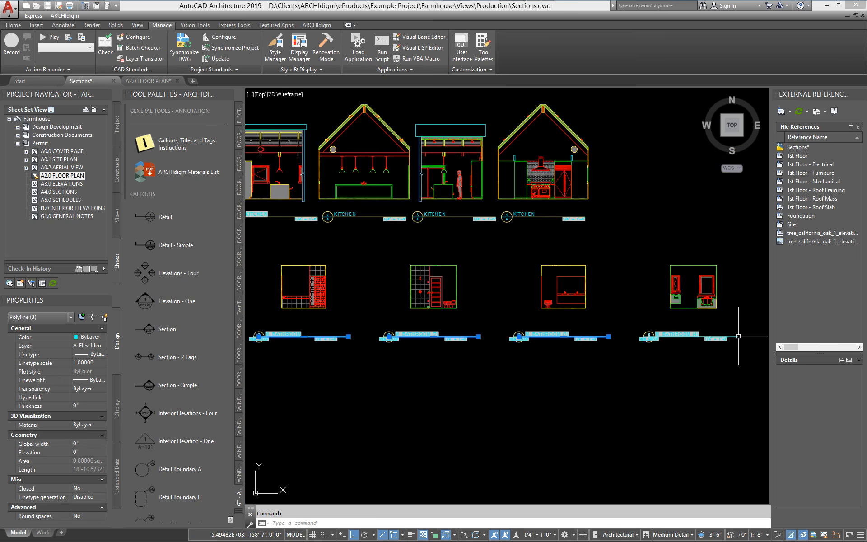
key("Delete")
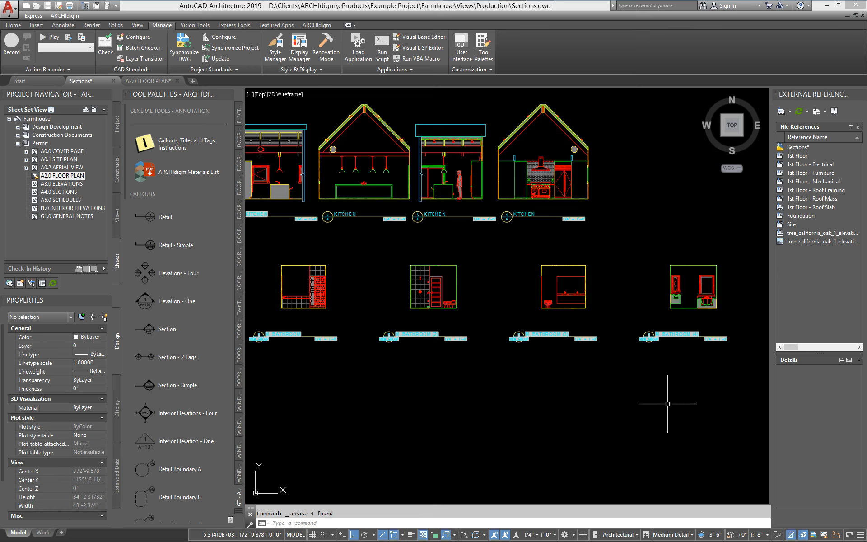
scroll(442, 364, "up", 4)
left_click(448, 358)
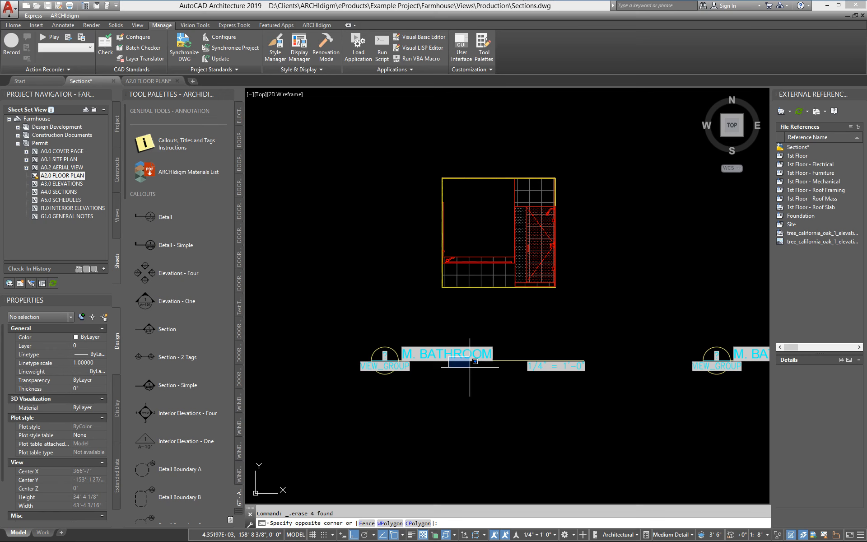
left_click(401, 361)
middle_click_drag(514, 397, 375, 316)
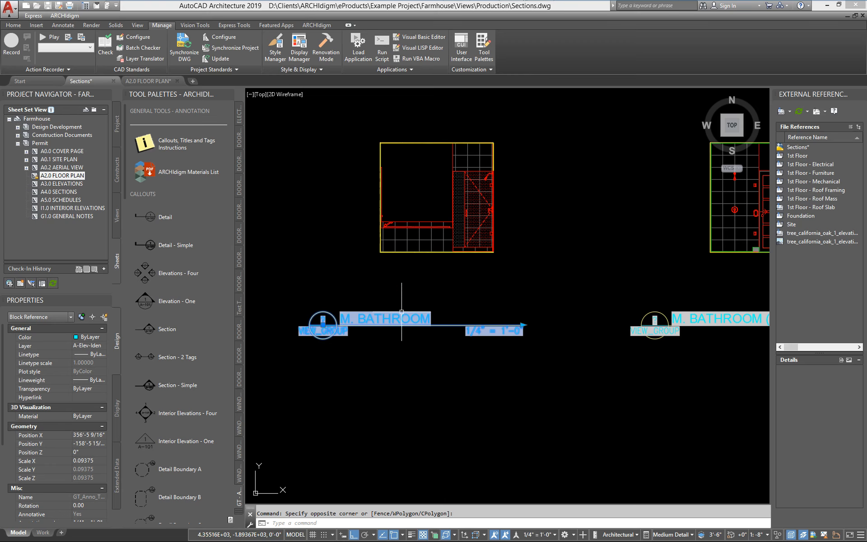
type("m")
key("Return")
left_click(425, 417)
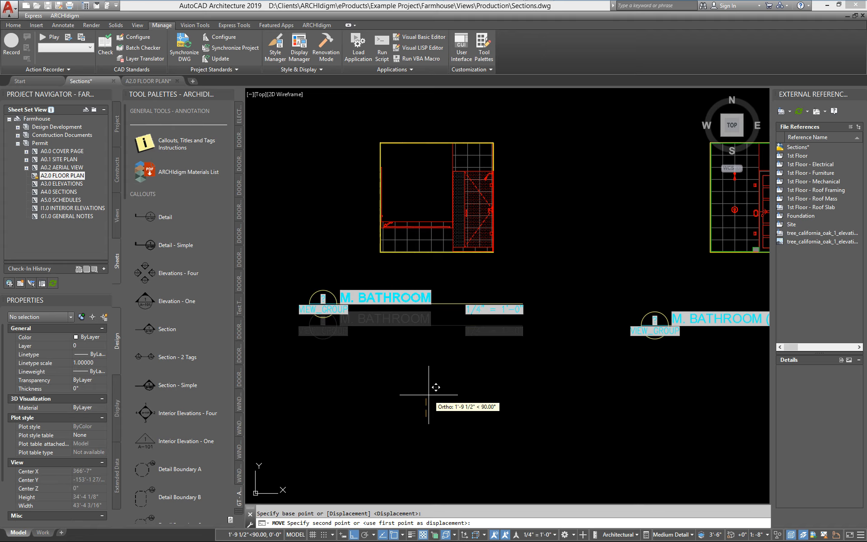
key("Escape")
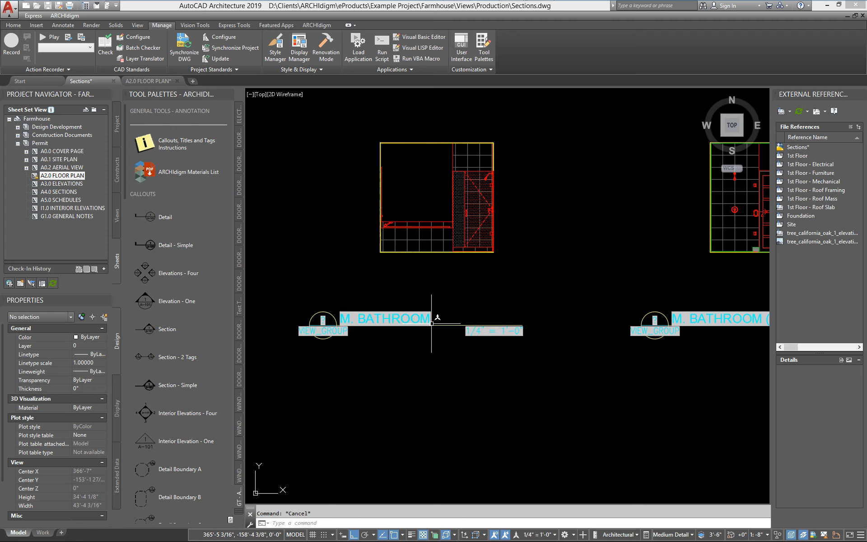
Shorten the title line of the first M. BATHROOM title mark by stretching its end grip back near the title text
scroll(434, 316, "up", 2)
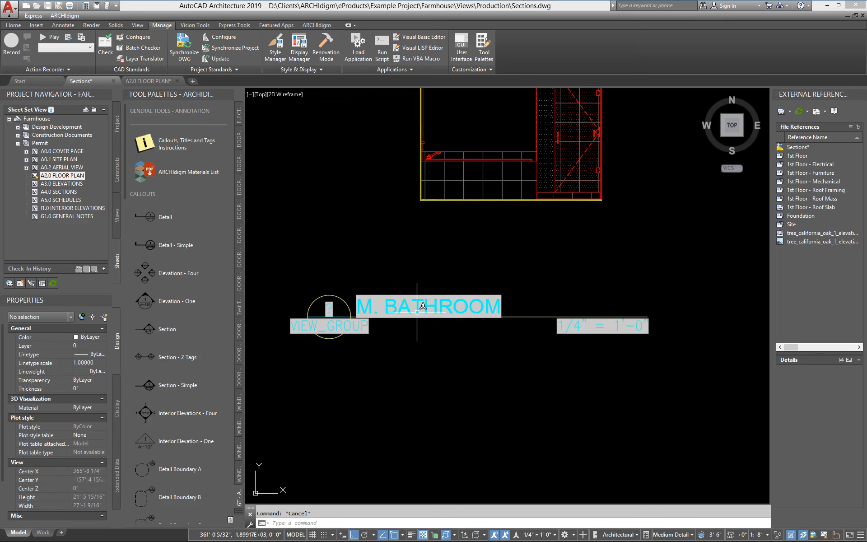
scroll(417, 312, "down", 2)
left_click(488, 315)
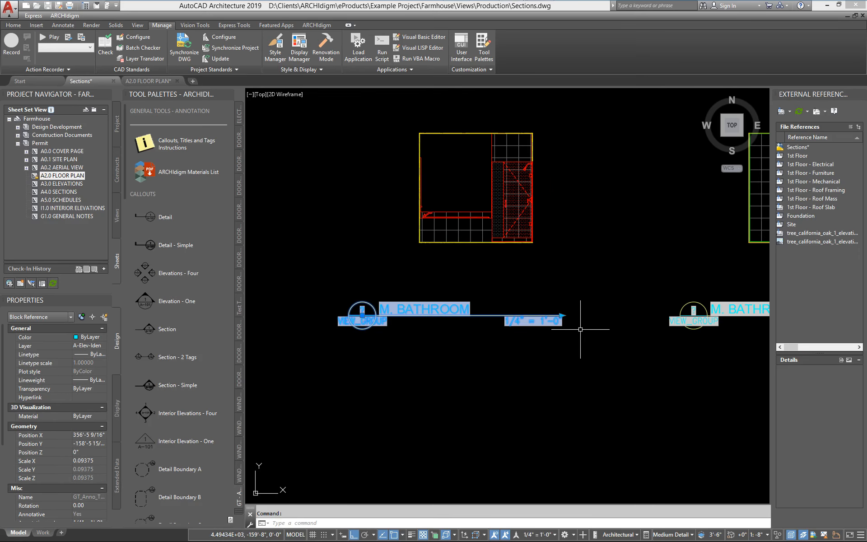
left_click(563, 316)
left_click(479, 287)
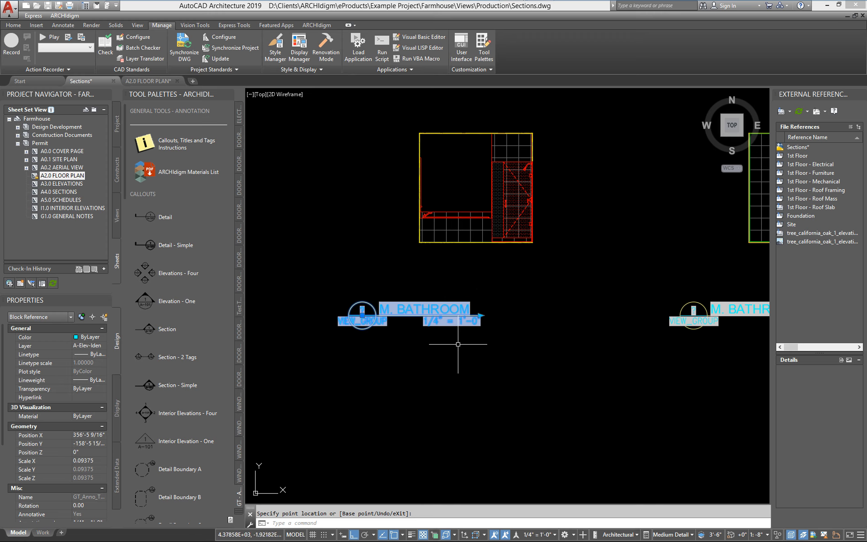
Move the first M. BATHROOM title mark right and up so it sits directly beneath its elevation
type("m")
key("Return")
left_click(416, 360)
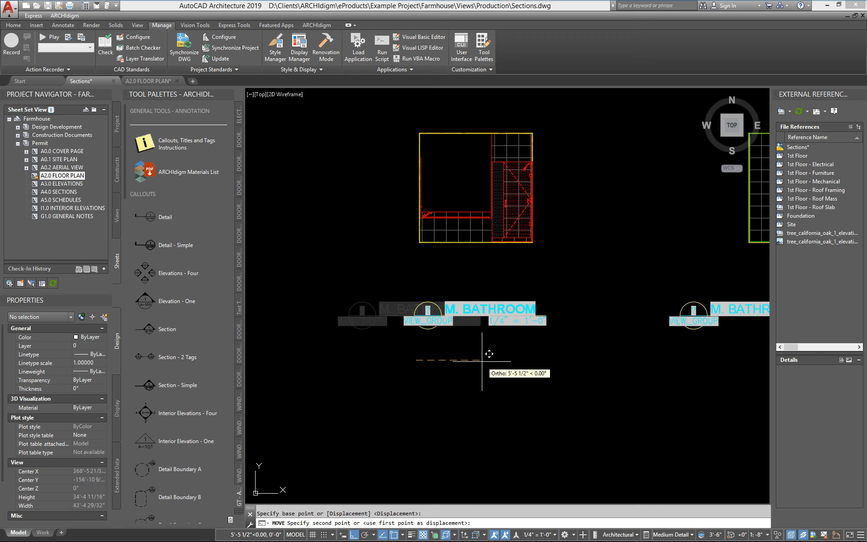
left_click(481, 361)
key("Return")
left_click(502, 338)
left_click(493, 304)
key("Return")
left_click(484, 429)
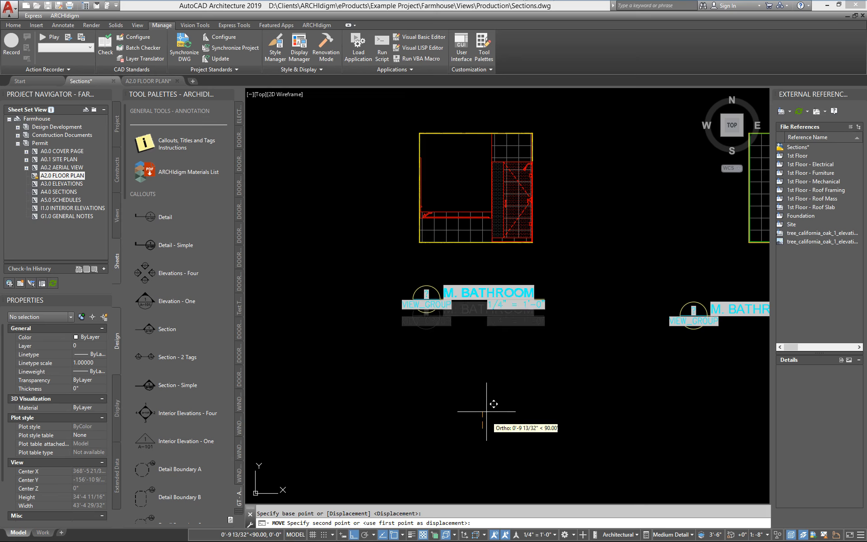
left_click(483, 392)
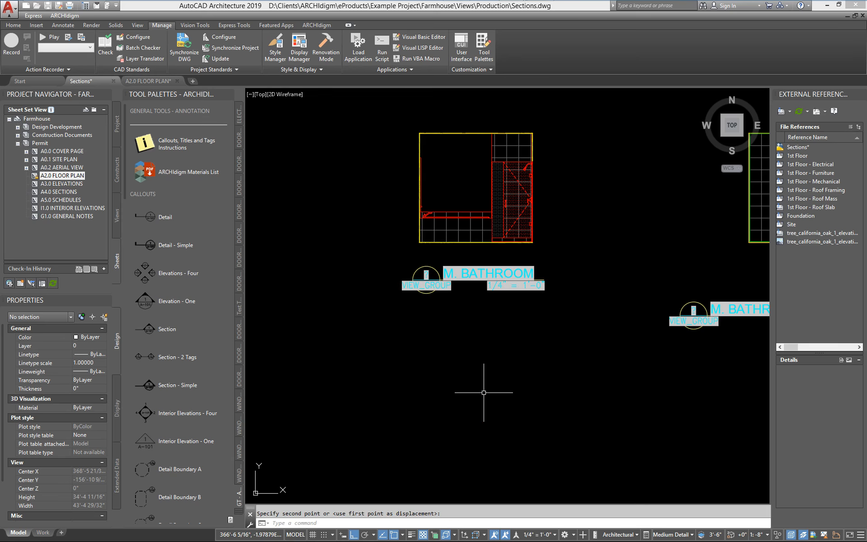
Copy the custom Length value from the properties of the first M. BATHROOM title mark
scroll(475, 252, "up", 2)
middle_click_drag(496, 291, 488, 327)
scroll(574, 336, "up", 1)
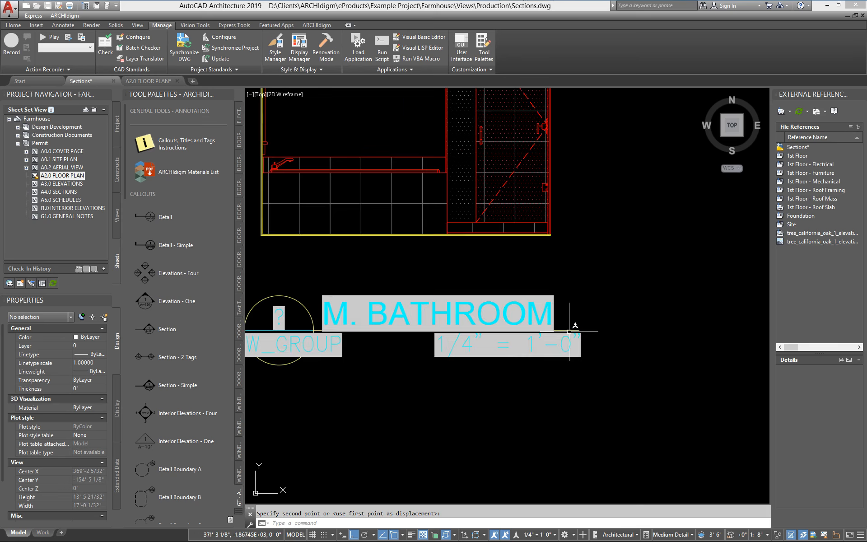
left_click(568, 332)
scroll(562, 330, "down", 2)
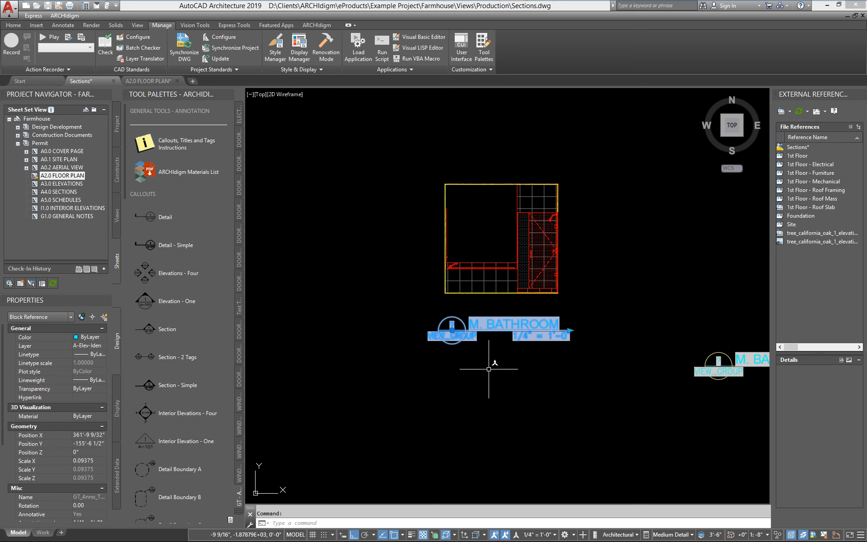
scroll(2, 441, "down", 5)
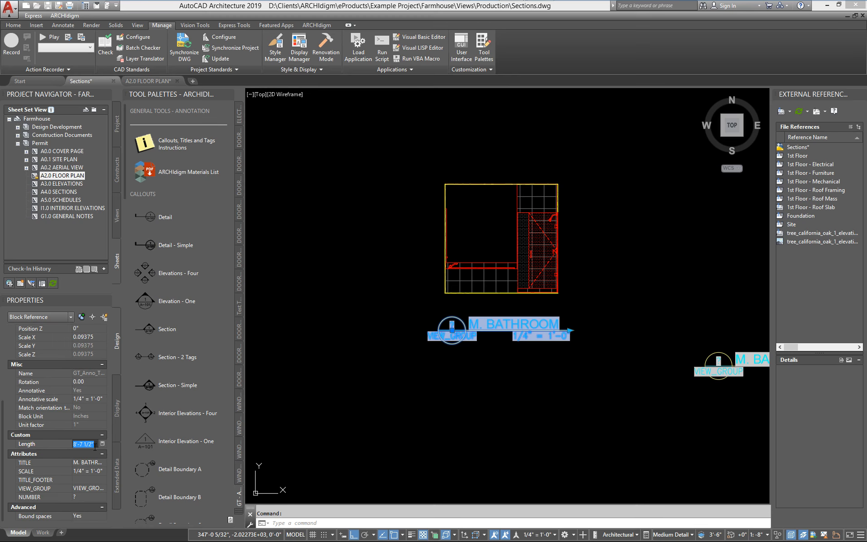
right_click(81, 444)
left_click(119, 349)
key("Escape")
Set the title line Length of the other three M. BATHROOM title marks to 8'-7 1/2"
scroll(658, 362, "down", 5)
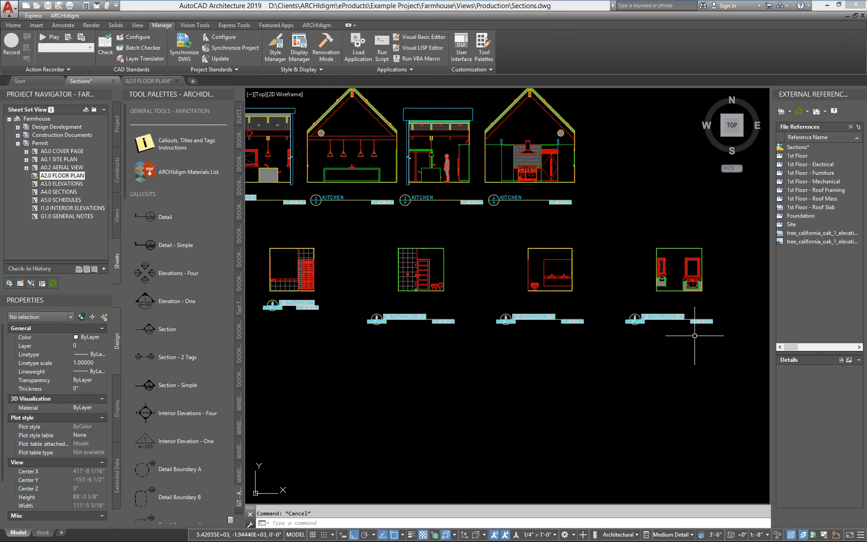
left_click_drag(723, 289, 367, 345)
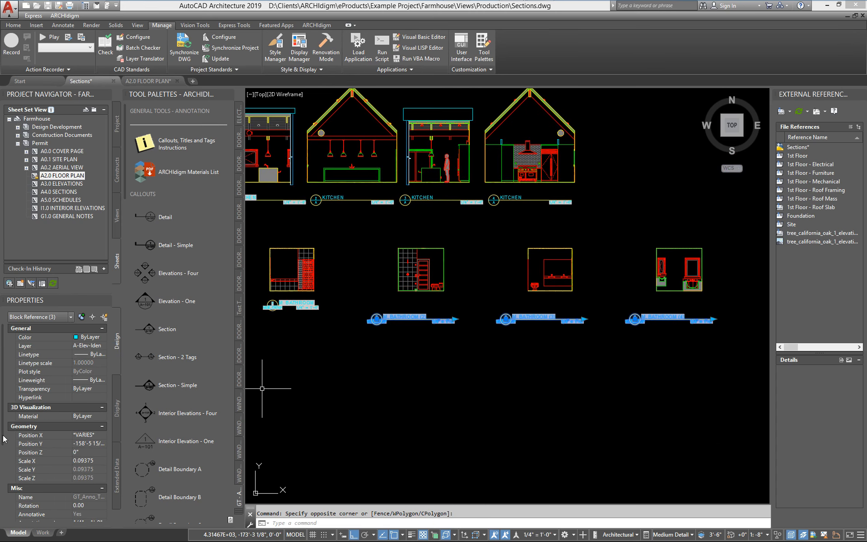
scroll(107, 450, "down", 5)
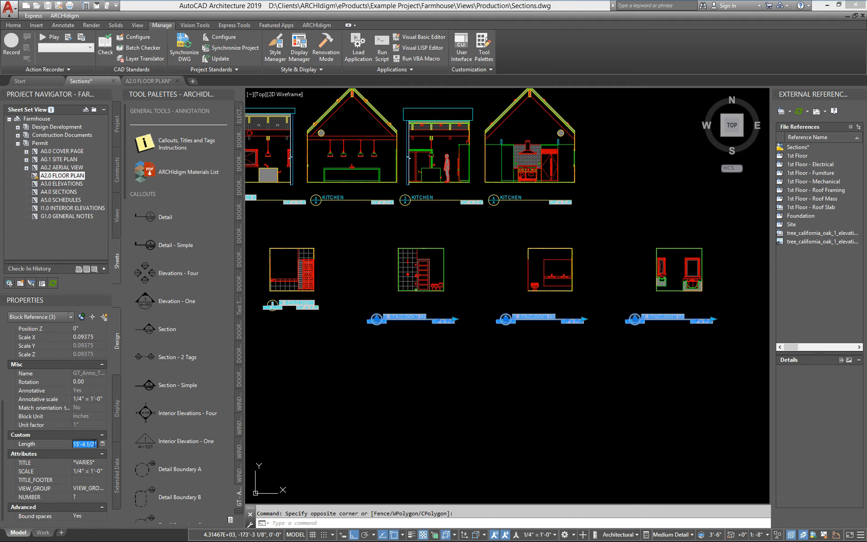
key("Escape")
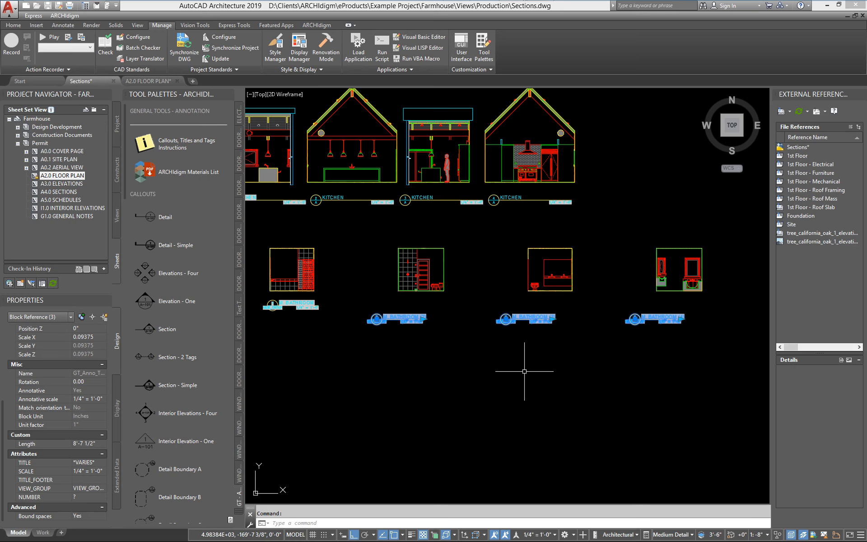
type("m")
key("Return")
left_click(711, 335)
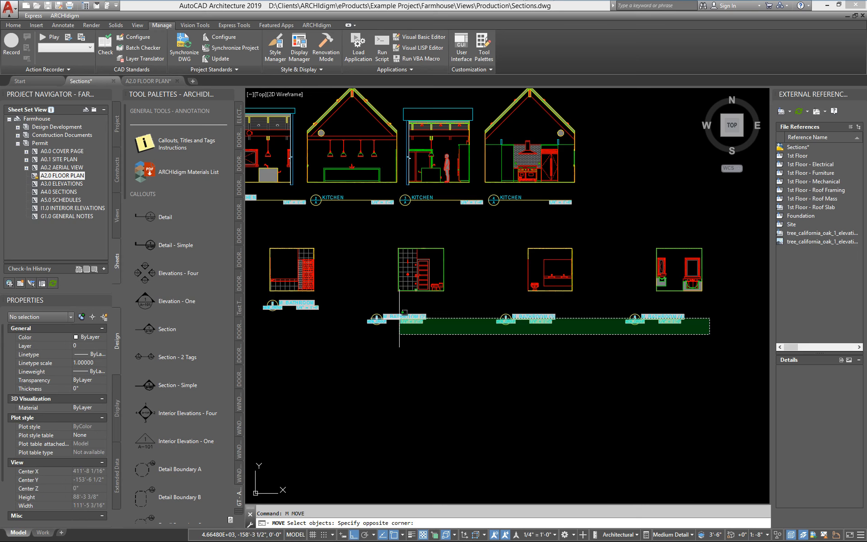
left_click(370, 293)
key("Return")
left_click(449, 423)
key("Escape")
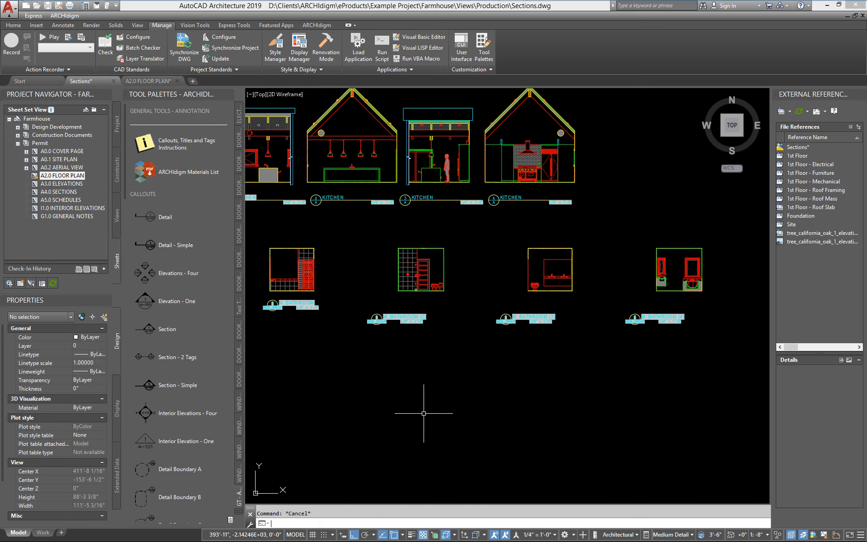
Move the other three M. BATHROOM title marks level with the first one, using a .Y point filter on its title mark
type("m")
key("Return")
left_click(692, 338)
left_click(372, 304)
scroll(383, 317, "up", 8)
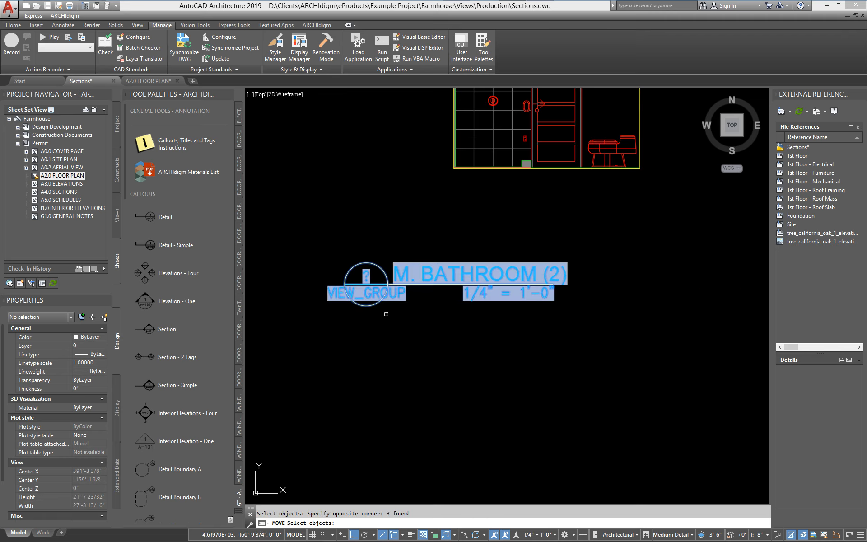
key("Return")
left_click(391, 267)
scroll(390, 267, "down", 4)
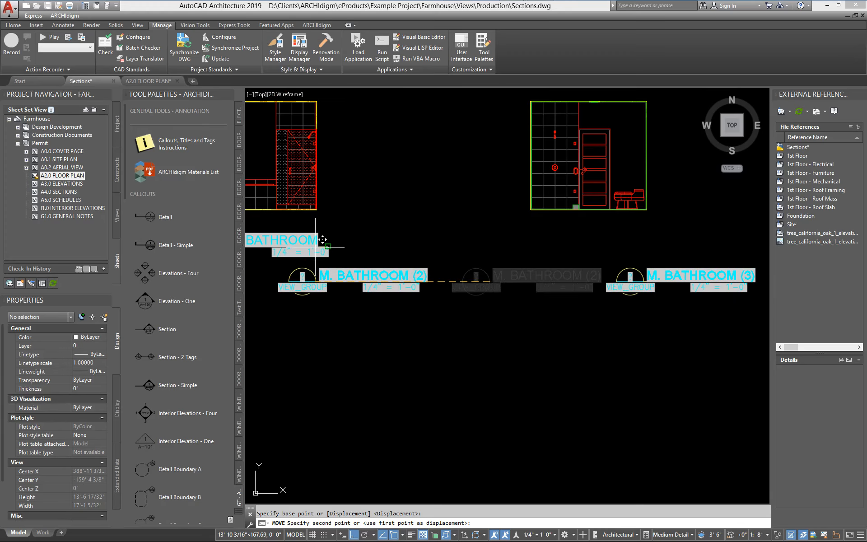
middle_click_drag(352, 253, 471, 270)
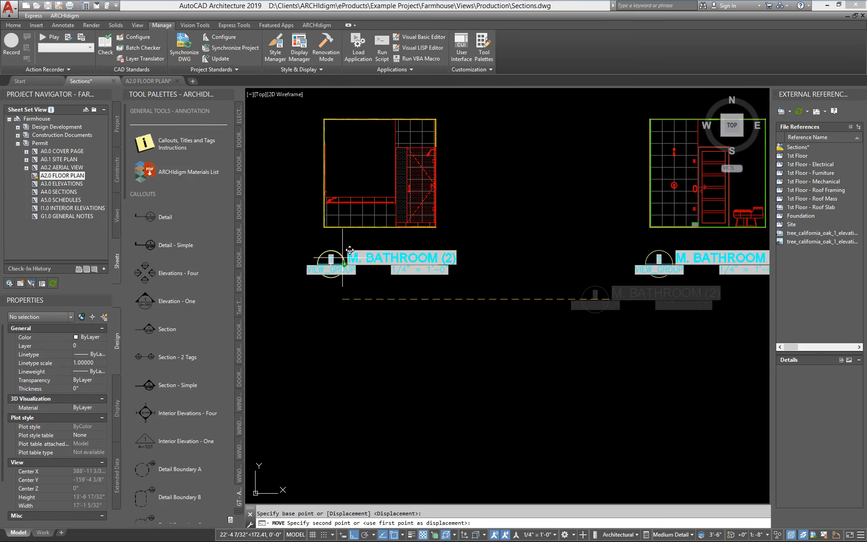
type(".y")
key("Return")
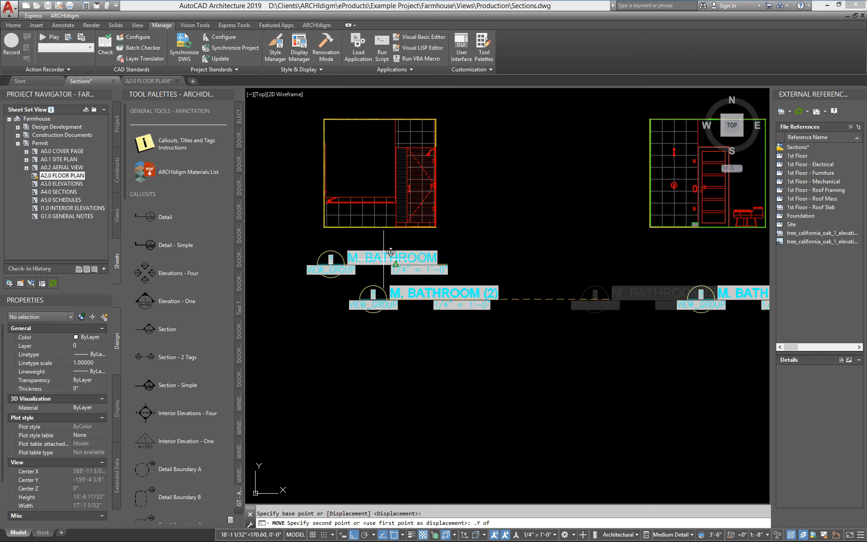
scroll(316, 260, "up", 4)
left_click(324, 267)
scroll(397, 291, "down", 4)
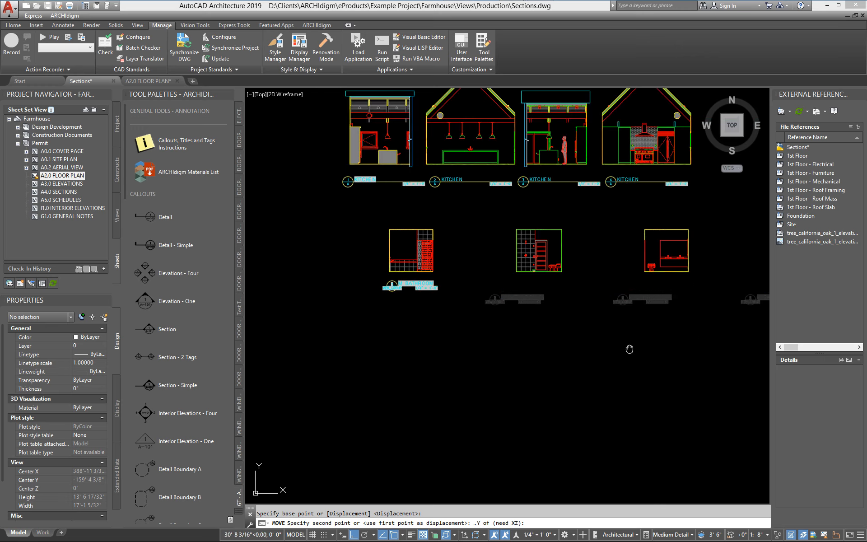
middle_click_drag(629, 348, 498, 294)
left_click(407, 348)
Move the title marks of the second, third and fourth M. BATHROOM elevations right so each sits centered beneath its elevation
middle_click_drag(466, 330, 490, 361)
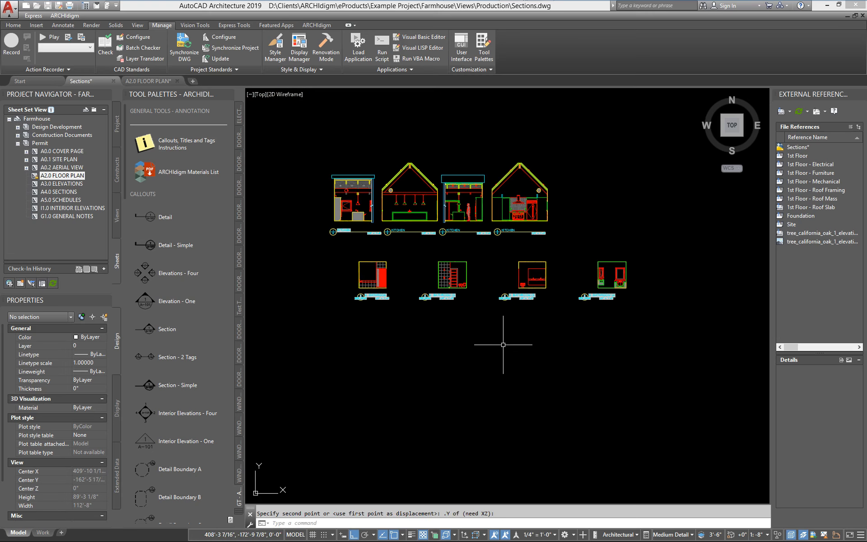
scroll(503, 344, "down", 2)
type("m")
key("Return")
left_click(673, 313)
left_click(424, 300)
key("Return")
left_click(446, 347)
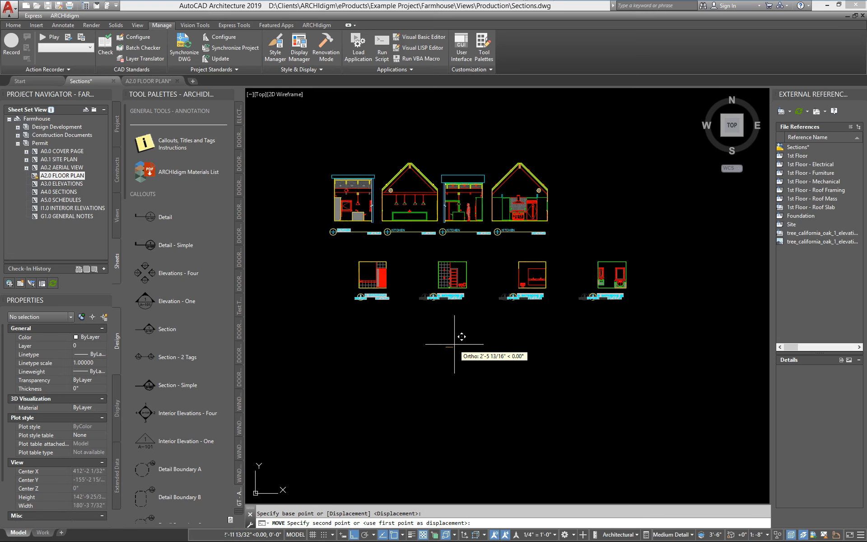
left_click(459, 344)
Move the second, third and fourth M. BATHROOM elevations with their title marks left, closer to the first elevation
scroll(500, 294, "up", 2)
middle_click_drag(527, 342, 513, 339)
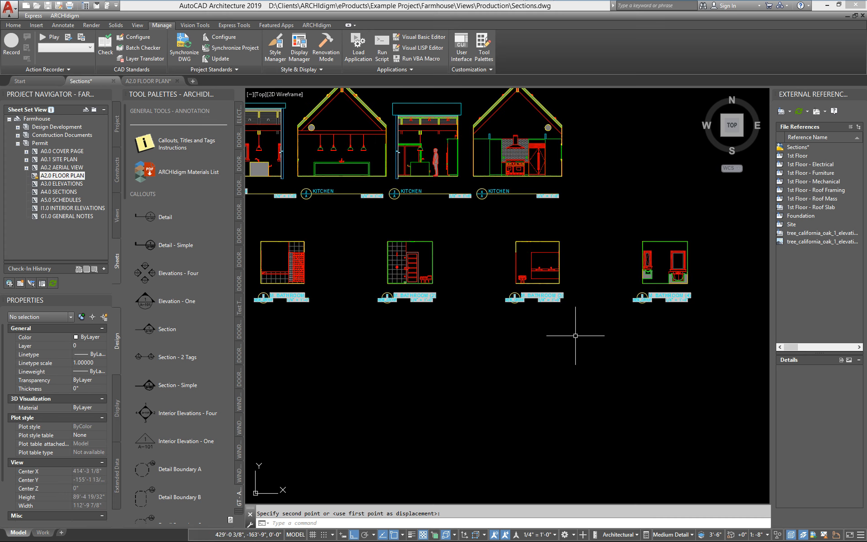
left_click(678, 338)
left_click(422, 269)
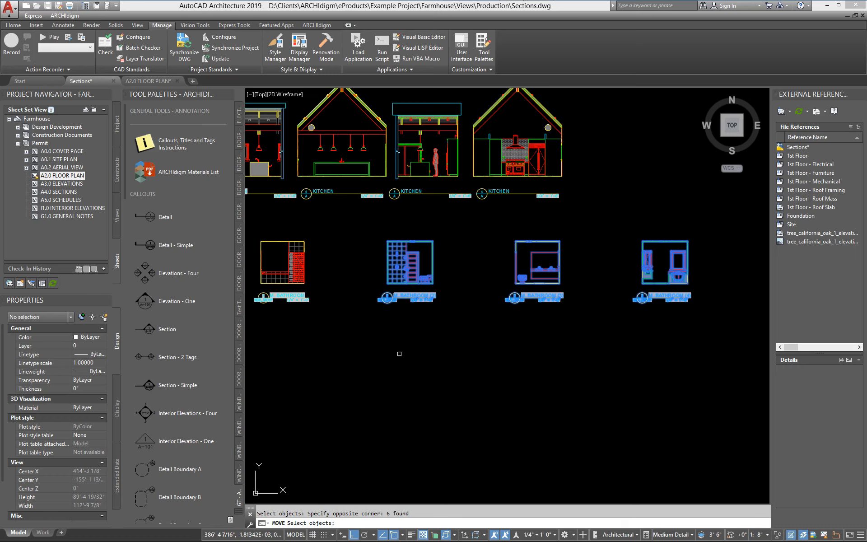
key("Return")
left_click(474, 397)
left_click(428, 399)
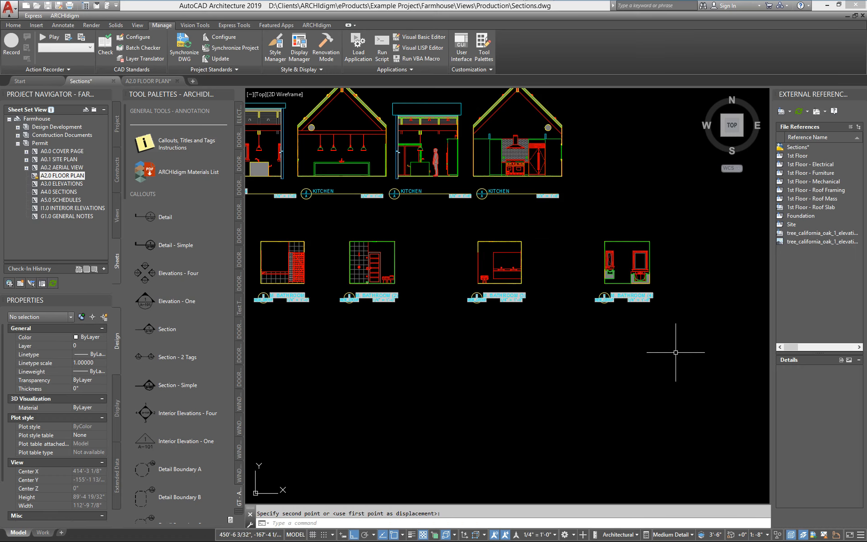
Move the third and fourth M. BATHROOM elevations with their title marks left, closer to the second elevation
type("m")
key("Return")
left_click(677, 333)
left_click(457, 268)
key("Return")
left_click(533, 361)
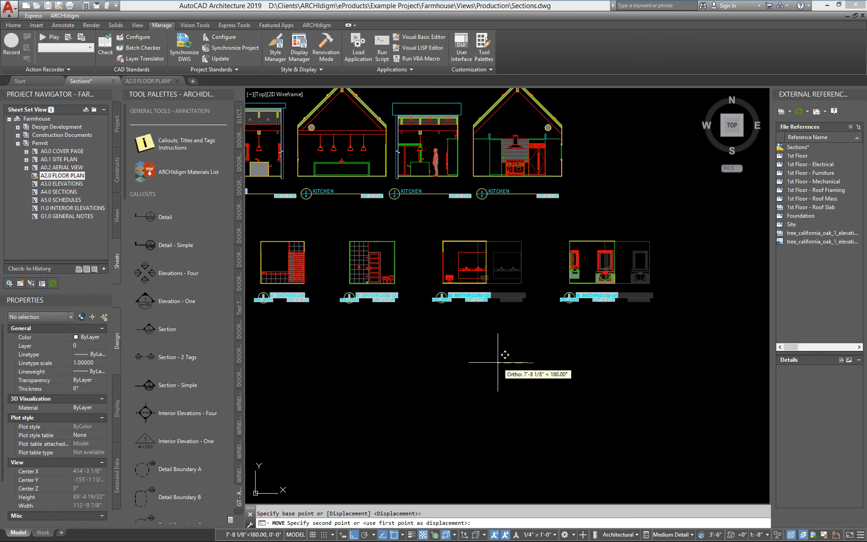
left_click(501, 362)
Move the fourth M. BATHROOM elevation and its title mark left, closer to the third elevation
key("Return")
left_click(631, 316)
left_click(549, 274)
key("Return")
left_click(599, 378)
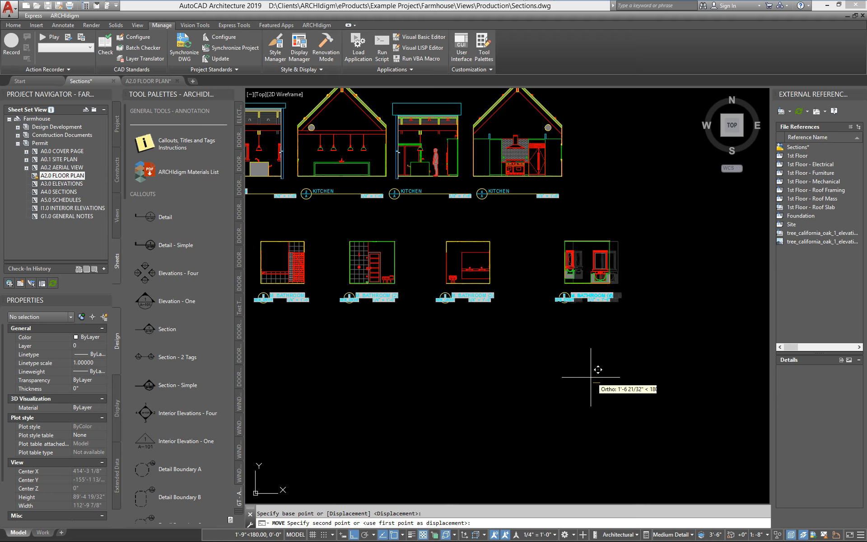
left_click(574, 371)
Move all four M. BATHROOM elevations with their title marks left so the row starts beneath the first KITCHEN elevation
middle_click_drag(574, 371, 729, 376)
key("Return")
left_click(759, 351)
left_click(432, 253)
key("Return")
left_click(489, 360)
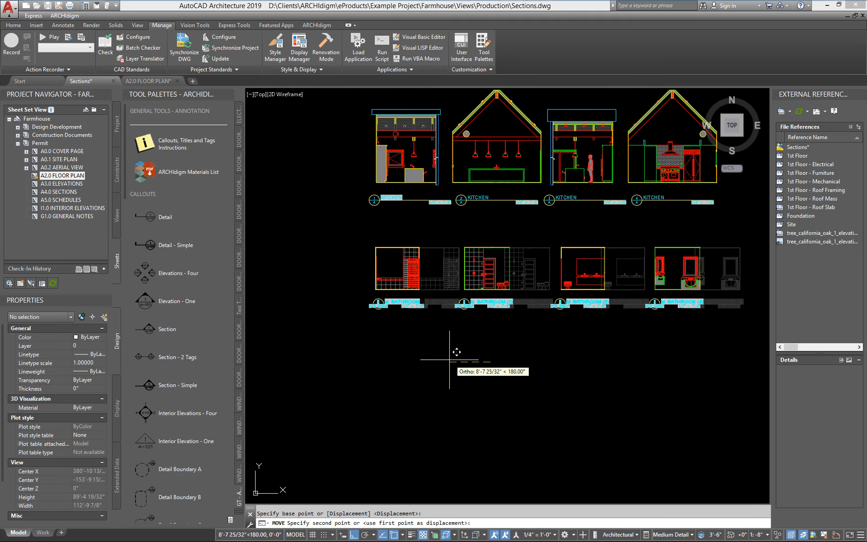
left_click(447, 360)
Examine the shower area of the first M. BATHROOM elevation up close
middle_click_drag(457, 359, 454, 373)
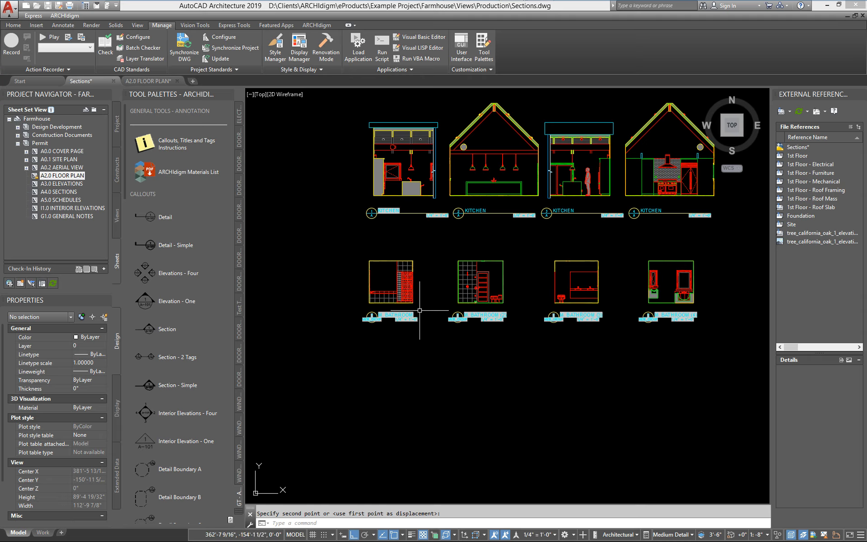
scroll(438, 300, "up", 3)
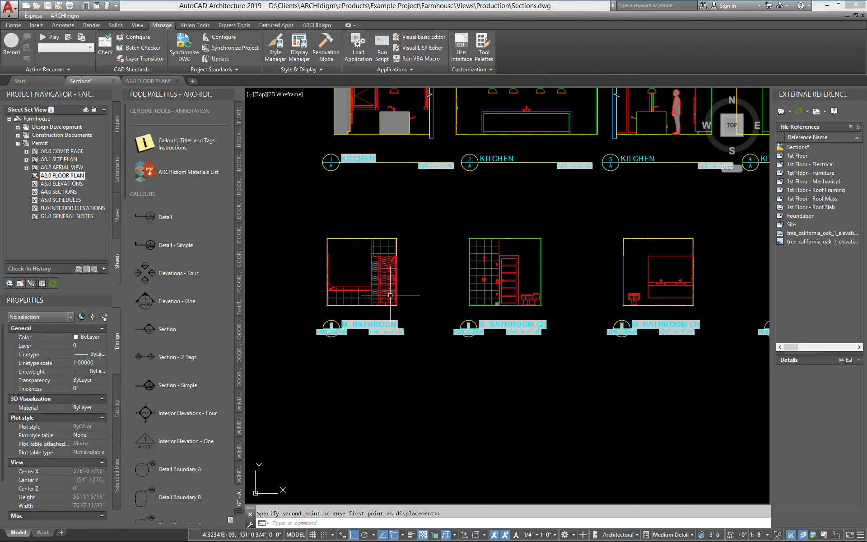
scroll(391, 294, "up", 2)
mouse_move(396, 293)
middle_mouse_down()
mouse_move(467, 304)
mouse_move(460, 322)
middle_mouse_up()
scroll(440, 298, "up", 2)
scroll(452, 283, "up", 2)
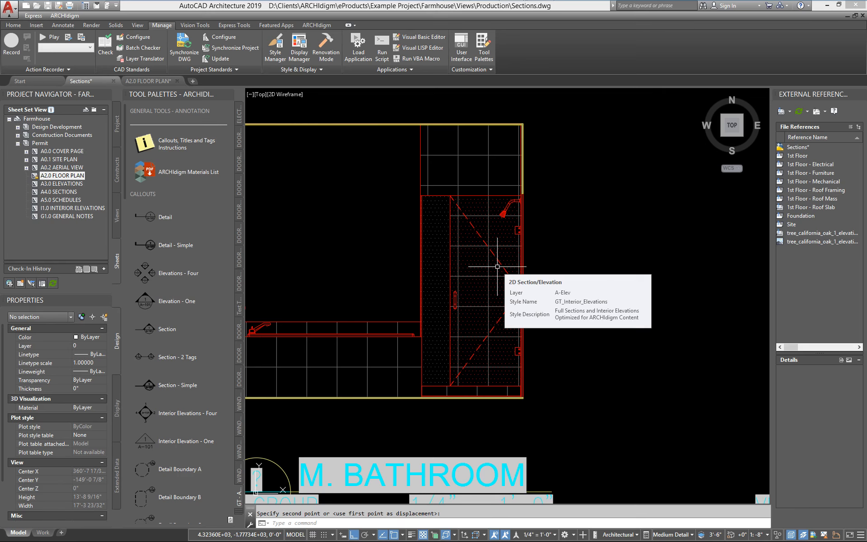
Inspect the shower door, fixed glass panel and shower fixtures of the first M. BATHROOM elevation, including how the wall tiles show through the glass
scroll(527, 261, "up", 3)
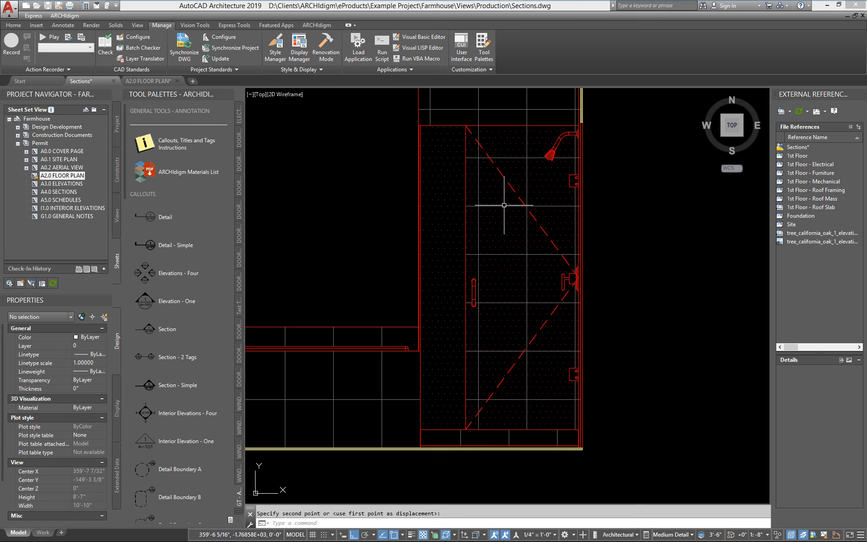
middle_click_drag(498, 290, 420, 305)
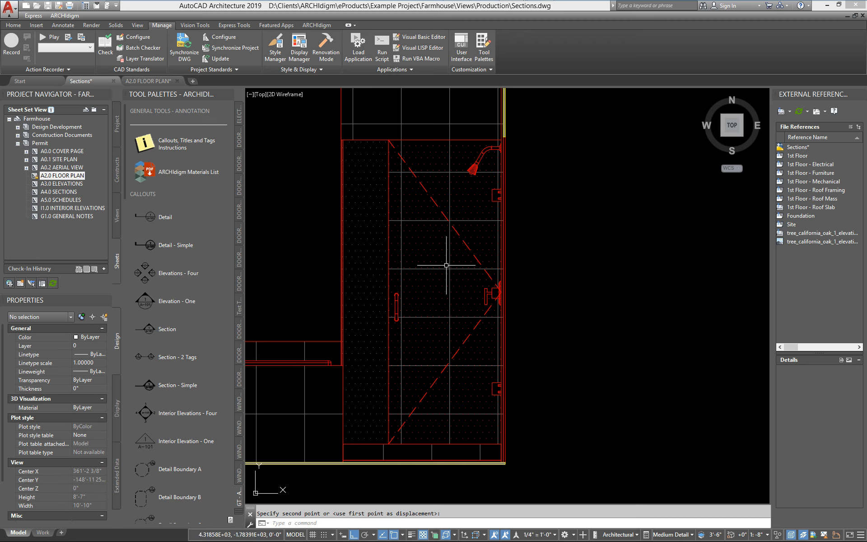
scroll(498, 140, "up", 4)
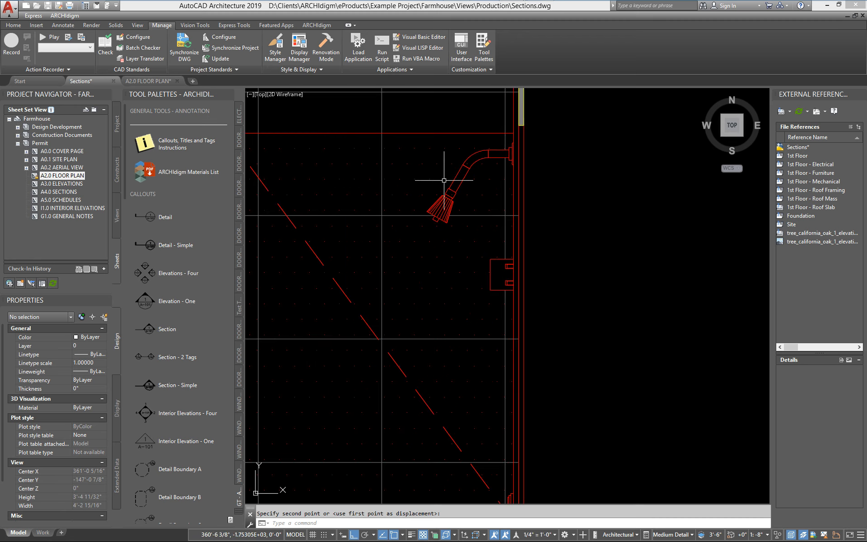
scroll(435, 219, "down", 4)
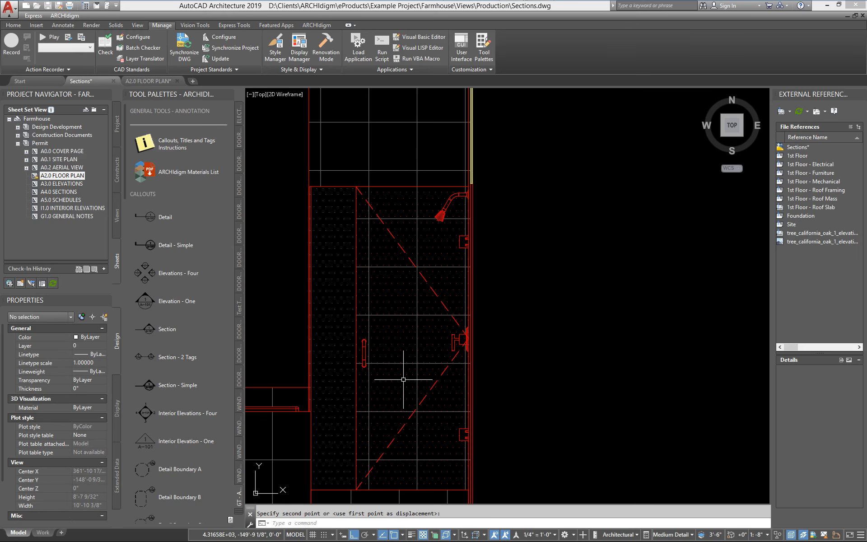
middle_click_drag(403, 379, 453, 352)
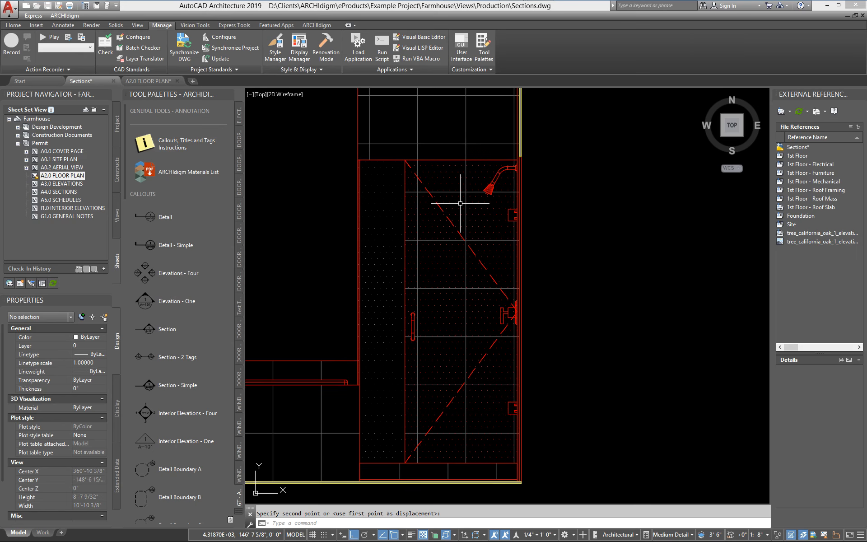
scroll(461, 203, "down", 2)
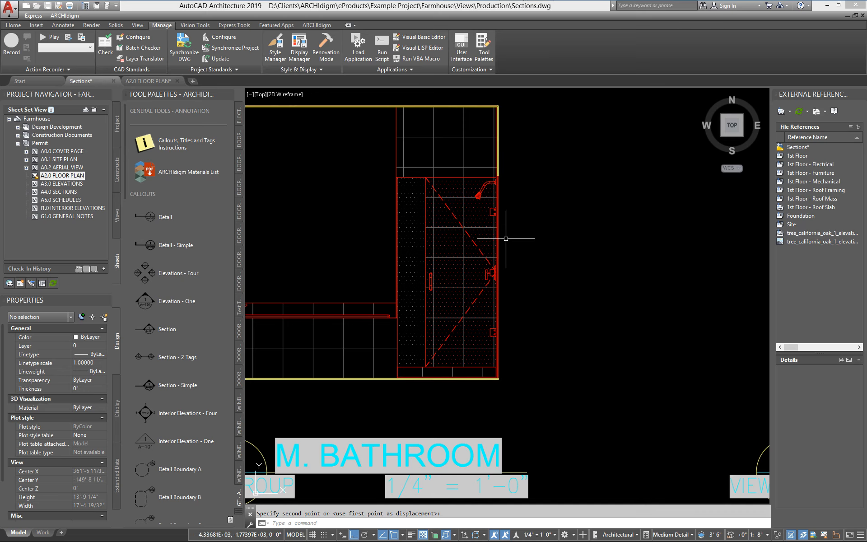
scroll(416, 205, "up", 2)
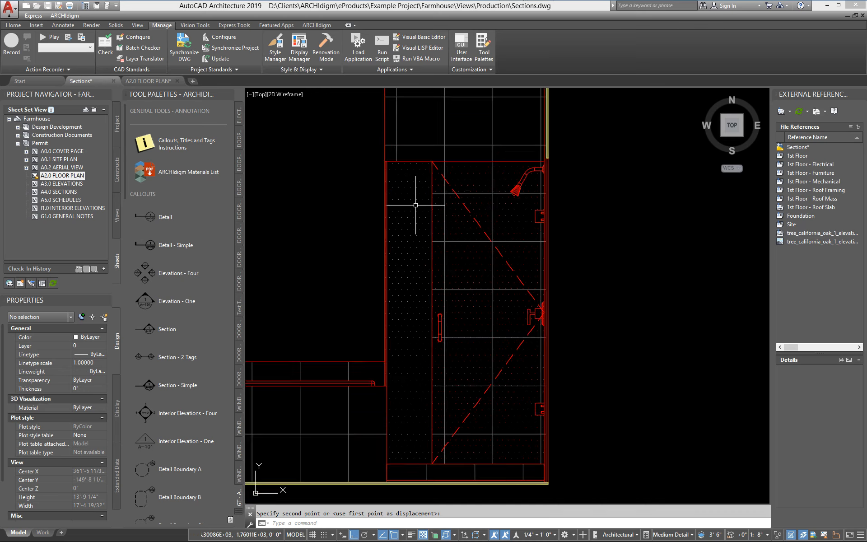
scroll(415, 205, "up", 3)
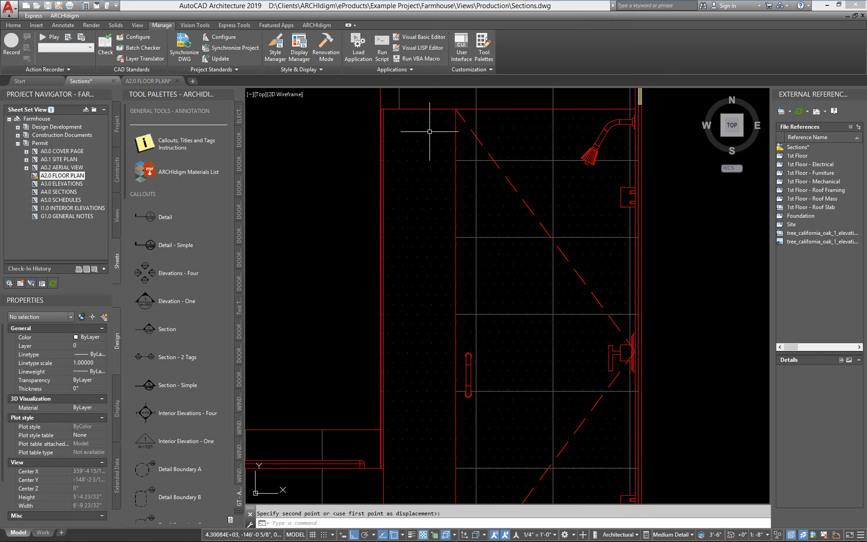
scroll(429, 160, "down", 2)
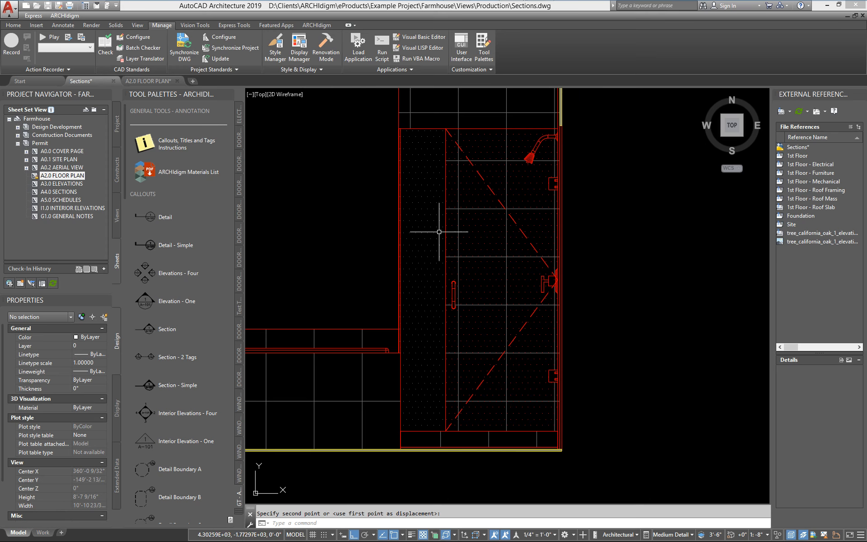
scroll(406, 342, "down", 2)
mouse_move(402, 334)
middle_mouse_down()
mouse_move(463, 321)
mouse_move(456, 306)
middle_mouse_up()
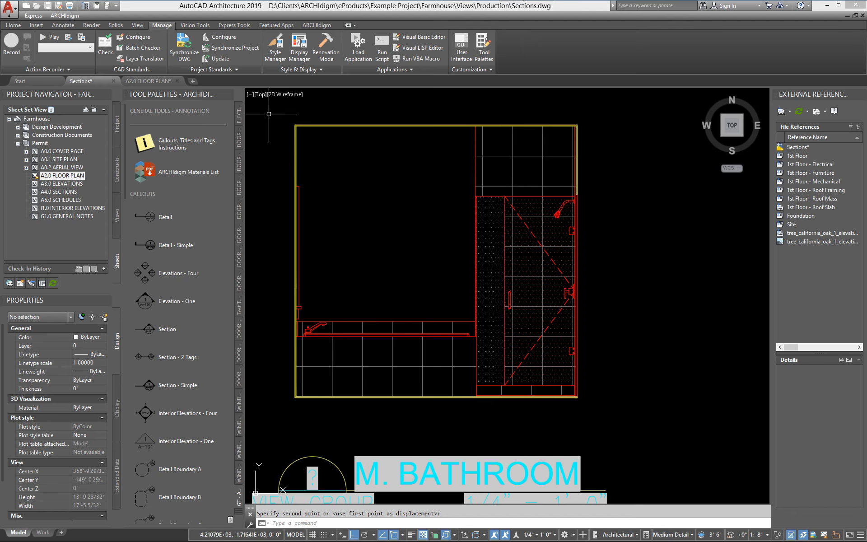
left_click(298, 53)
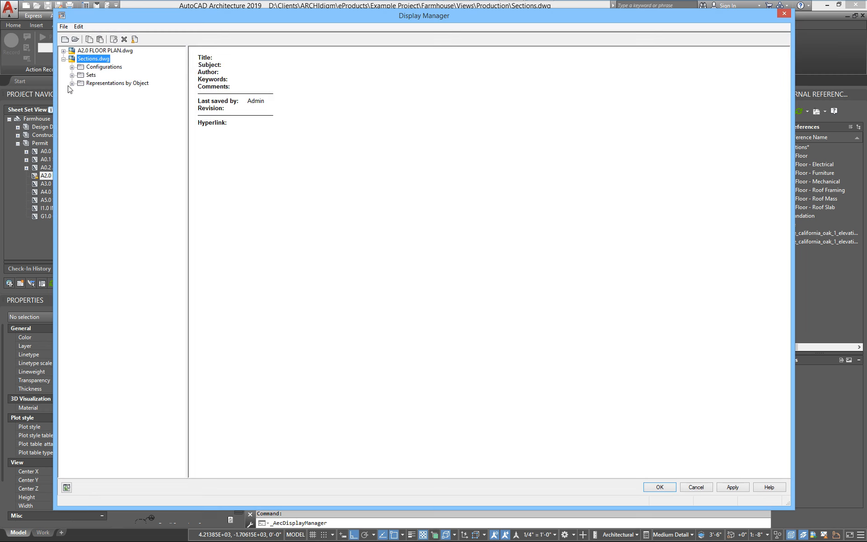
left_click(72, 83)
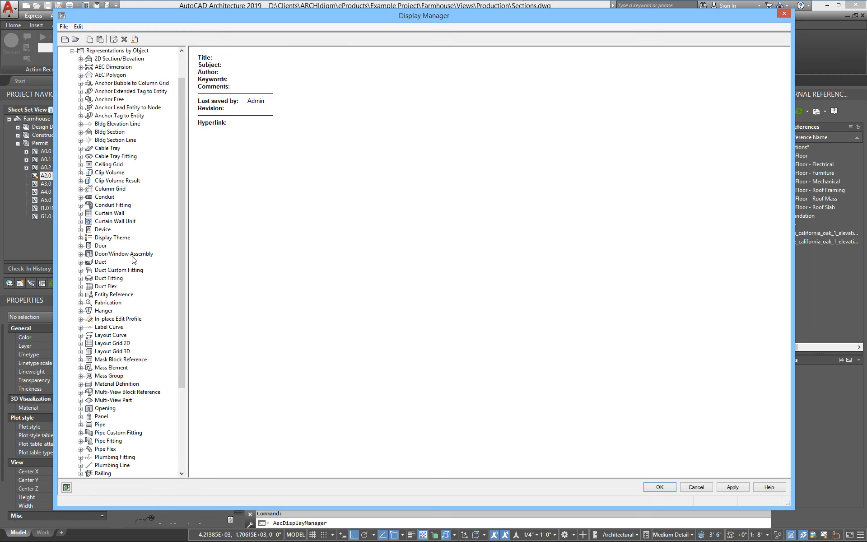
left_click(784, 14)
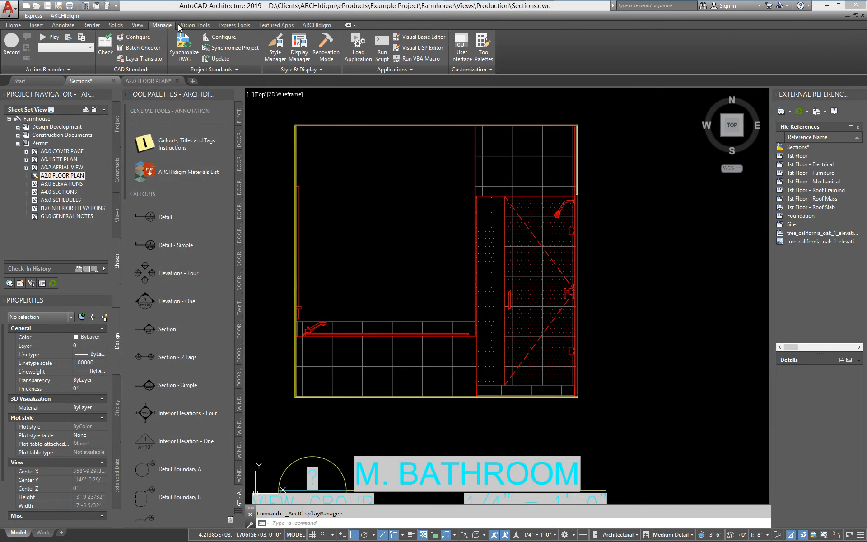
In the Display Manager for Sections.dwg, switch the Curtain Wall representation in the Section_Elev display set from Model to Elevation and apply it
left_click(302, 54)
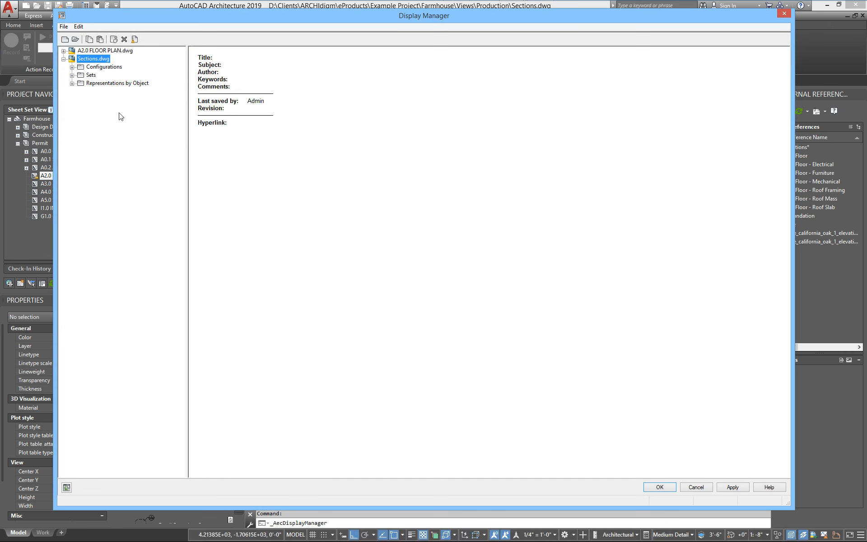
left_click(72, 83)
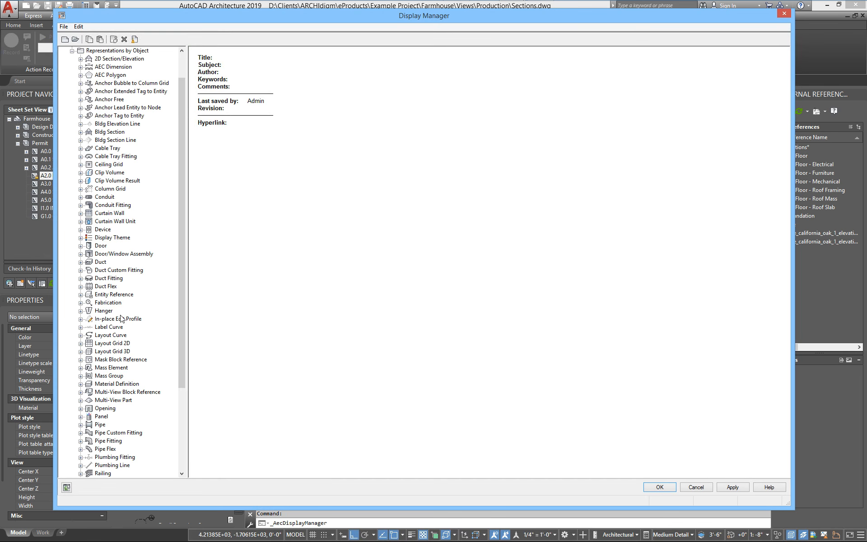
left_click(110, 213)
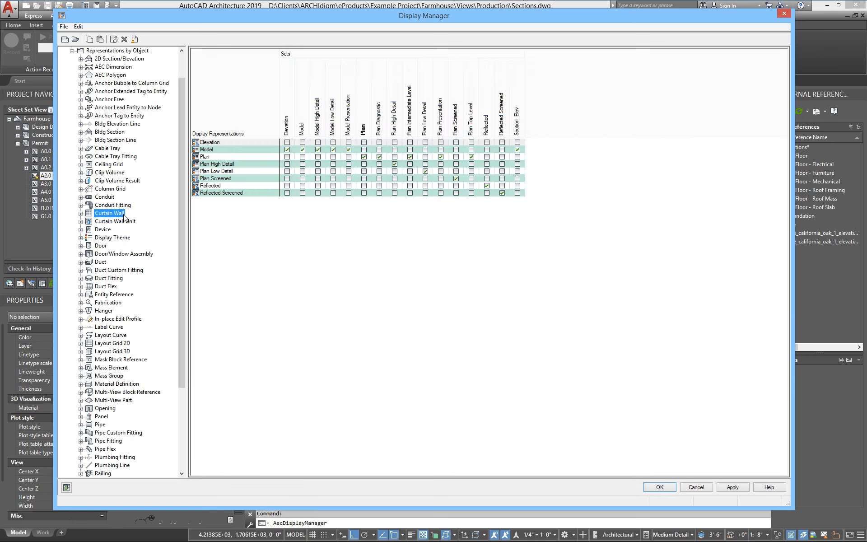
left_click(209, 143)
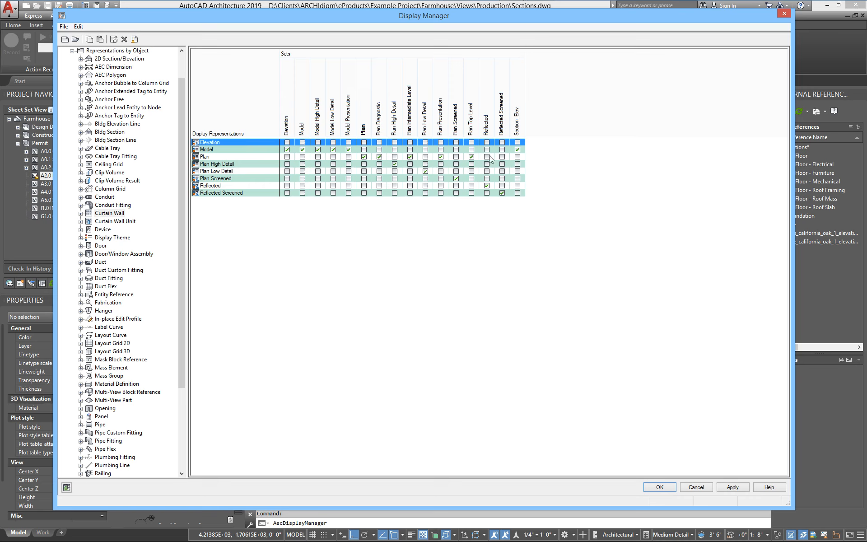
left_click(518, 150)
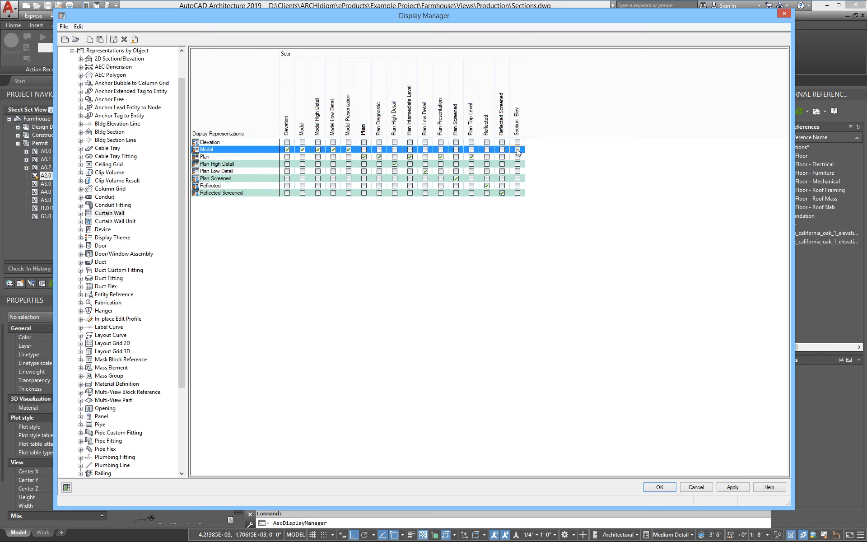
left_click(518, 142)
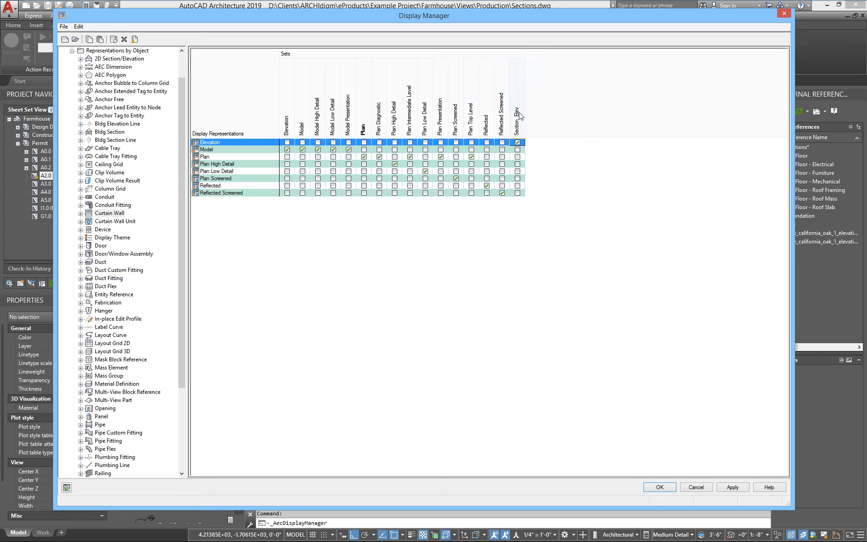
left_click(727, 487)
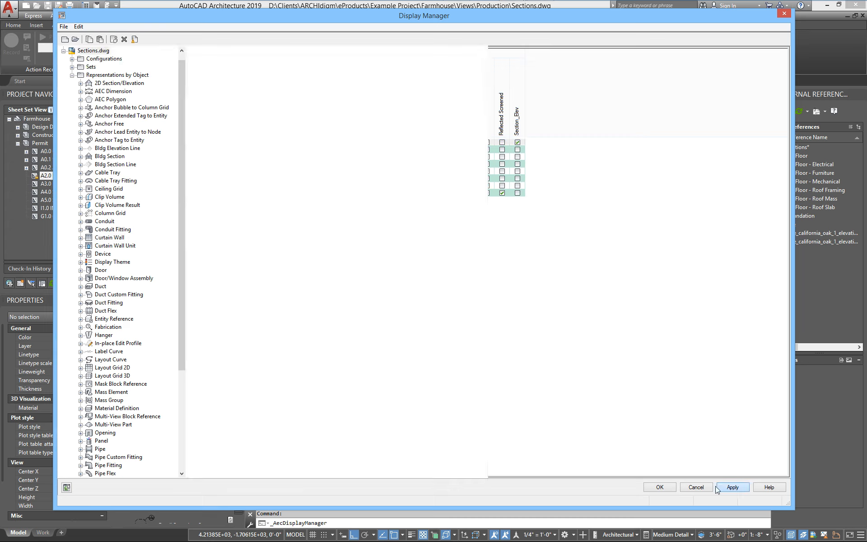
left_click(668, 488)
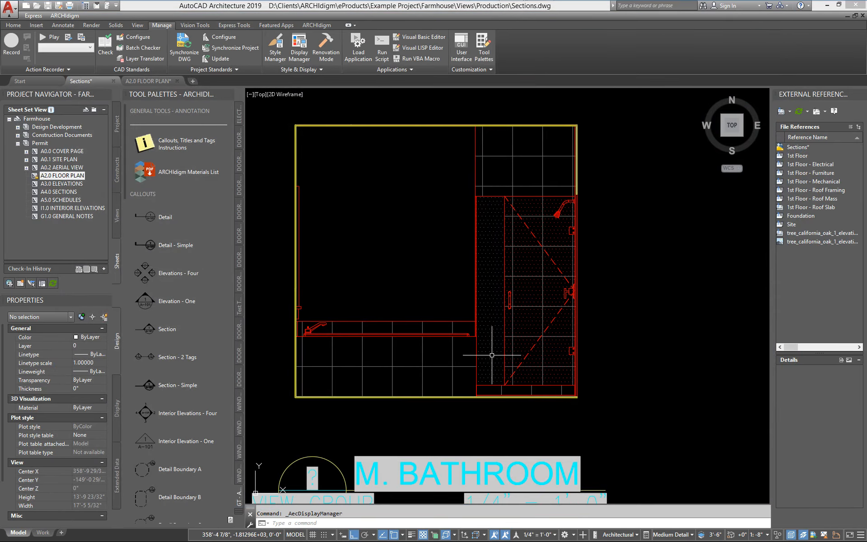
Refresh the first M. BATHROOM 2D section/elevation and check its shower glass and its place among the other elevations
left_click(499, 356)
right_click(493, 355)
left_click(520, 209)
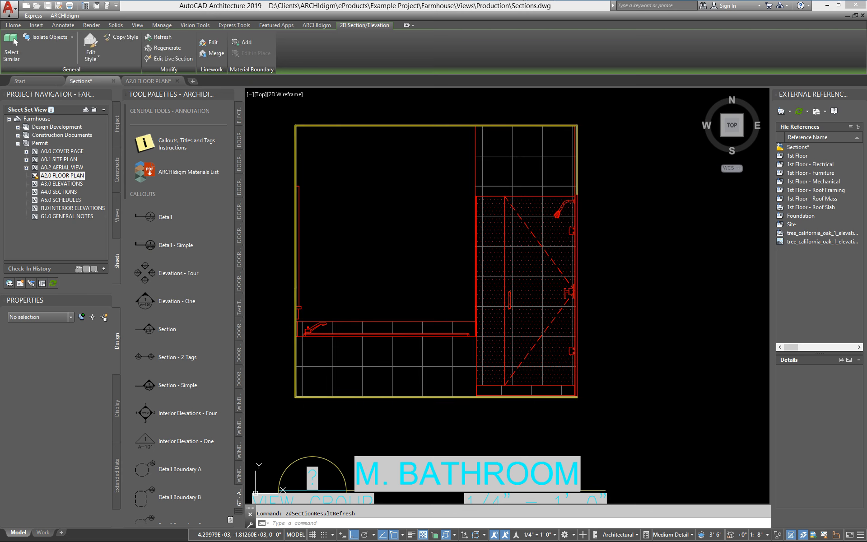
scroll(571, 317, "up", 4)
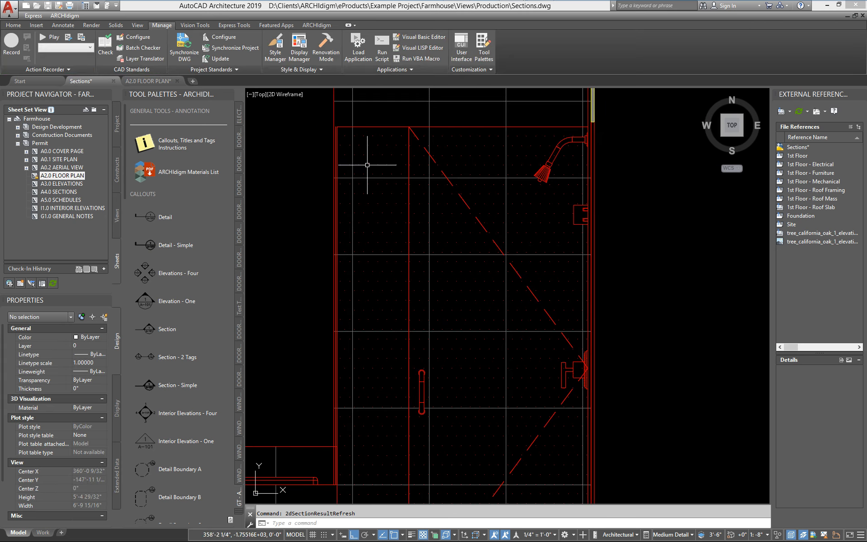
scroll(380, 160, "down", 2)
scroll(501, 420, "down", 6)
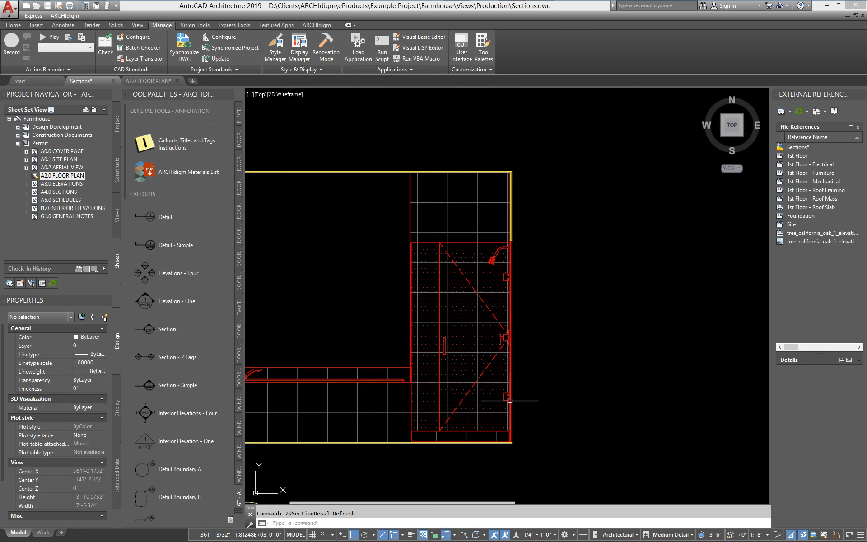
middle_click_drag(425, 366, 402, 364)
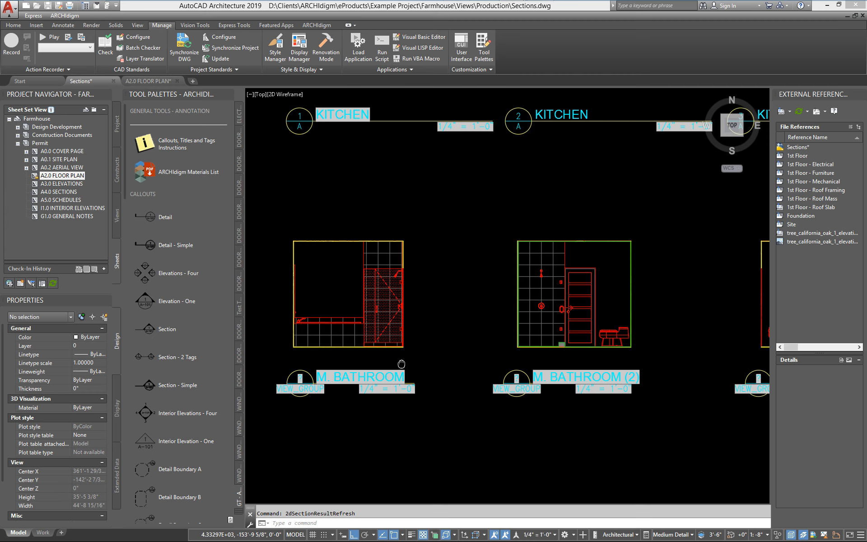
scroll(404, 358, "down", 2)
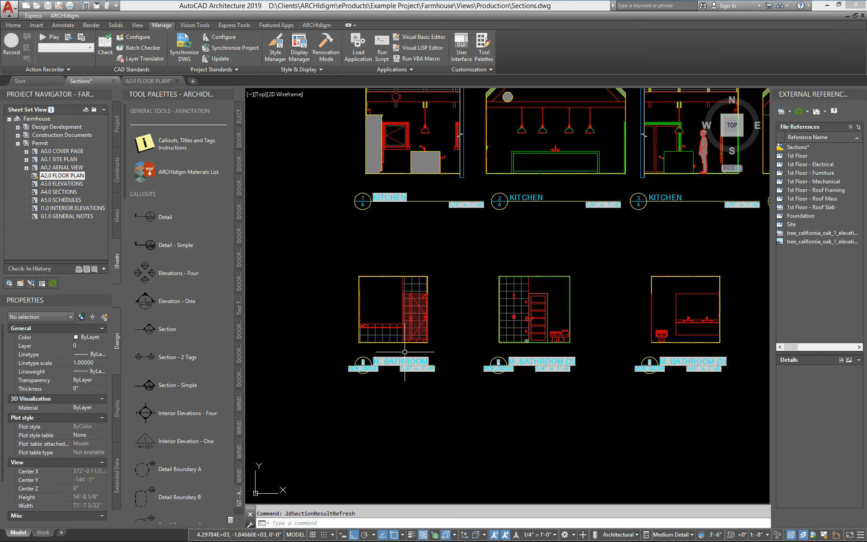
left_click(411, 325)
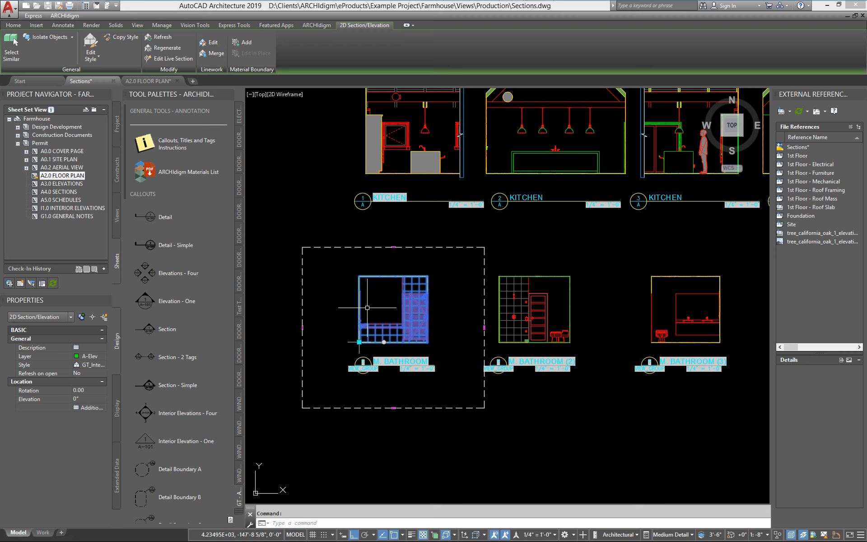
scroll(368, 307, "up", 2)
key("Escape")
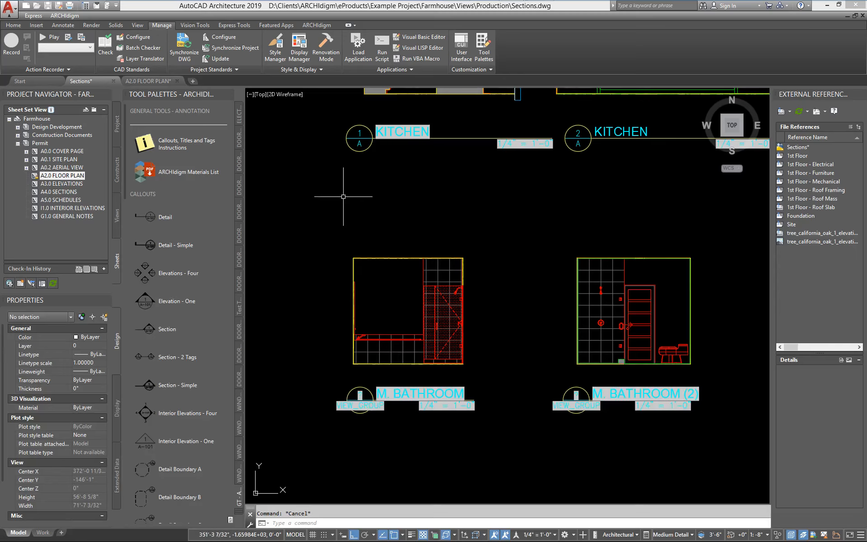
Look through the drawing's layers in the Layer Properties Manager using the All non-Xref Layers filter
type("LA")
key("Return")
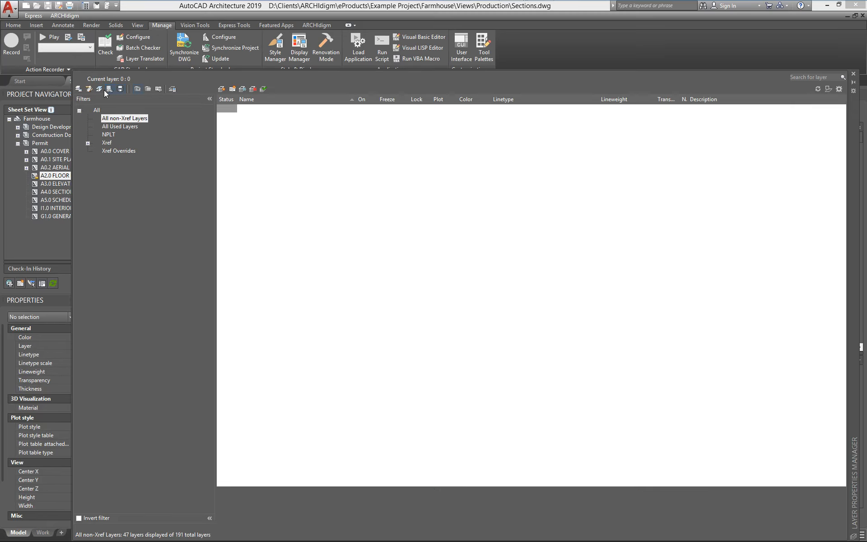
left_click(117, 119)
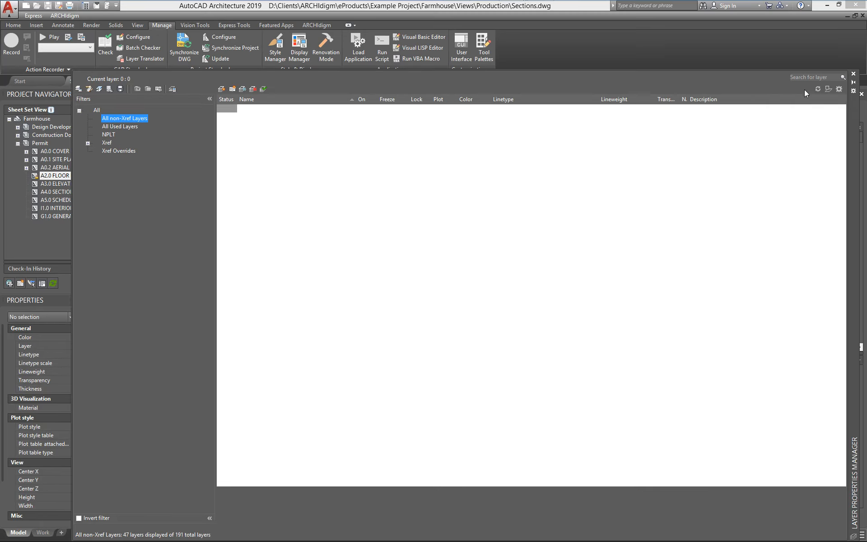
left_click(853, 74)
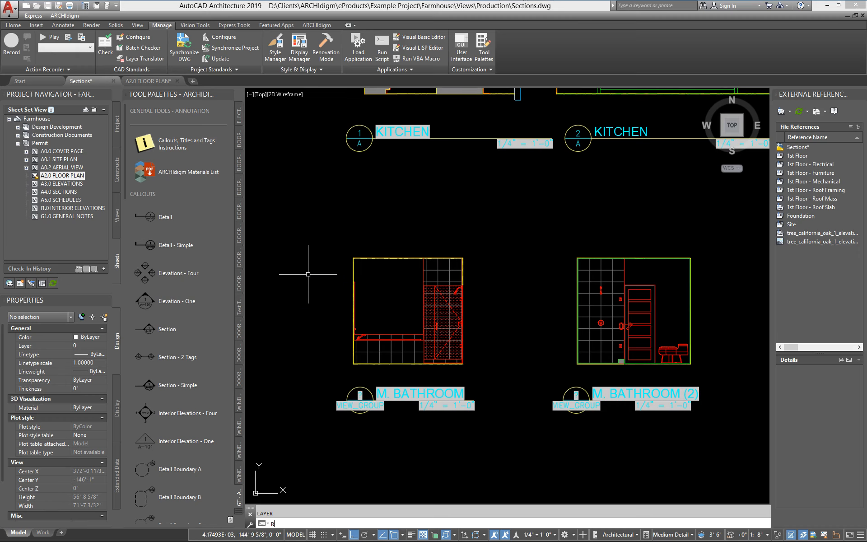
Draw a rectangle around the first M. BATHROOM elevation and its title mark, and select it
key("Return")
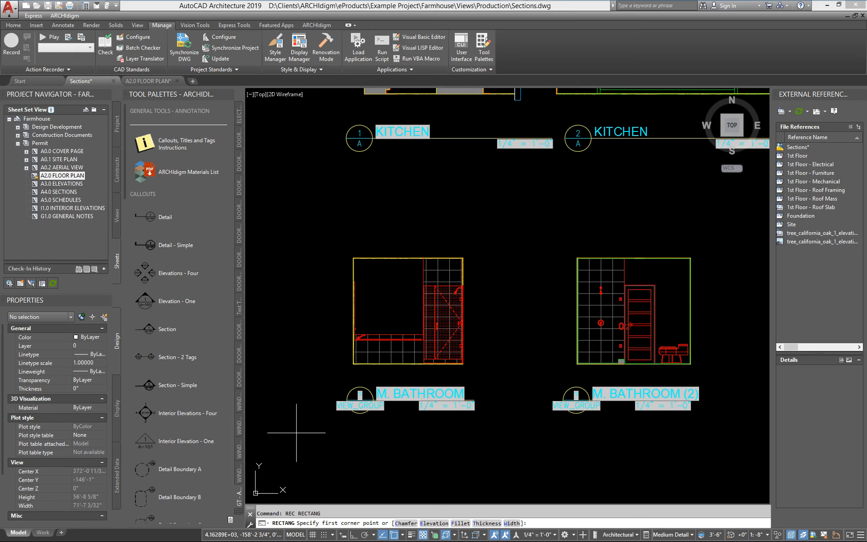
left_click(322, 420)
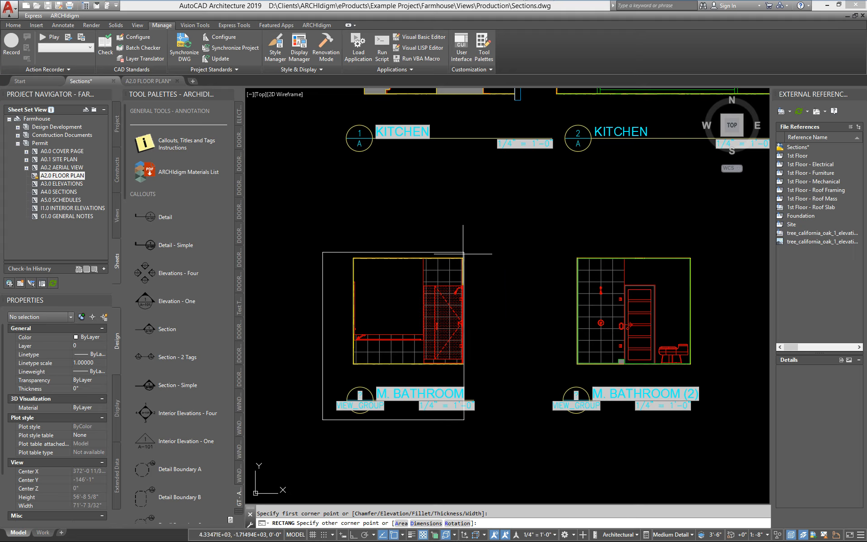
left_click(536, 246)
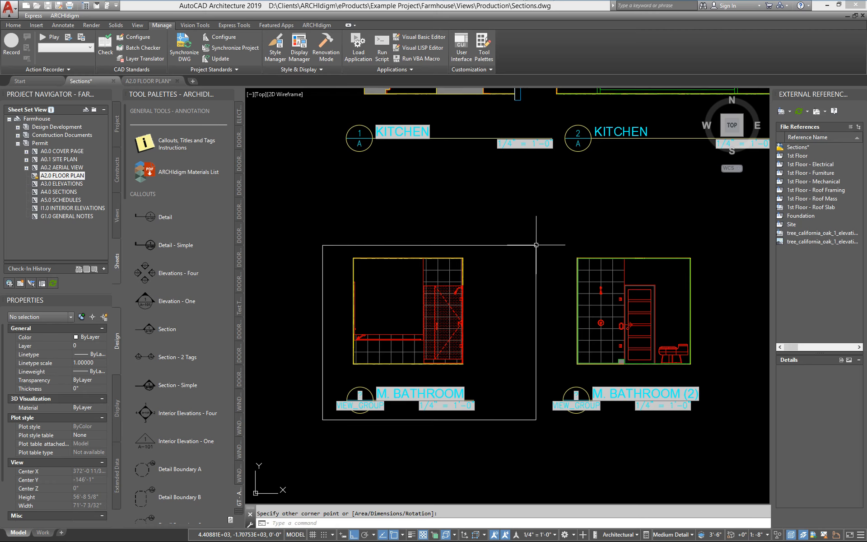
left_click(490, 246)
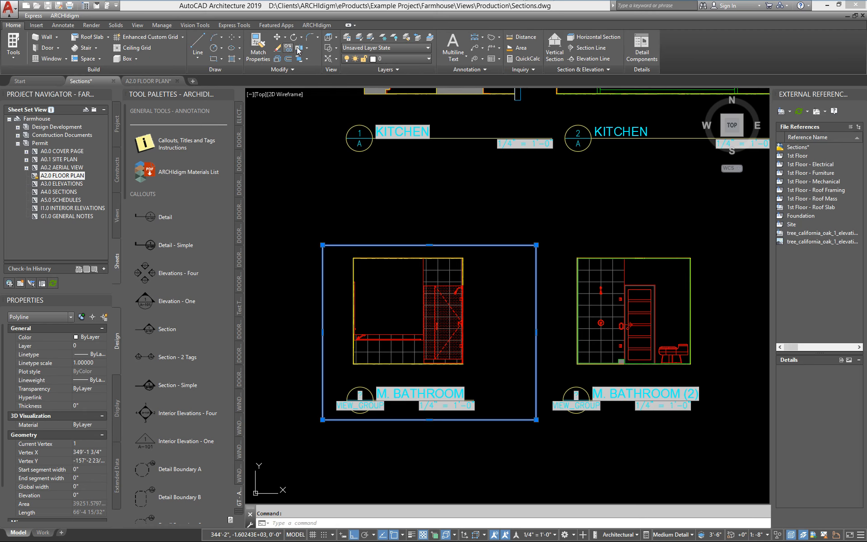
Move the rectangle around the first M. BATHROOM elevation to the G-Anno-Nplt layer
left_click(388, 59)
left_click(388, 62)
left_click(389, 59)
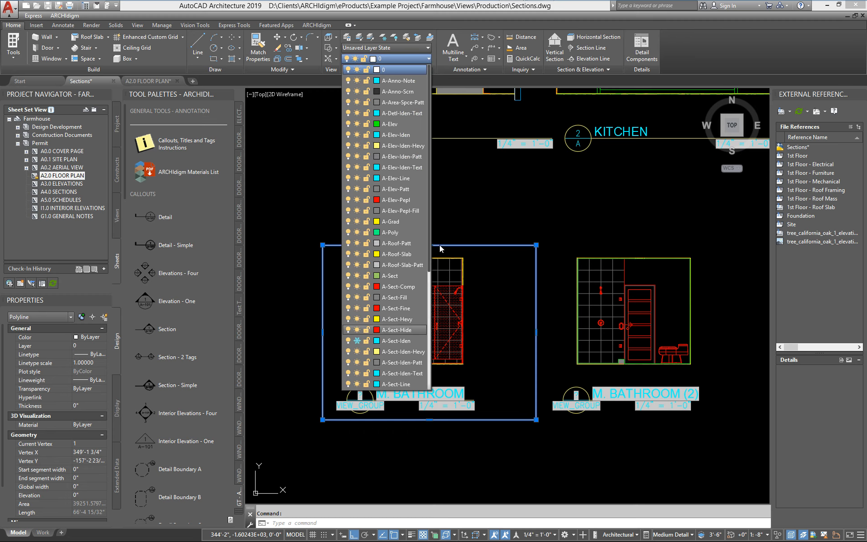
left_click_drag(430, 247, 412, 379)
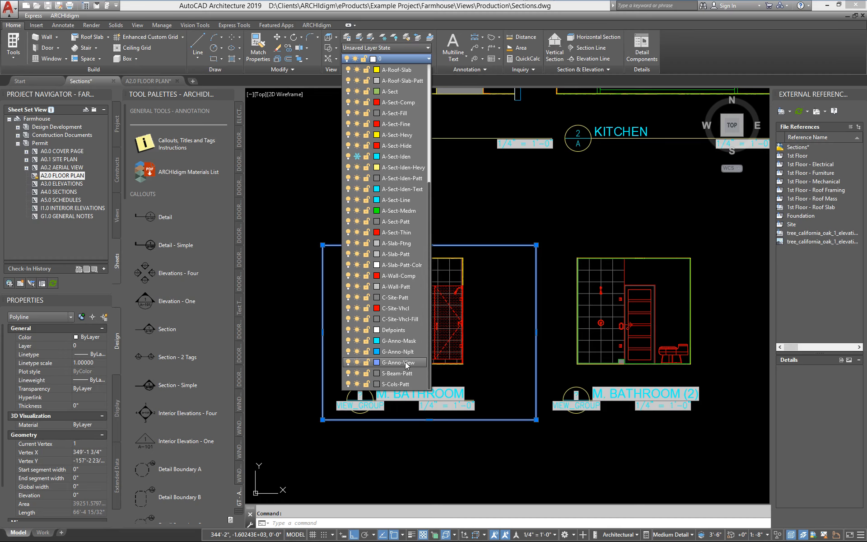
left_click(398, 351)
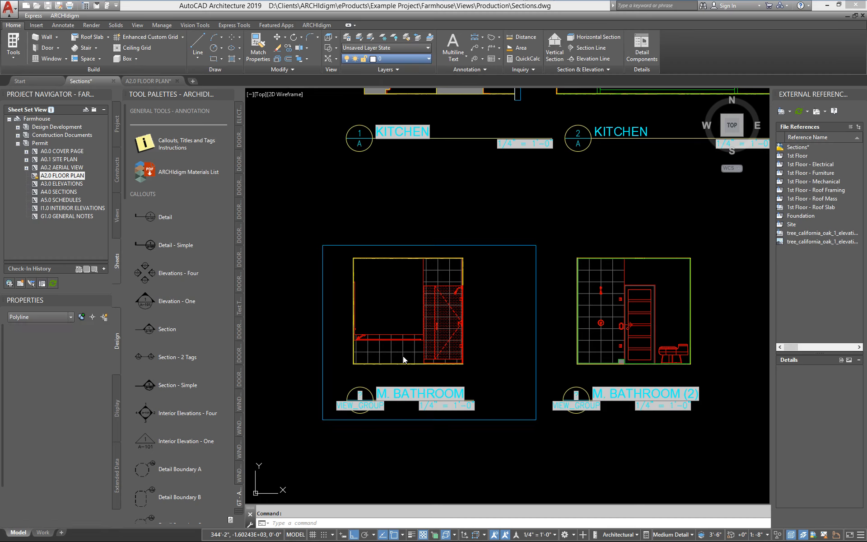
middle_click_drag(441, 225, 399, 214)
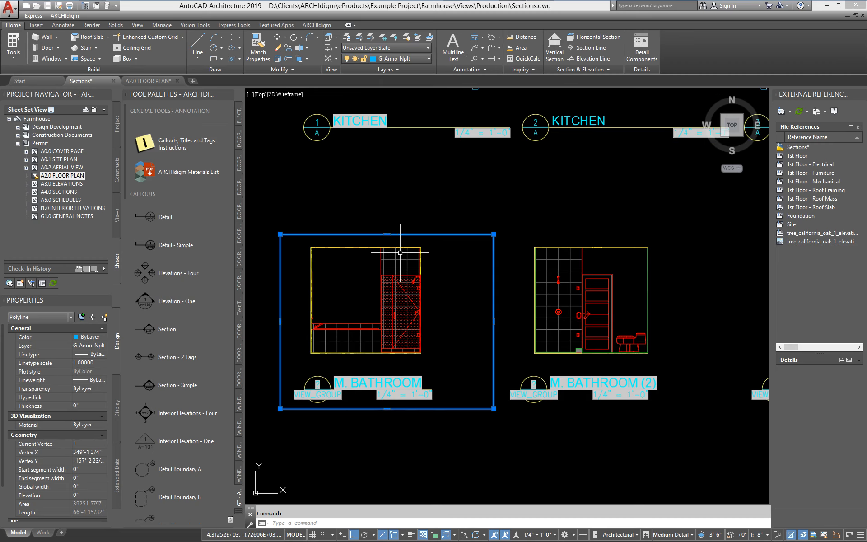
key("Escape")
Fit all four sides of the first M. BATHROOM elevation's dashed boundary to the rectangle framing the elevation and its title mark
left_click(409, 284)
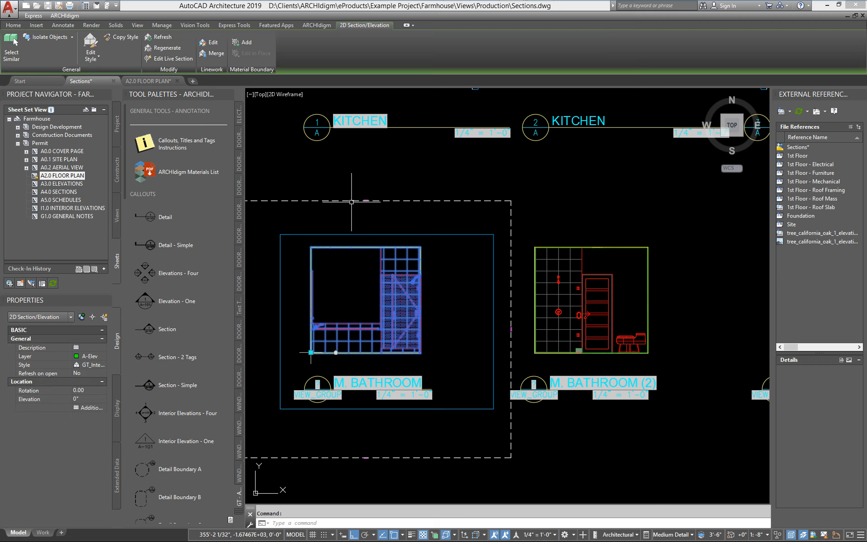
middle_click_drag(350, 200, 438, 193)
left_click(438, 192)
left_click(437, 225)
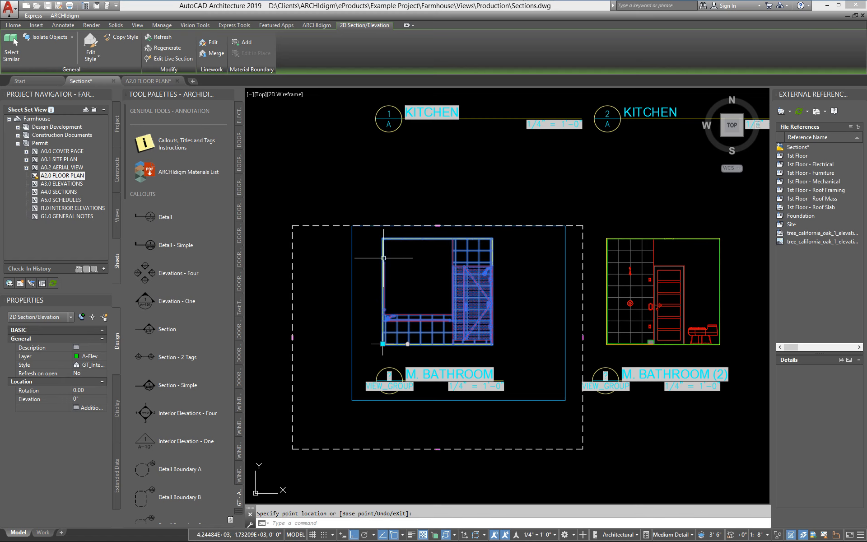
left_click(352, 338)
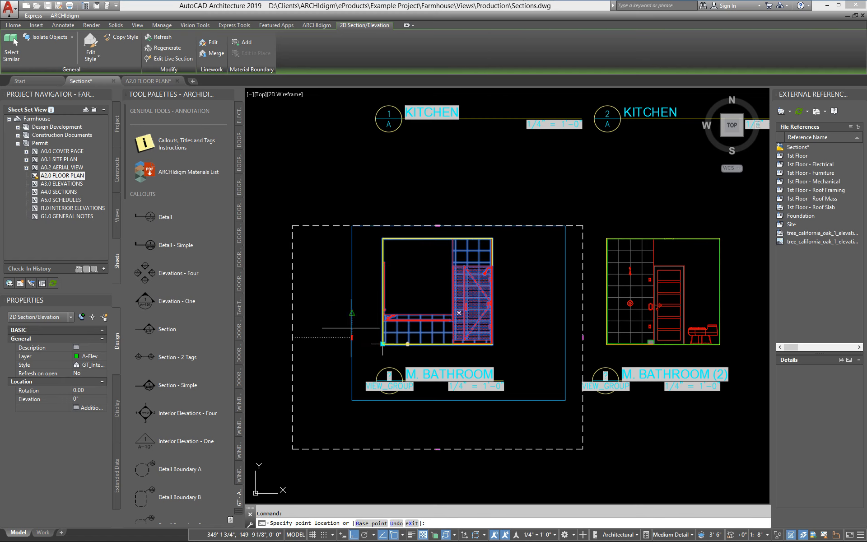
left_click(469, 449)
left_click(470, 400)
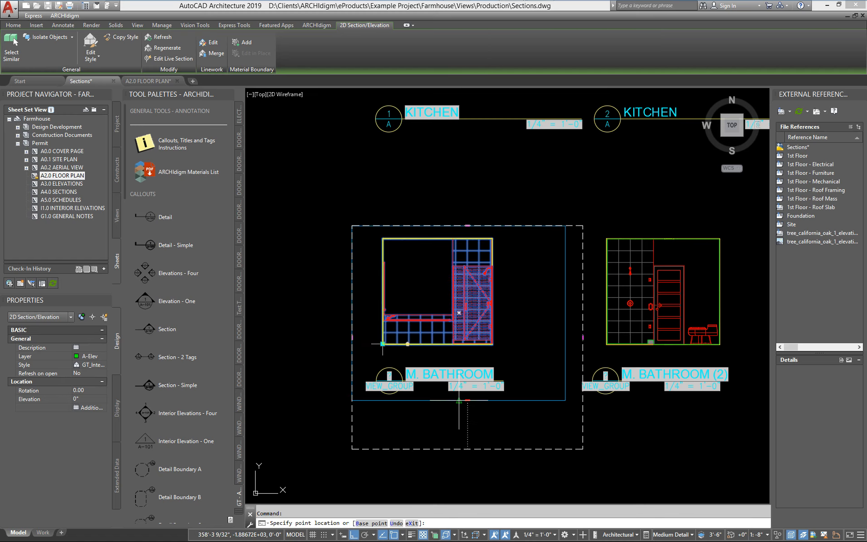
left_click(582, 312)
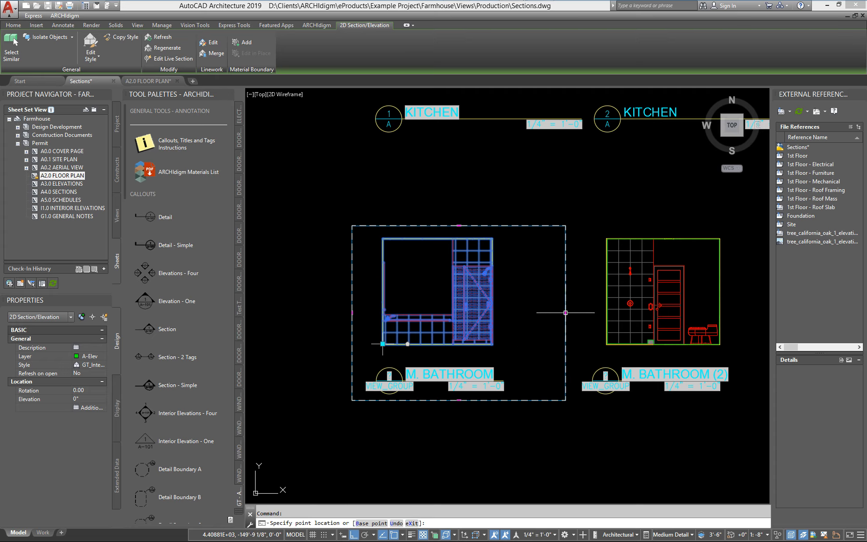
left_click(566, 312)
middle_click_drag(491, 335, 449, 335)
key("Escape")
Copy the first M. BATHROOM rectangle horizontally about 18'-6 3/4" so it frames the M. BATHROOM (2) elevation
type("e")
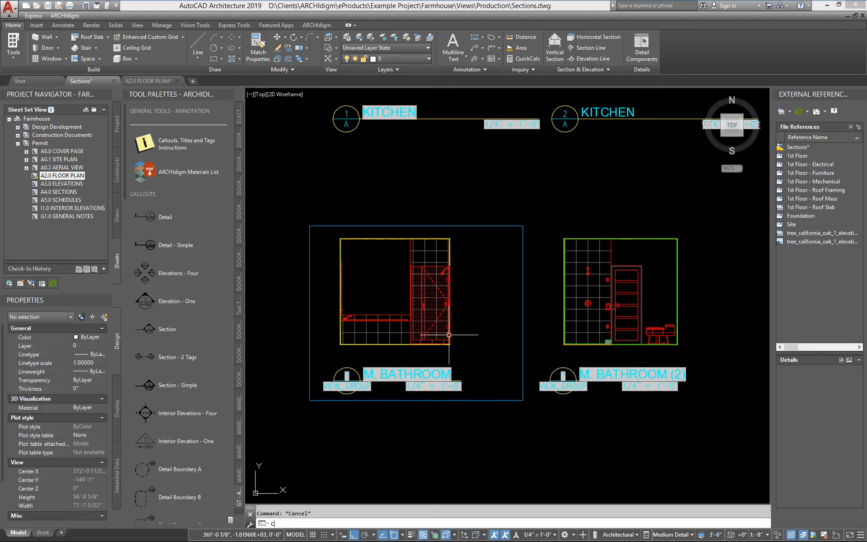
key("Return")
left_click(308, 336)
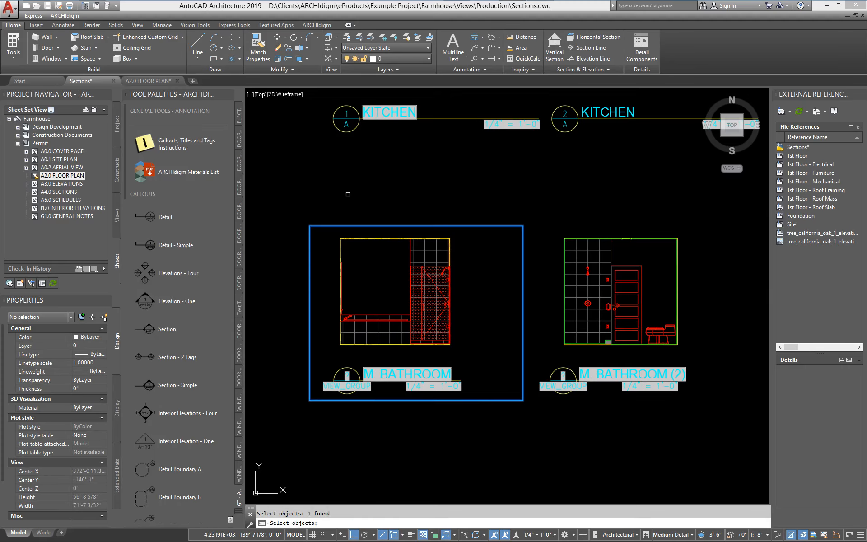
key("Return")
left_click(347, 195)
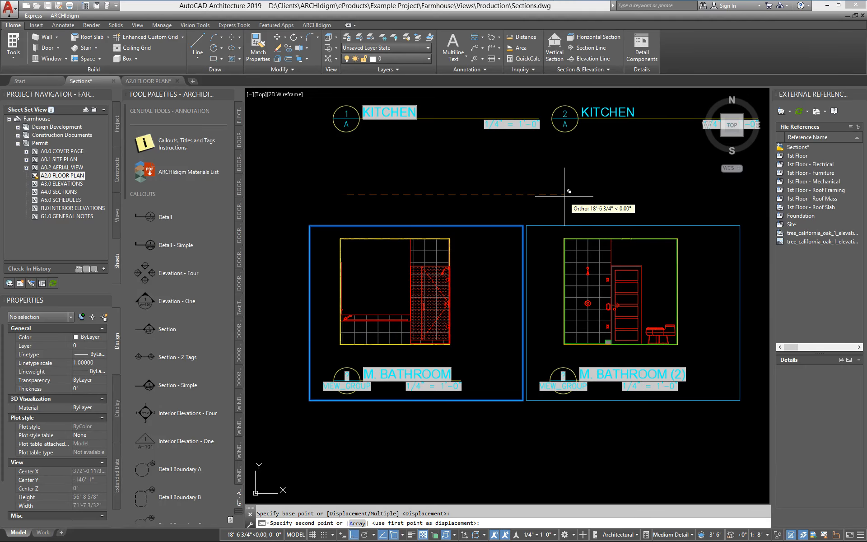
left_click(564, 197)
Copy the M. BATHROOM (2) rectangle horizontally so it frames the M. BATHROOM (3) elevation and its title mark
middle_click_drag(640, 467, 491, 421)
scroll(491, 421, "down", 2)
key("Return")
left_click(535, 369)
key("Return")
left_click(529, 259)
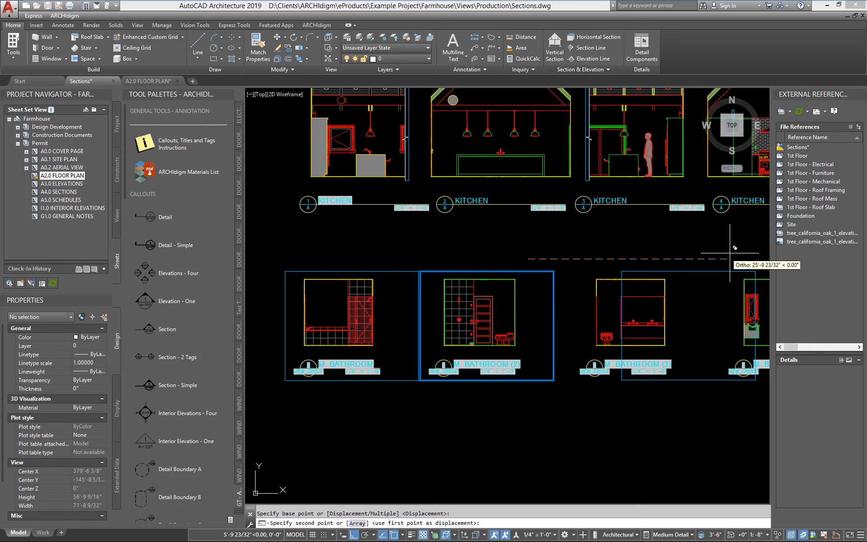
left_click(687, 267)
Copy the M. BATHROOM (3) rectangle horizontally so it frames the M. BATHROOM (4) elevation and its title mark
middle_click_drag(673, 315, 557, 319)
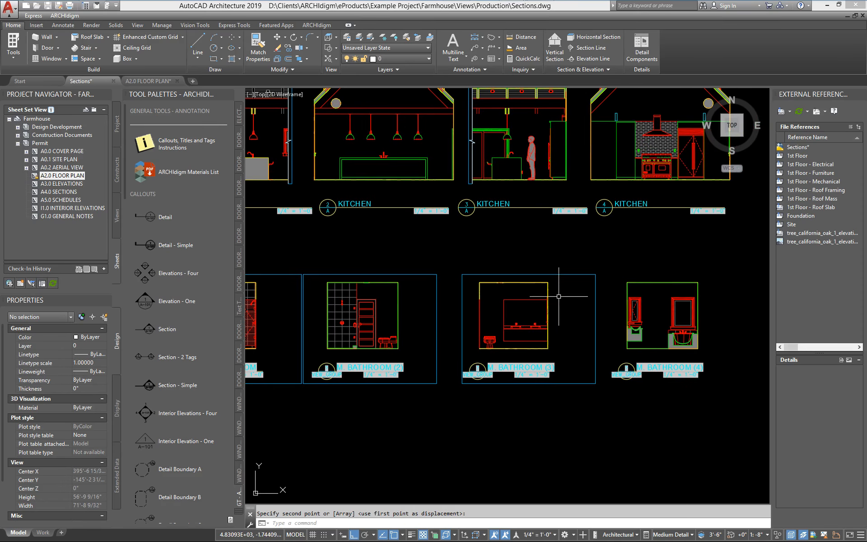
key("Return")
left_click(569, 289)
left_click(554, 262)
key("Return")
left_click(537, 466)
middle_click_drag(696, 456, 649, 456)
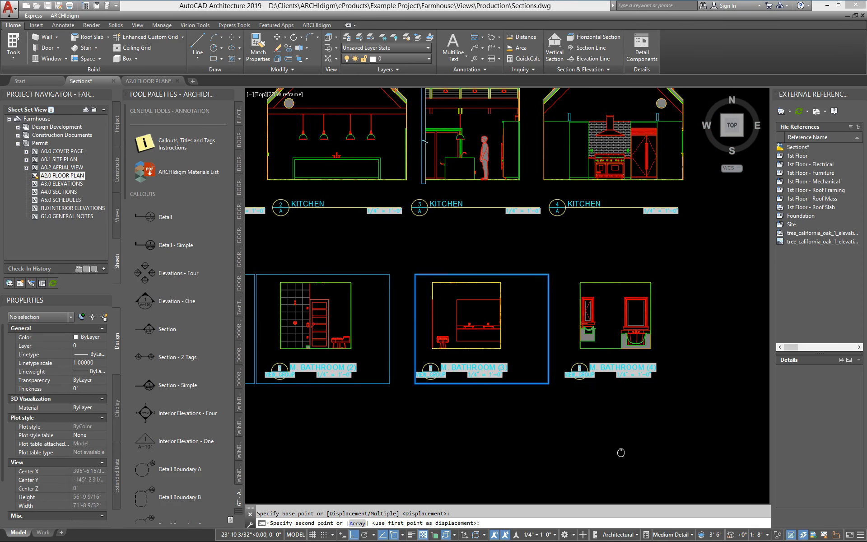
left_click(642, 452)
Fit the dashed boundary of the M. BATHROOM (2) elevation to its rectangle on all four sides
middle_click_drag(562, 418, 649, 415)
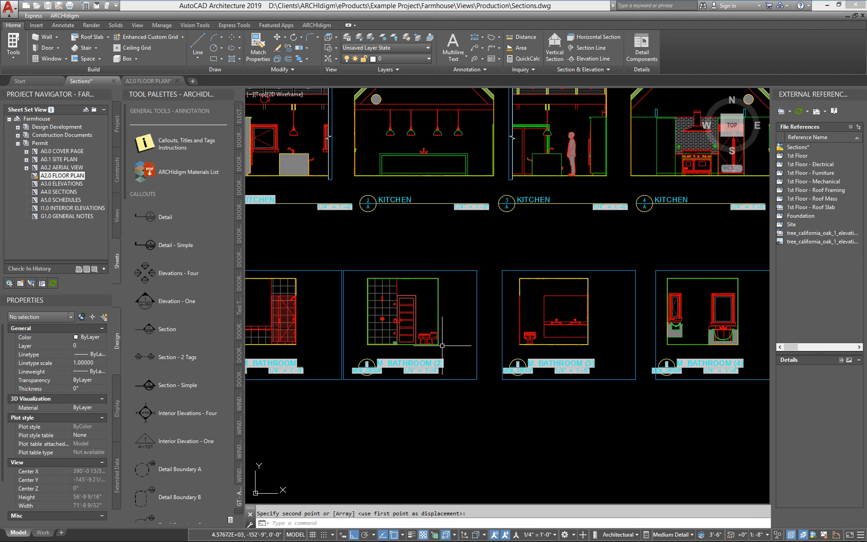
left_click(441, 346)
left_click(404, 255)
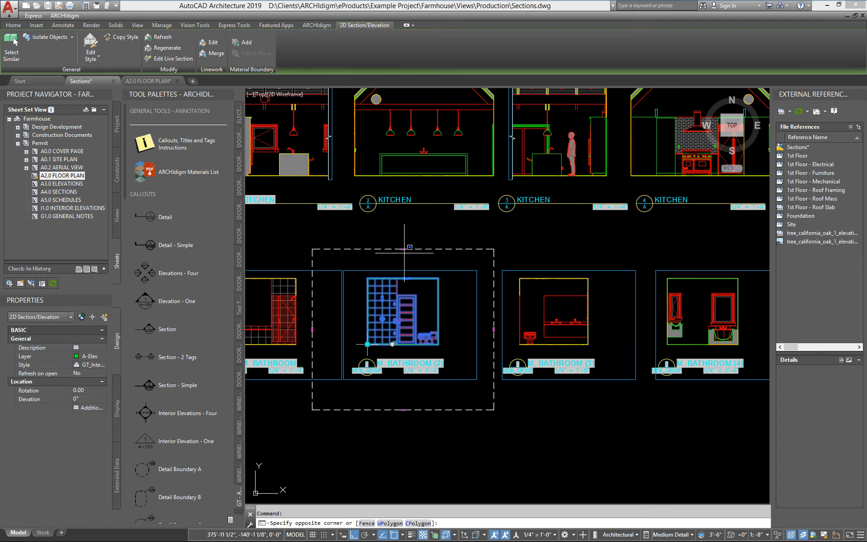
left_click(403, 249)
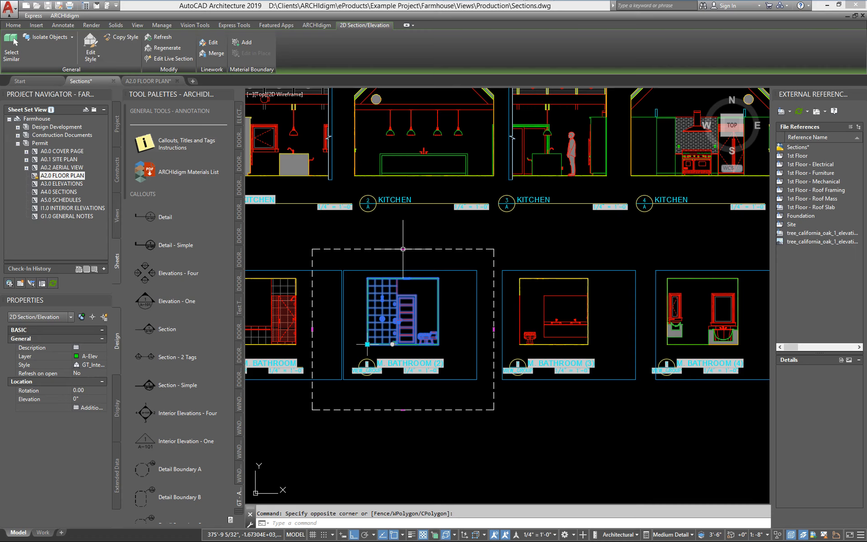
left_click(477, 340)
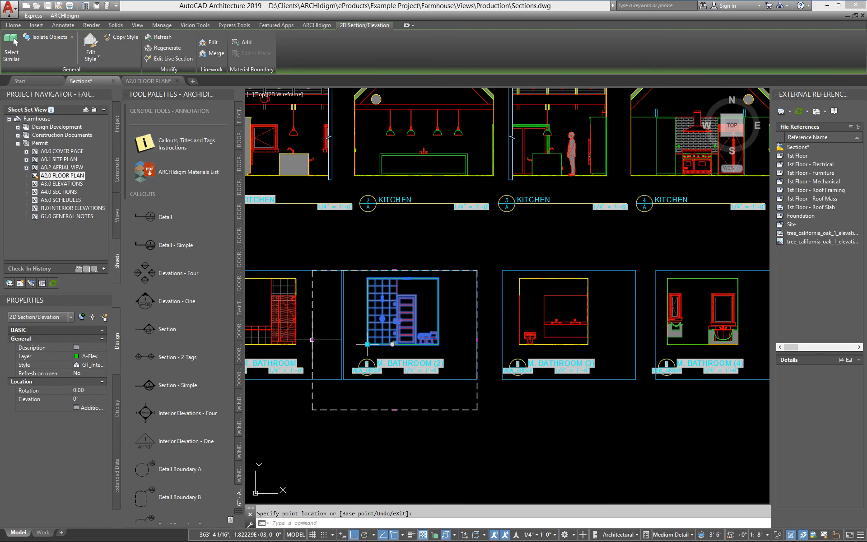
left_click(343, 340)
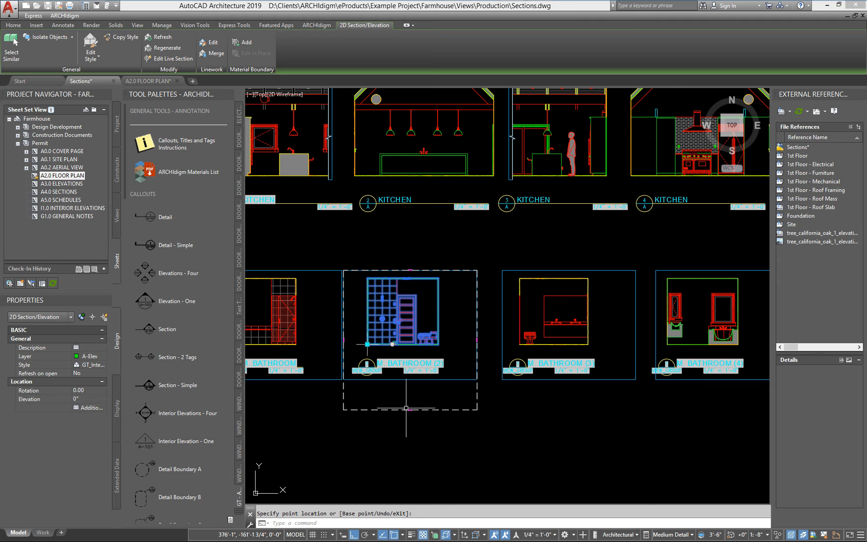
left_click(409, 380)
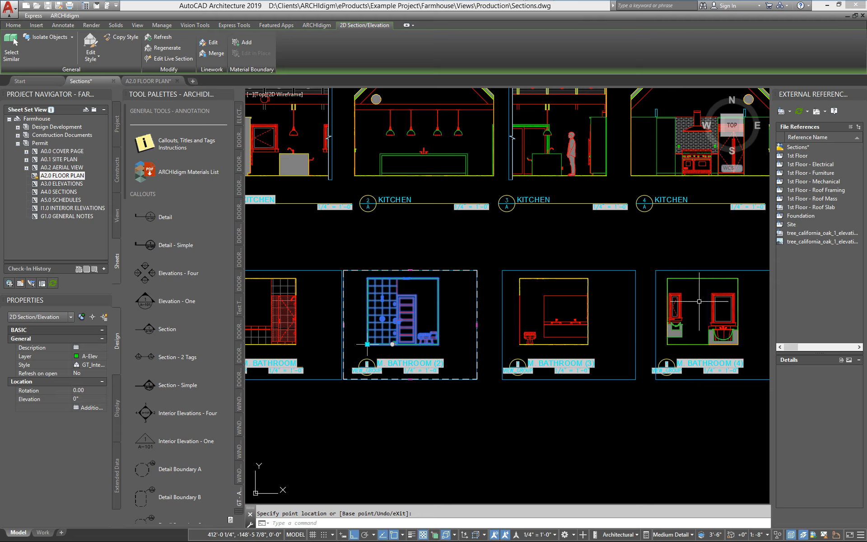
key("Escape")
Fit the dashed boundary of the M. BATHROOM (3) elevation to its rectangle on all four sides
left_click(575, 311)
left_click(549, 305)
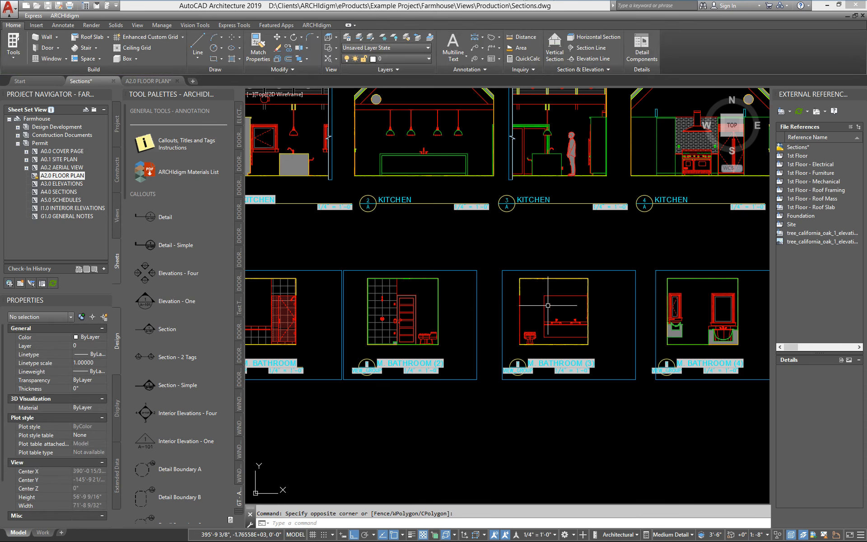
left_click(543, 305)
left_click(554, 249)
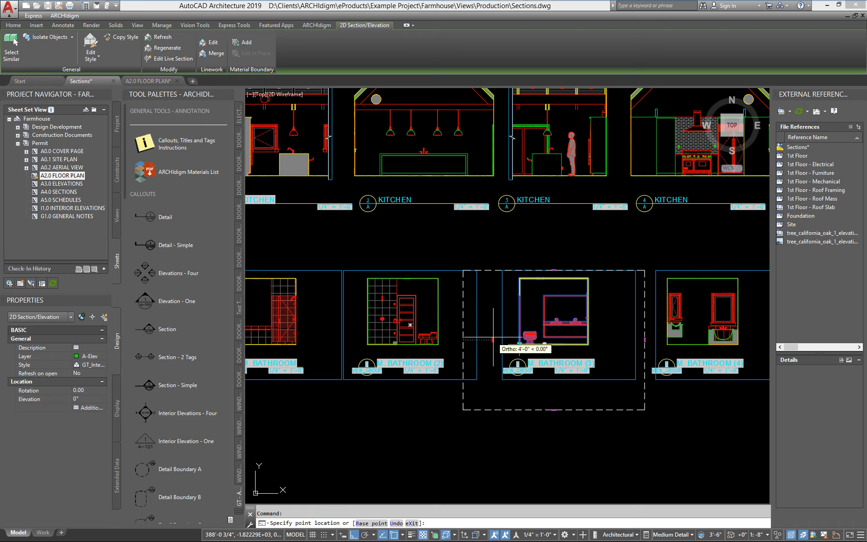
left_click(503, 338)
left_click(574, 409)
left_click(573, 378)
left_click(642, 325)
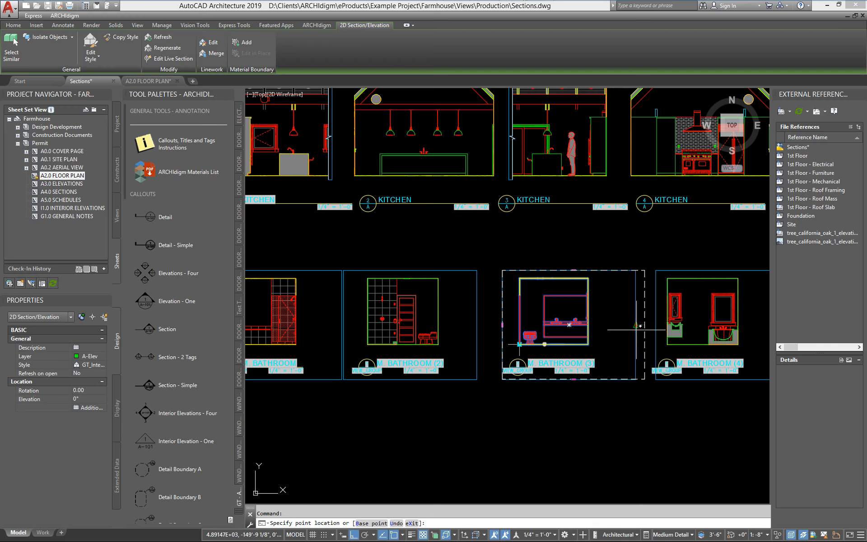
scroll(588, 375, "down", 4)
key("Escape")
key("Escape")
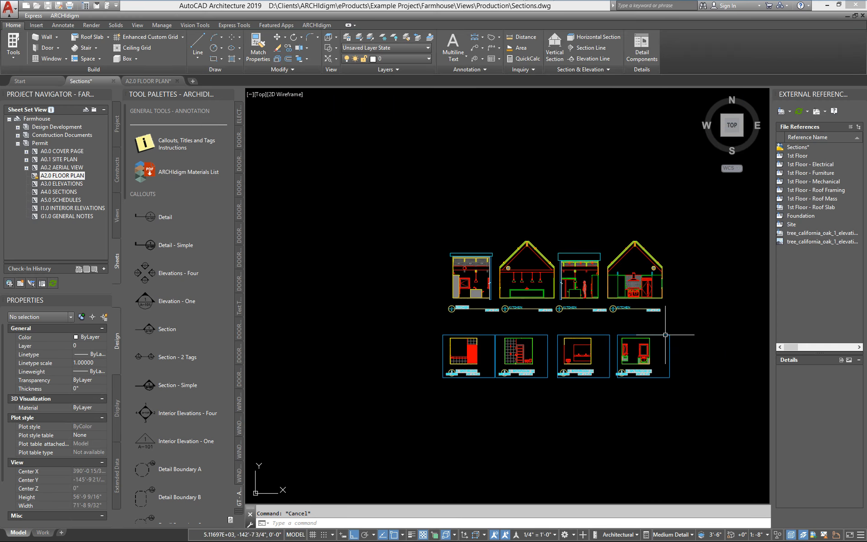
Check the dashed boundary of the M. BATHROOM (4) elevation against its rectangle and review the row of framed elevations
left_click(651, 350)
left_click(662, 339)
key("Escape")
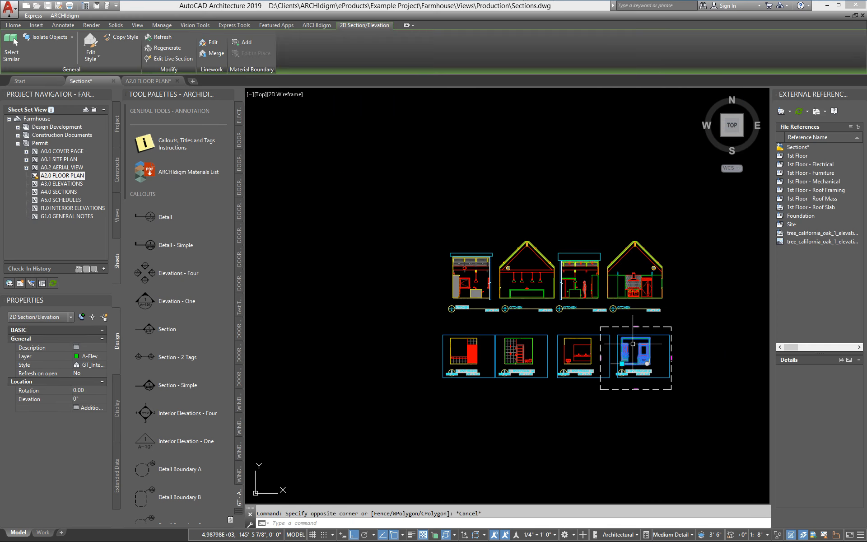
key("Escape")
scroll(588, 361, "up", 4)
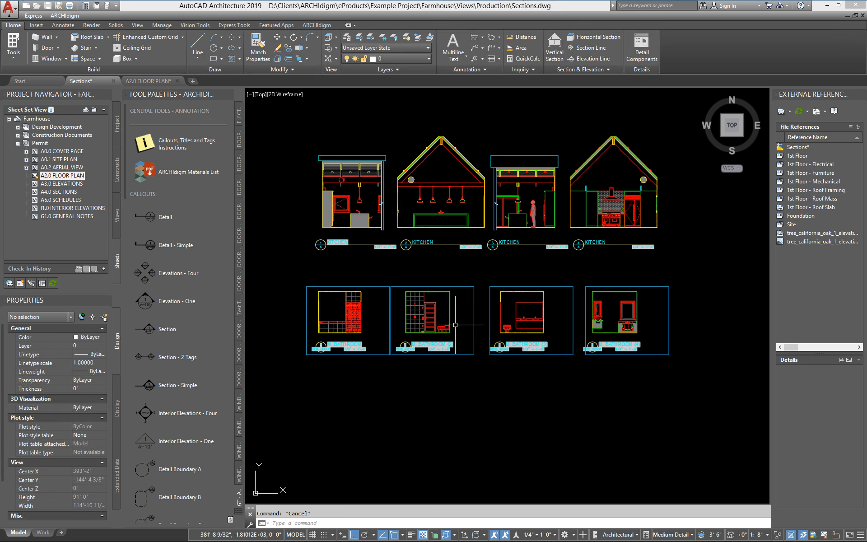
middle_click_drag(438, 333, 428, 333)
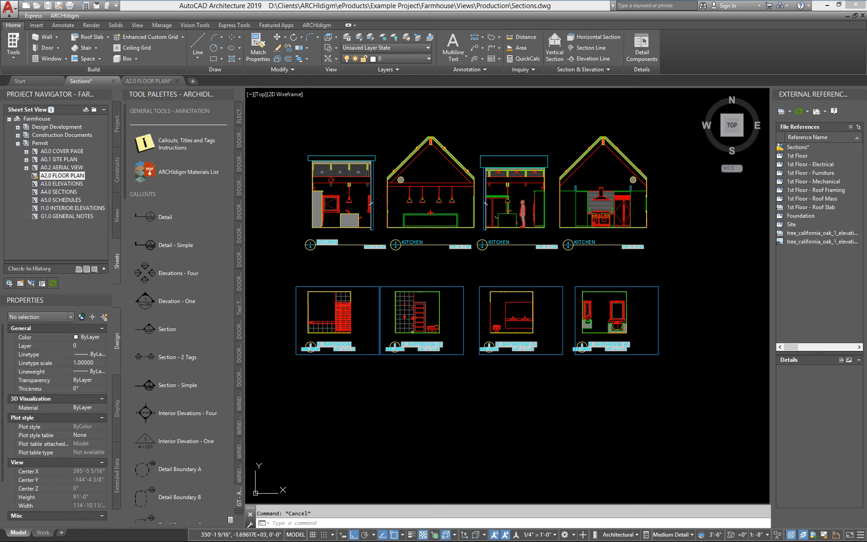
Save Sections.dwg and create a sheet numbered I1.1 and titled INTERIOR ELEVATIONS in the Permit subset, opening it in the drawing editor
left_click(47, 6)
left_click(40, 144)
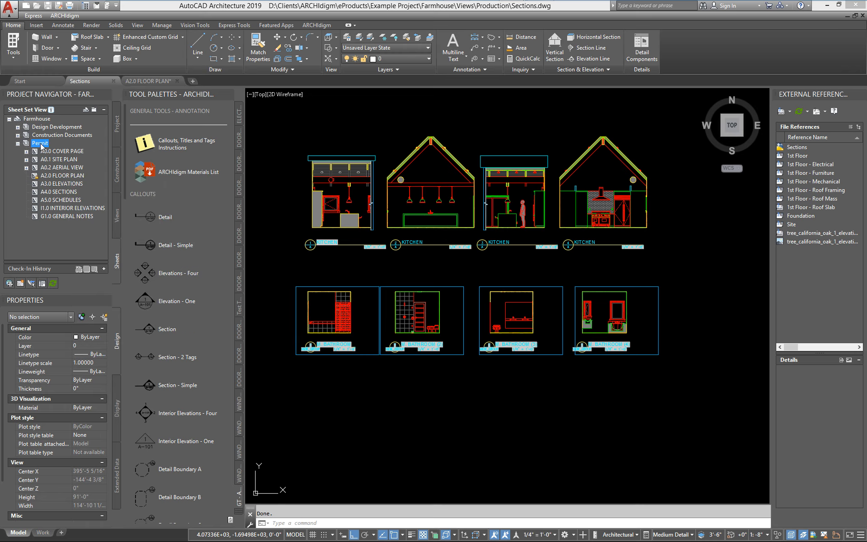
right_click(41, 144)
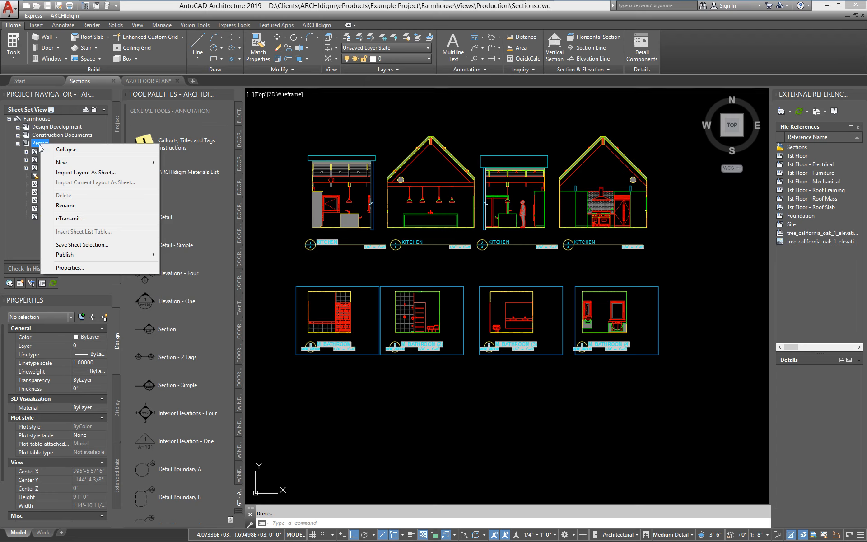
mouse_move(79, 166)
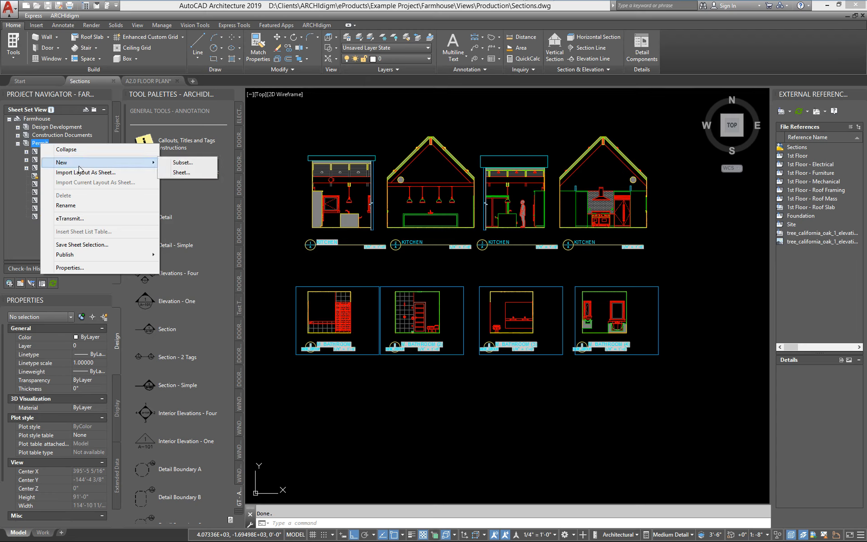
left_click(198, 175)
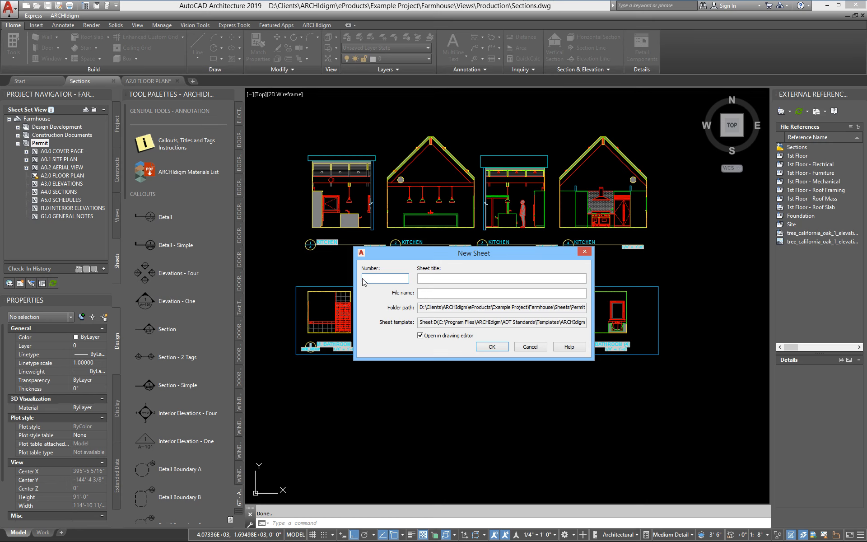
type("I1.1")
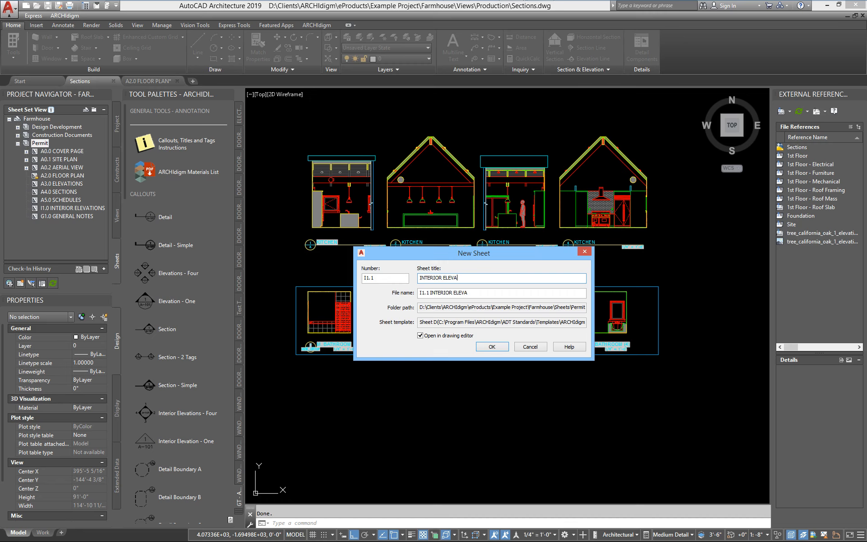
left_click(493, 348)
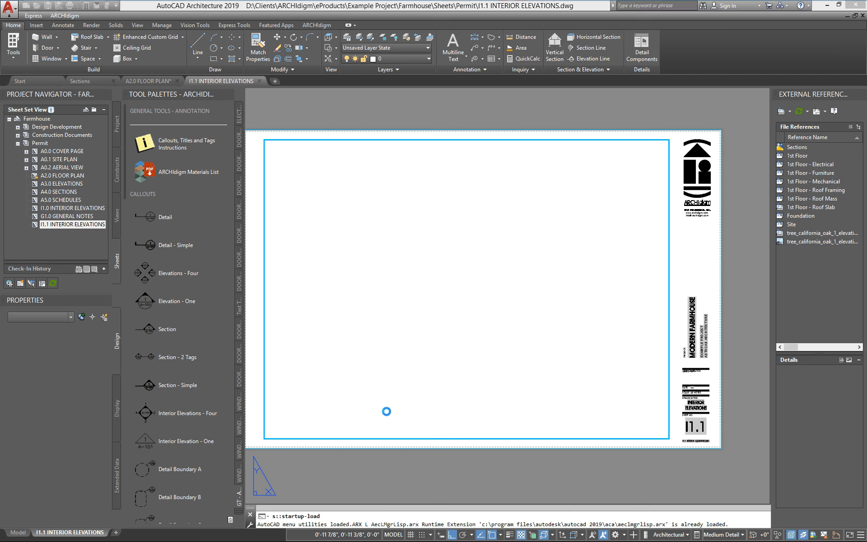
Select everything on the new I1.1 sheet with a crossing window and erase it, keeping the title block
scroll(398, 402, "down", 2)
left_click(304, 434)
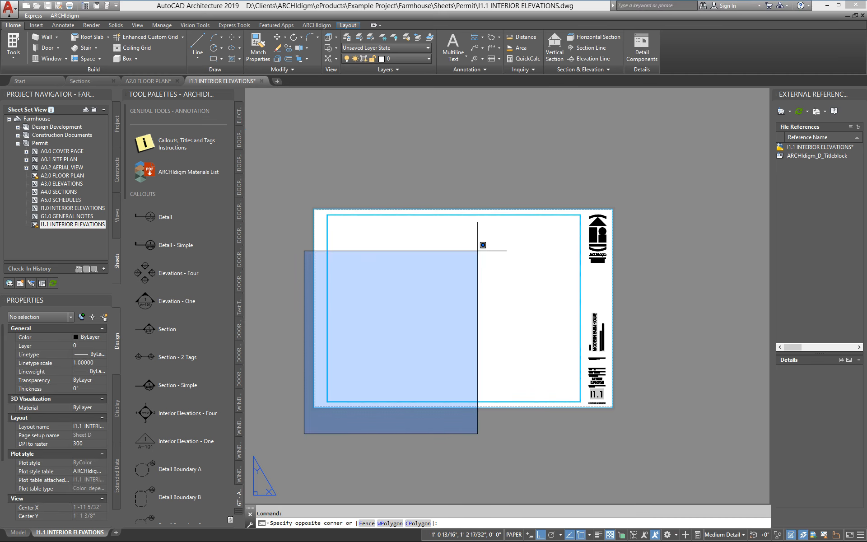
left_click(604, 153)
key("Delete")
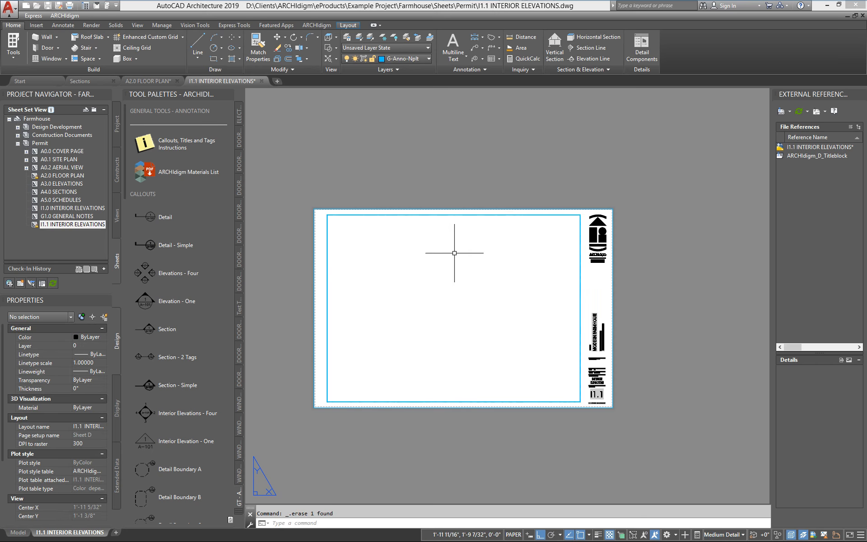
scroll(360, 269, "up", 3)
scroll(360, 271, "down", 3)
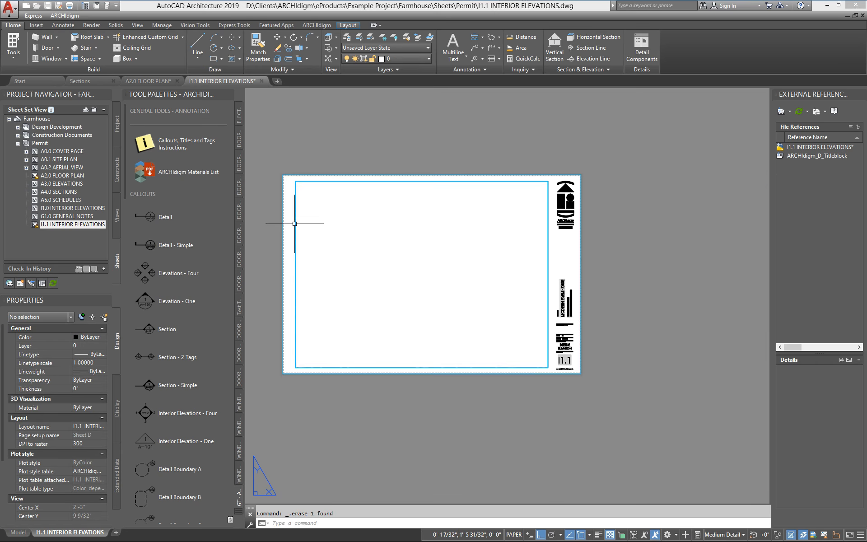
middle_click_drag(295, 224, 354, 239)
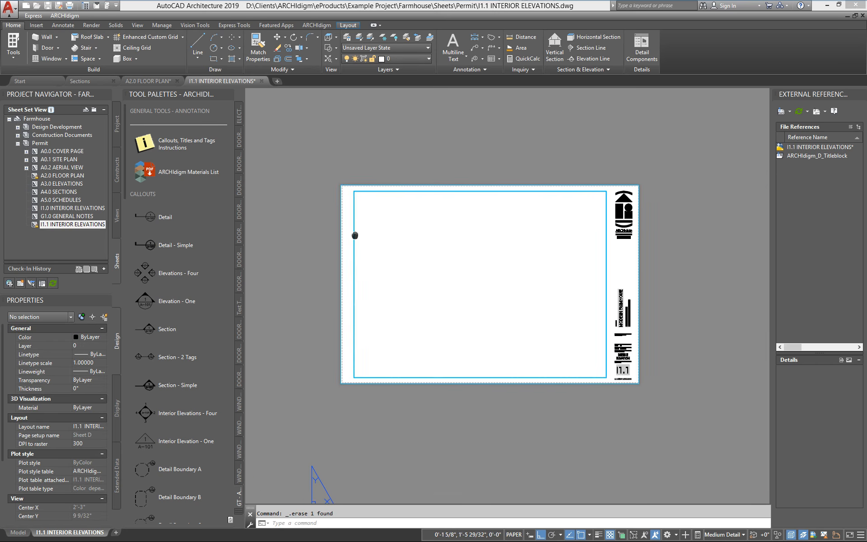
Place the M. BATHROOM view from the Sections view drawing at 1/4" = 1'-0" in the upper left corner inside the sheet border
left_click(116, 216)
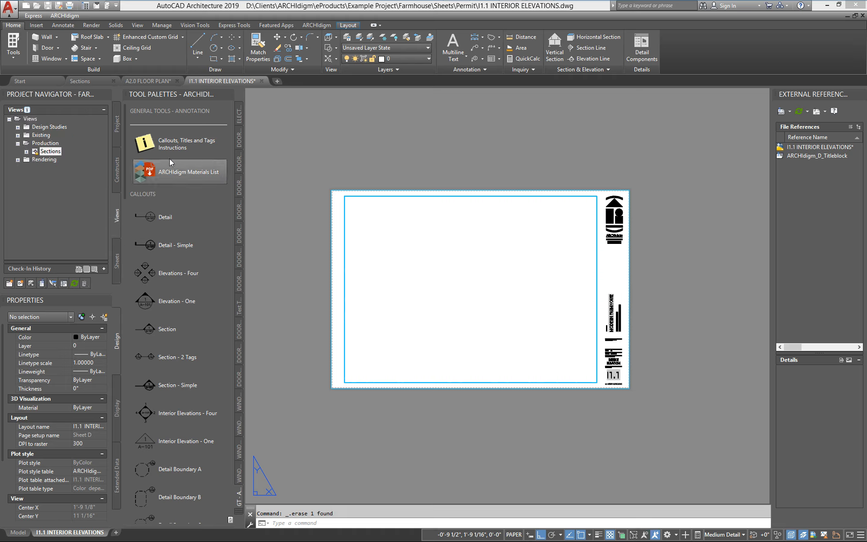
left_click(26, 151)
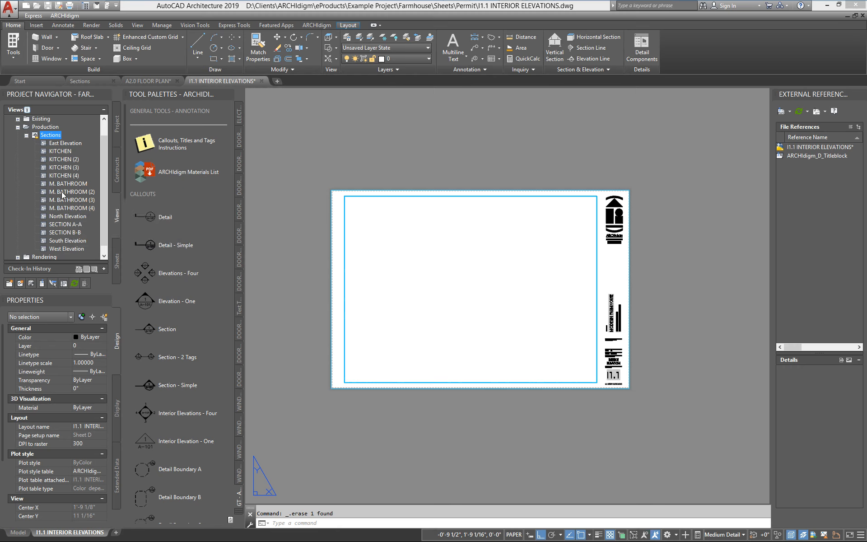
left_click_drag(57, 186, 293, 156)
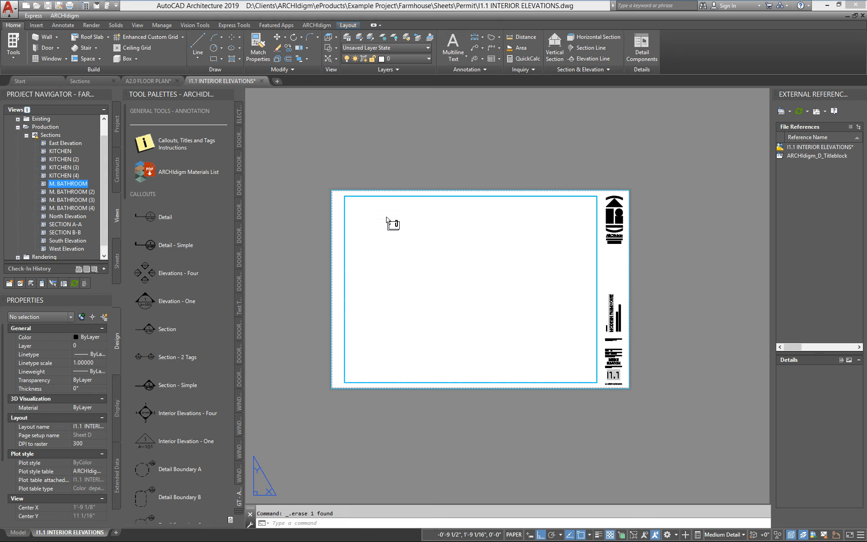
left_click_drag(375, 239, 375, 239)
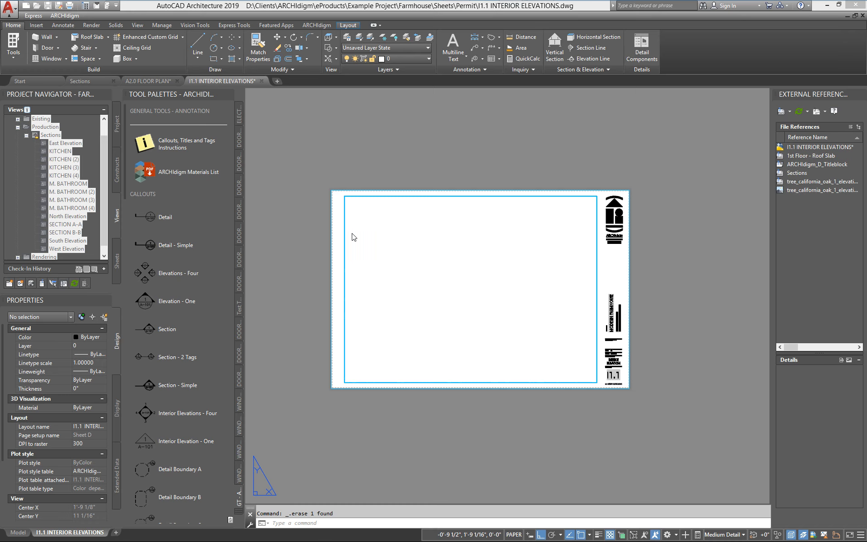
scroll(361, 237, "up", 4)
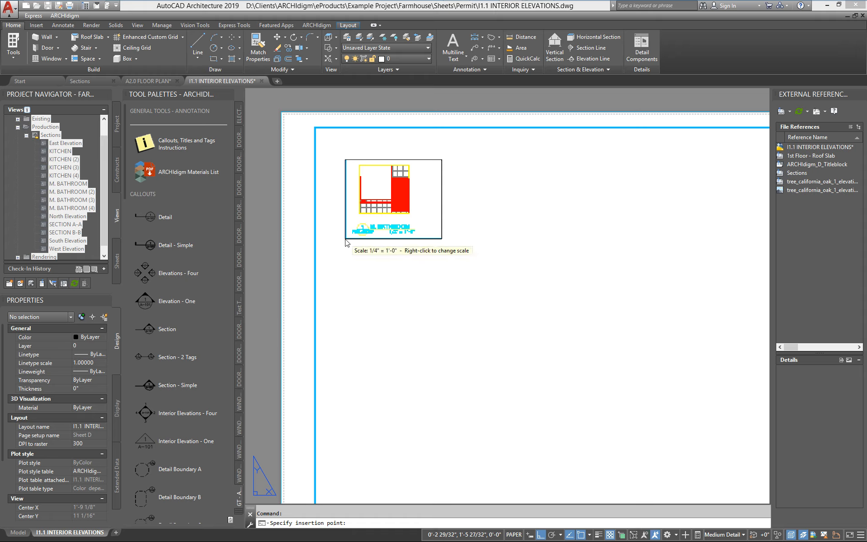
right_click(346, 242)
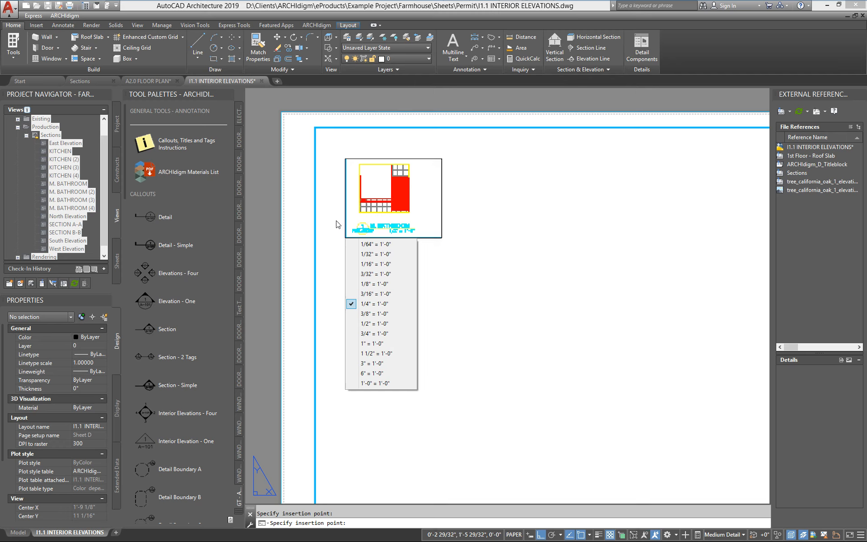
left_click(340, 220)
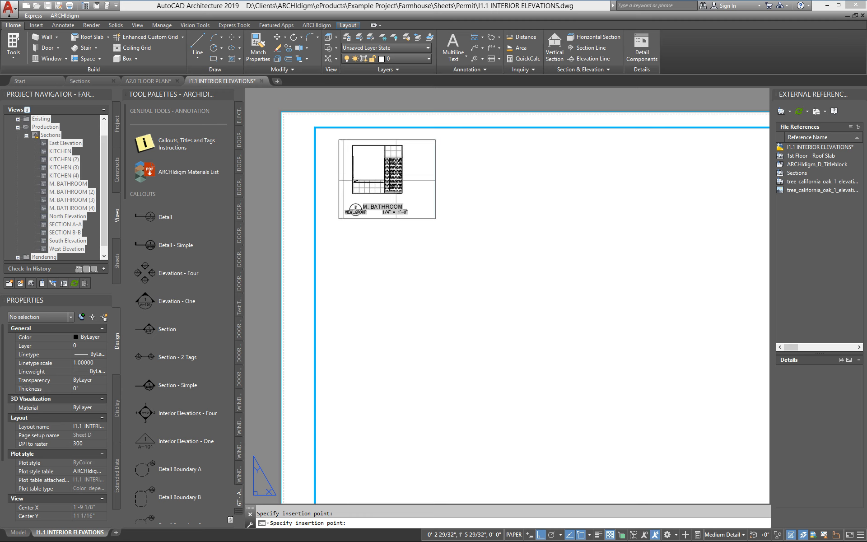
left_click(300, 188)
scroll(340, 201, "up", 5)
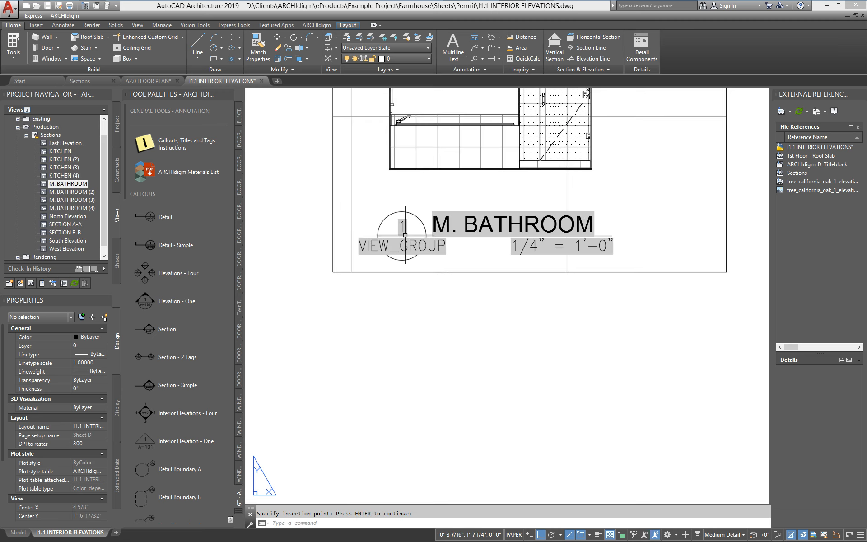
scroll(405, 235, "down", 5)
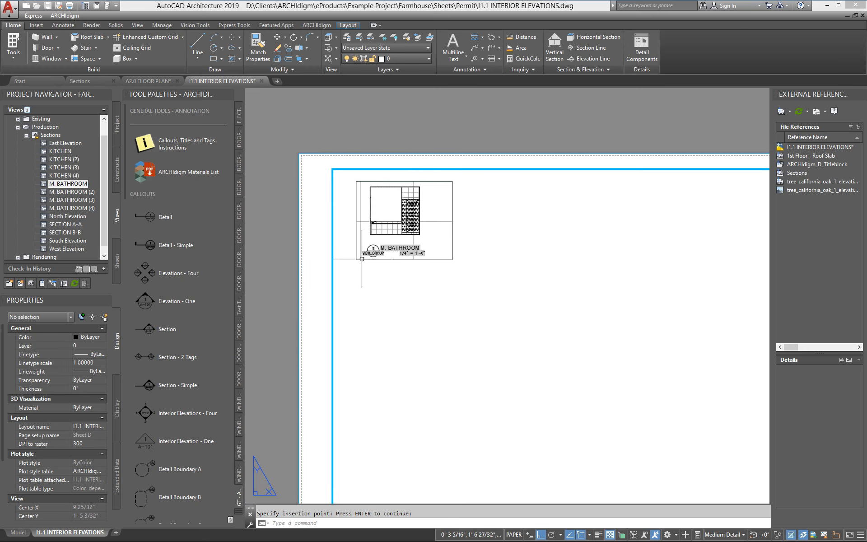
Place the M. BATHROOM (2) and M. BATHROOM (3) views edge to edge in a row to the right of M. BATHROOM
left_click_drag(82, 192, 473, 255)
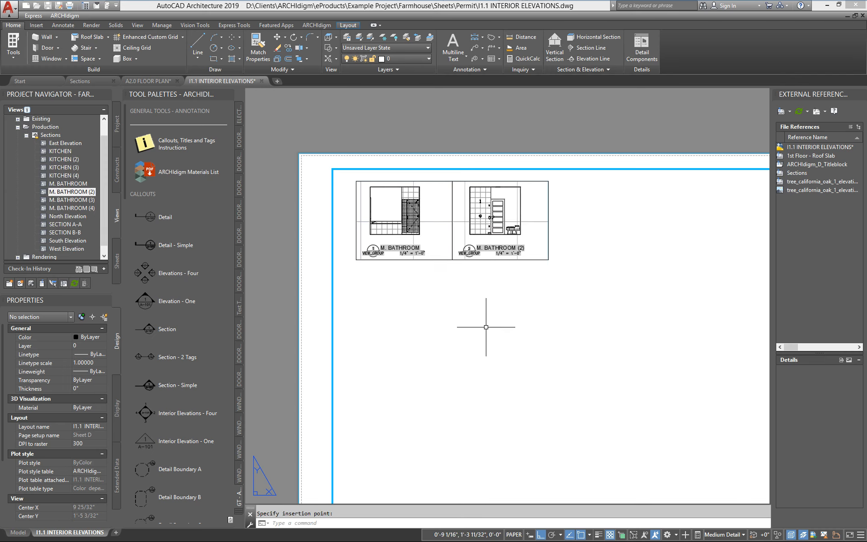
scroll(472, 266, "up", 4)
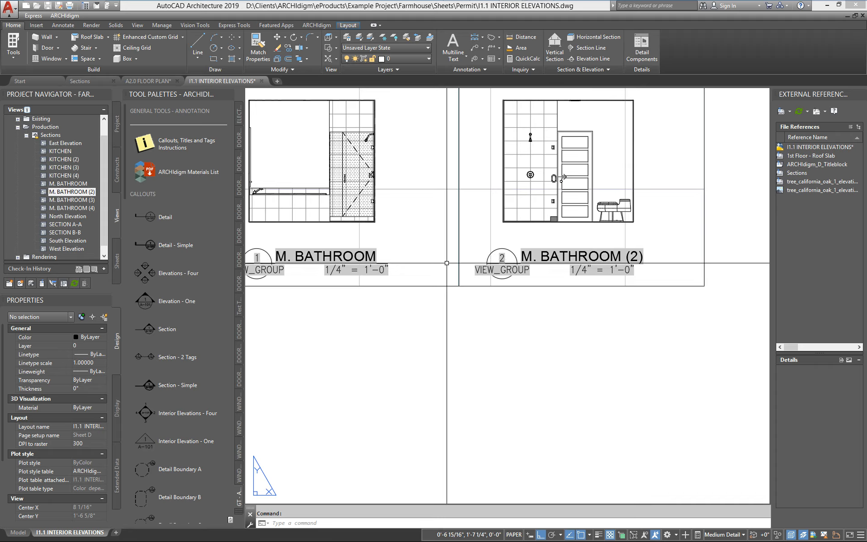
scroll(437, 183, "down", 4)
left_click(85, 203)
left_click_drag(85, 203, 568, 223)
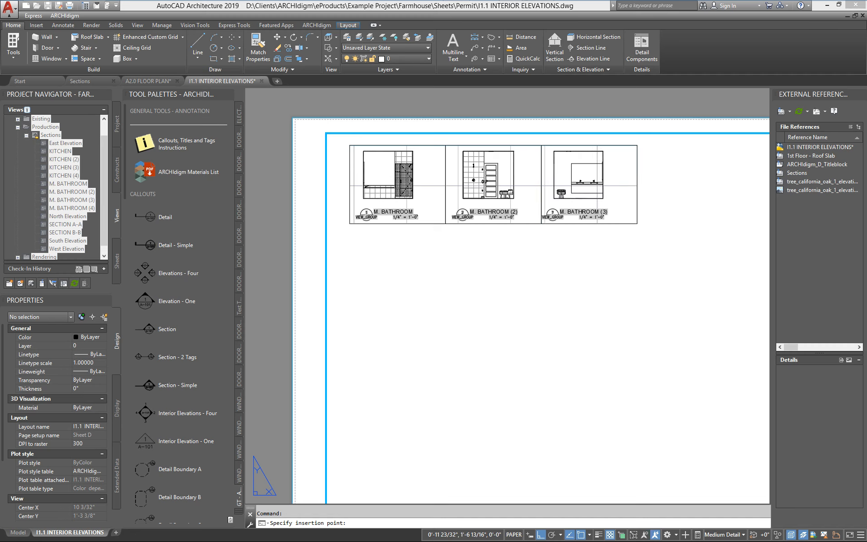
Place the M. BATHROOM (4) view on the sheet to the right of M. BATHROOM (3), leaving a small gap
left_click(75, 209)
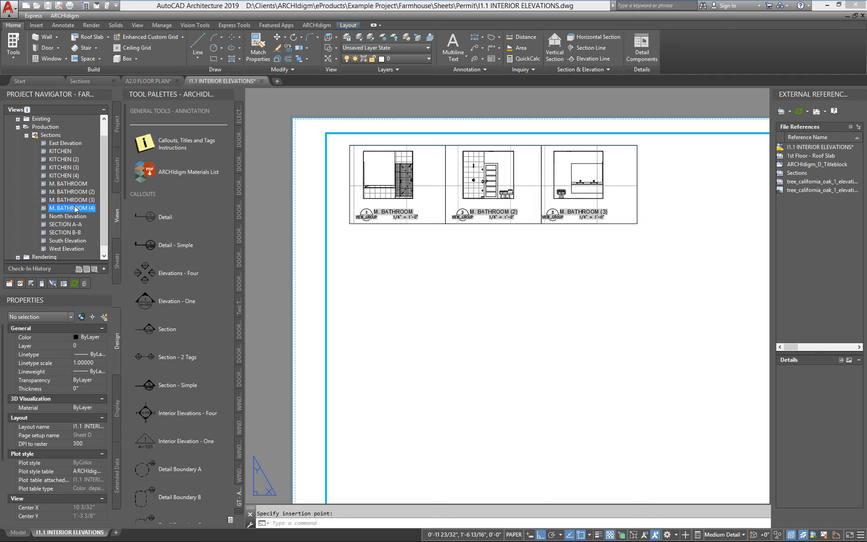
left_click_drag(75, 208, 681, 269)
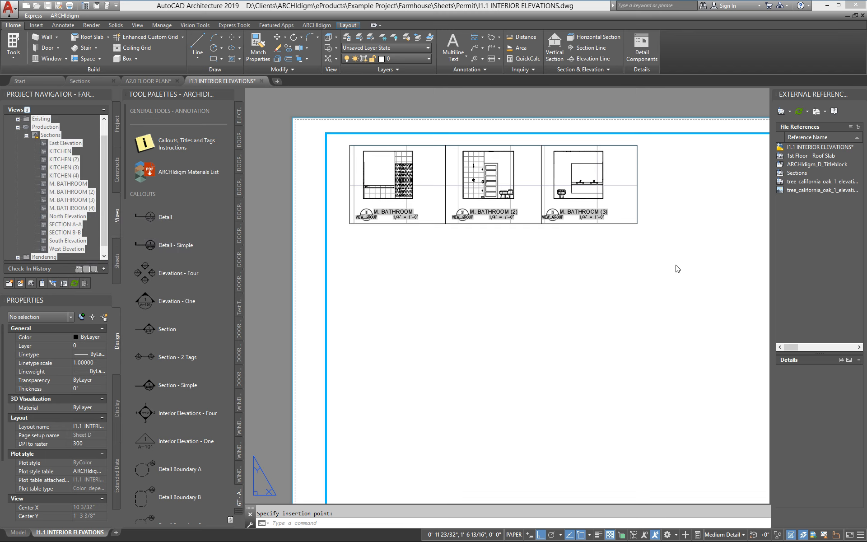
middle_click_drag(646, 234, 476, 273)
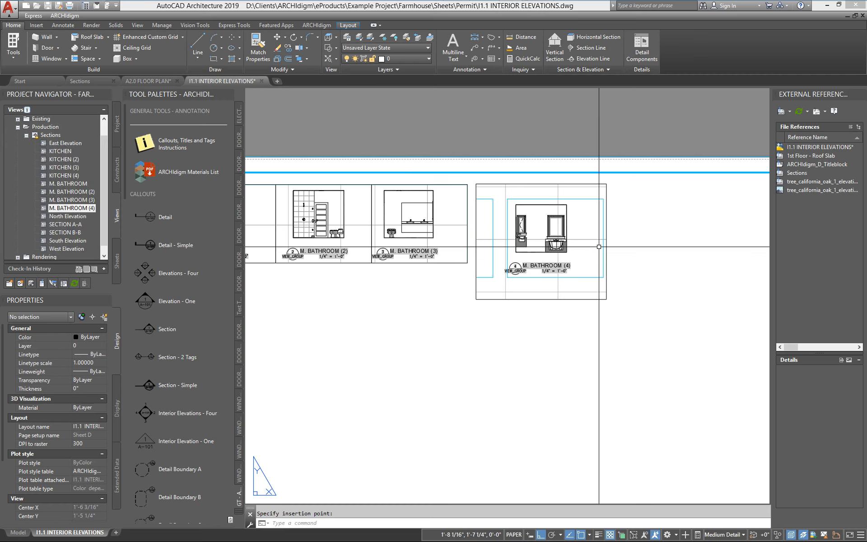
Examine the row of placed master bathroom elevations, their boundaries, and their title marks on the sheet
scroll(537, 236, "up", 2)
scroll(512, 239, "down", 2)
middle_click_drag(364, 283, 521, 294)
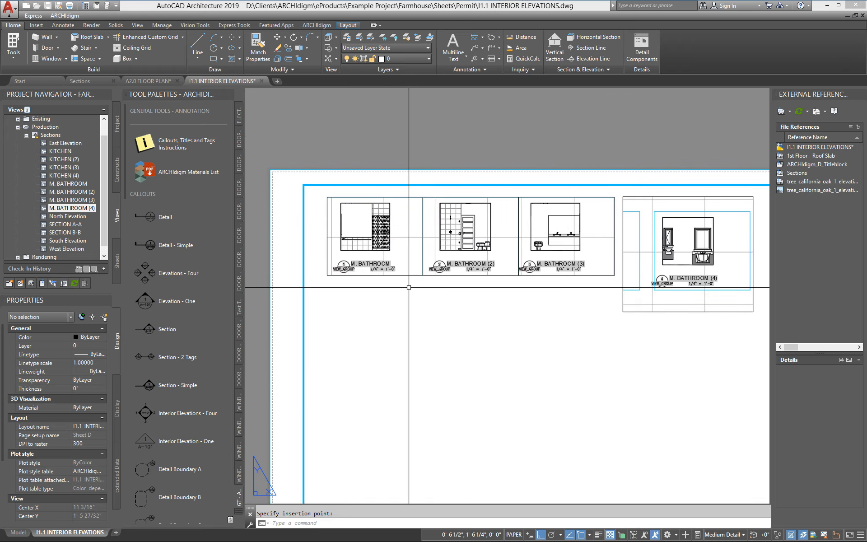
scroll(417, 286, "up", 2)
middle_click_drag(392, 324, 429, 350)
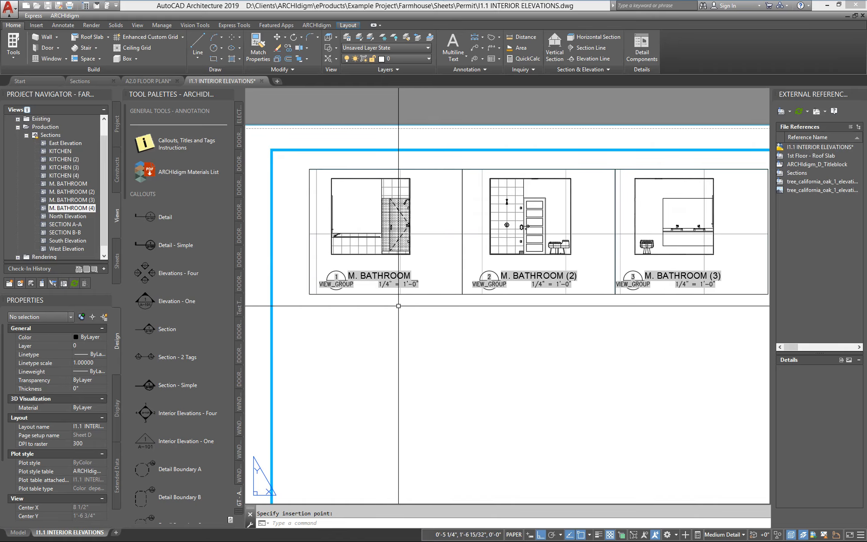
middle_click_drag(613, 294, 285, 280)
scroll(516, 283, "down", 2)
middle_click_drag(364, 306, 505, 308)
scroll(366, 282, "up", 2)
middle_click_drag(376, 300, 372, 284)
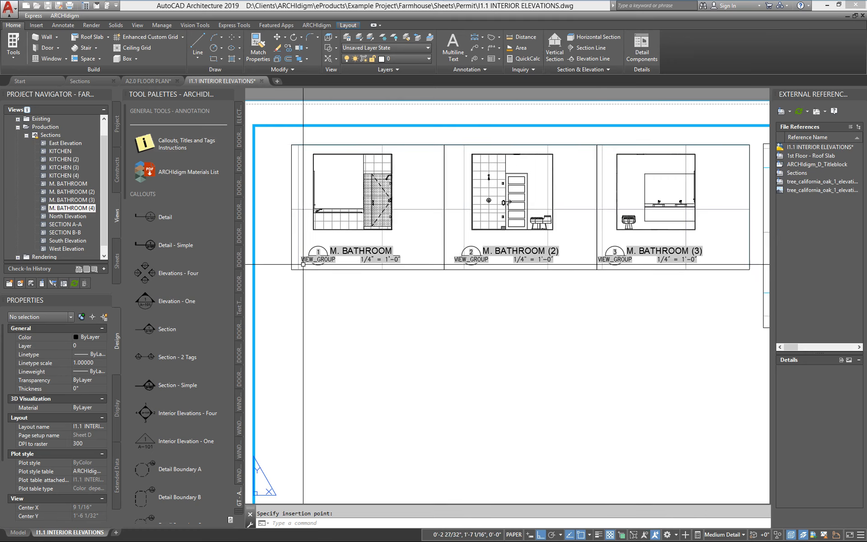
middle_click_drag(420, 277, 438, 277)
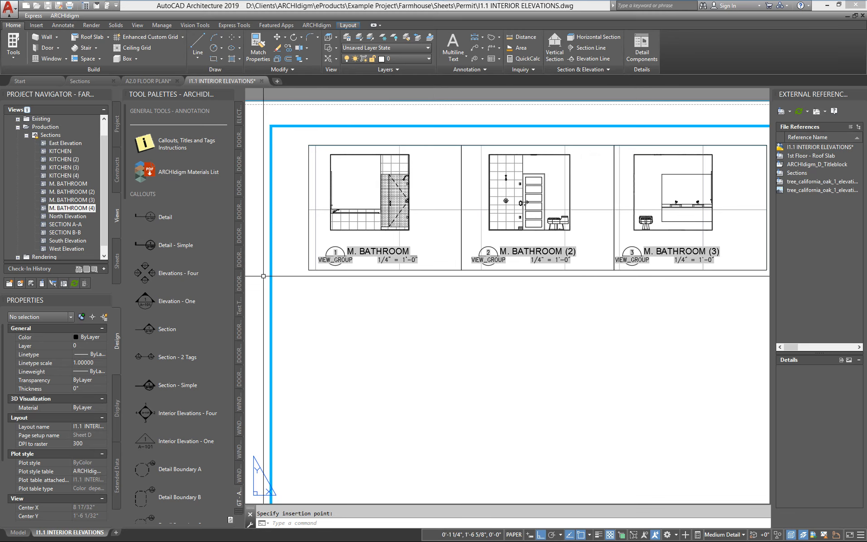
Return to the project's sheet set list containing the I1.1 INTERIOR ELEVATIONS sheet
left_click(117, 259)
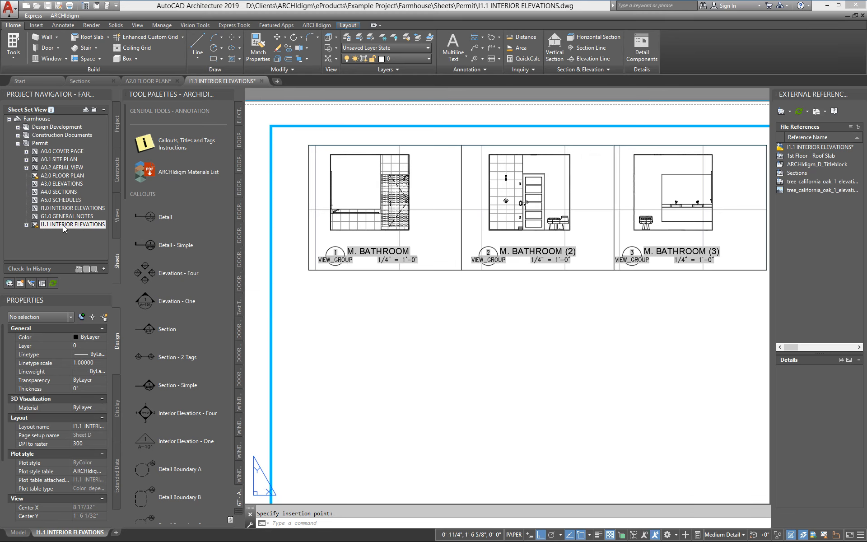
Expand the I1.1 INTERIOR ELEVATIONS sheet's view list and compare it with the named views in the project's Sections view drawing
left_click(26, 224)
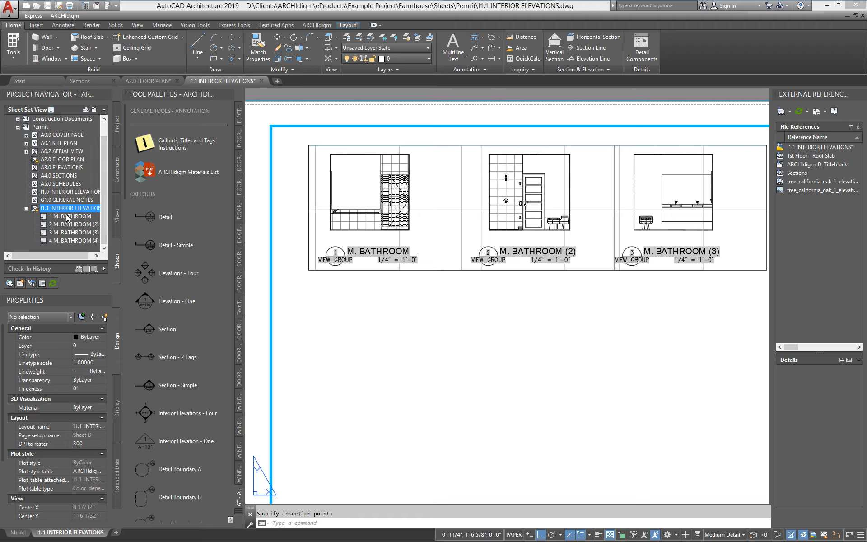
left_click(117, 215)
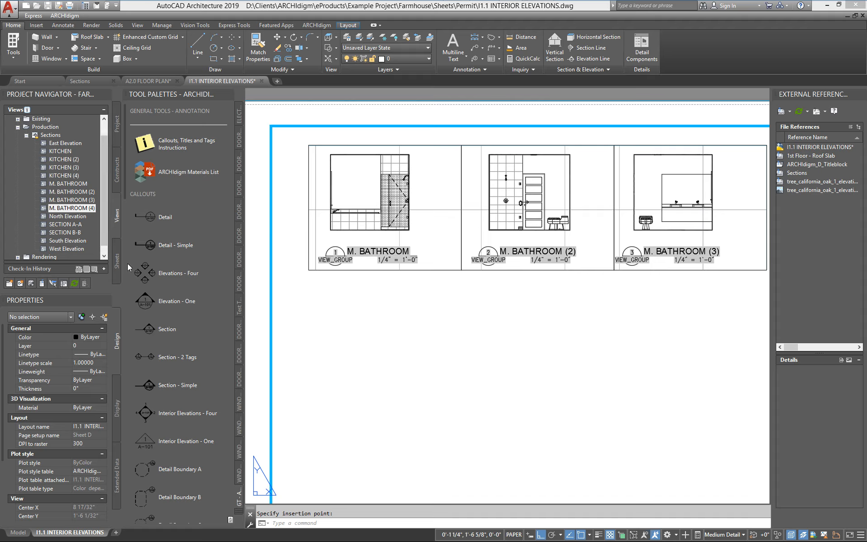
left_click(115, 263)
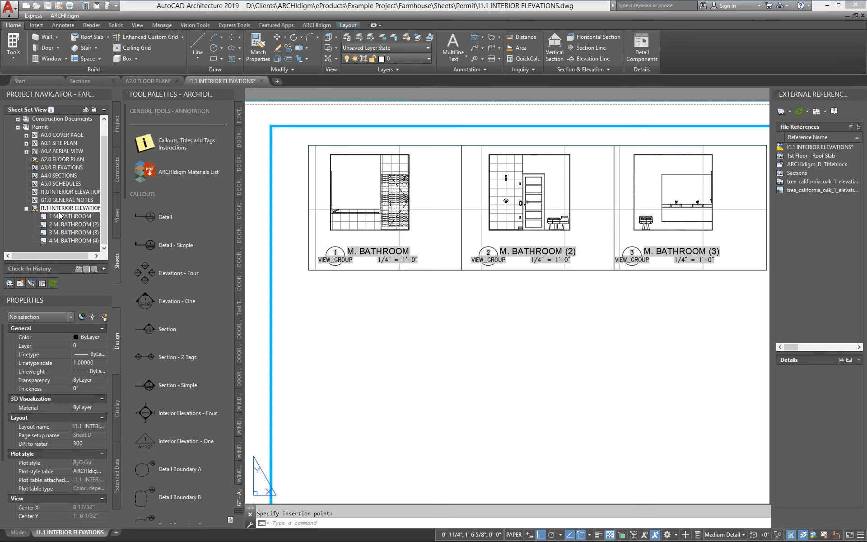
left_click(116, 216)
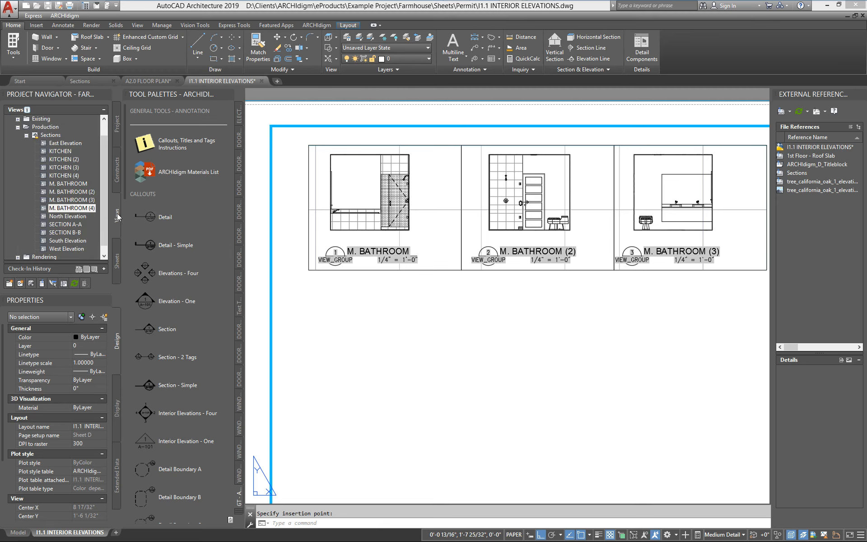
Inspect the properties of the M. BATHROOM model space view in the Sections view drawing and close them without changes
left_click(64, 185)
right_click(65, 186)
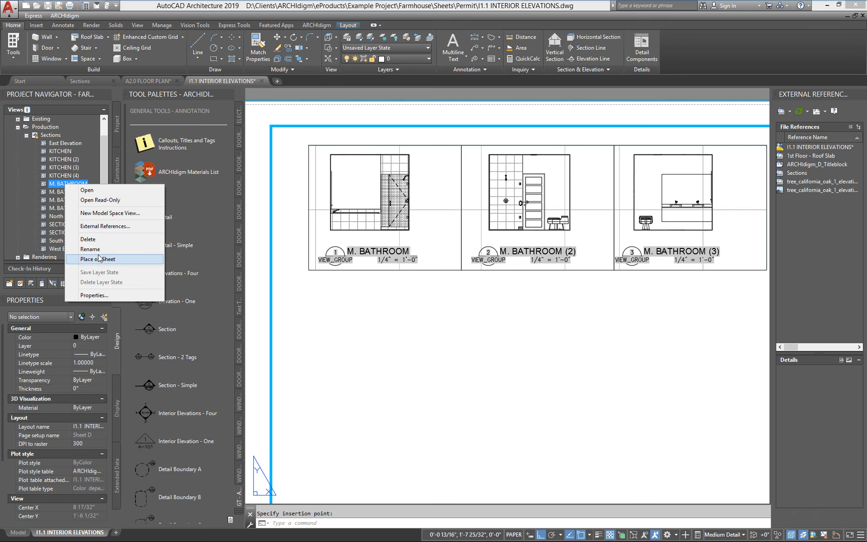
left_click(103, 296)
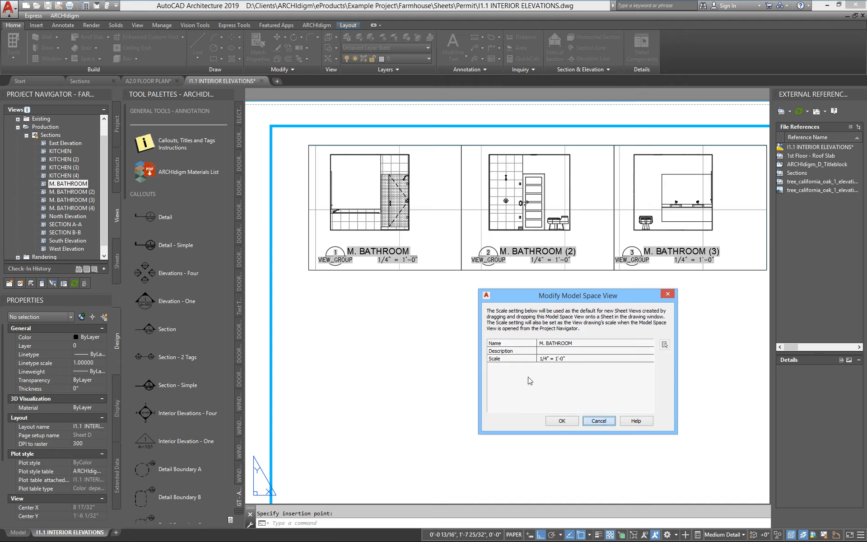
left_click(601, 424)
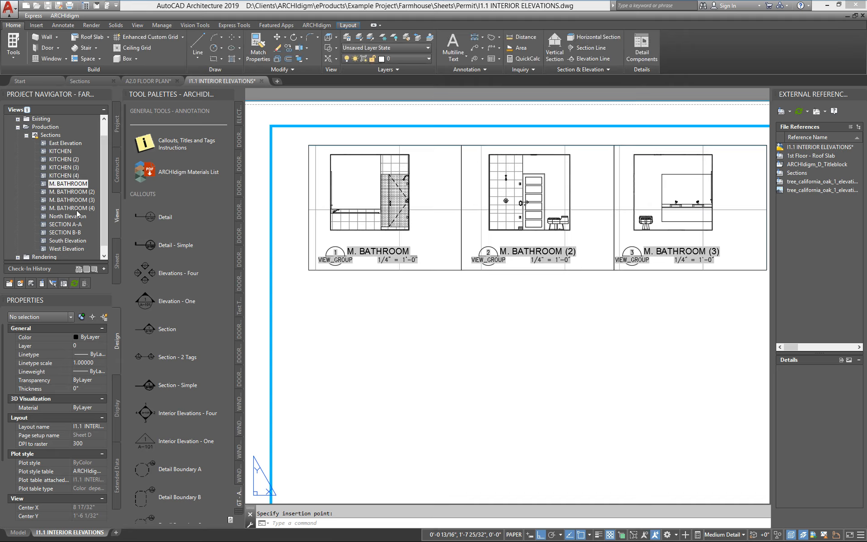
Retitle sheet views 2, 3 and 4 under I1.1 INTERIOR ELEVATIONS as M. BATHROOM, removing their bracketed numbers
left_click(117, 263)
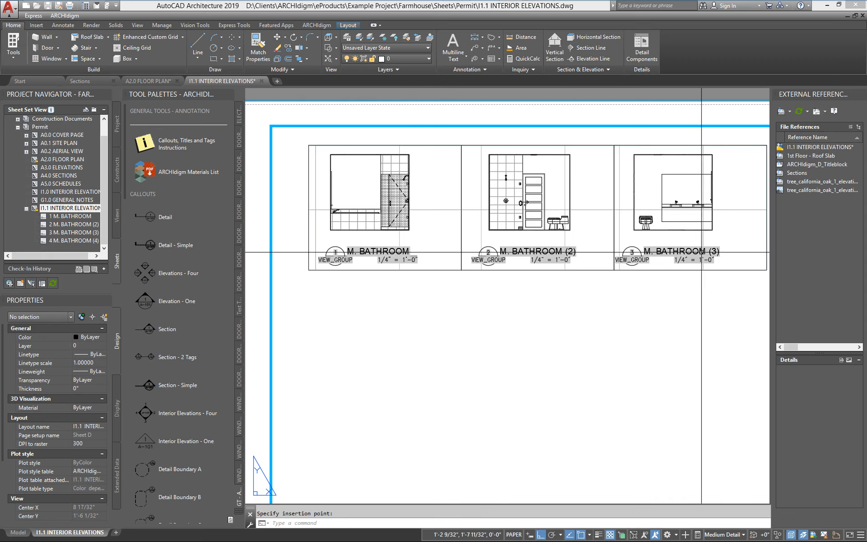
middle_click_drag(557, 220, 530, 220)
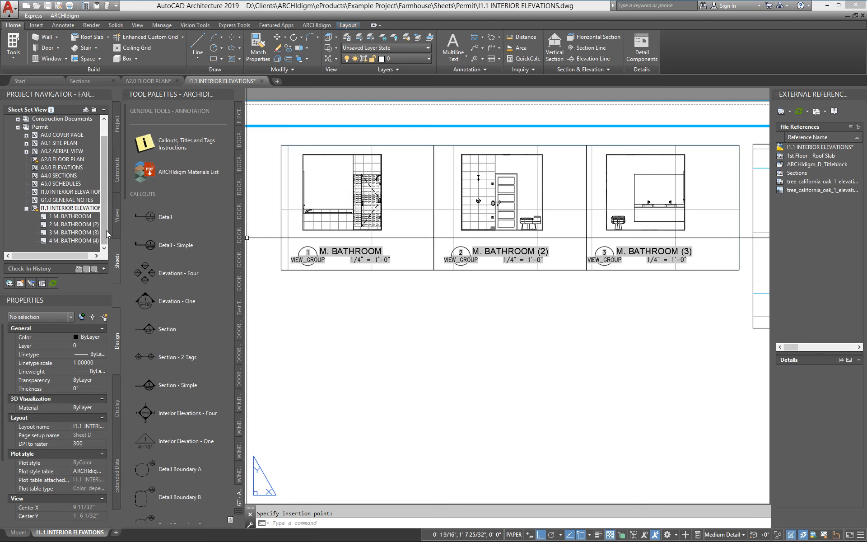
left_click(71, 217)
right_click(72, 219)
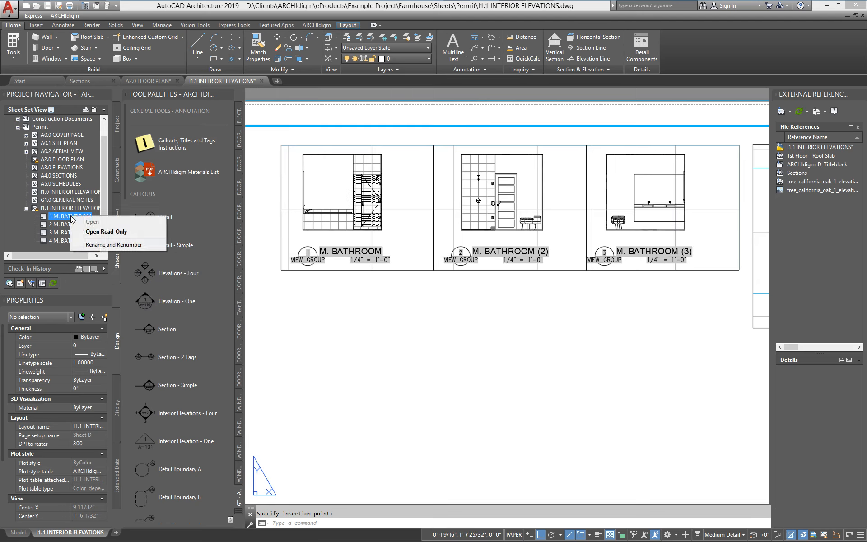
left_click(100, 246)
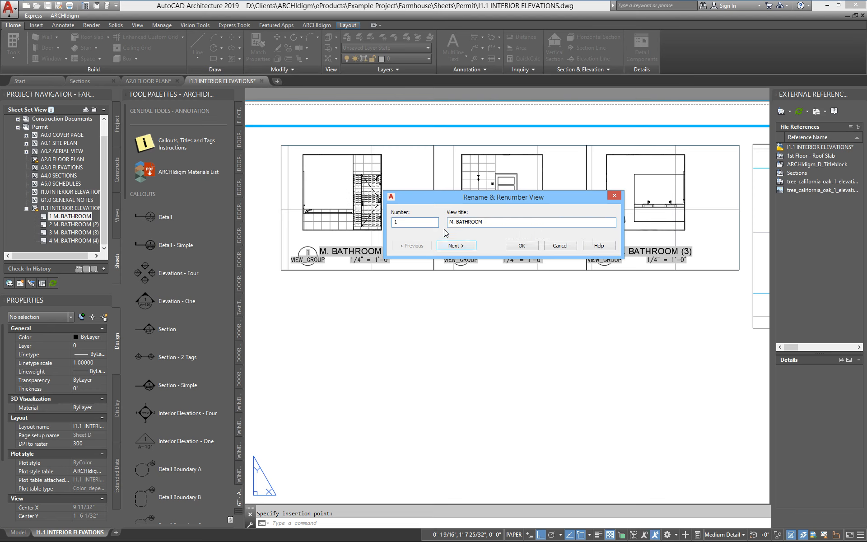
left_click_drag(418, 198, 383, 293)
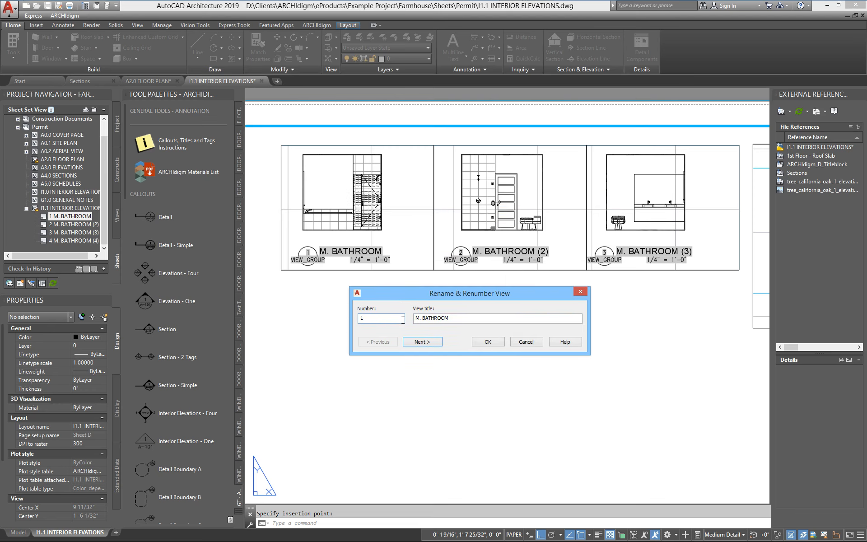
left_click(423, 342)
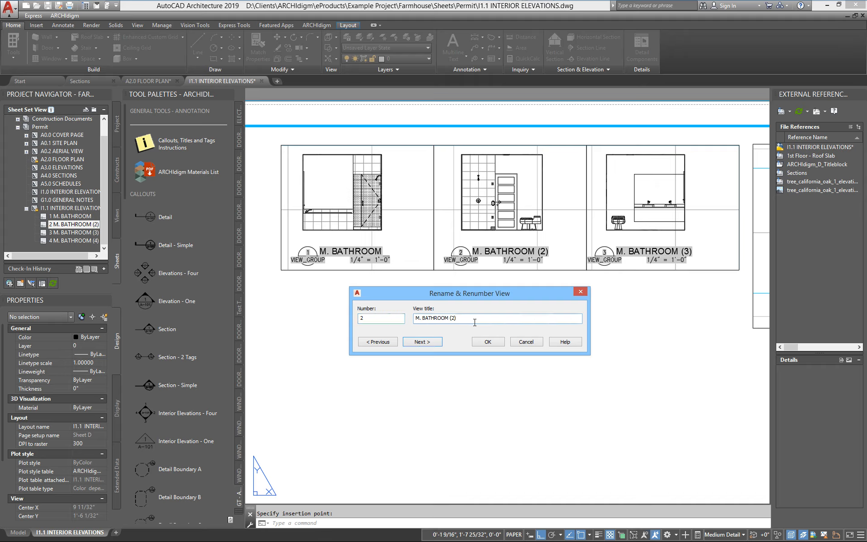
left_click(415, 342)
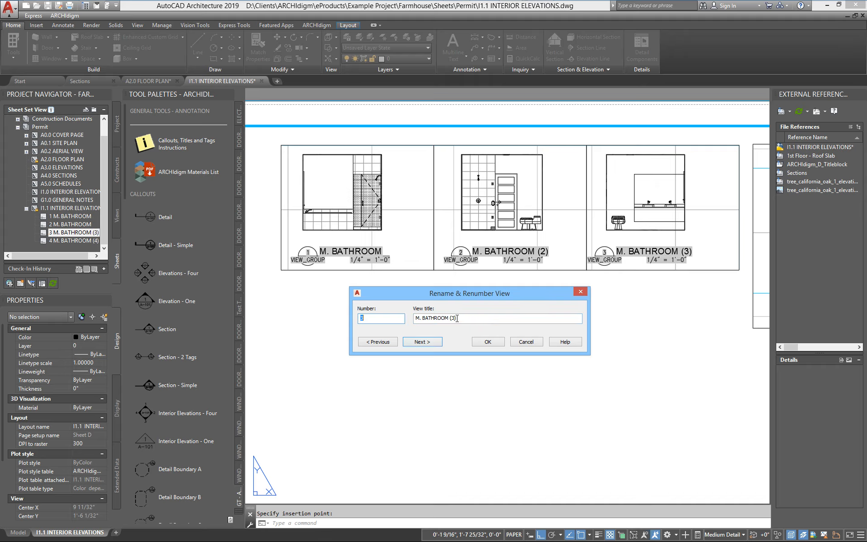
left_click(422, 342)
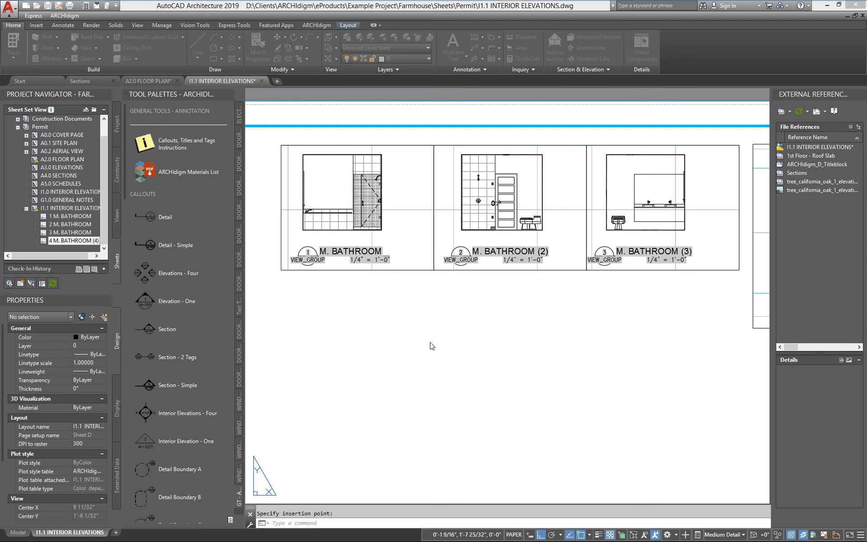
left_click(463, 320)
key("BackSpace")
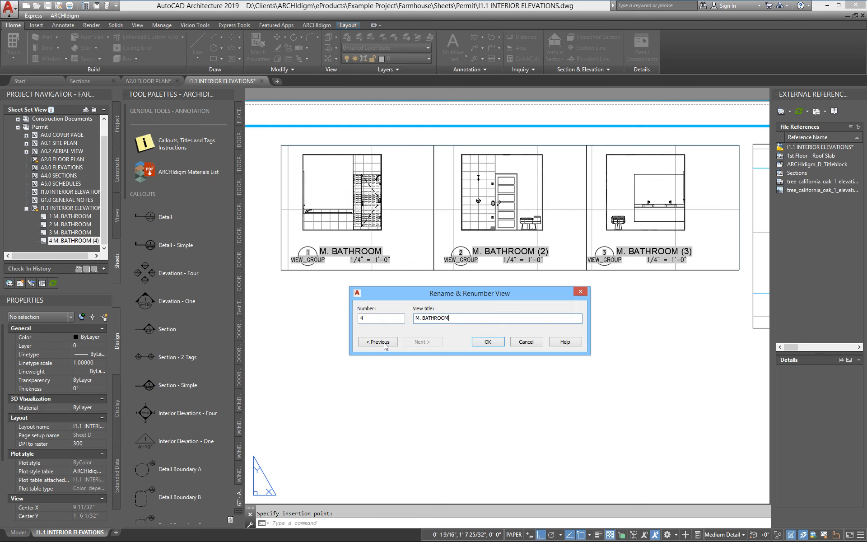
left_click(487, 342)
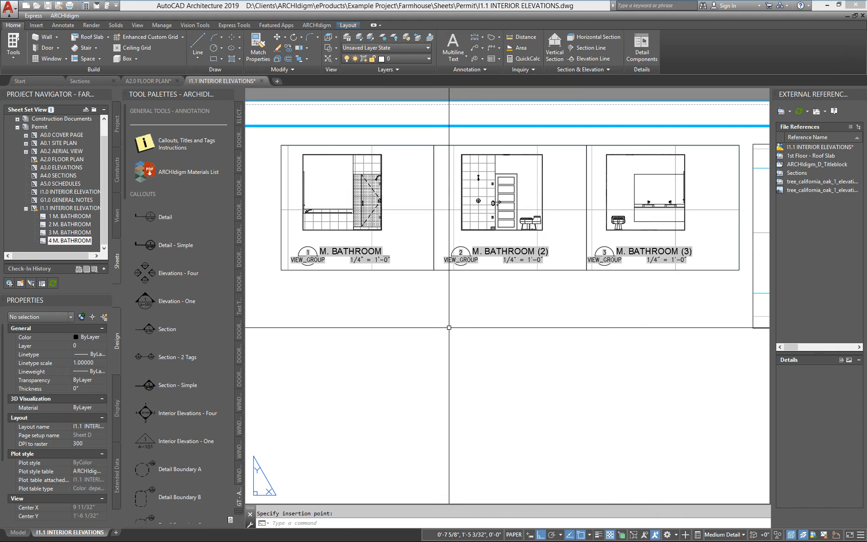
Regenerate the whole drawing to update the view titles on the sheet, and check the bathroom elevations
type("REA")
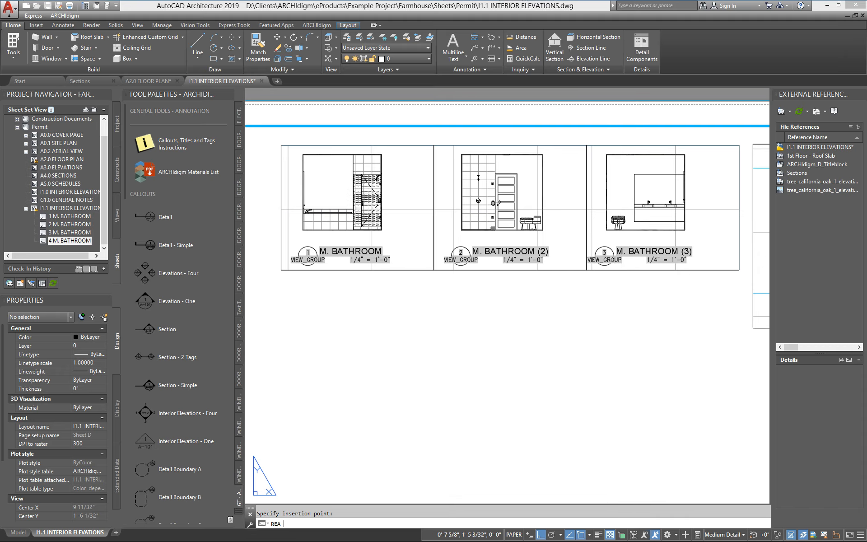
key("Return")
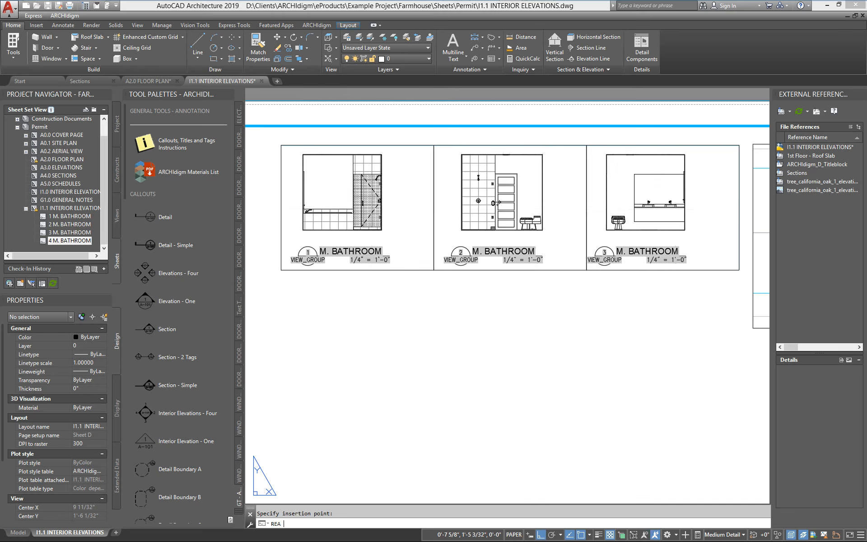
middle_click_drag(529, 251, 290, 231)
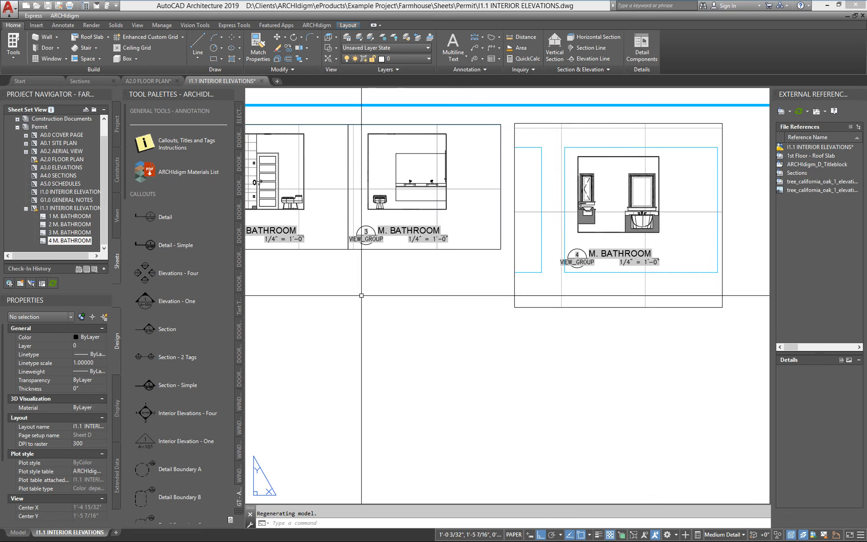
middle_click_drag(378, 296, 643, 332)
scroll(335, 268, "up", 2)
middle_click_drag(337, 290, 443, 290)
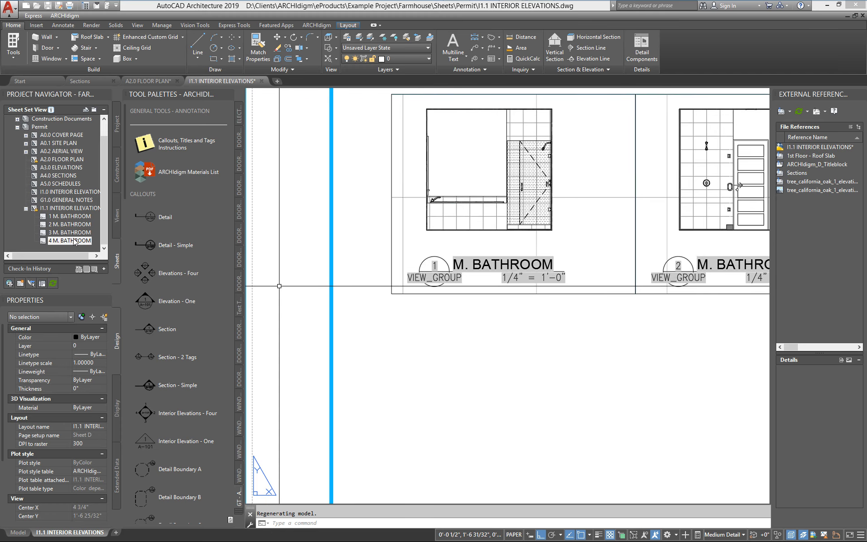
Review the number and title settings of sheet view 4 M. BATHROOM and close them without changes
right_click(85, 241)
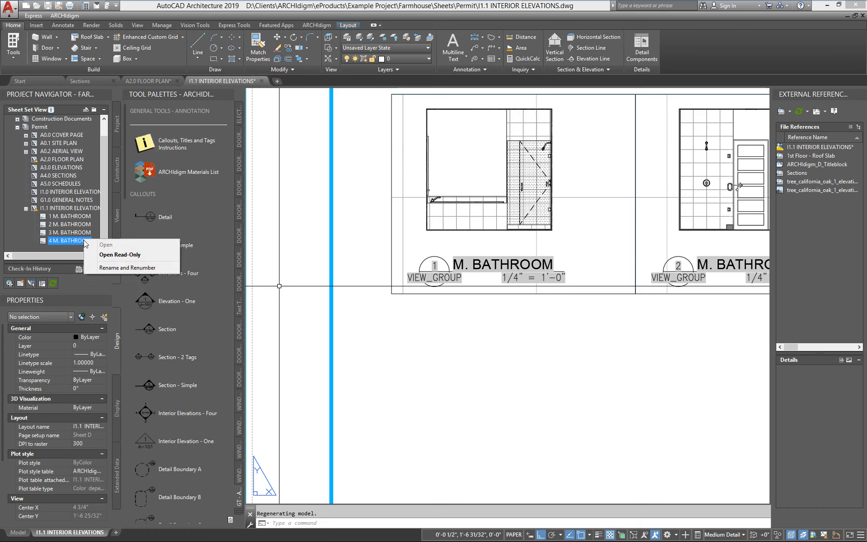
left_click(108, 268)
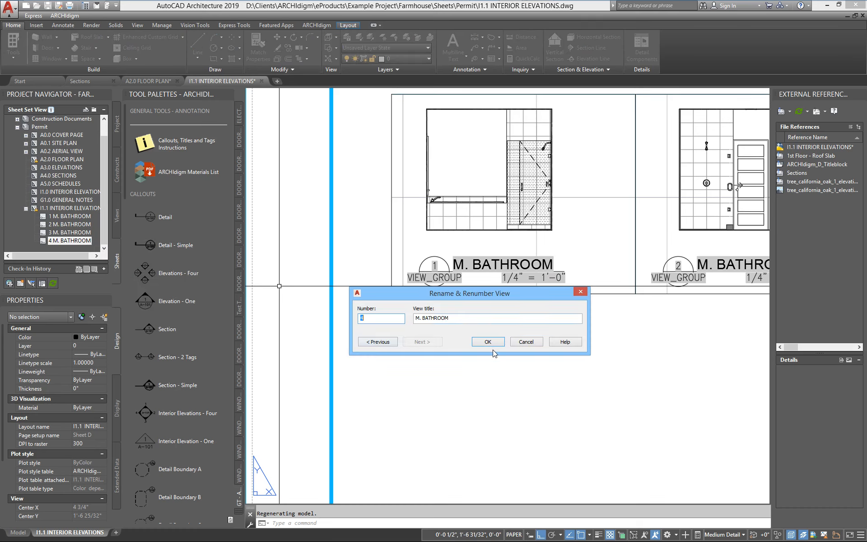
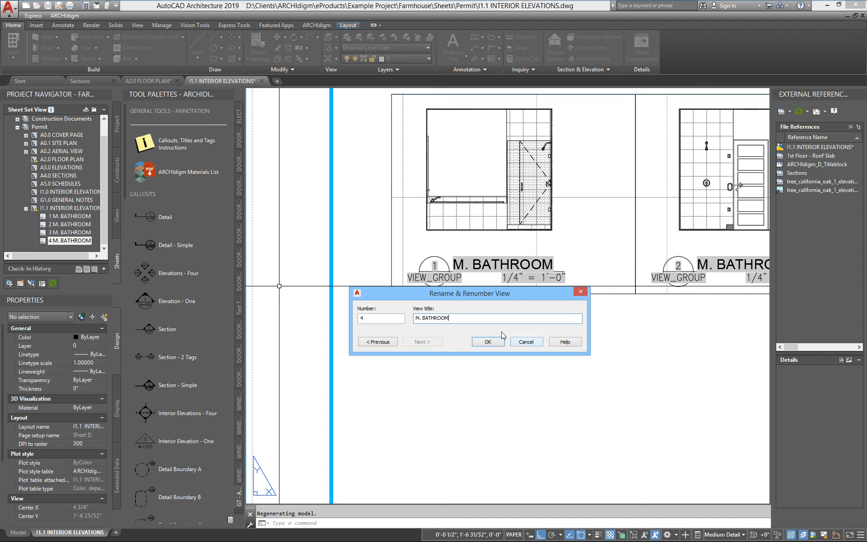
left_click(540, 343)
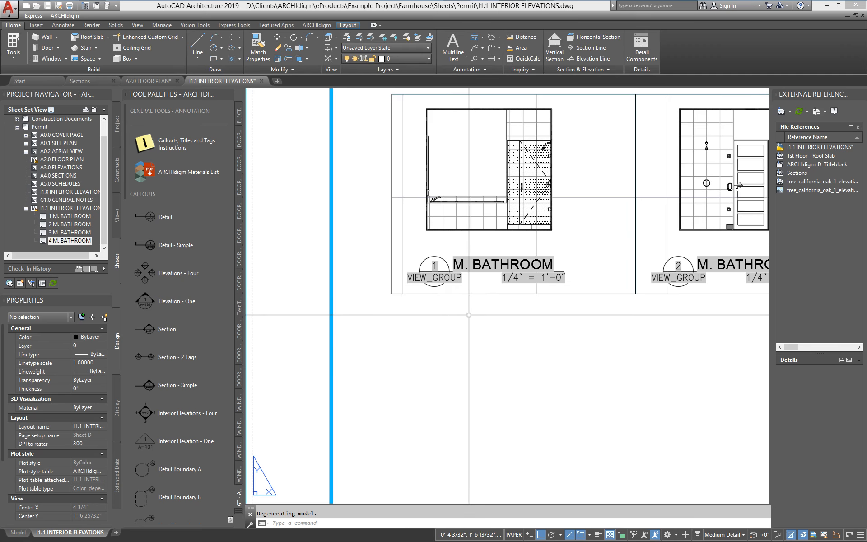
In the Sections drawing, set the VIEW_GROUP attribute of the master bathroom's four-way interior elevation callout to B
left_click(151, 83)
left_click(80, 82)
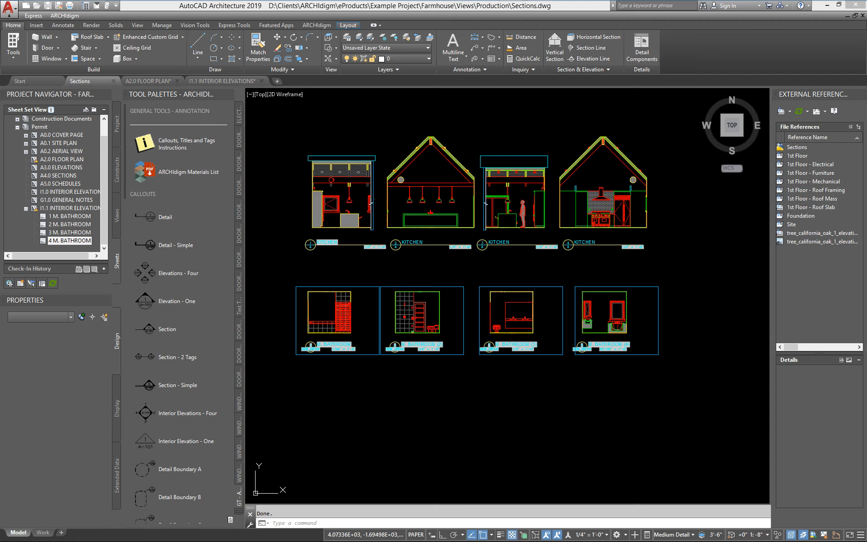
scroll(307, 355, "up", 6)
mouse_move(321, 354)
middle_mouse_down()
mouse_move(415, 354)
mouse_move(450, 327)
middle_mouse_up()
scroll(419, 342, "up", 2)
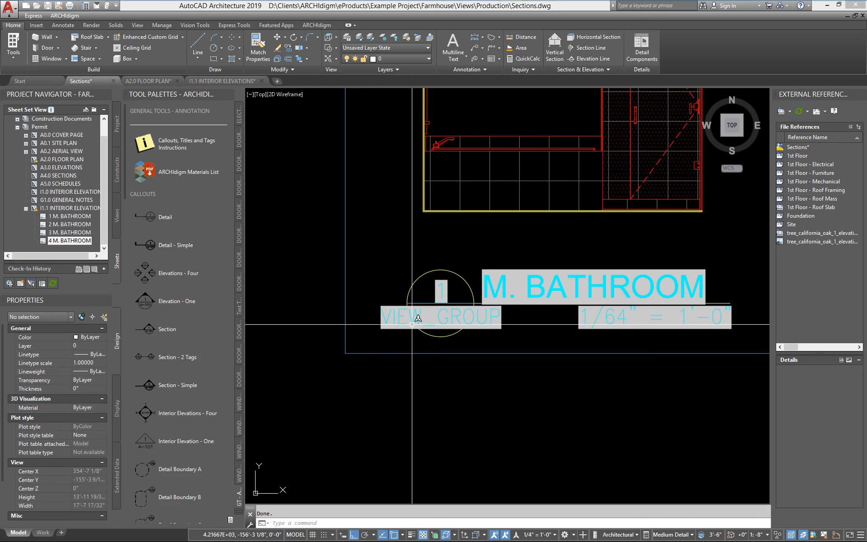
scroll(469, 344, "down", 8)
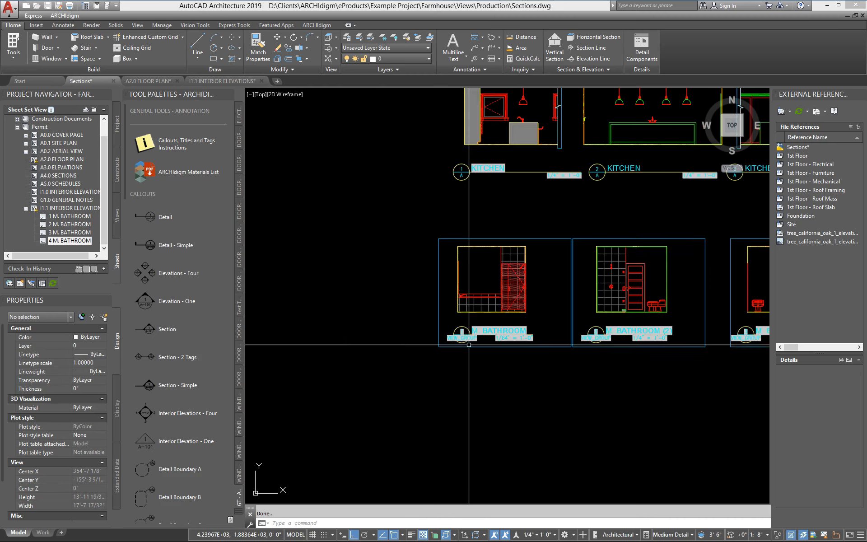
middle_click_drag(403, 360, 705, 435)
scroll(401, 225, "up", 8)
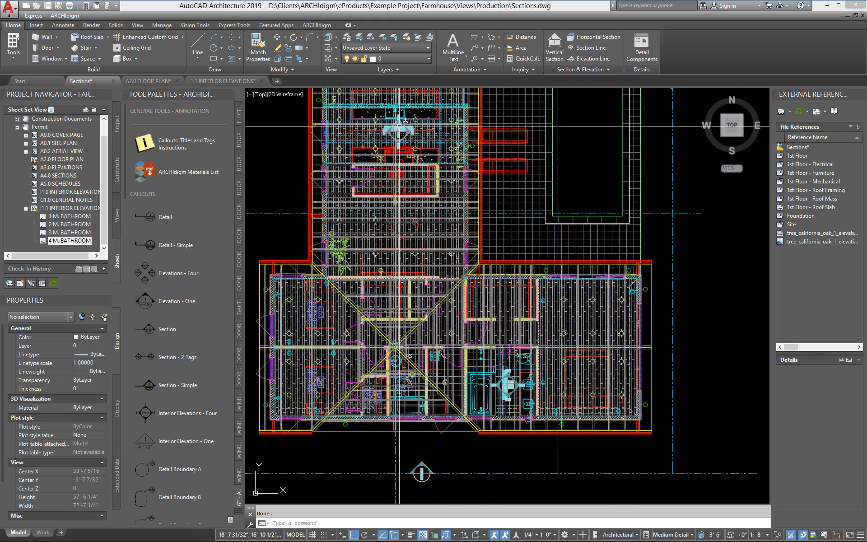
scroll(402, 129, "up", 4)
scroll(386, 164, "down", 4)
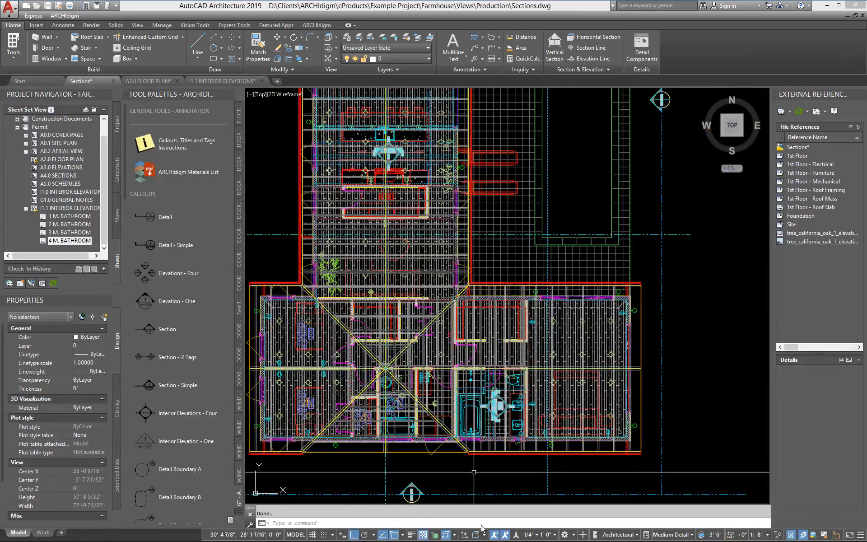
scroll(500, 429, "up", 4)
scroll(453, 354, "up", 6)
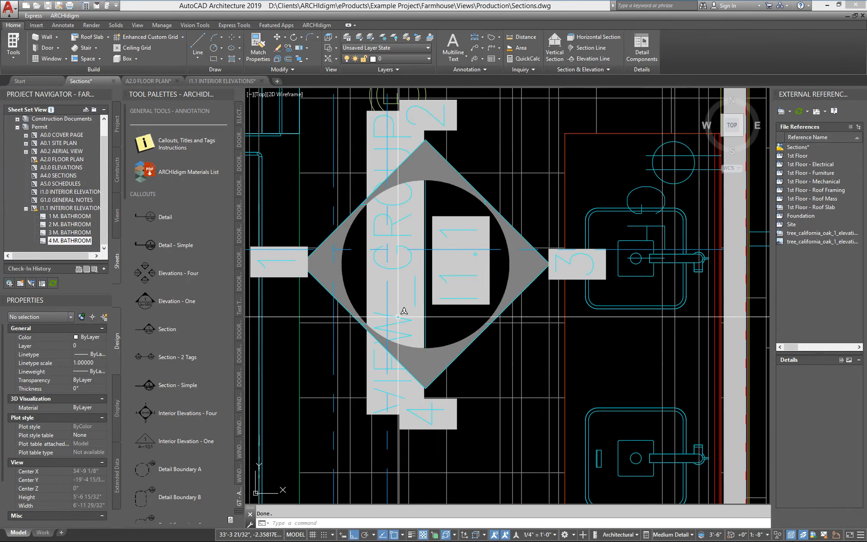
left_click(398, 317)
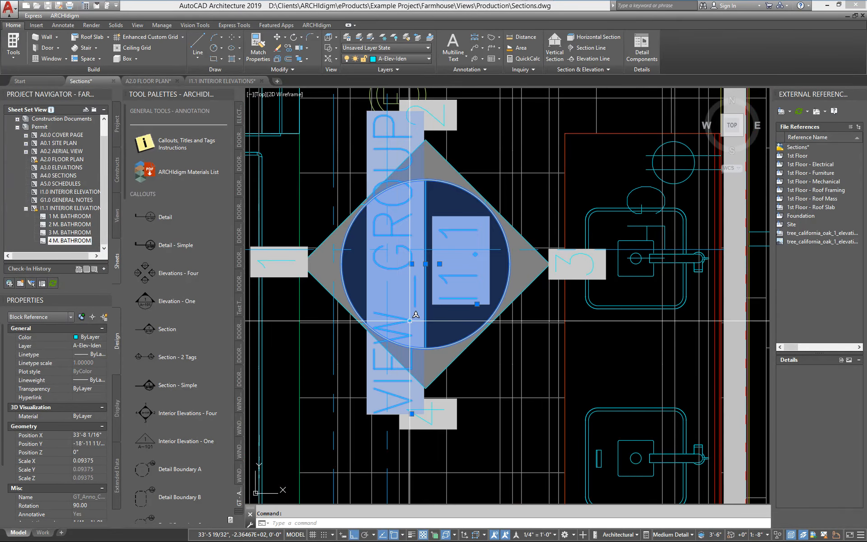
left_click_drag(4, 454, 10, 524)
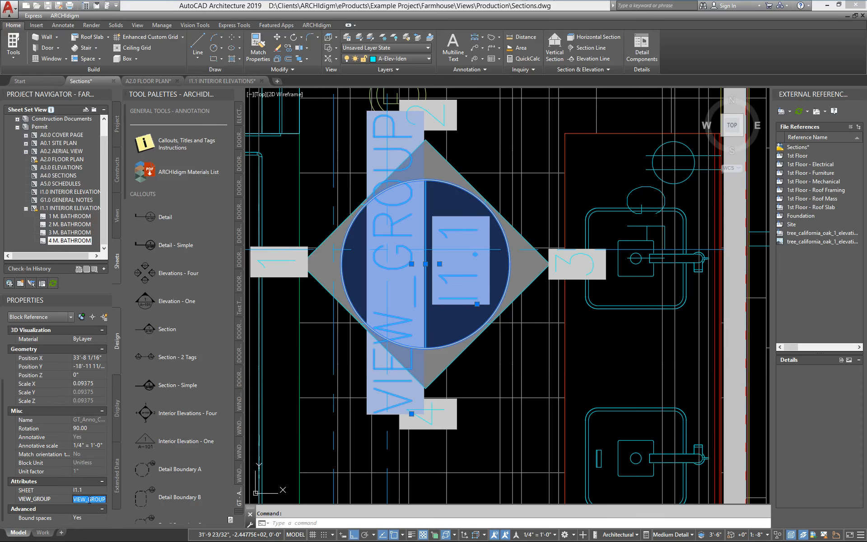
key("Return")
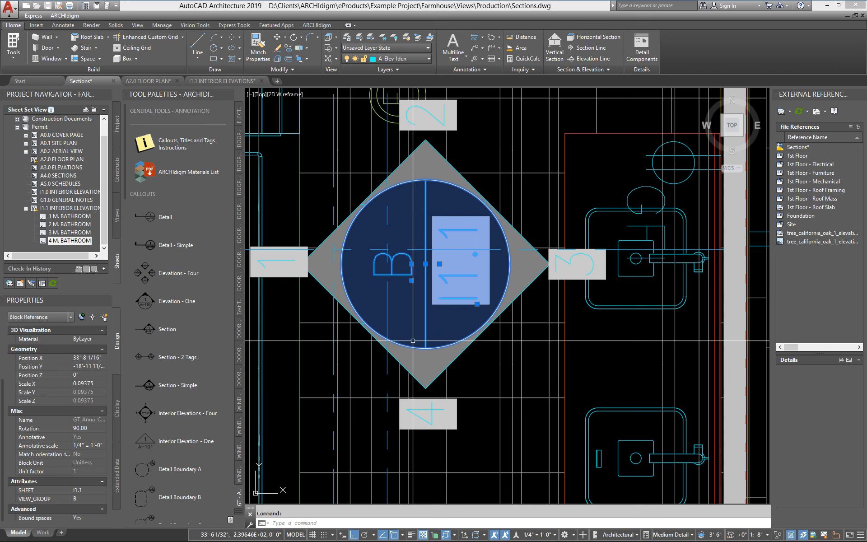
key("Escape")
Set the VIEW_GROUP attribute of the four master bathroom elevation title marks to B
scroll(514, 391, "down", 5)
middle_click_drag(515, 392, 240, 271)
scroll(550, 384, "down", 3)
middle_click_drag(549, 383, 376, 324)
mouse_move(543, 409)
middle_mouse_down()
mouse_move(295, 220)
mouse_move(318, 265)
middle_mouse_up()
middle_click_drag(664, 348, 440, 320)
scroll(527, 282, "up", 2)
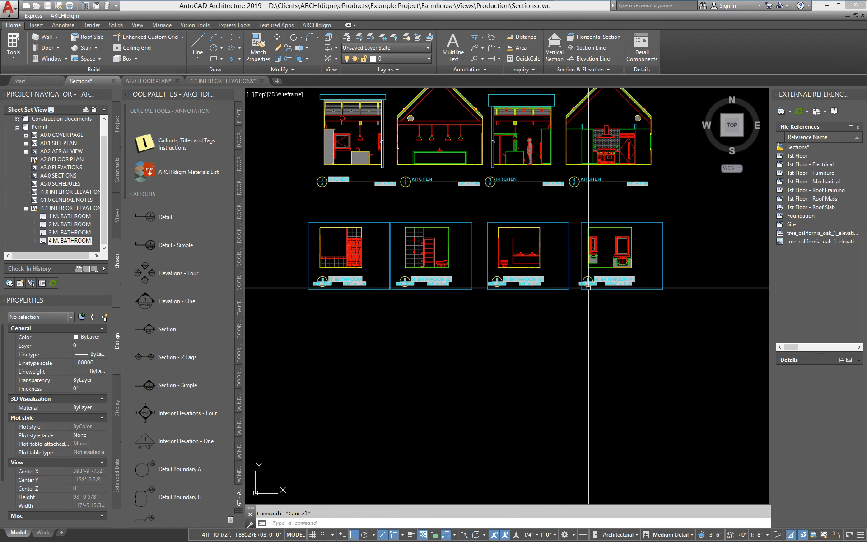
left_click(608, 281)
left_click(527, 279)
left_click(432, 281)
left_click(344, 280)
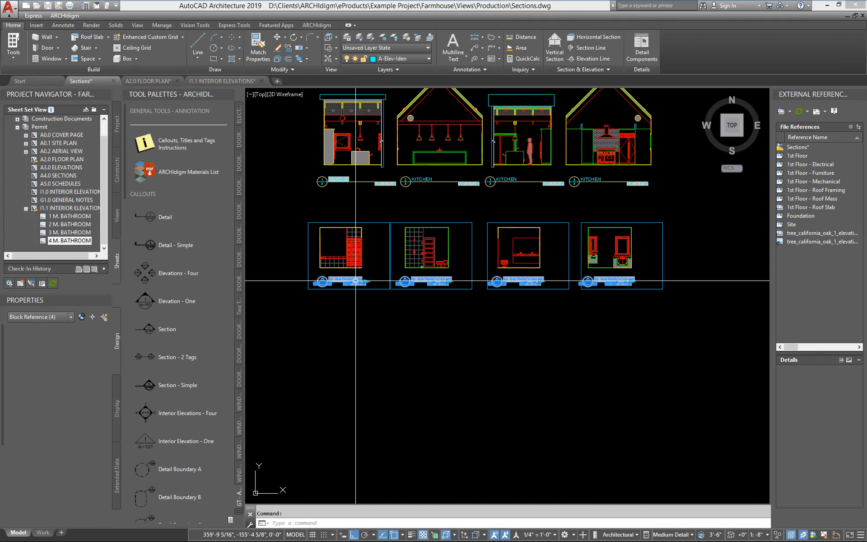
left_click_drag(2, 438, 28, 523)
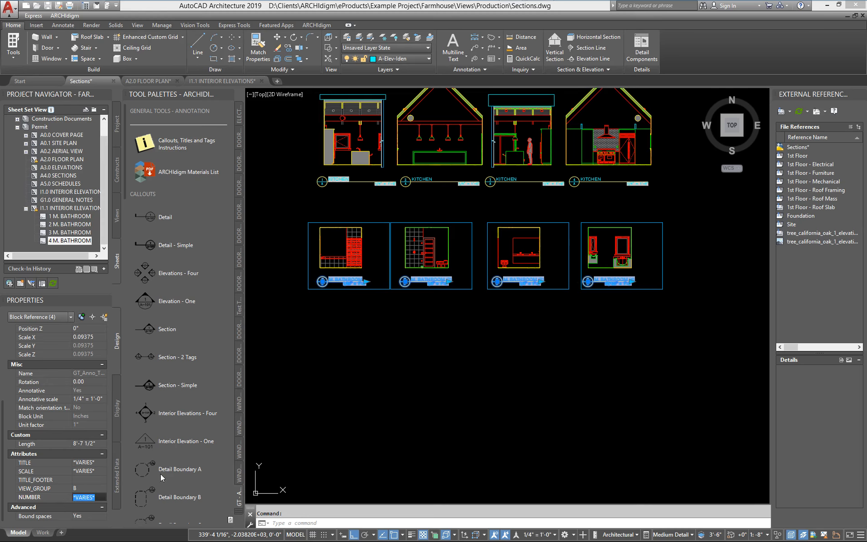
key("Escape")
Examine the group letters, titles and scales in the master bathroom elevation title marks
scroll(339, 254, "up", 4)
middle_click_drag(346, 281, 438, 303)
scroll(392, 354, "up", 4)
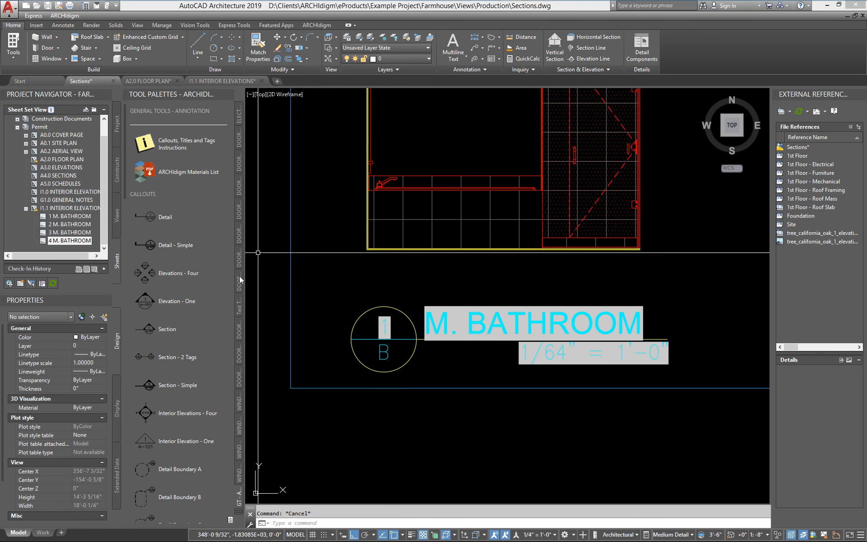
scroll(315, 288, "down", 8)
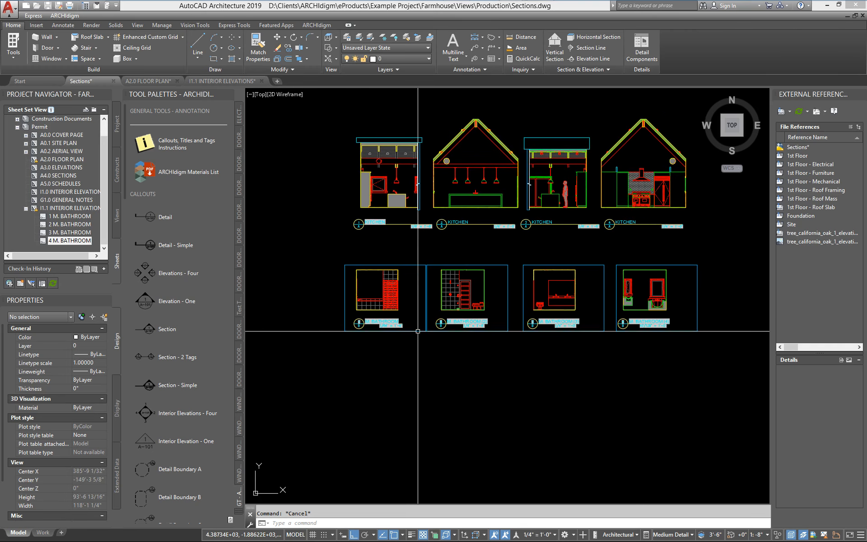
scroll(369, 324, "up", 2)
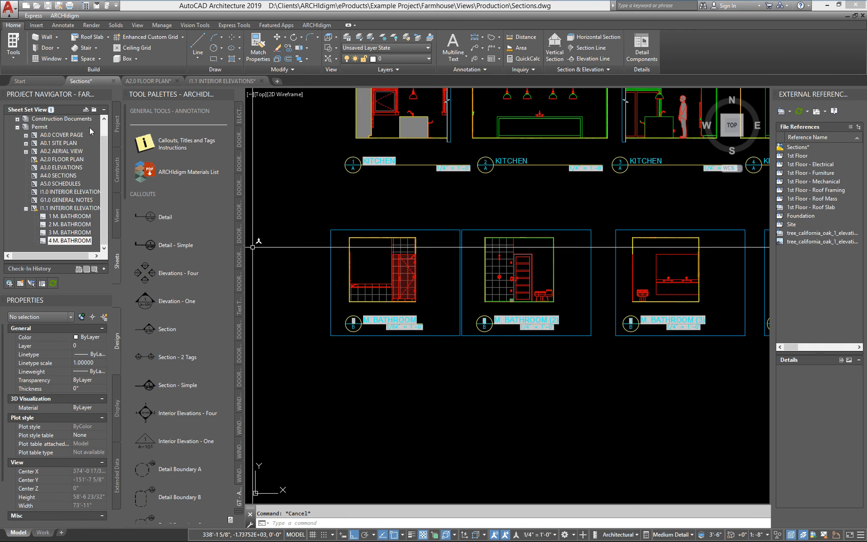
scroll(434, 285, "up", 2)
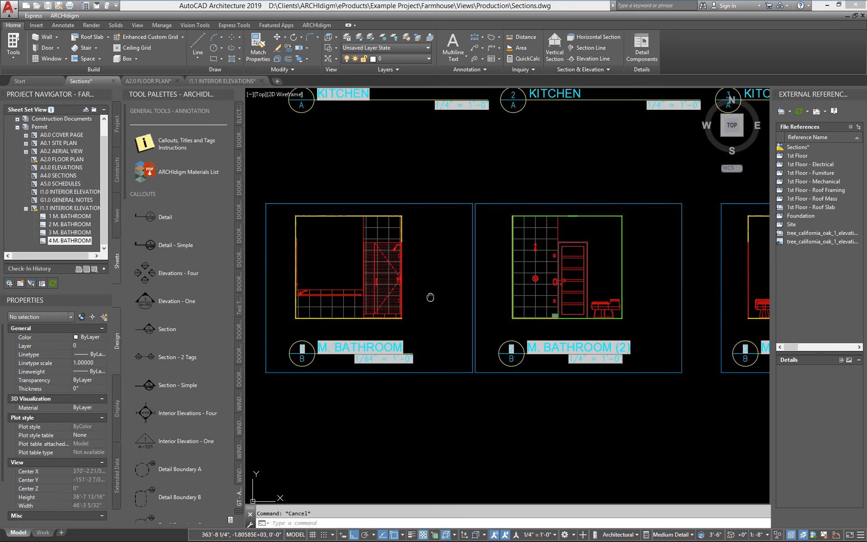
scroll(300, 353, "down", 2)
scroll(358, 350, "up", 4)
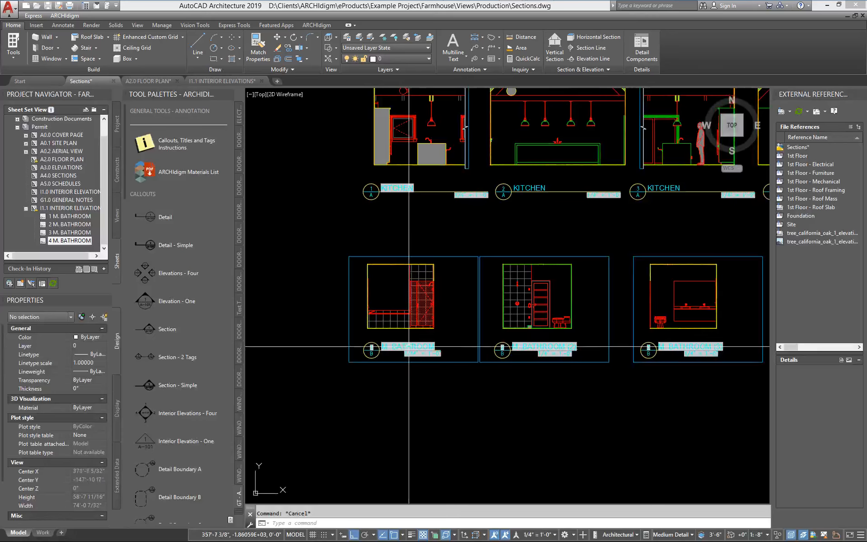
scroll(417, 310, "down", 2)
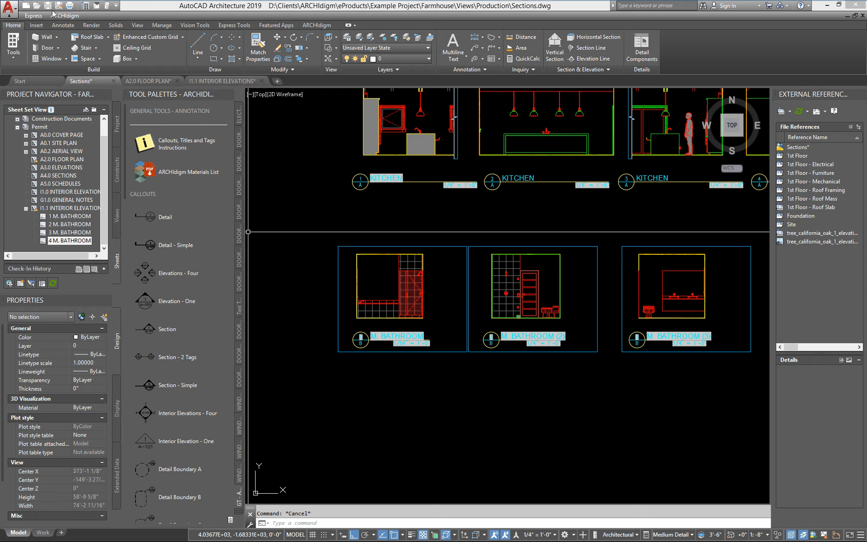
Save the Sections drawing, switch to sheet I1.1 INTERIOR ELEVATIONS and reload its Sections reference to update the title marks
left_click(214, 82)
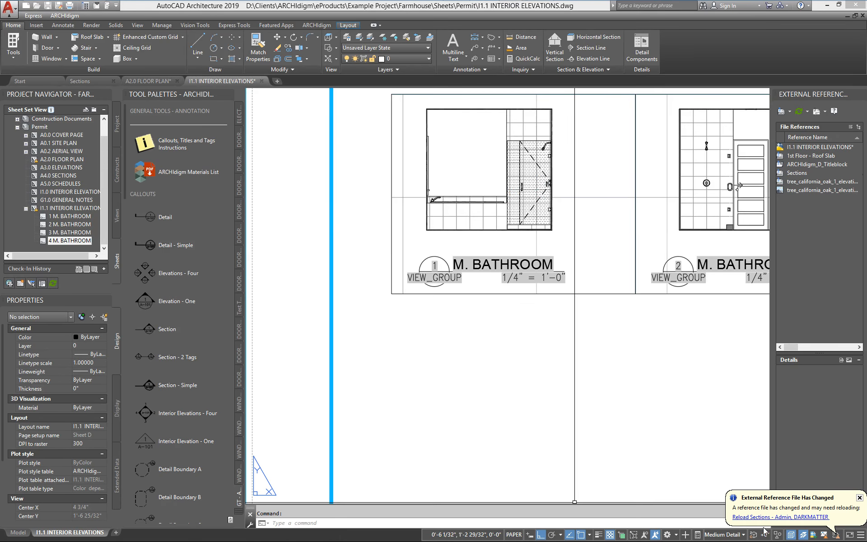
left_click(757, 517)
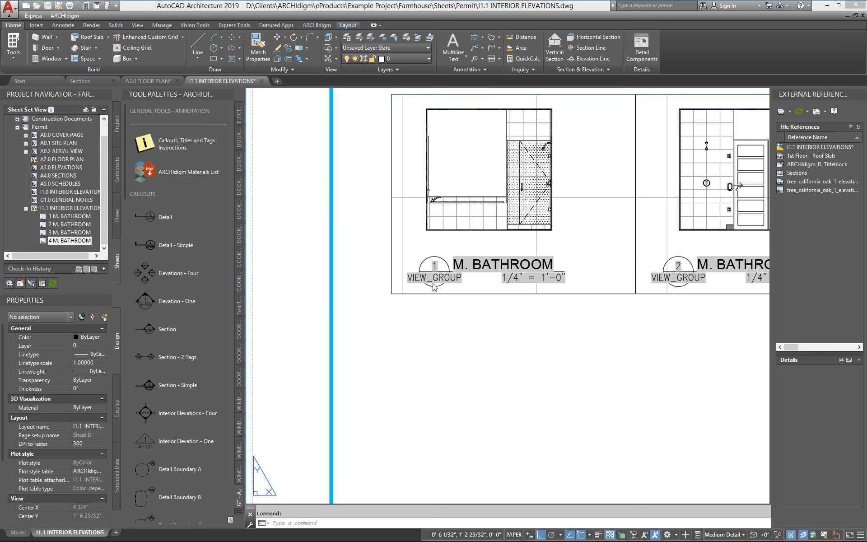
scroll(552, 312, "down", 2)
middle_click_drag(520, 314, 455, 338)
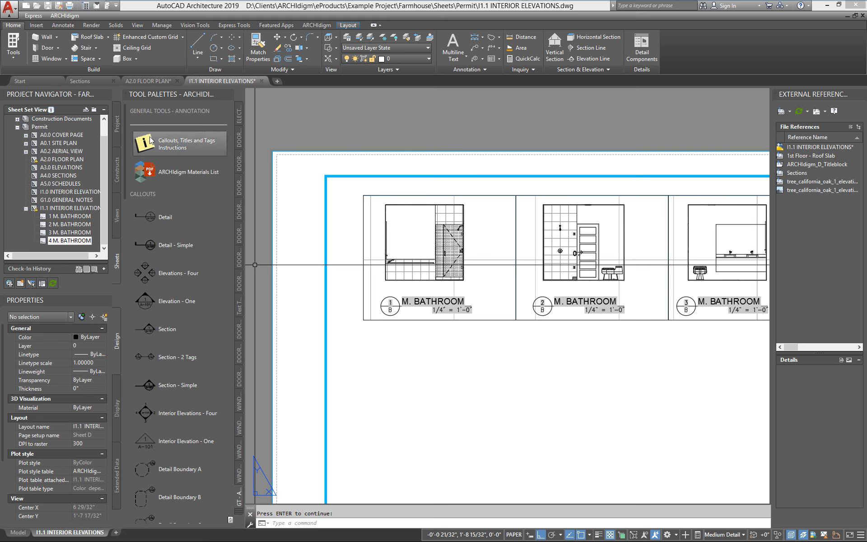
Compare the master bathroom on sheet A2.0 FLOOR PLAN with the four-way elevation callout in the Sections drawing
left_click(139, 81)
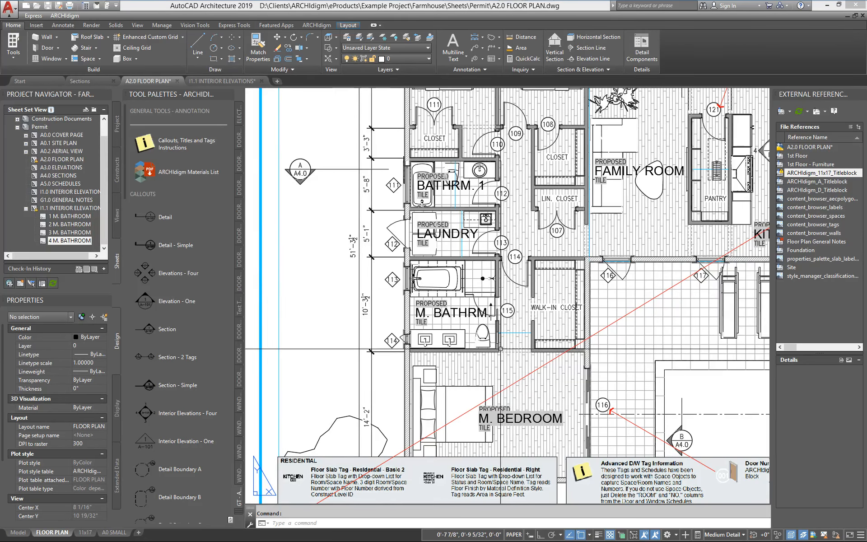
scroll(502, 348, "up", 2)
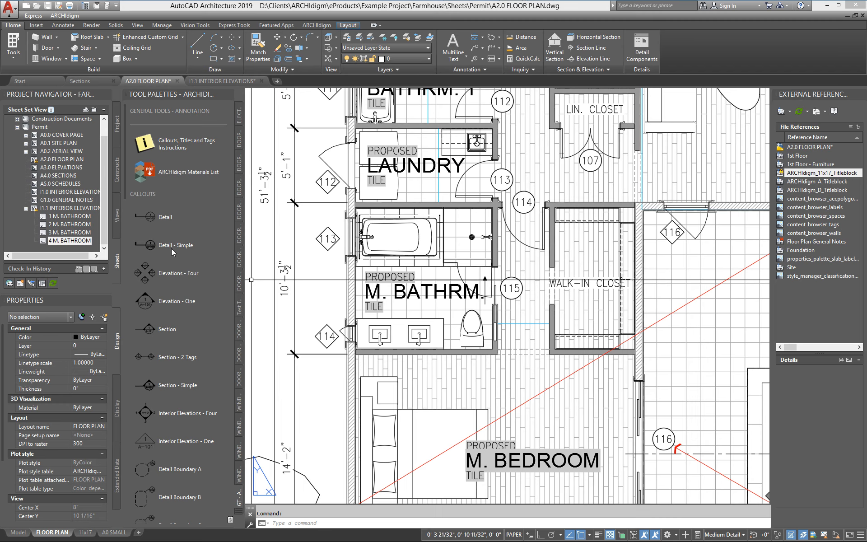
left_click(117, 215)
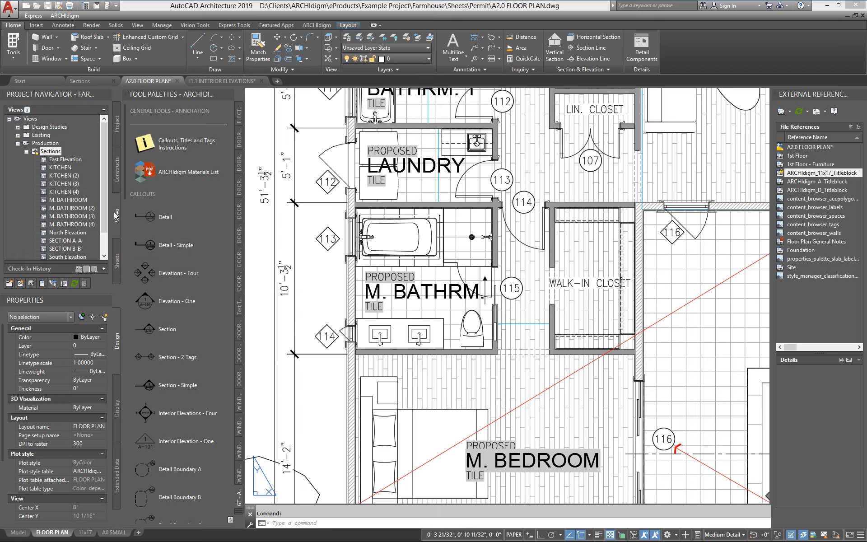
left_click(91, 85)
scroll(455, 364, "down", 6)
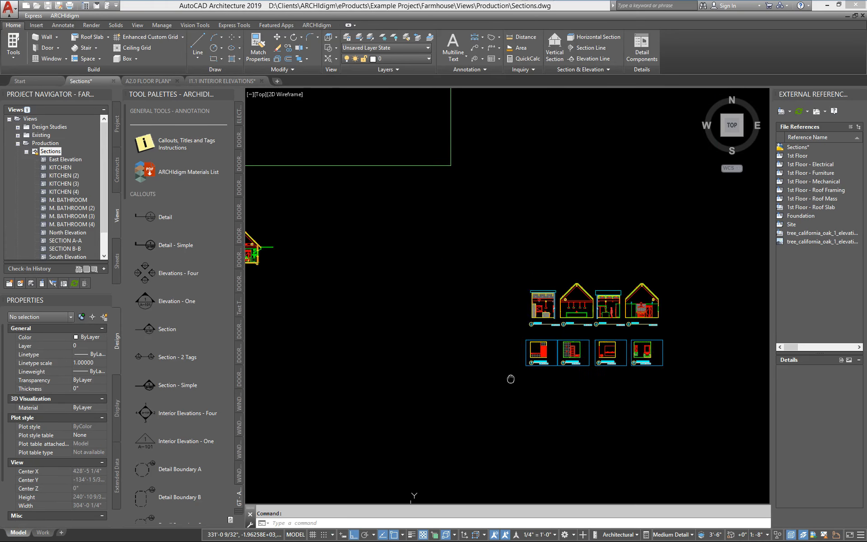
middle_click_drag(455, 365, 634, 408)
middle_click_drag(616, 343, 482, 334)
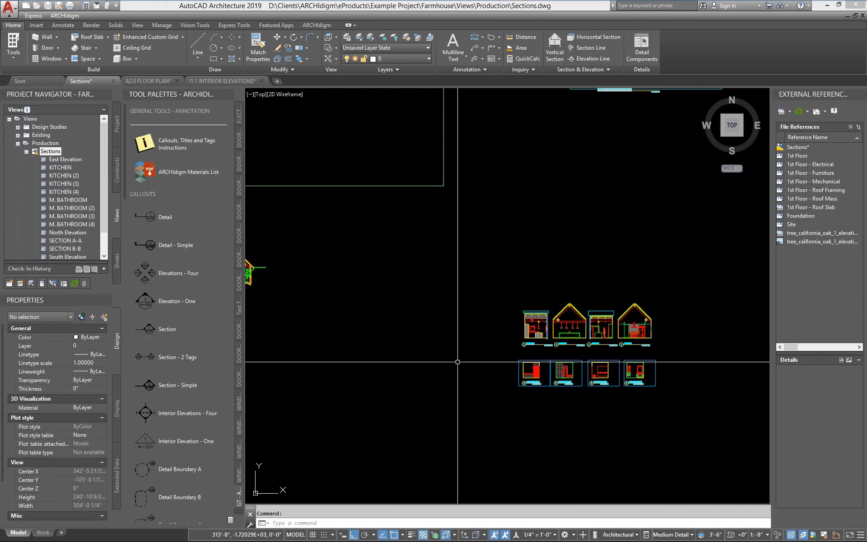
scroll(320, 287, "down", 3)
scroll(305, 374, "up", 8)
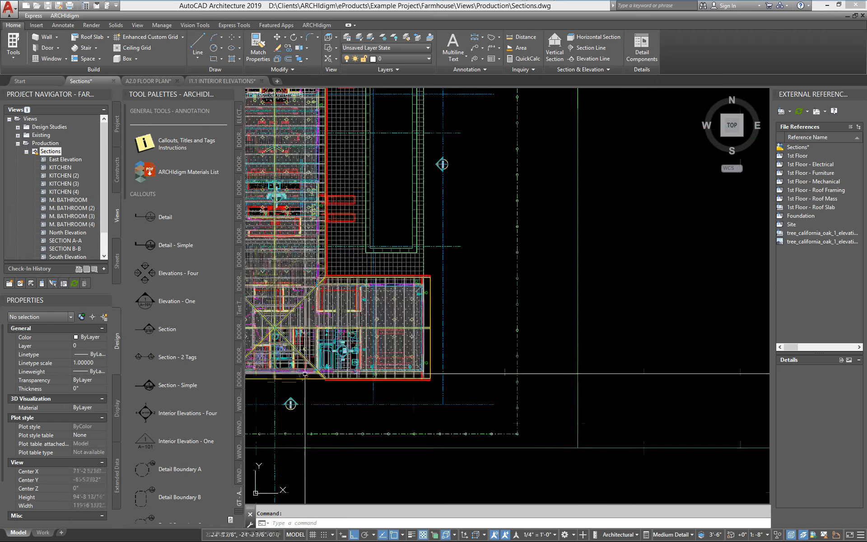
scroll(335, 351, "up", 6)
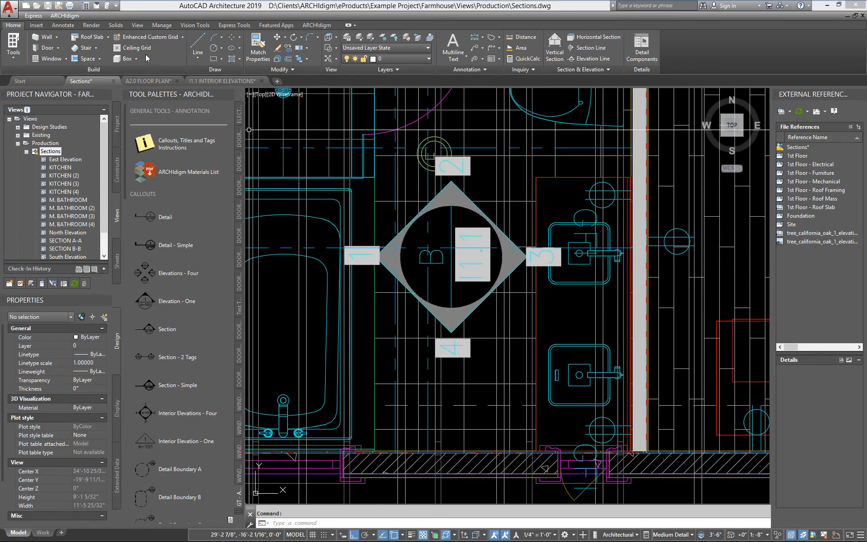
left_click(153, 80)
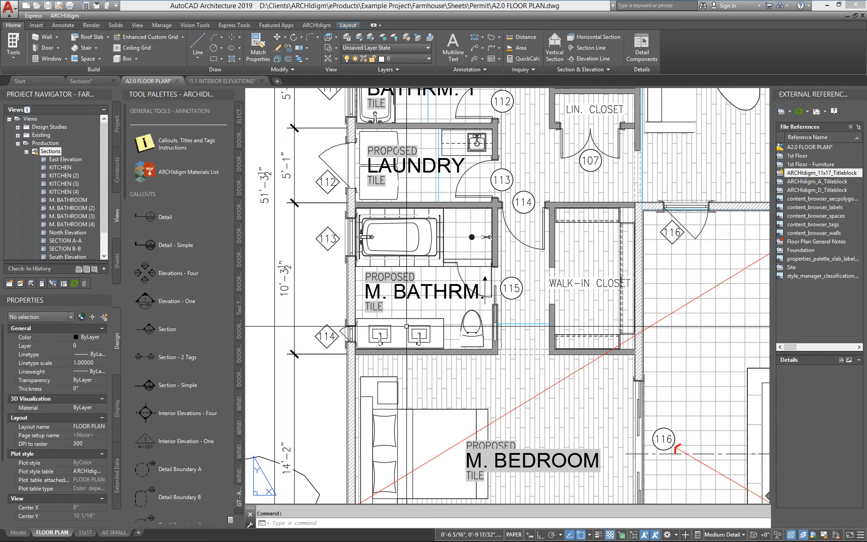
left_click(95, 81)
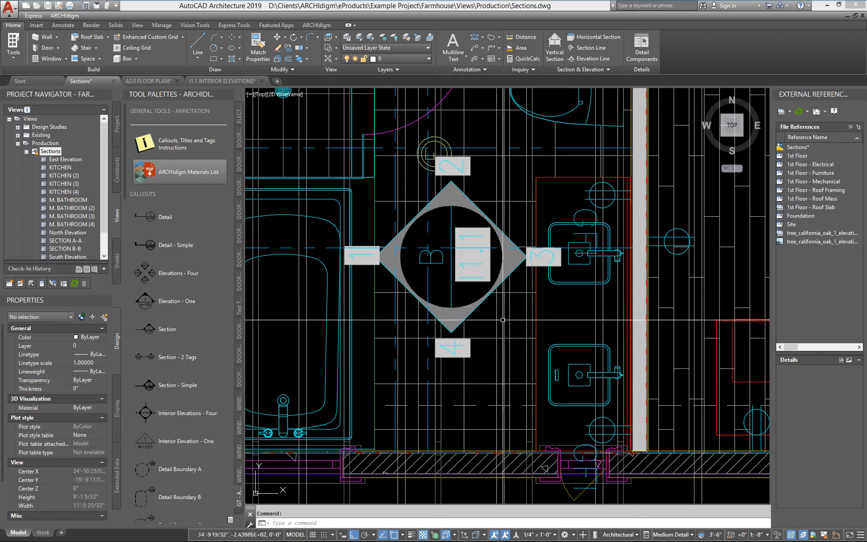
Examine how the building plan and the master bathroom callout are oriented in the Sections drawing
scroll(490, 380, "down", 8)
middle_click_drag(489, 381, 482, 398)
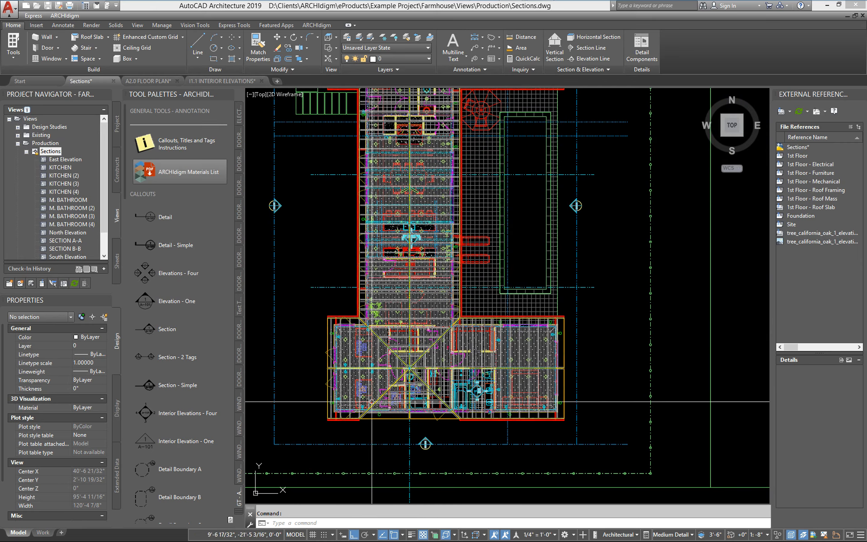
mouse_move(480, 275)
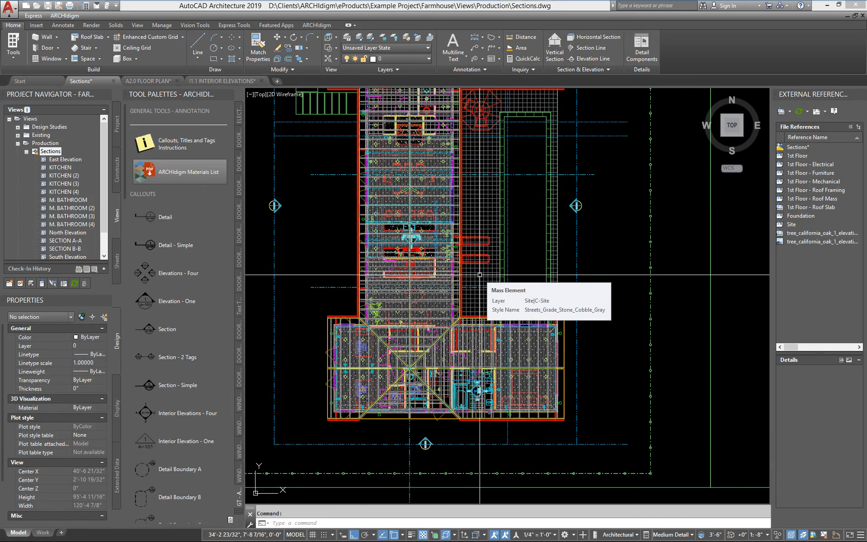
scroll(482, 409, "up", 2)
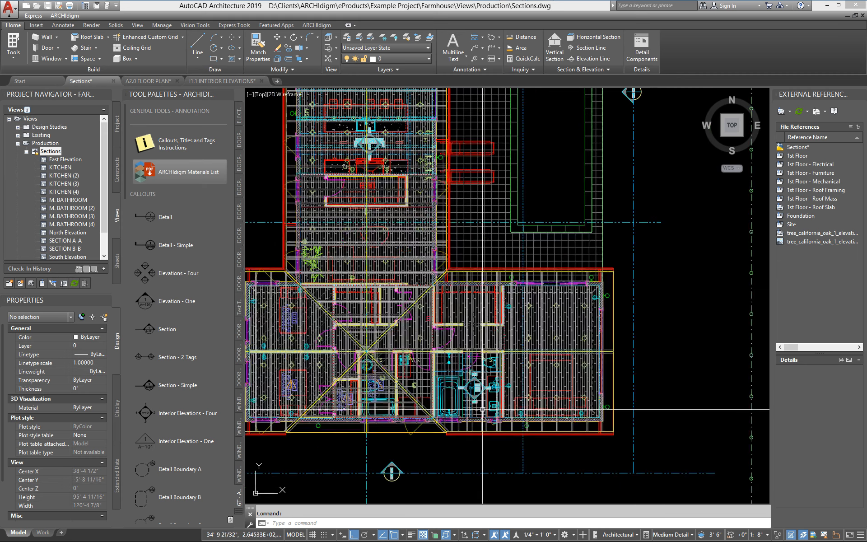
scroll(286, 327, "down", 4)
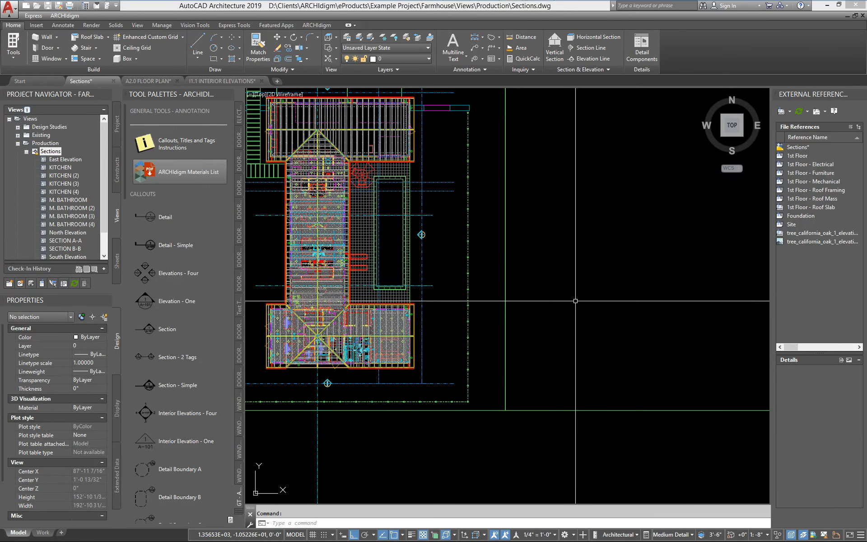
scroll(338, 364, "up", 4)
middle_click_drag(337, 364, 353, 342)
scroll(410, 330, "up", 2)
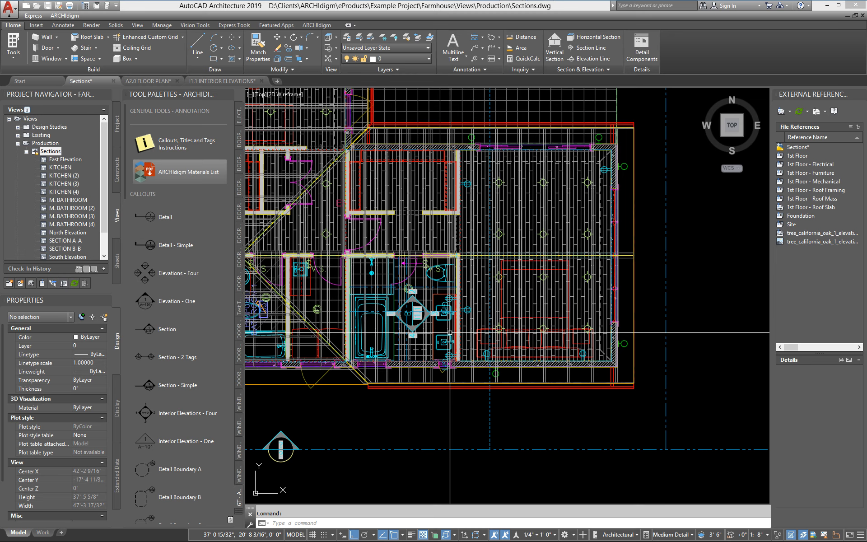
Rotate the UCS 90 degrees about the Z axis and set the plan view to the current UCS
key("Return")
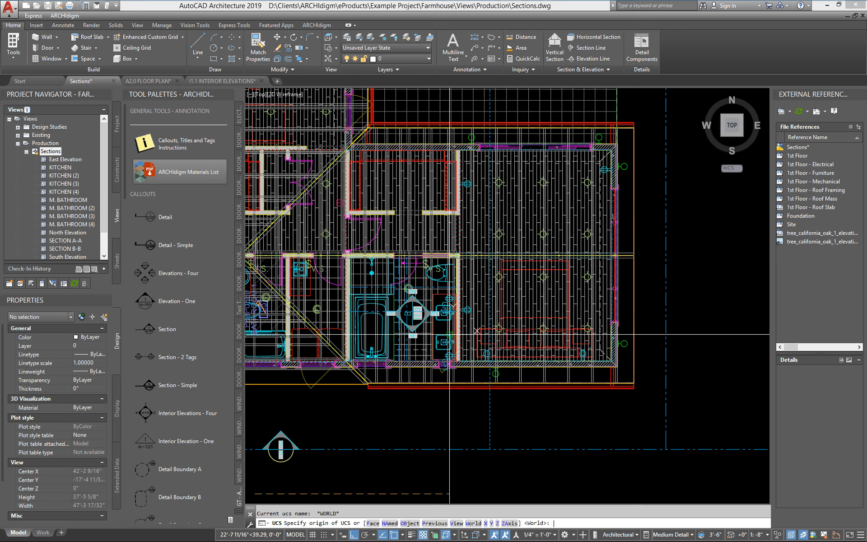
type("z")
key("Return")
type("90")
key("Return")
type("PLAN")
key("Return")
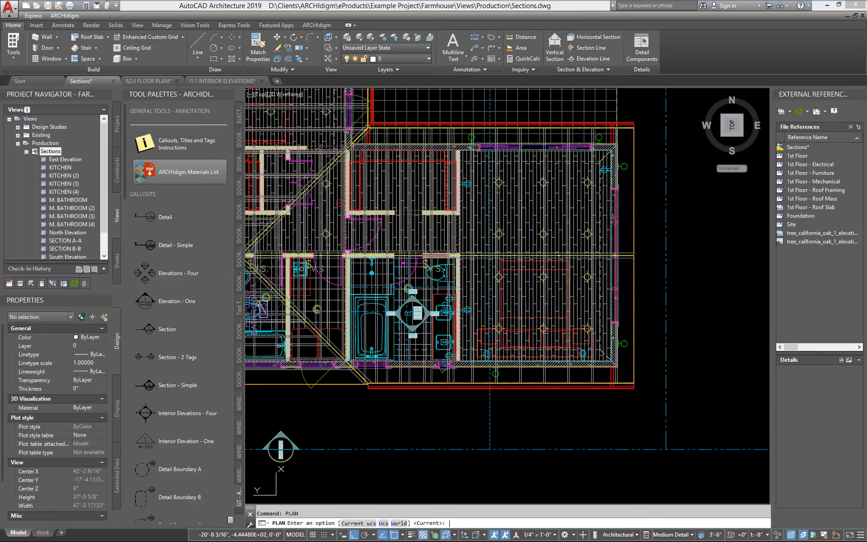
key("Return")
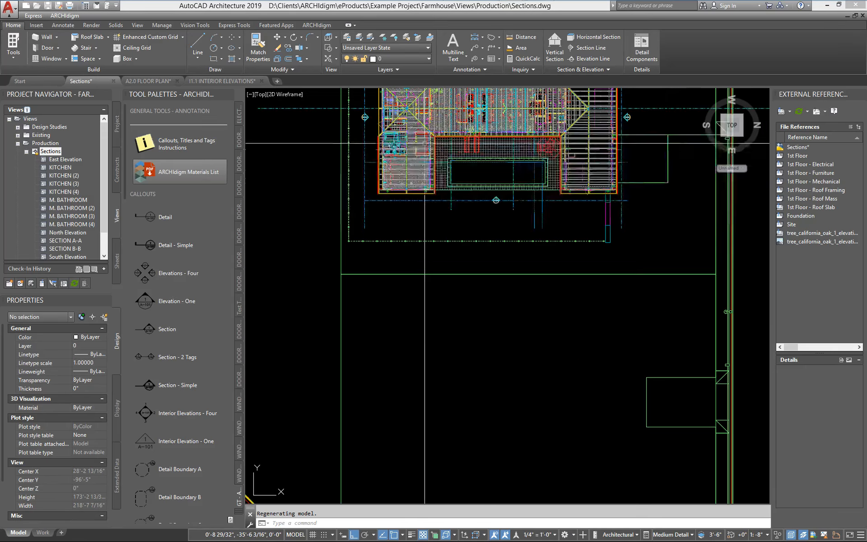
Copy all five blocks of the master bathroom's four-way interior elevation callout to the clipboard
scroll(417, 263, "up", 10)
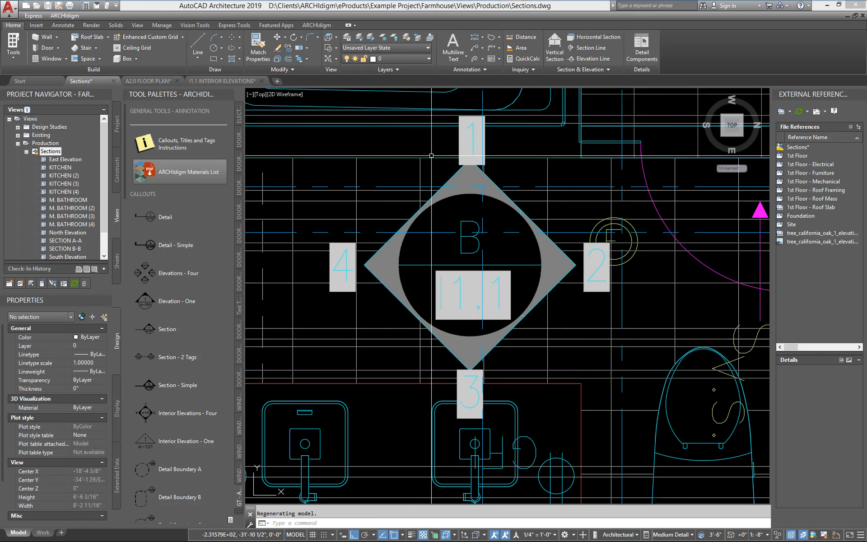
left_click(459, 137)
left_click(597, 270)
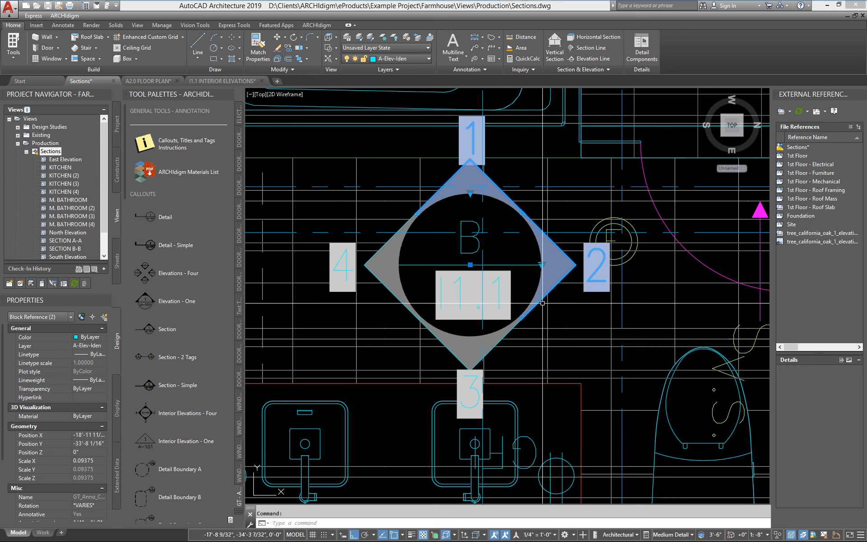
left_click(522, 263)
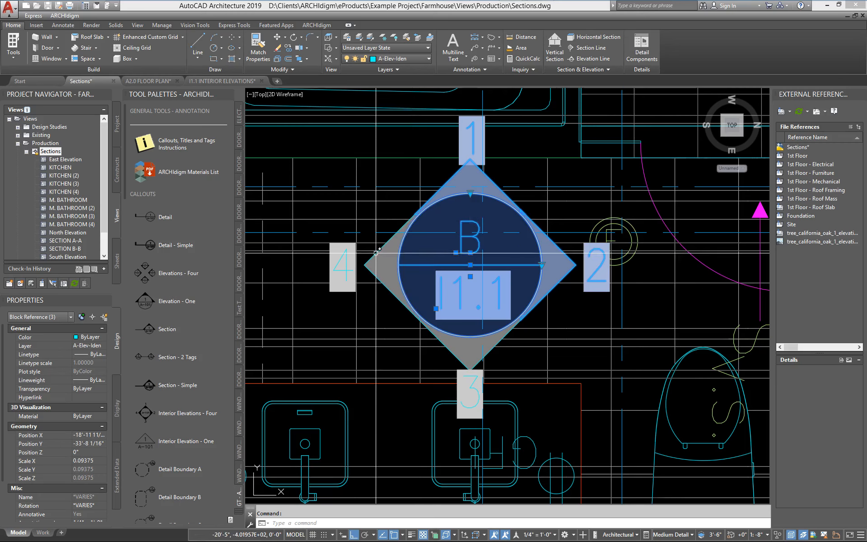
left_click(459, 350)
left_click(522, 309)
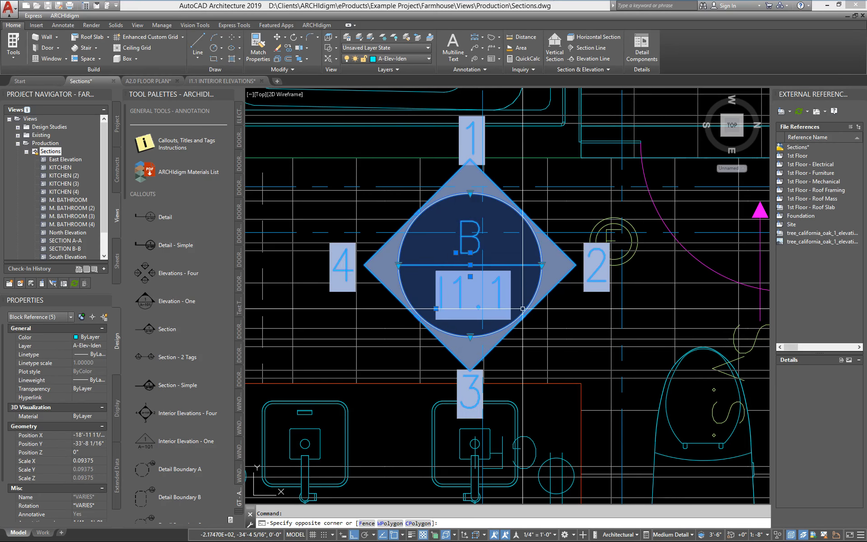
scroll(486, 273, "down", 2)
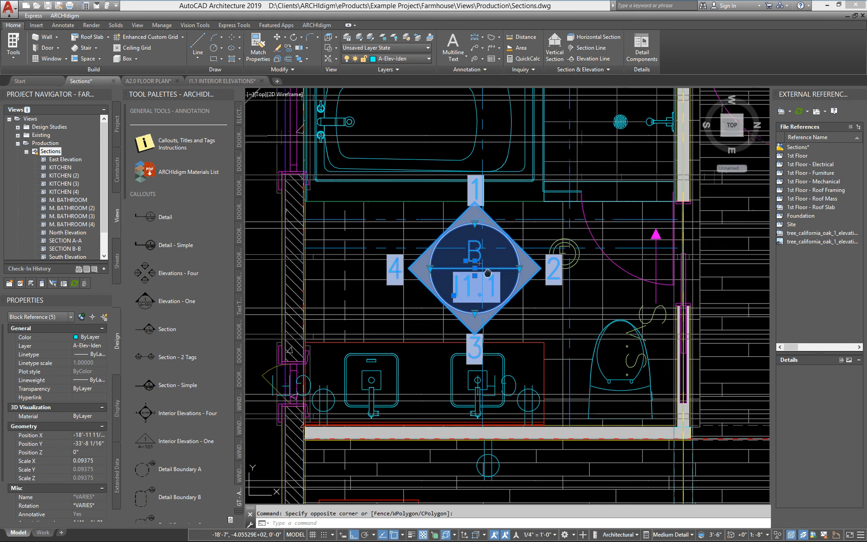
middle_click_drag(488, 273, 458, 273)
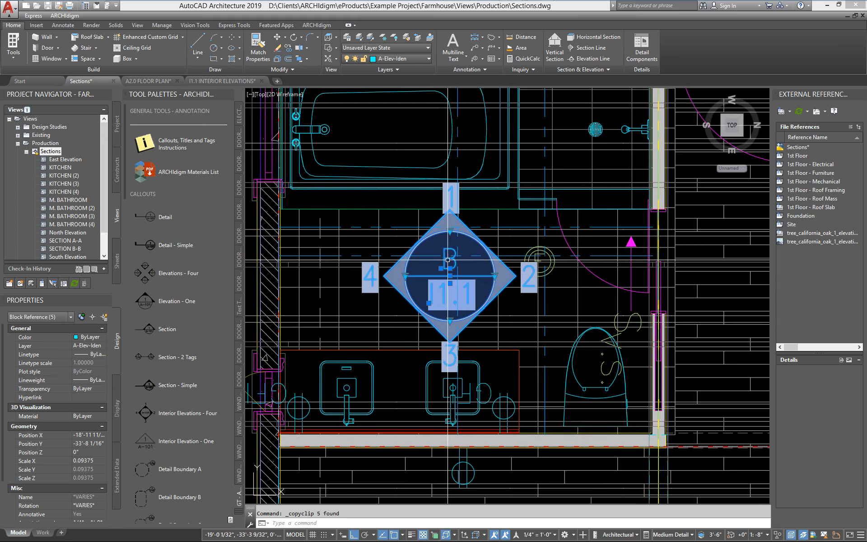
Paste the copied master bathroom callout into the A2.0 FLOOR PLAN viewport beside the toilet, with object snap off
key("ctrl+Tab")
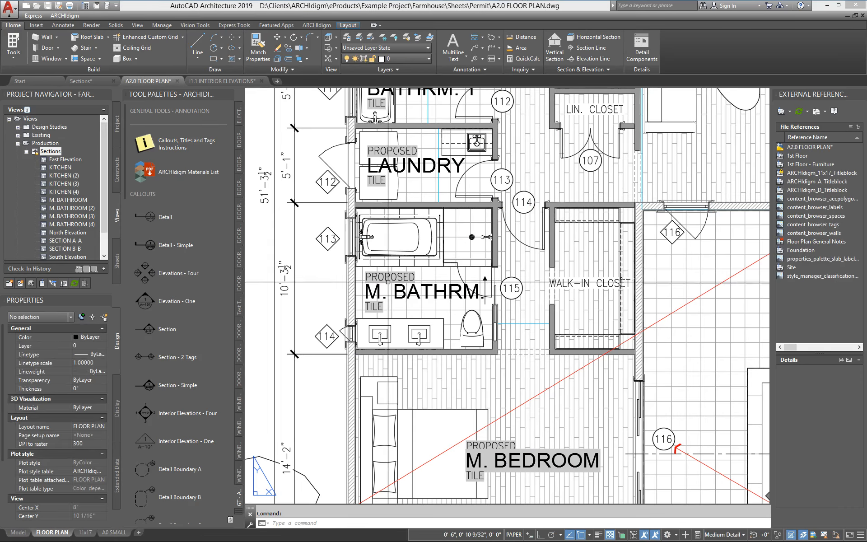
double_click(401, 309)
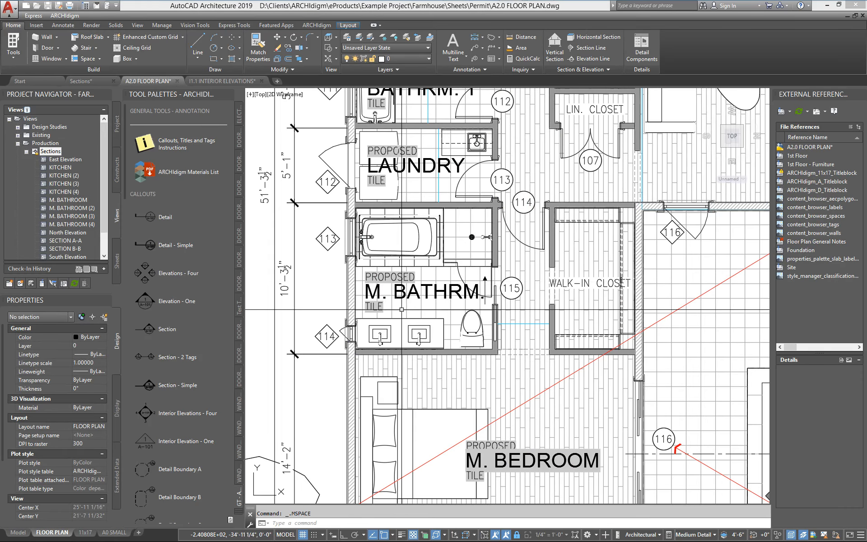
scroll(409, 290, "up", 3)
key("ctrl+v")
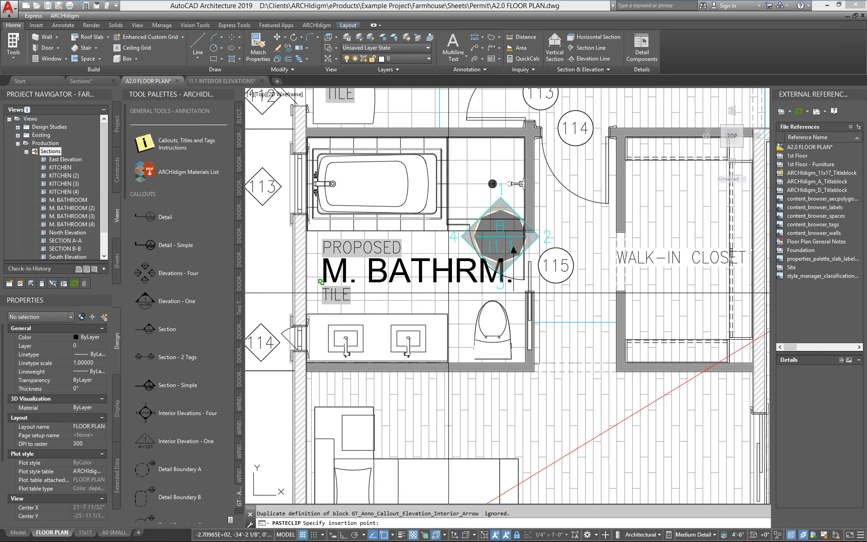
scroll(408, 260, "up", 2)
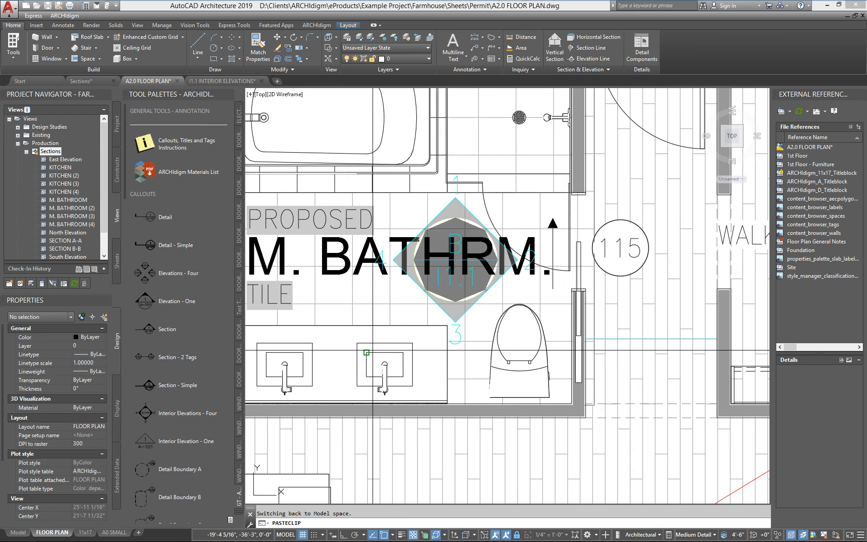
key("F3")
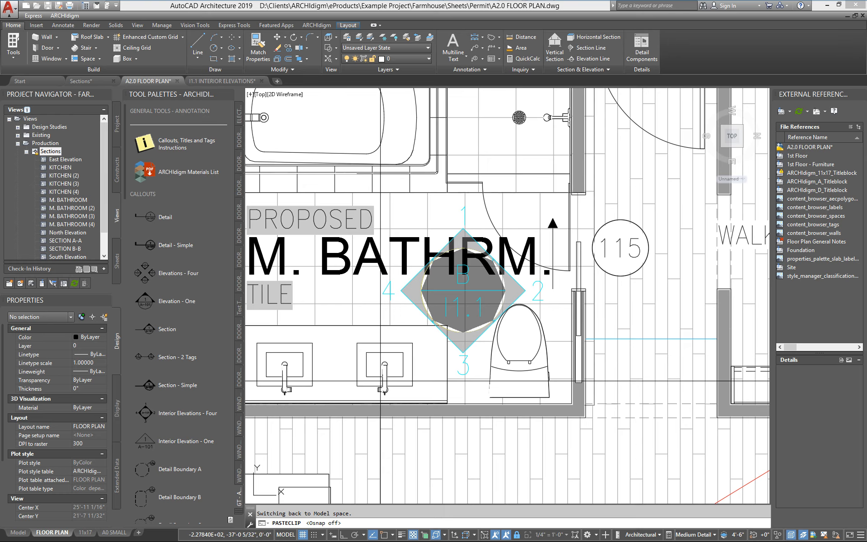
middle_click_drag(381, 382, 392, 352)
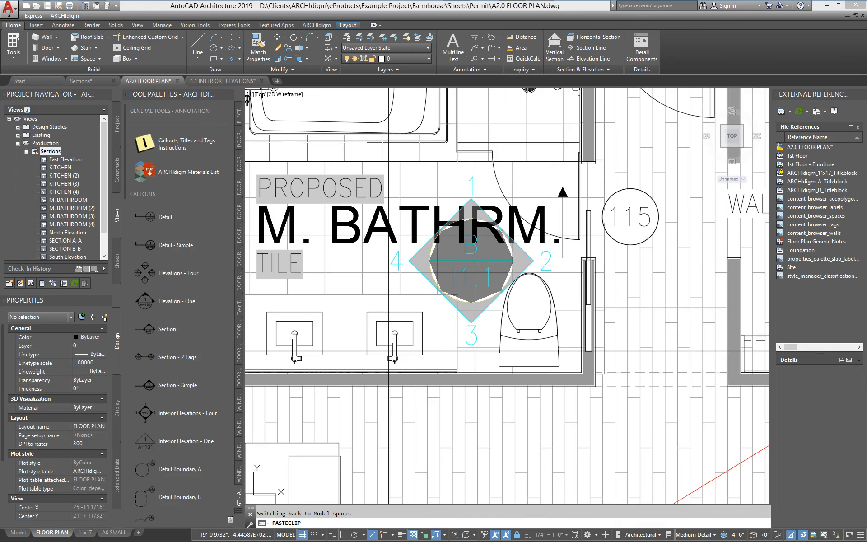
middle_click_drag(288, 323, 405, 388)
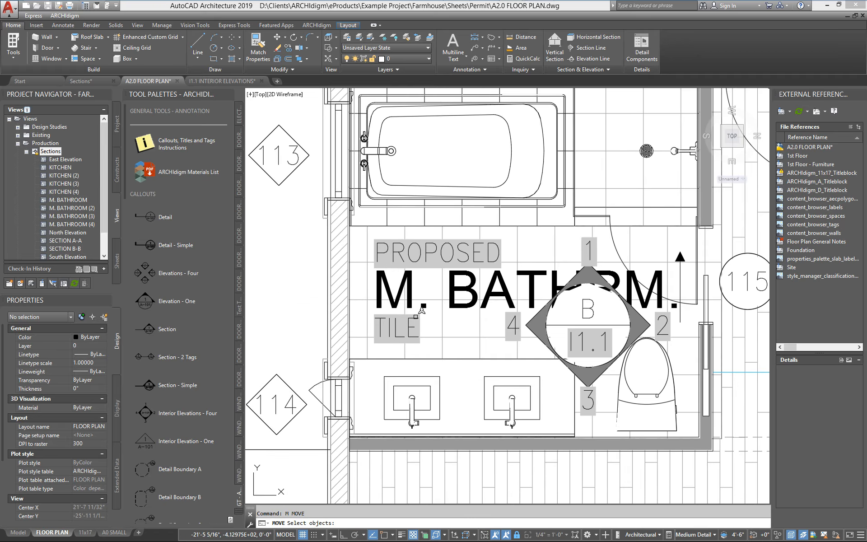
Move the M. BATHRM. room tag up above the pasted elevation callout, over the lower part of the bathtub
middle_click_drag(415, 328, 475, 318)
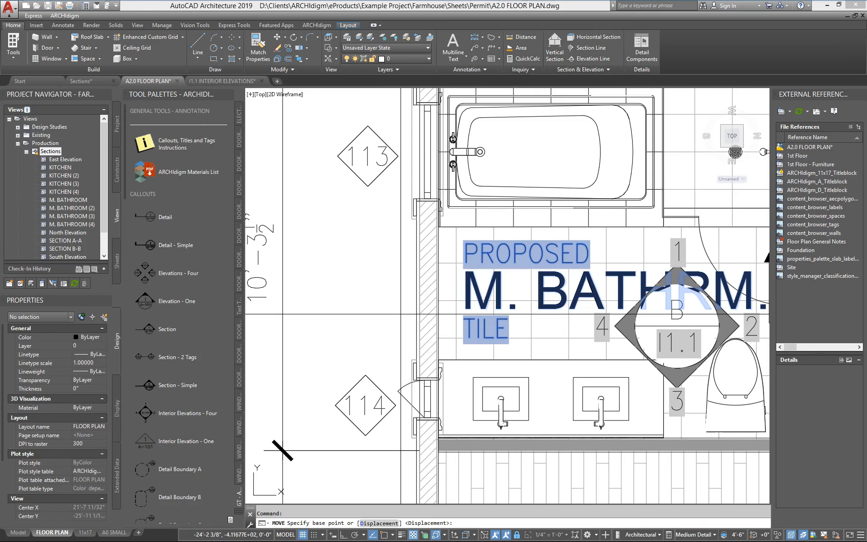
left_click(407, 306)
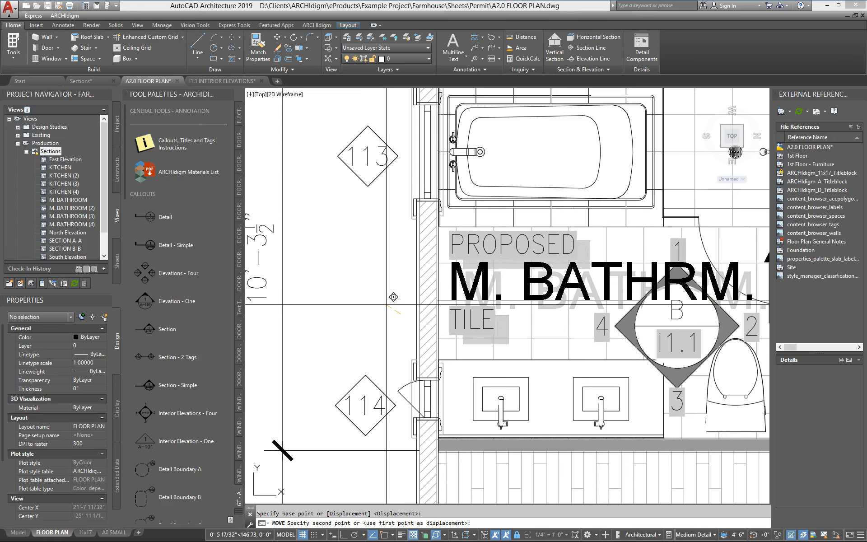
mouse_move(394, 296)
middle_mouse_down()
mouse_move(334, 296)
mouse_move(335, 317)
middle_mouse_up()
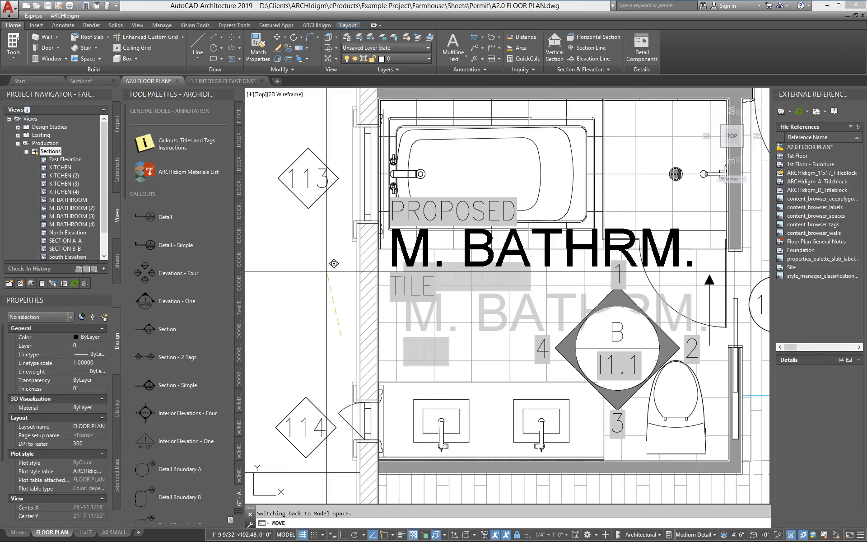
key("Escape")
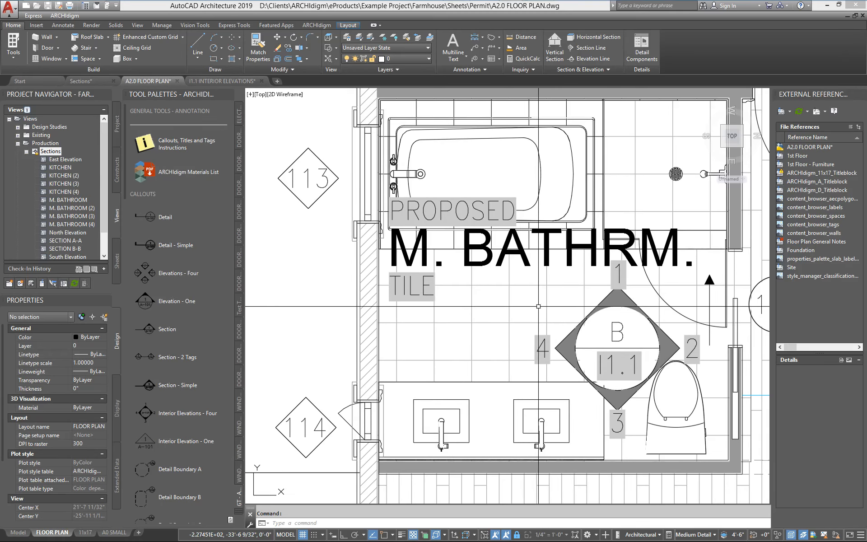
Move the M. BATHRM. room tag slightly back down towards the elevation callout
scroll(521, 293, "down", 3)
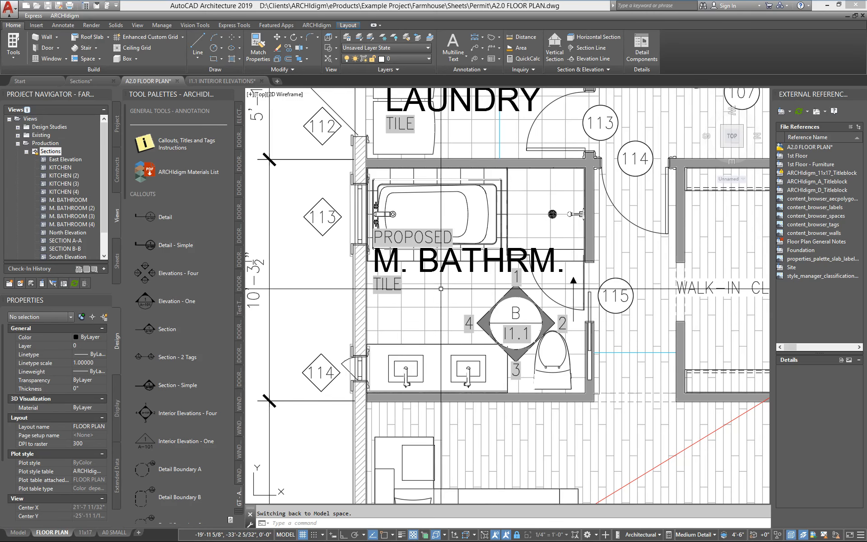
type("m")
key("Return")
left_click(402, 283)
key("Return")
left_click(316, 274)
left_click(310, 287)
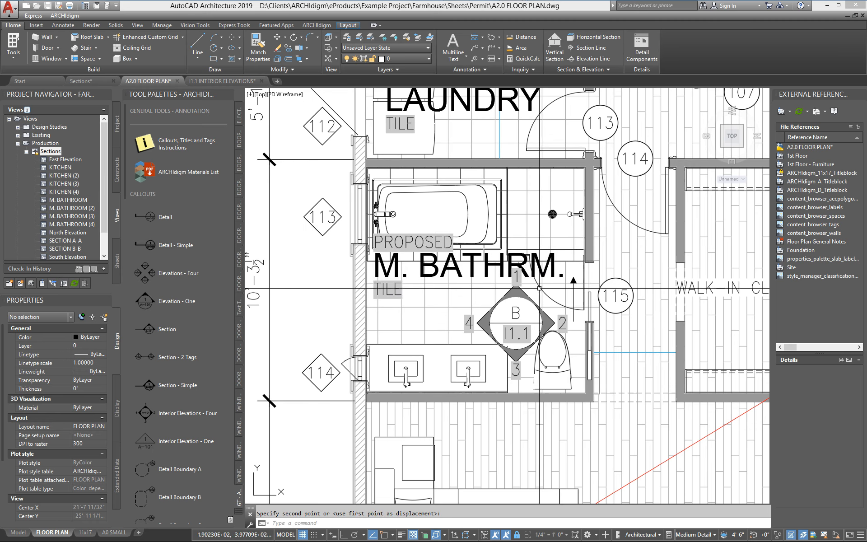
Check the master bathroom callout's sheet reference against the title block and elevation layout of sheet I1.1 INTERIOR ELEVATIONS
scroll(575, 381, "up", 3)
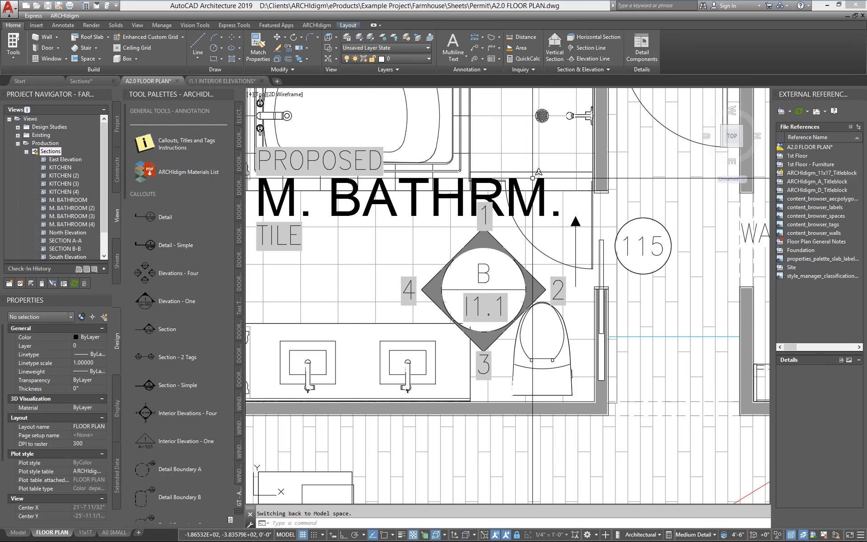
left_click(218, 83)
middle_click_drag(587, 348, 407, 221)
scroll(406, 222, "down", 4)
middle_click_drag(593, 367, 446, 327)
scroll(641, 431, "up", 2)
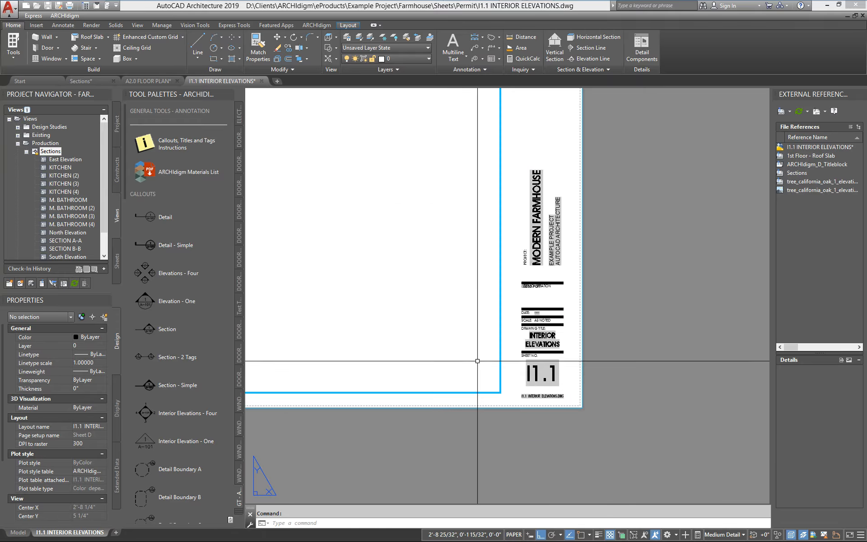
scroll(561, 379, "down", 2)
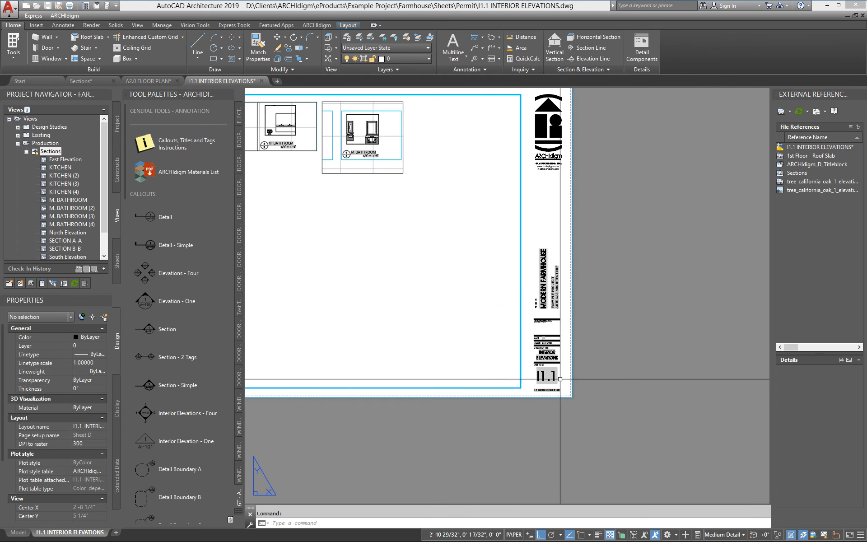
middle_click_drag(328, 292, 502, 387)
left_click(146, 80)
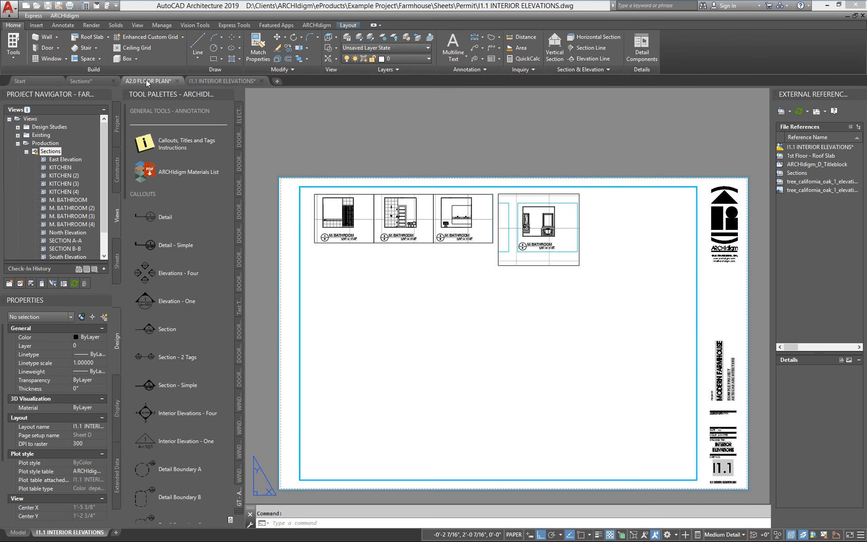
scroll(452, 298, "down", 10)
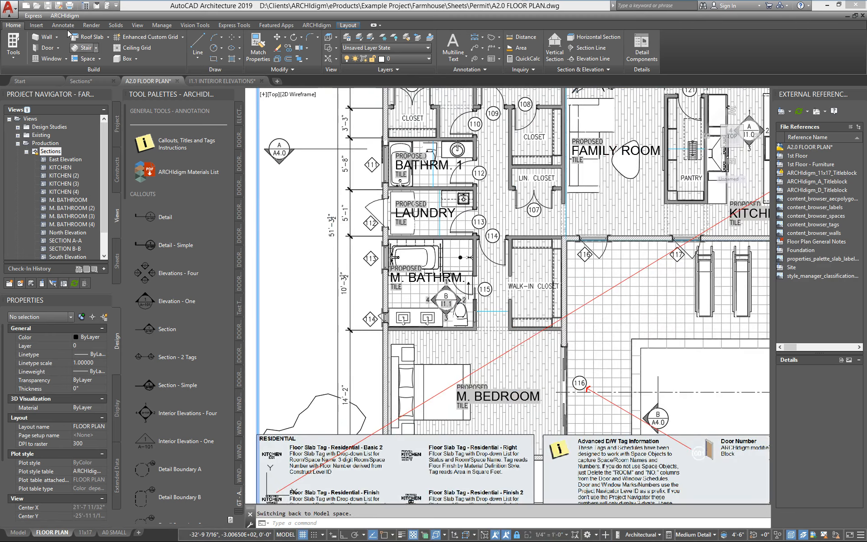
Save the A2.0 FLOOR PLAN, Sections and I1.1 INTERIOR ELEVATIONS drawings, and return to the master bathroom on the floor plan
left_click(83, 81)
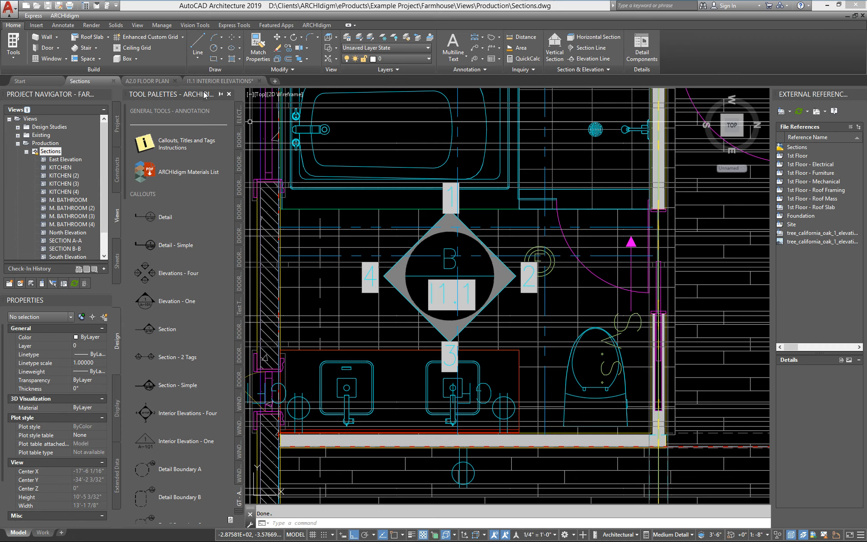
left_click(220, 81)
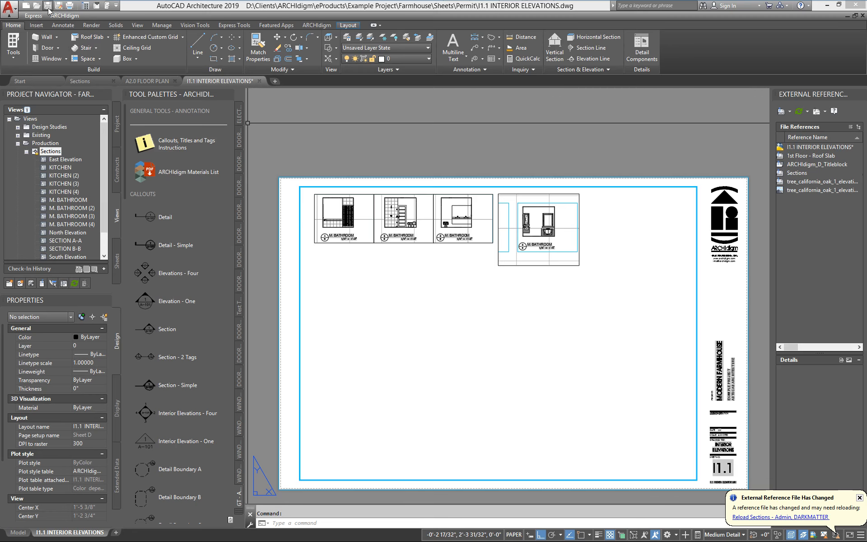
left_click(147, 80)
scroll(443, 306, "up", 8)
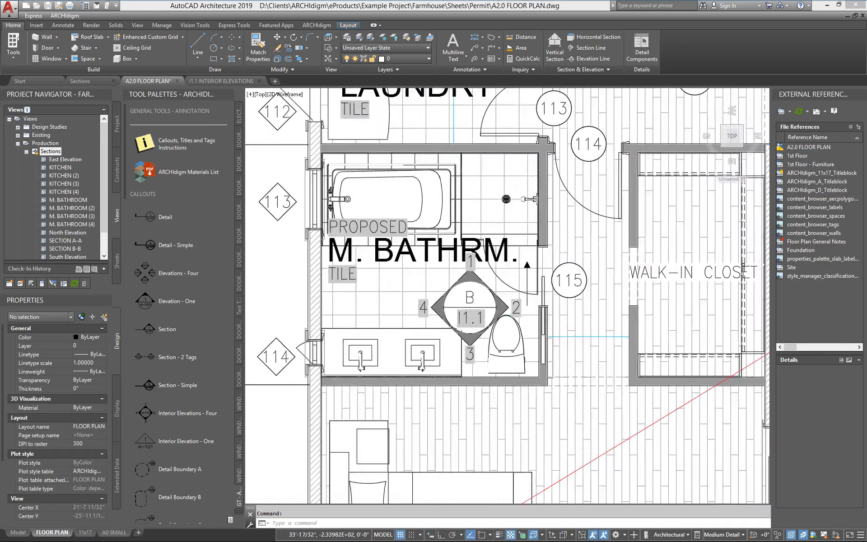
Set the visibility of the master bathroom callout's arrow 1 to Off
middle_click_drag(547, 338, 541, 340)
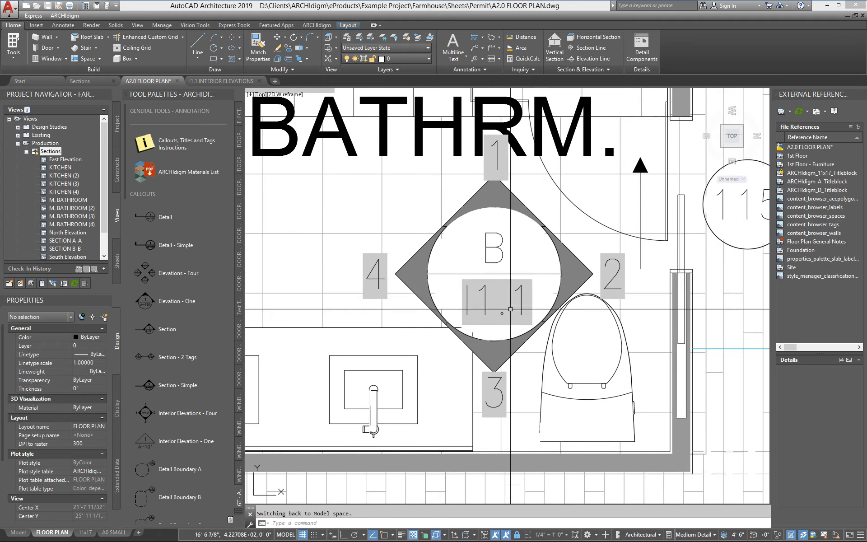
left_click(541, 220)
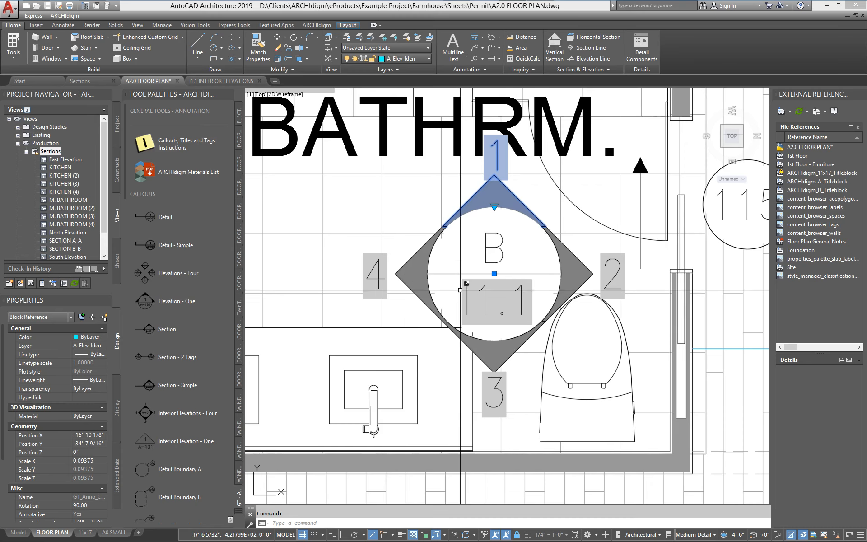
left_click(495, 206)
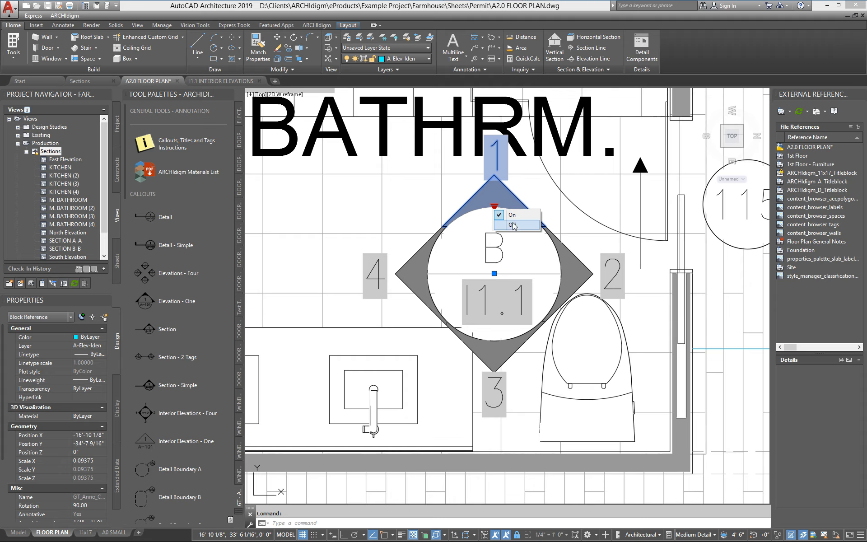
left_click(513, 226)
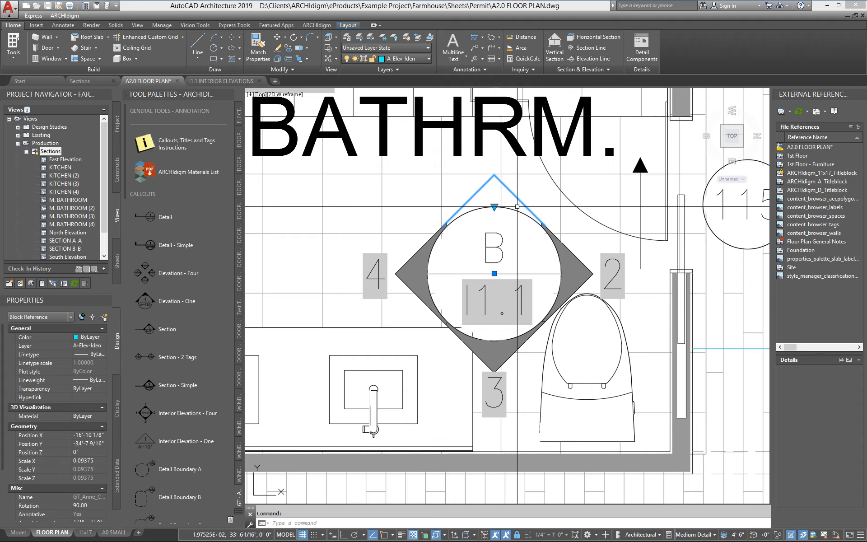
key("Escape")
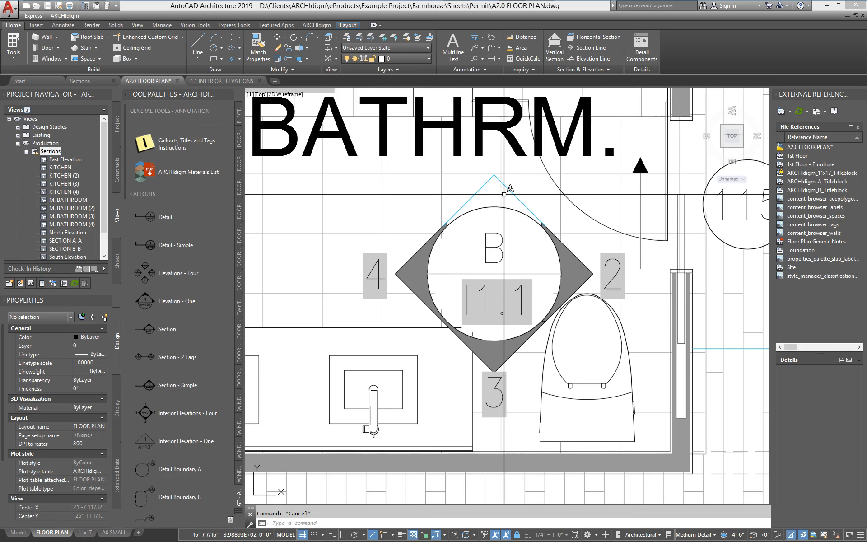
Set the visibility of the master bathroom callout's arrow 4 to Off
left_click(413, 257)
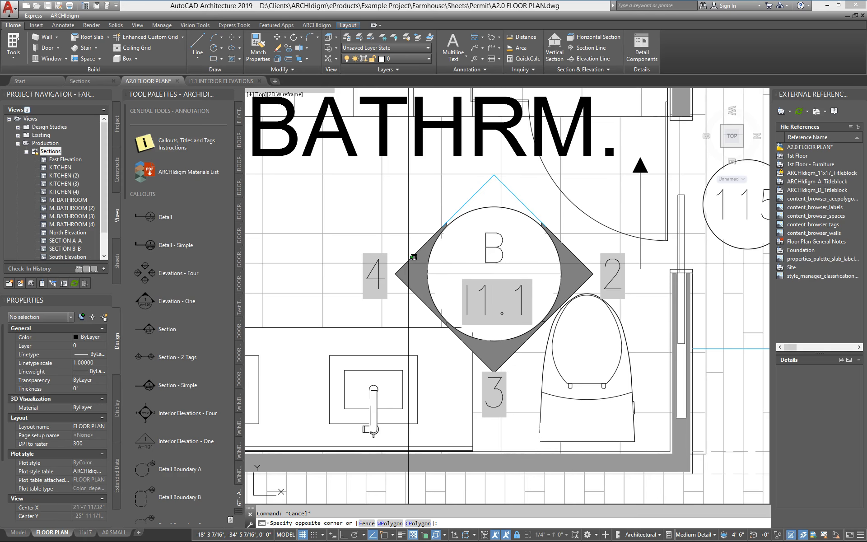
left_click(407, 255)
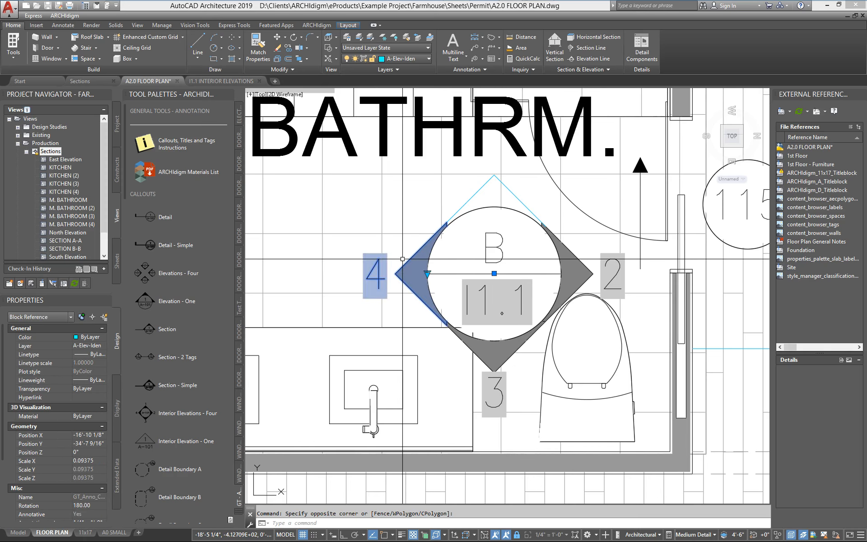
left_click(428, 274)
left_click(448, 291)
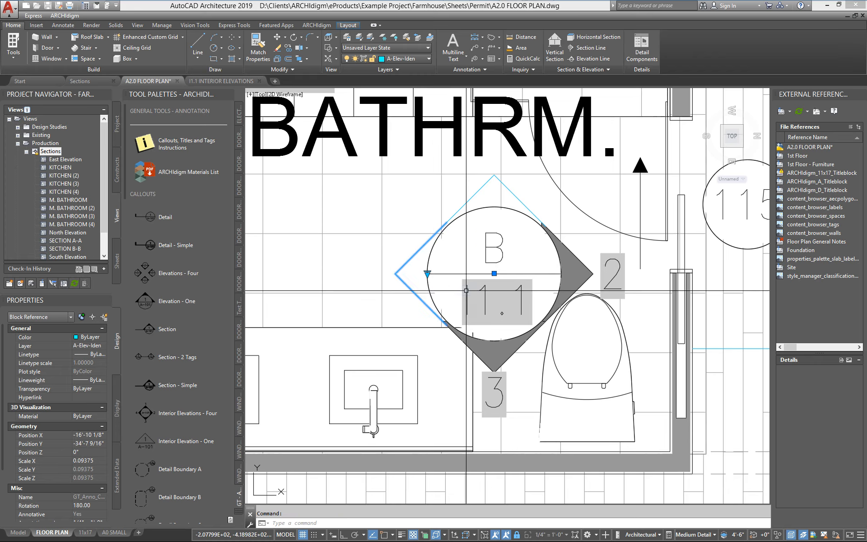
Set the visibility of callout arrows 4 and 1 back to On and clear the selection
left_click(428, 273)
left_click(442, 281)
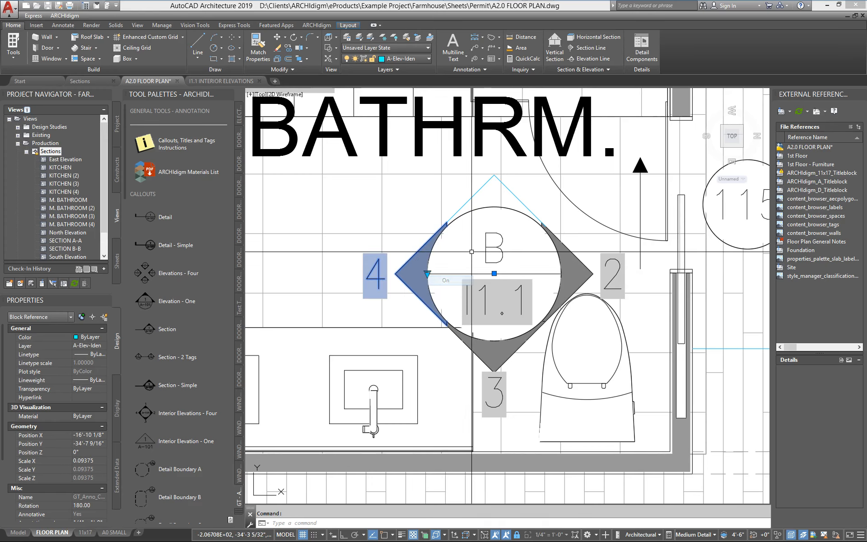
left_click(513, 194)
left_click(494, 208)
left_click(506, 217)
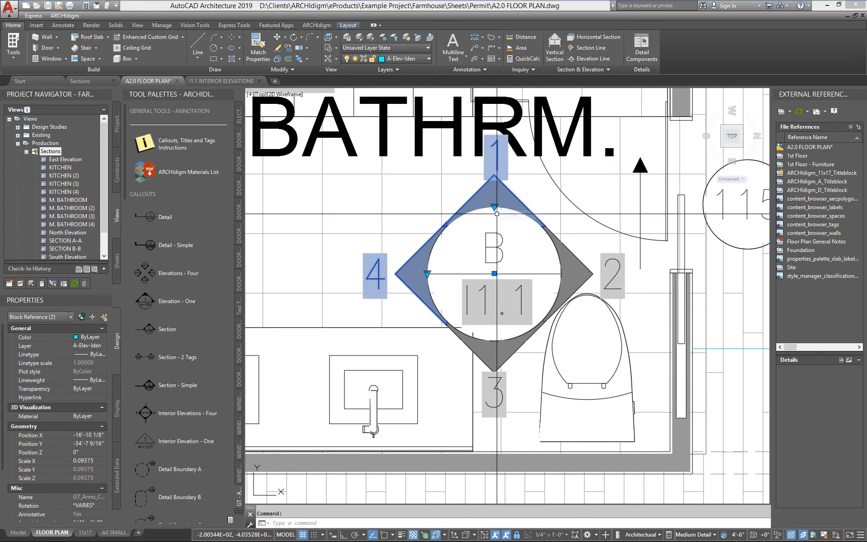
key("Escape")
Save and close the A2.0 FLOOR PLAN drawing
scroll(474, 218, "down", 4)
scroll(476, 224, "down", 6)
middle_click_drag(476, 224, 421, 248)
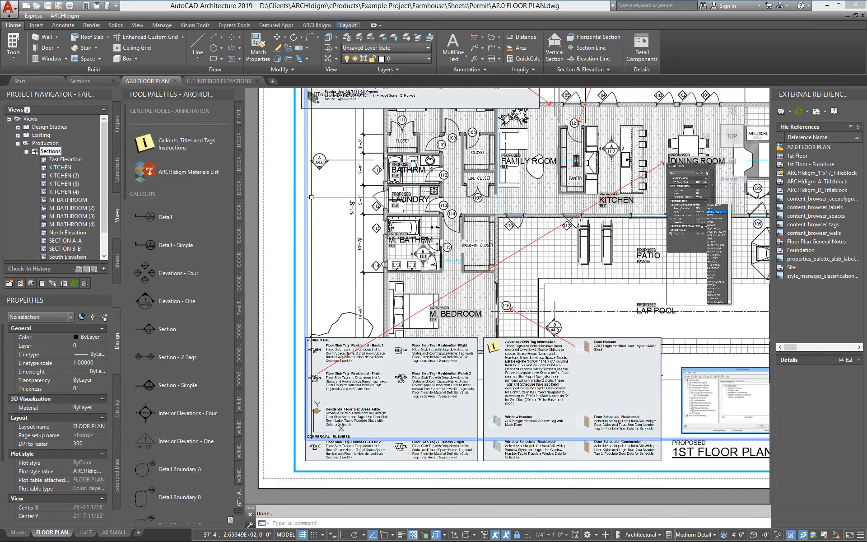
left_click(863, 14)
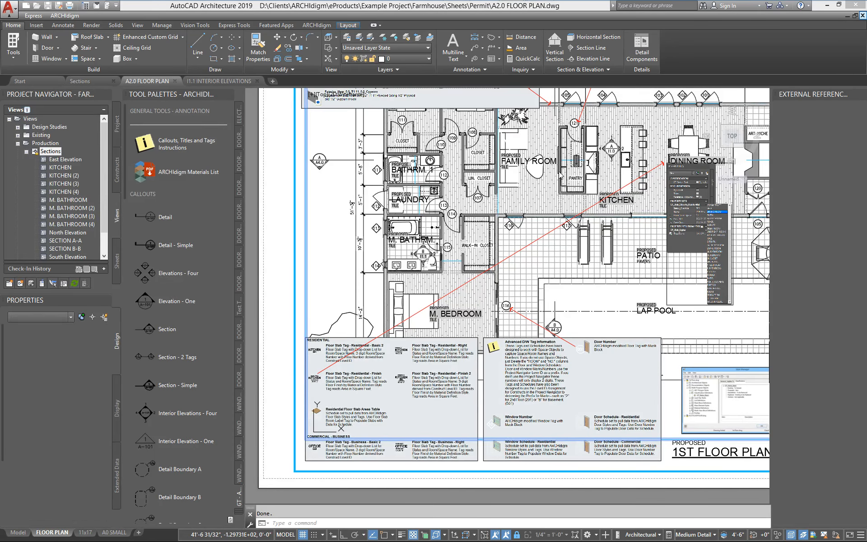
middle_click_drag(436, 287, 420, 256)
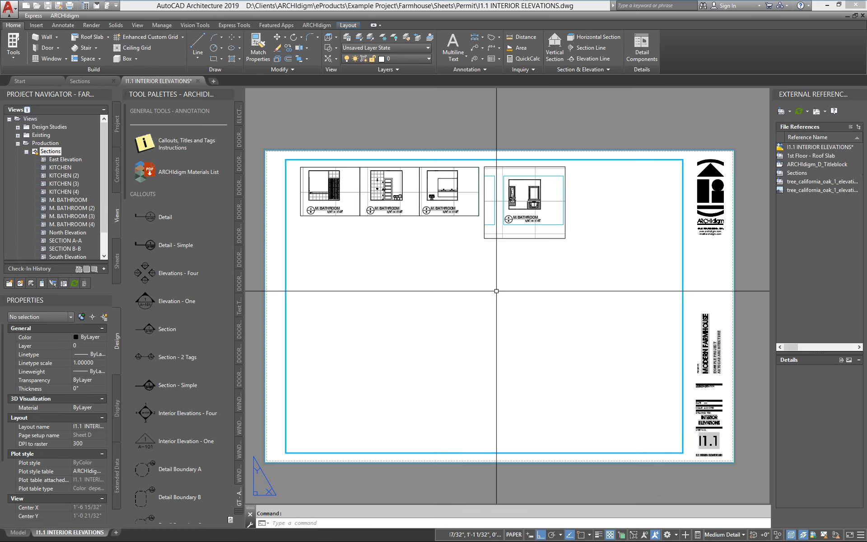
scroll(493, 280, "up", 3)
scroll(591, 280, "down", 2)
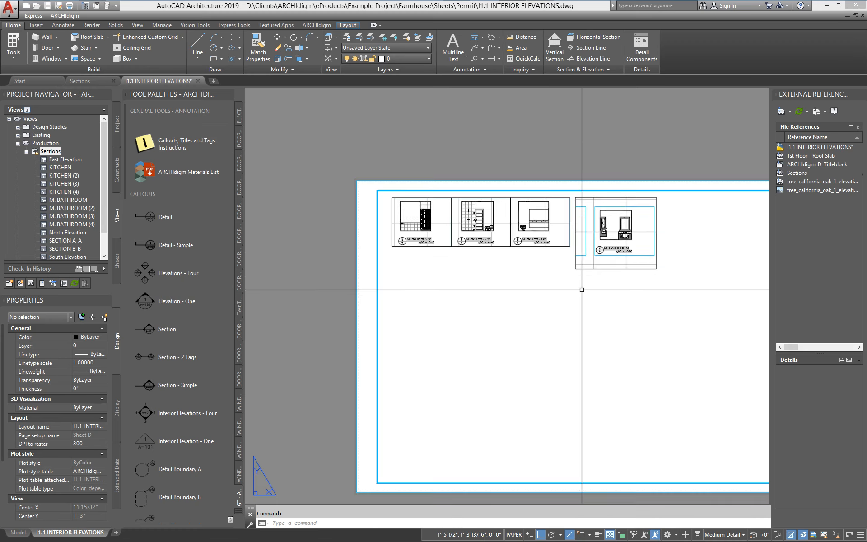
Add a new sheet numbered I1.2 and titled INTERIOR ELEVATIONS to the Permit subset, opening it for editing
middle_click_drag(638, 377, 569, 348)
scroll(571, 348, "down", 2)
scroll(513, 334, "up", 2)
middle_click_drag(504, 340, 455, 326)
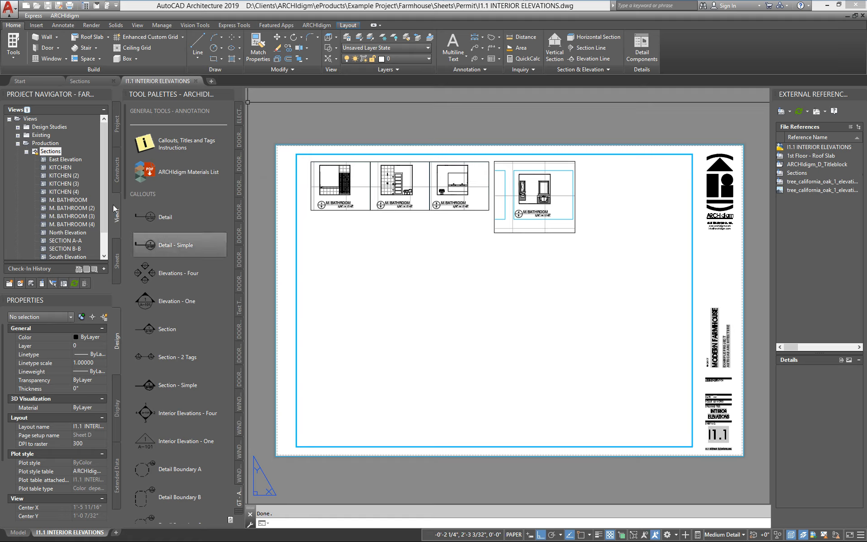
left_click_drag(105, 205, 107, 241)
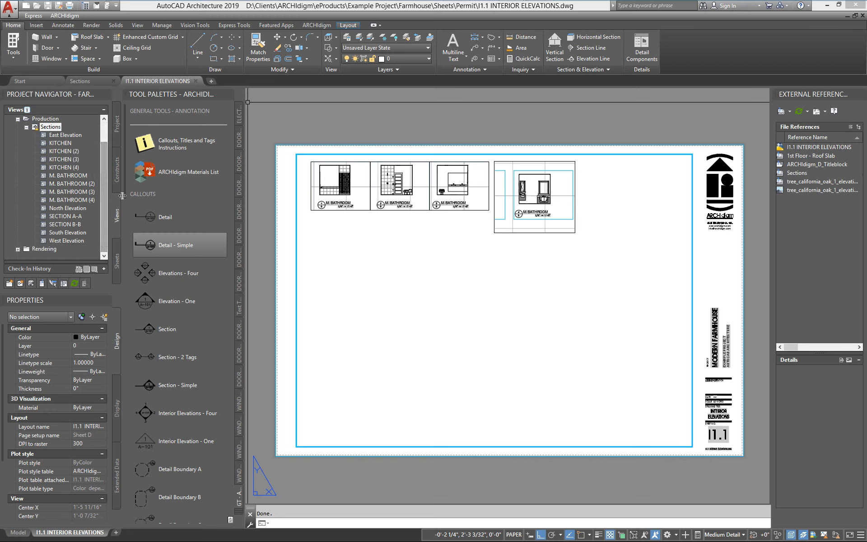
left_click(118, 250)
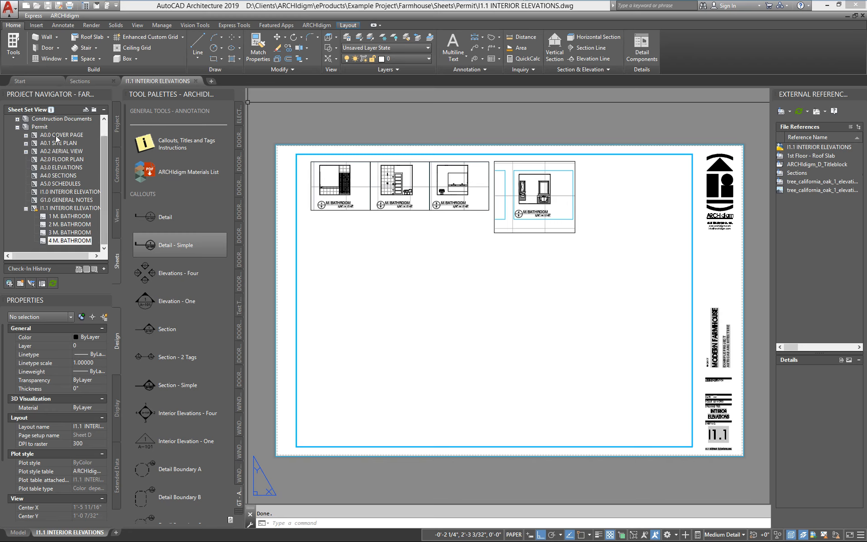
right_click(41, 129)
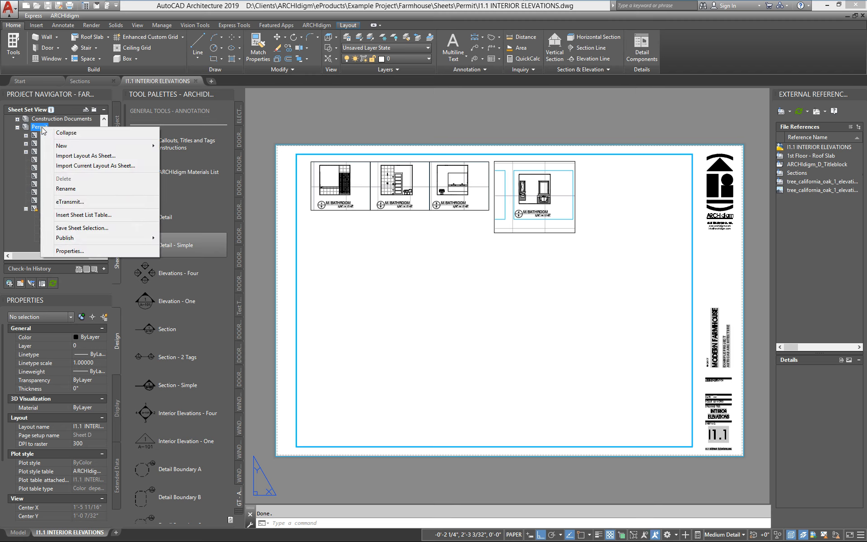
left_click(180, 156)
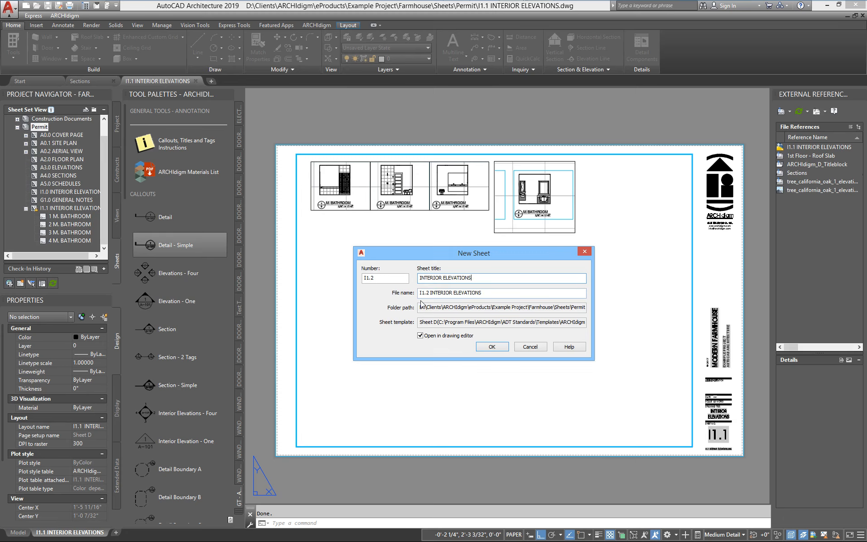
left_click(492, 349)
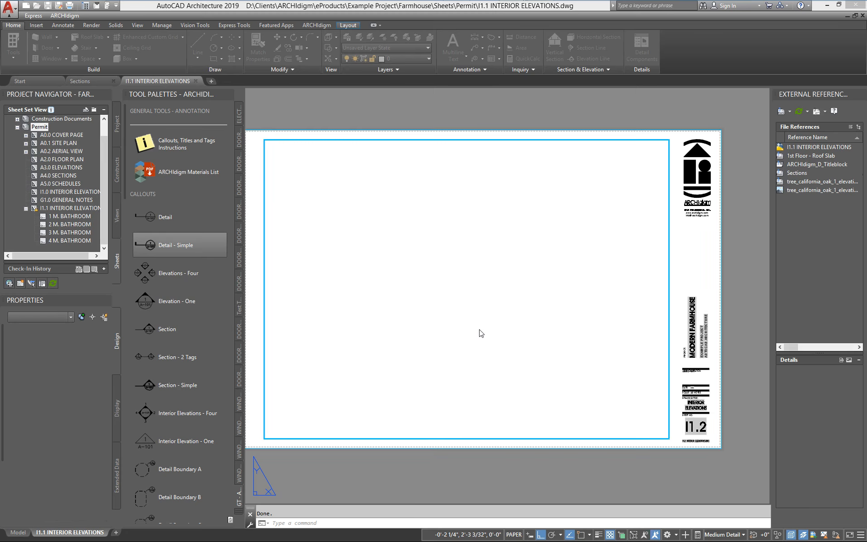
Erase the existing default viewport from the new I1.2 sheet
scroll(341, 400, "down", 5)
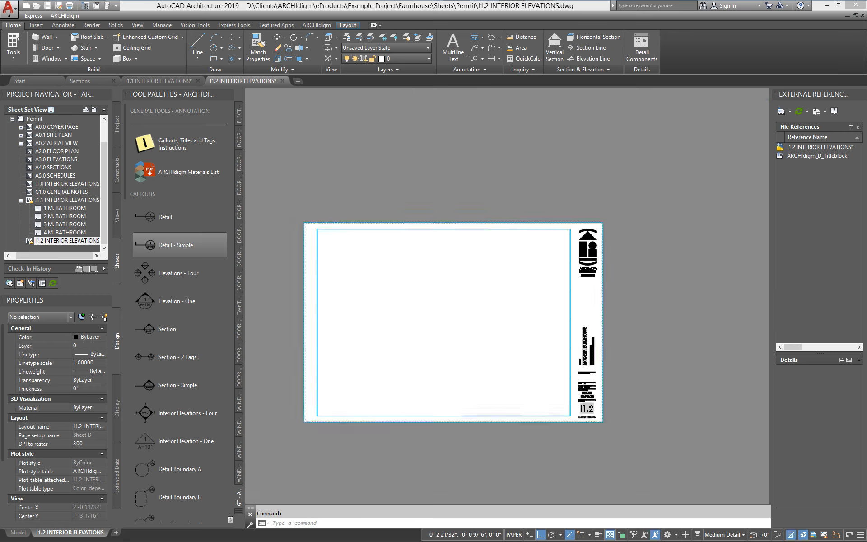
left_click(301, 433)
left_click(482, 278)
key("Delete")
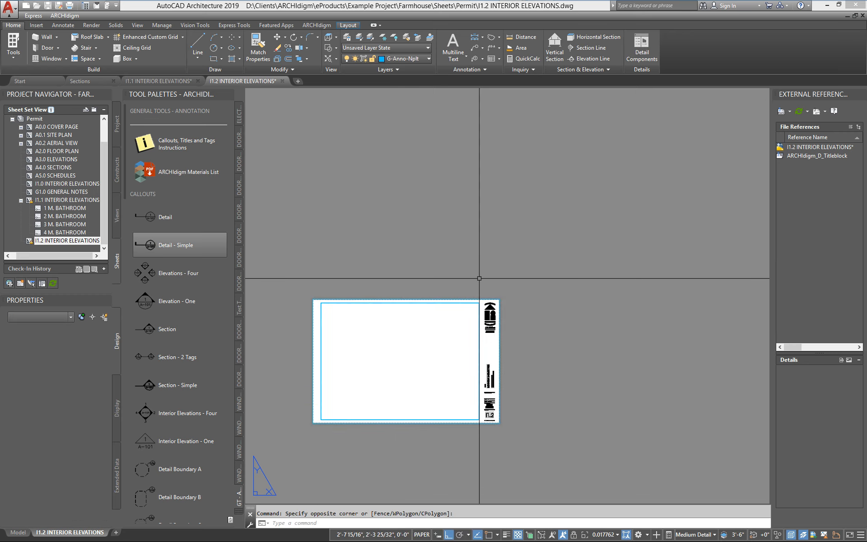
scroll(449, 325, "up", 4)
scroll(470, 310, "down", 4)
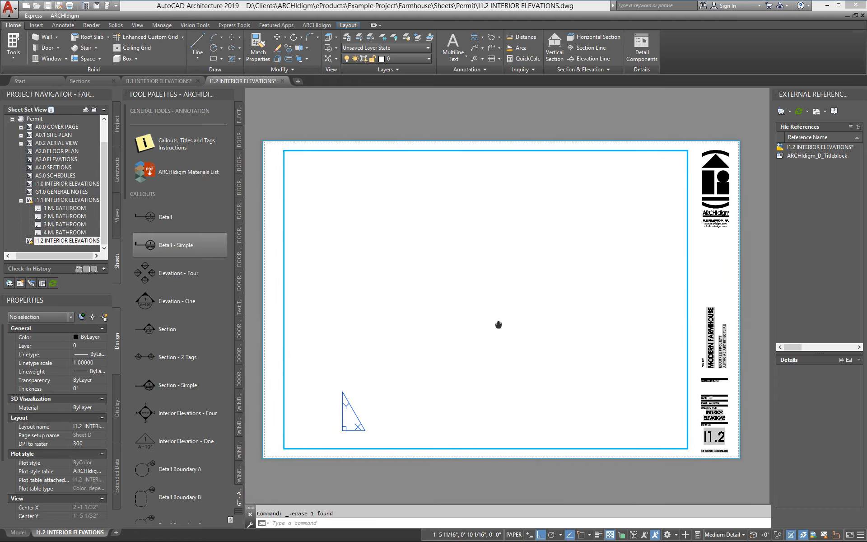
Copy the four master bathroom viewports from sheet I1.1 and paste them near the upper-left of sheet I1.2
left_click(164, 82)
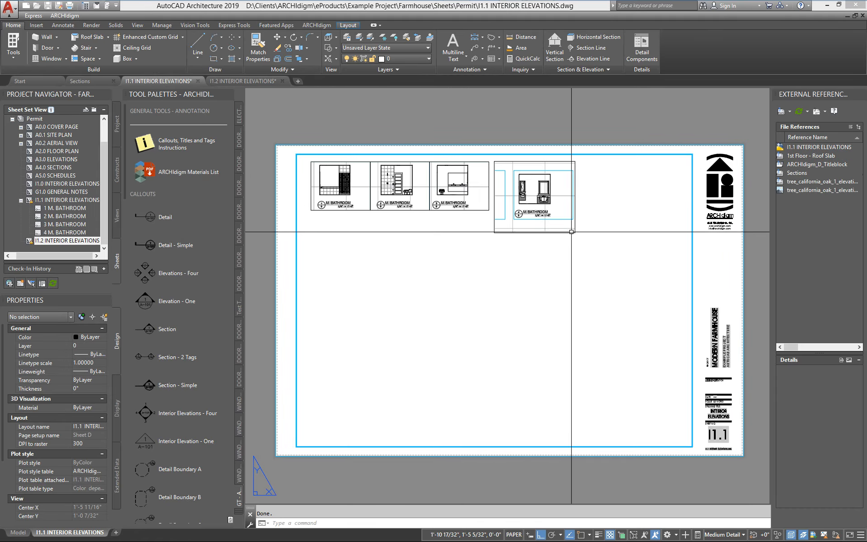
left_click(572, 250)
left_click(343, 193)
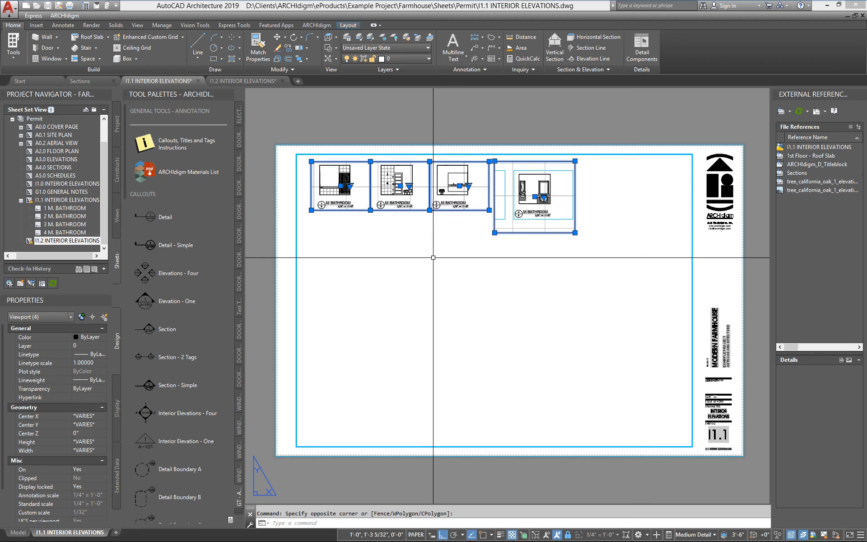
key("ctrl+c")
left_click(235, 81)
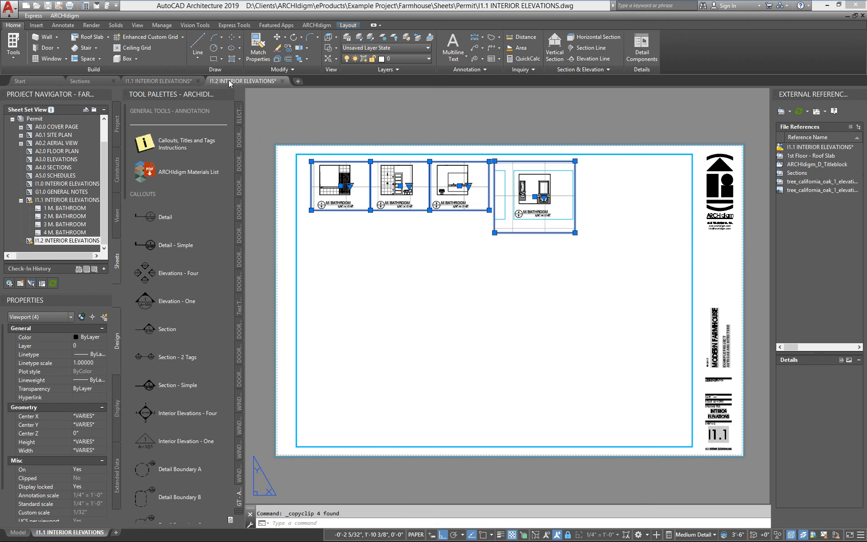
key("ctrl+v")
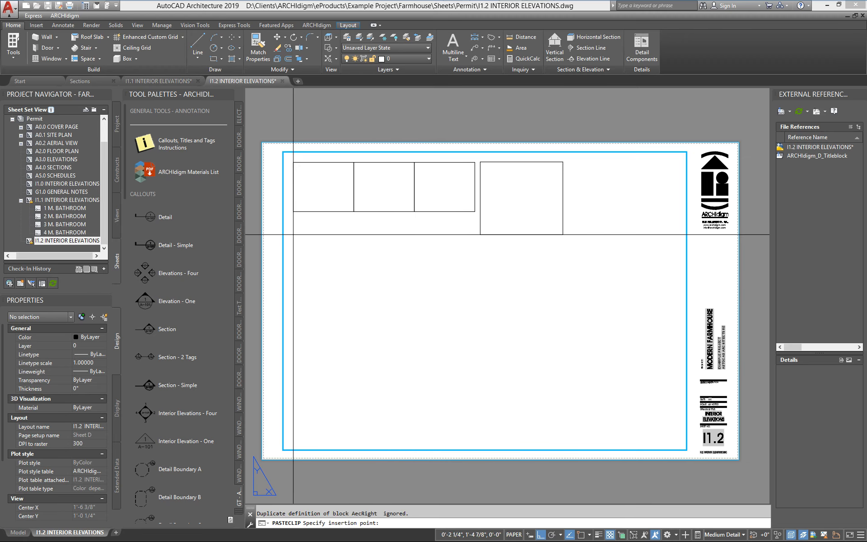
left_click(294, 234)
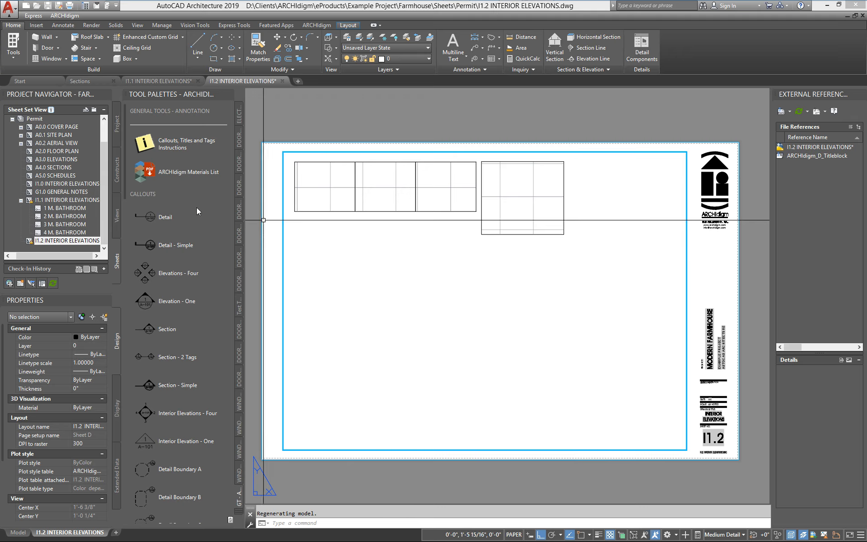
Erase the four pasted viewports from sheet I1.2
left_click(559, 251)
left_click(341, 208)
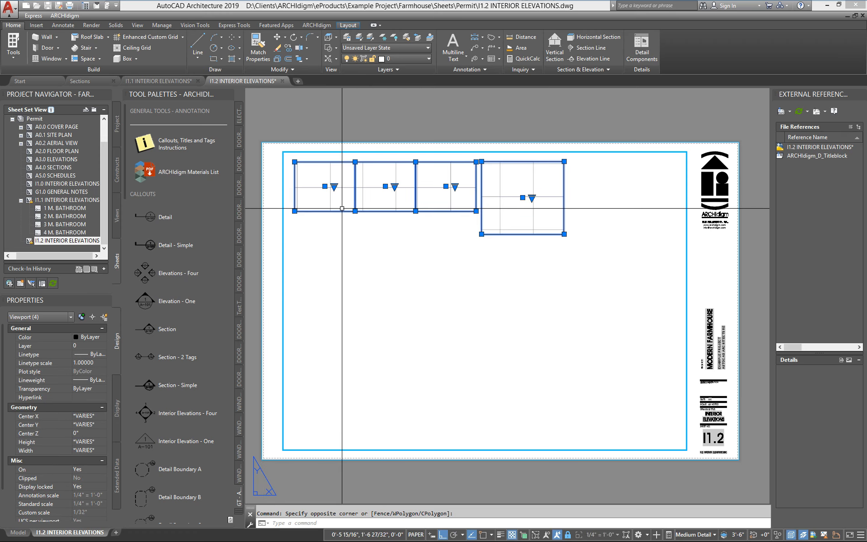
key("Delete")
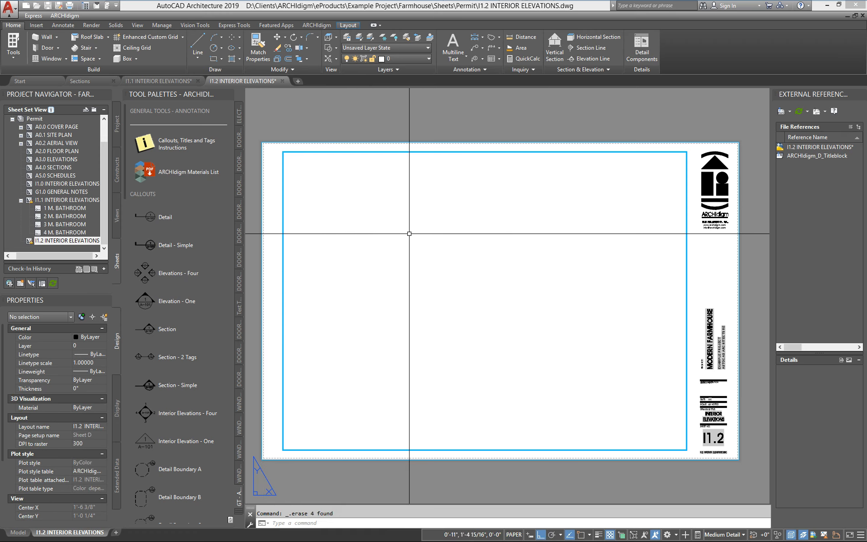
Erase the four master bathroom viewports from sheet I1.1 and save that sheet
left_click(178, 83)
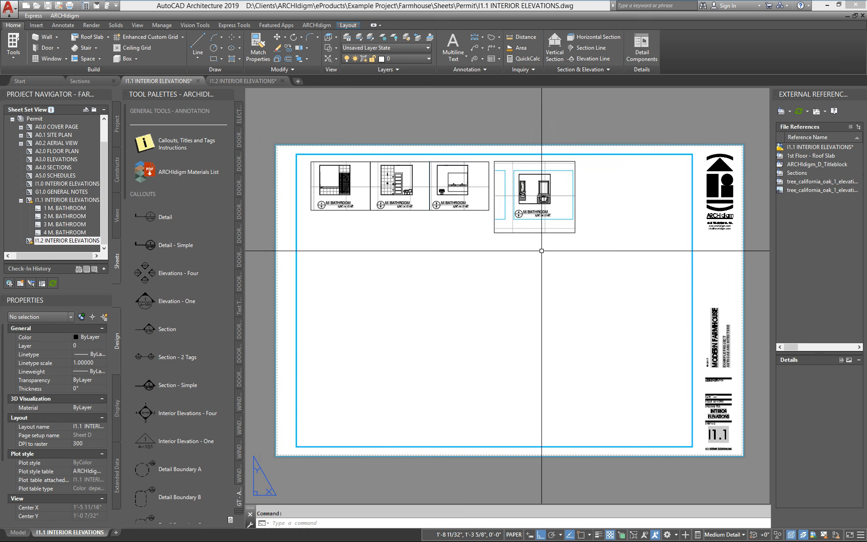
left_click(538, 248)
left_click(338, 190)
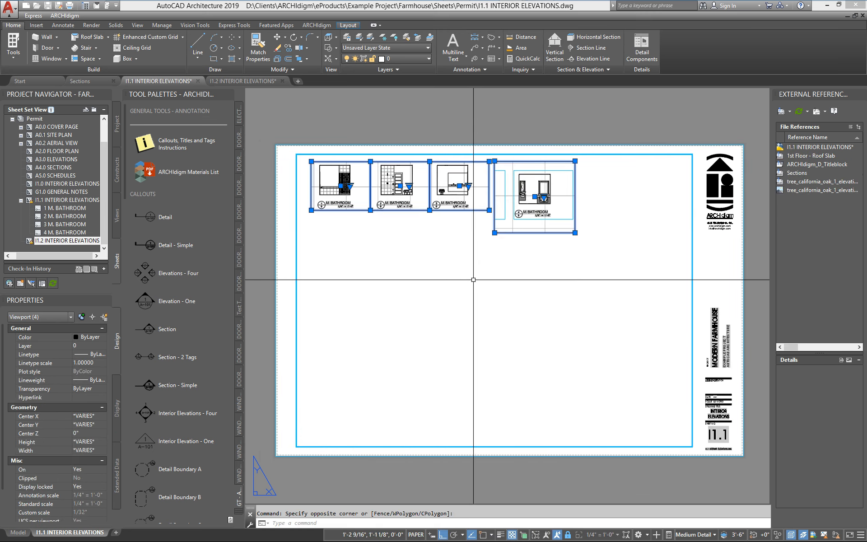
key("Delete")
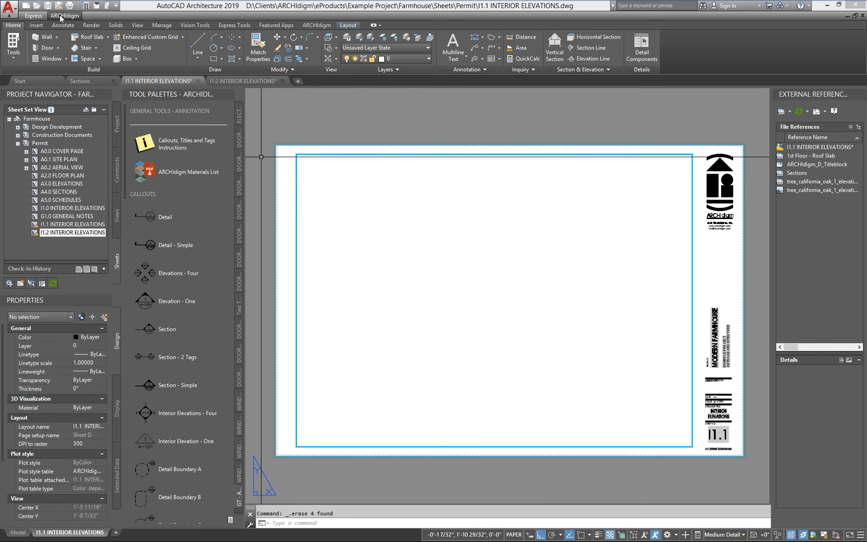
key("ctrl+s")
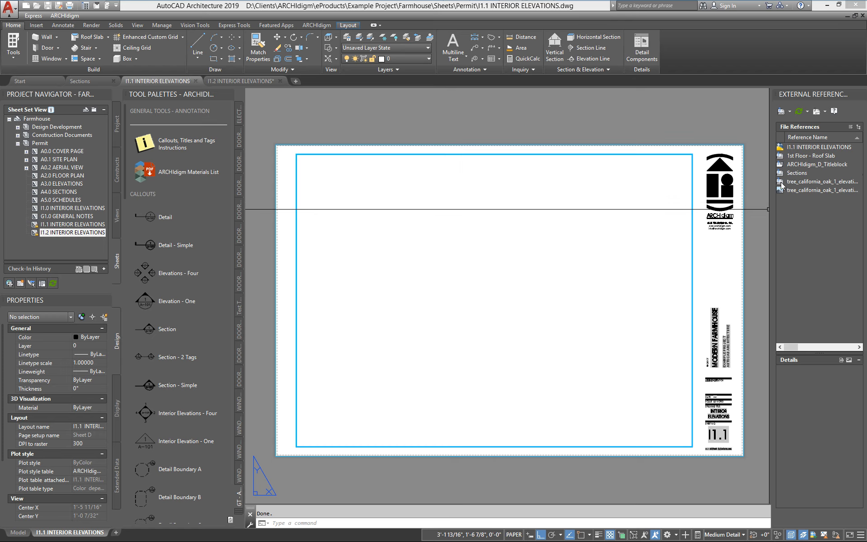
Detach the Sections external reference from sheet I1.1, then save and close the drawing
right_click(795, 176)
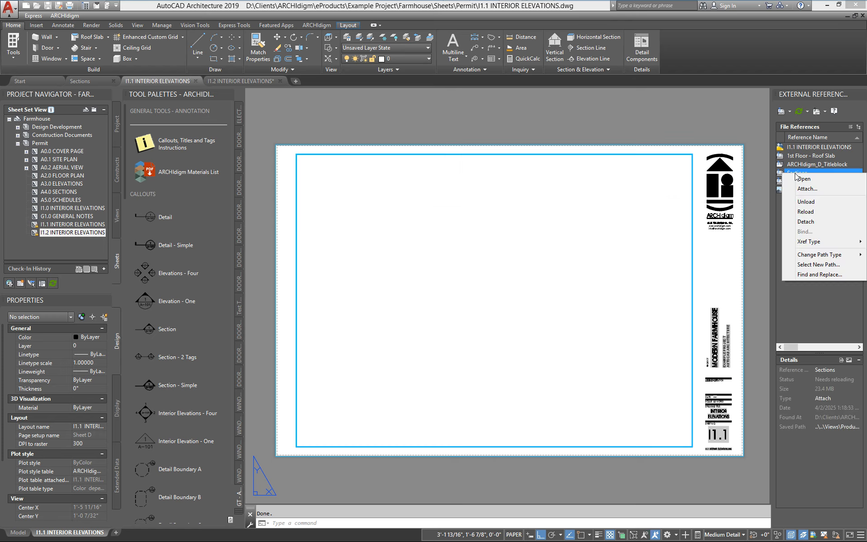
left_click(809, 222)
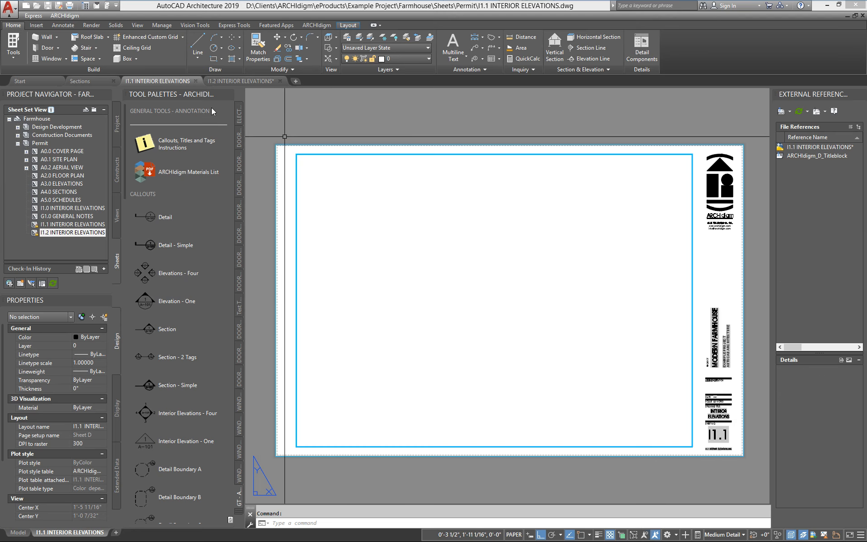
left_click(48, 7)
left_click(861, 16)
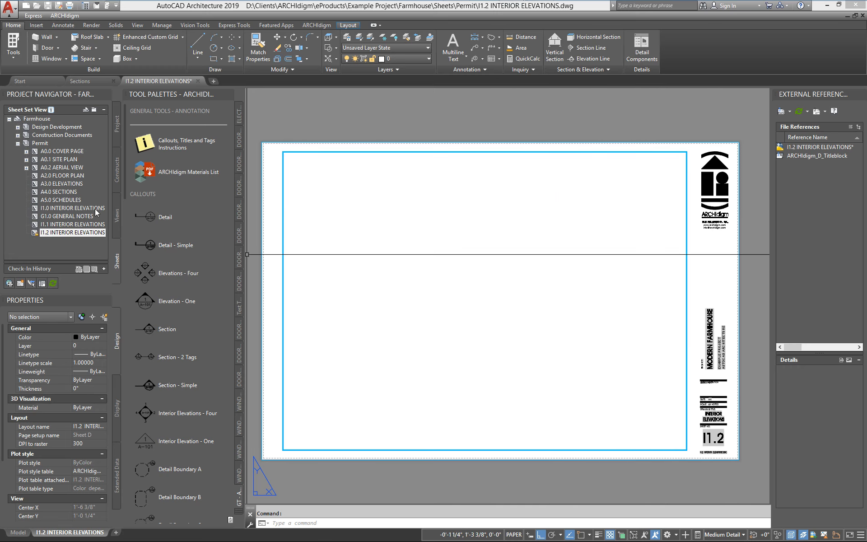
Place the M. BATHROOM, M. BATHROOM (2) and M. BATHROOM (3) views edge to edge along the upper-left of sheet I1.2, with object snap on
left_click(117, 209)
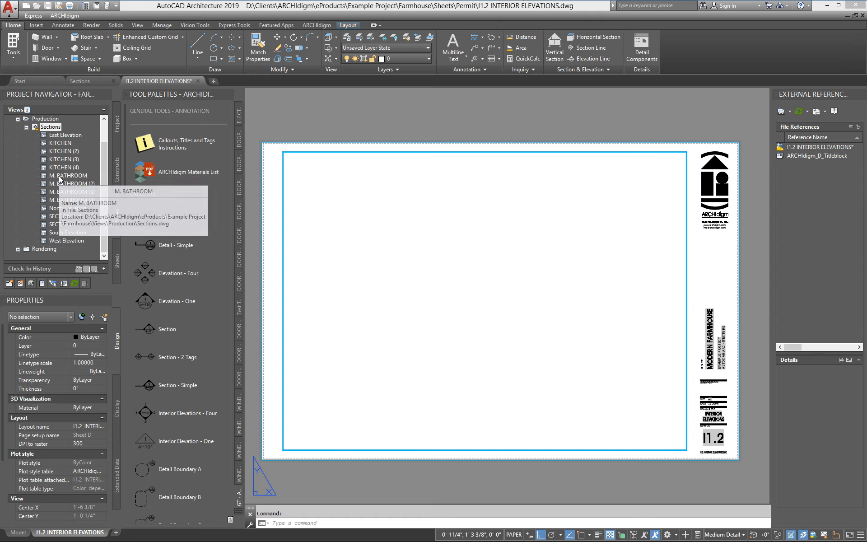
left_click_drag(58, 176, 349, 208)
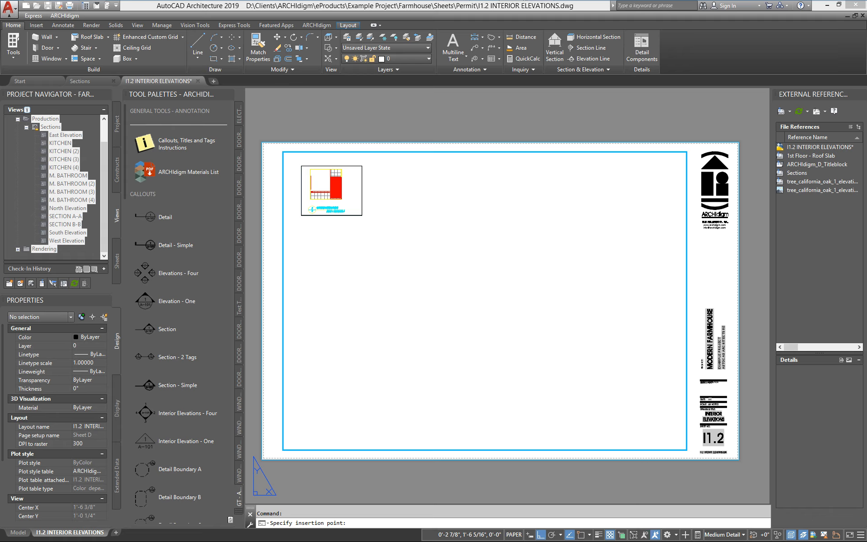
left_click(80, 184)
left_click_drag(371, 199, 386, 210)
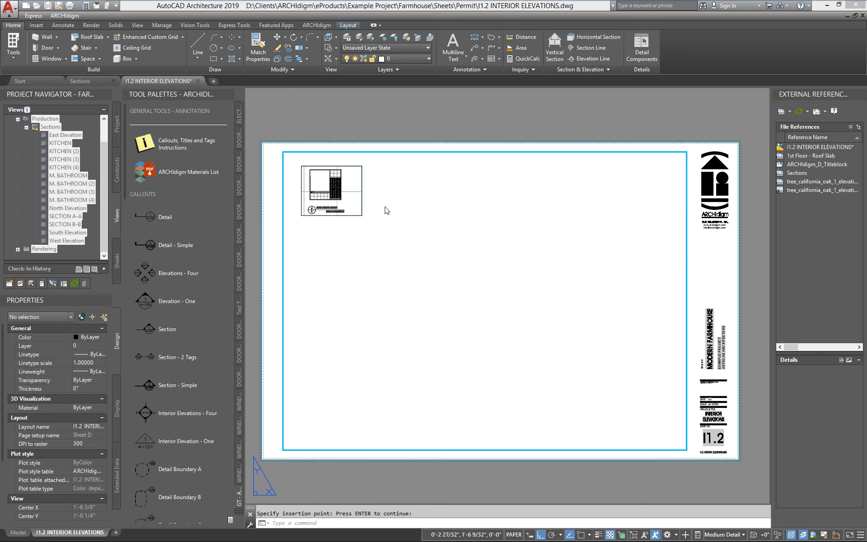
key("Return")
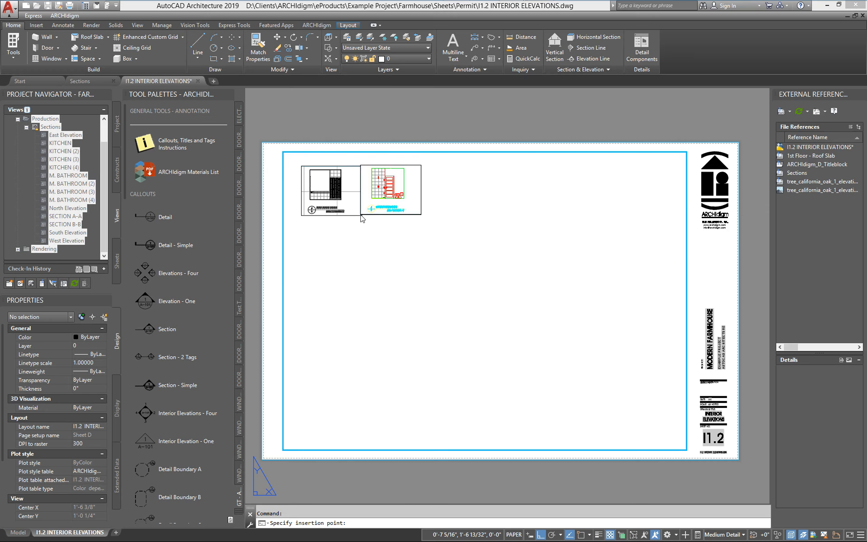
key("F3")
left_click(365, 219)
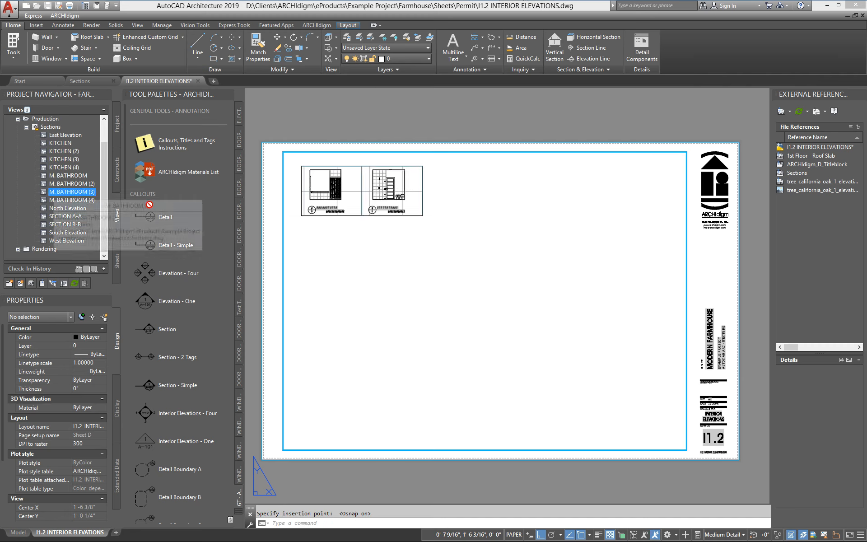
left_click(423, 217)
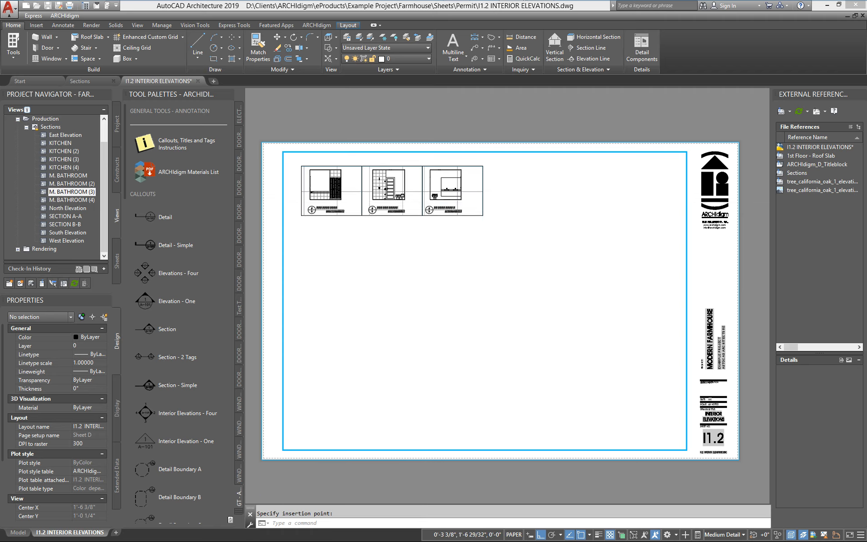
Examine the title marks and their number, name and scale fields below the three placed bathroom elevations
scroll(314, 210, "up", 8)
scroll(323, 209, "up", 1)
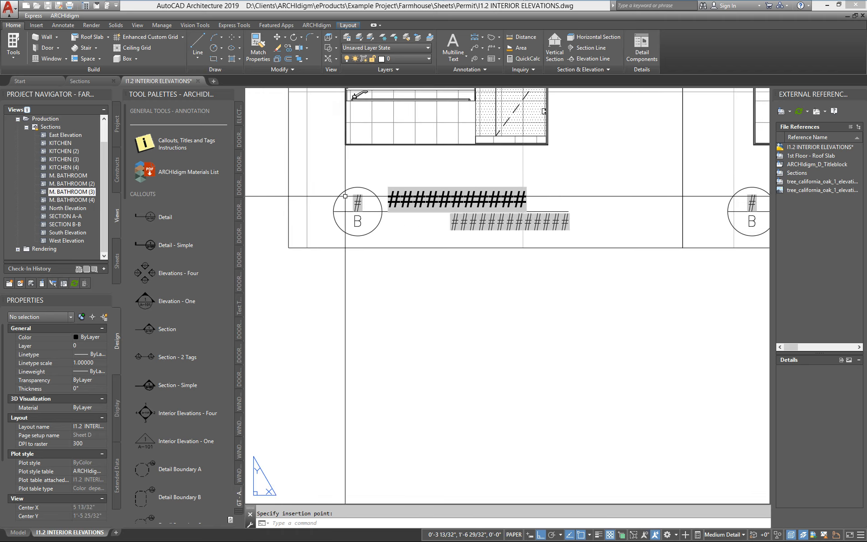
scroll(330, 202, "down", 3)
scroll(385, 288, "down", 3)
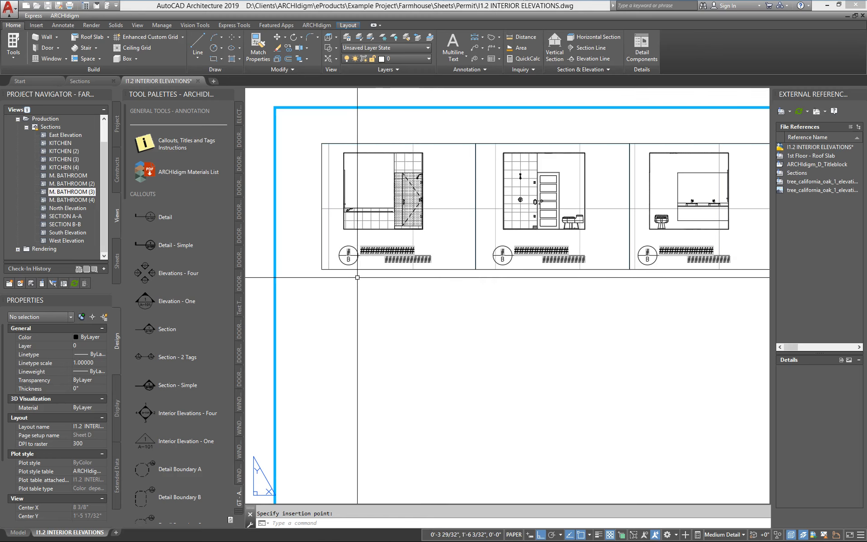
scroll(380, 254, "up", 3)
scroll(399, 255, "down", 1)
middle_click_drag(398, 254, 380, 280)
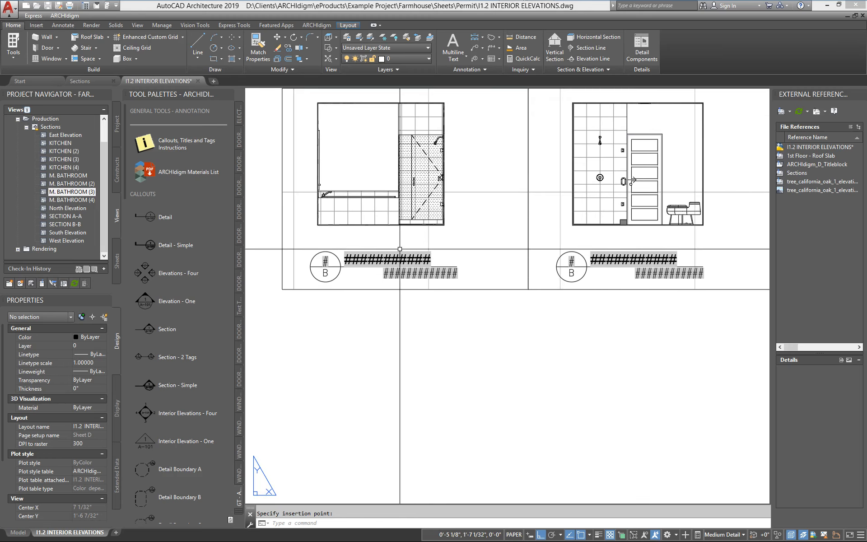
scroll(335, 299, "down", 2)
scroll(361, 296, "up", 1)
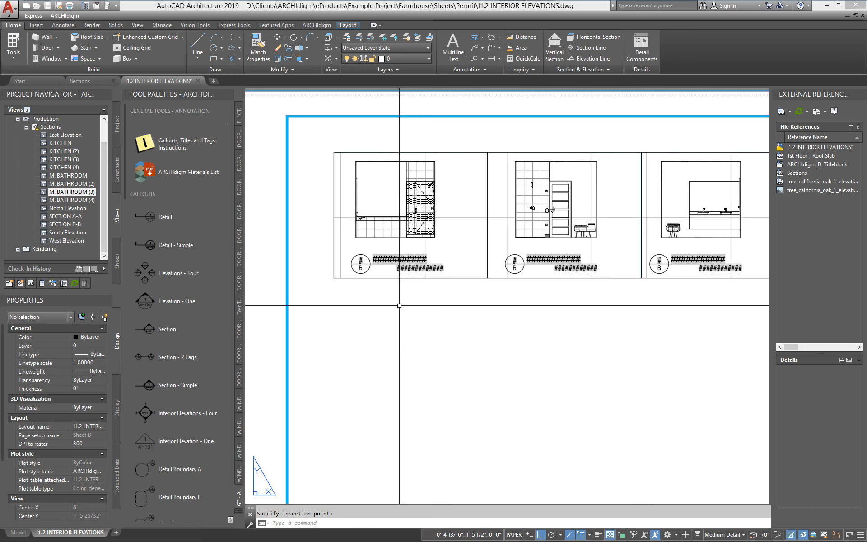
scroll(399, 305, "down", 3)
scroll(352, 252, "up", 2)
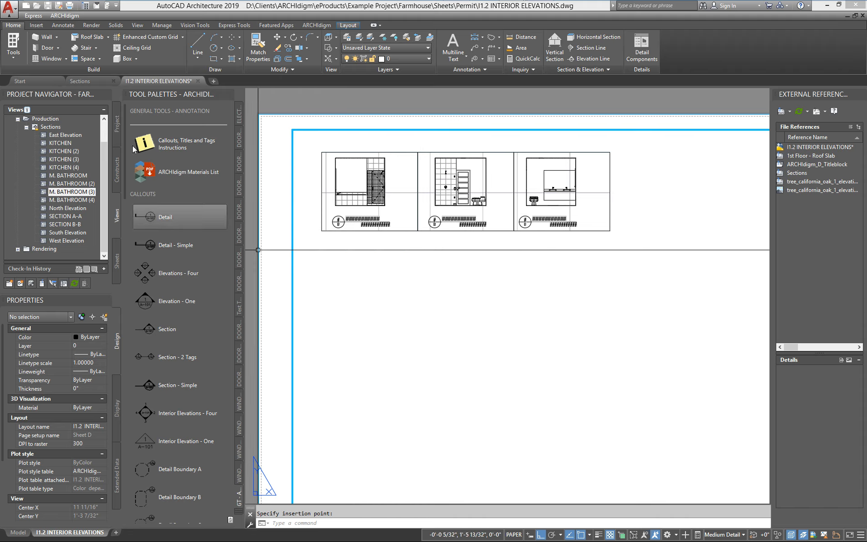
Switch to the Sections drawing, restore the World UCS and set the plan view to the current UCS
left_click(97, 82)
scroll(479, 332, "down", 10)
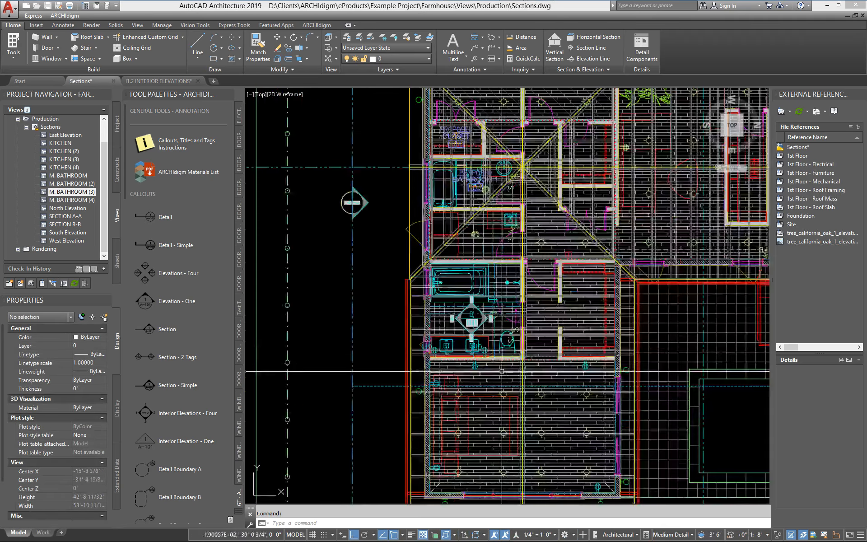
middle_click_drag(533, 402, 368, 287)
scroll(372, 289, "down", 4)
scroll(371, 290, "up", 10)
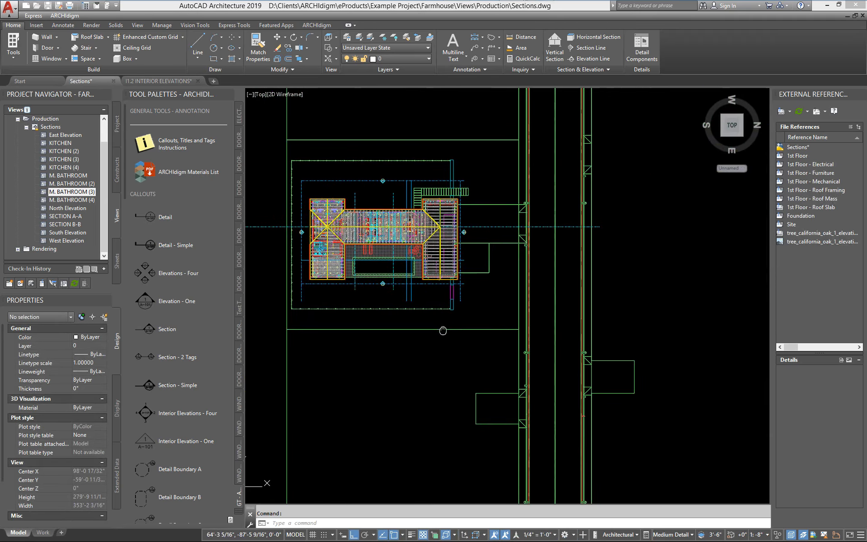
scroll(353, 275, "down", 12)
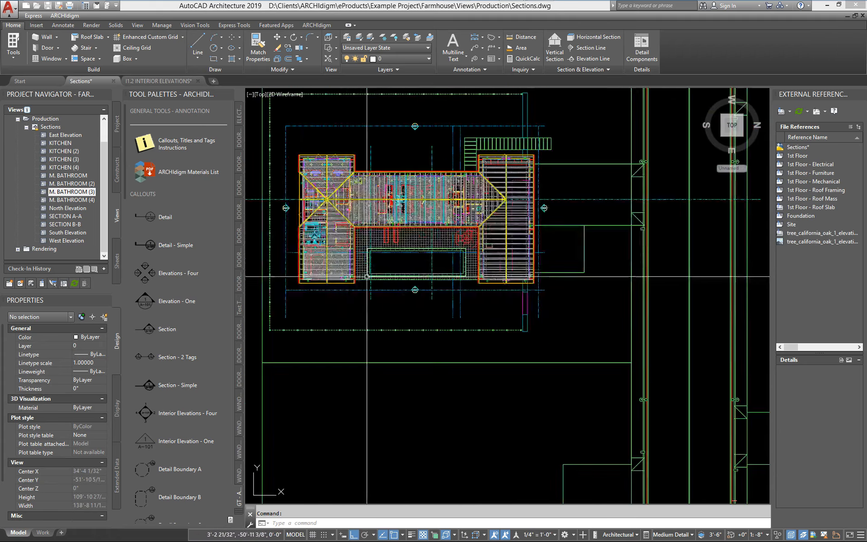
scroll(286, 389, "up", 4)
middle_click_drag(301, 449, 407, 347)
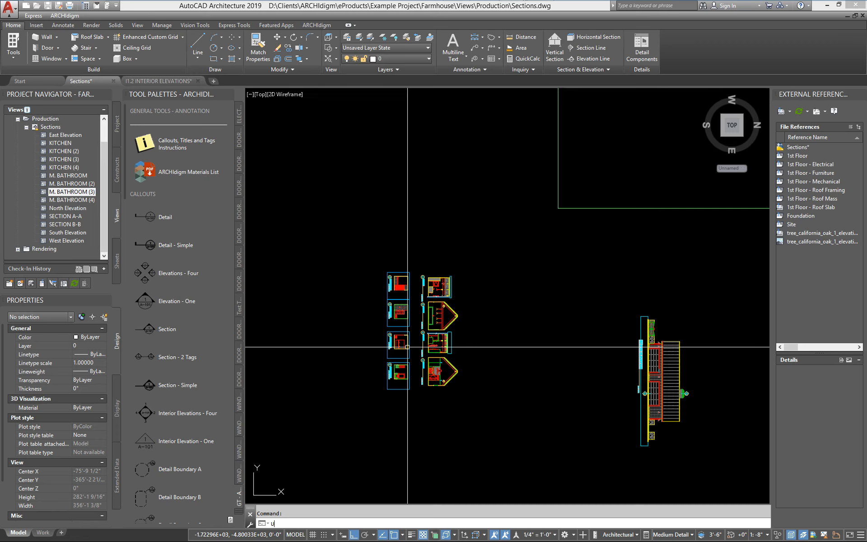
key("Return")
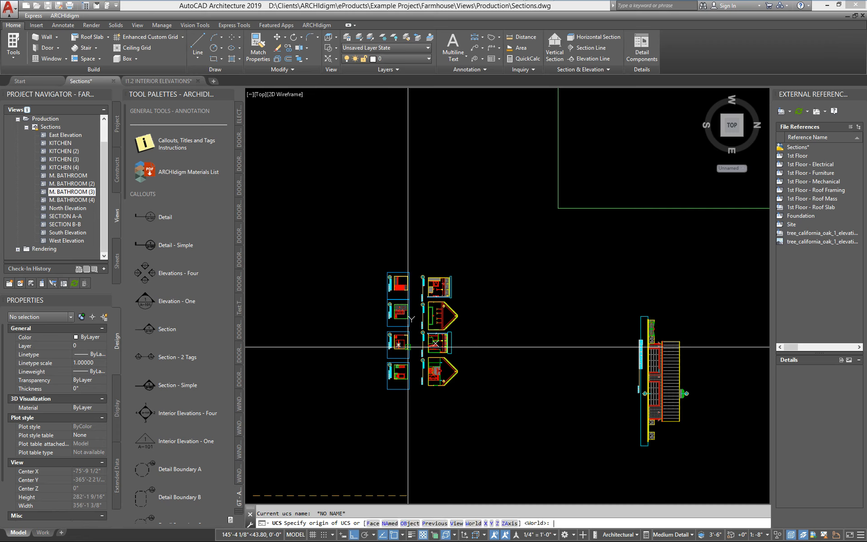
type("w")
key("Return")
type("plan")
key("Return")
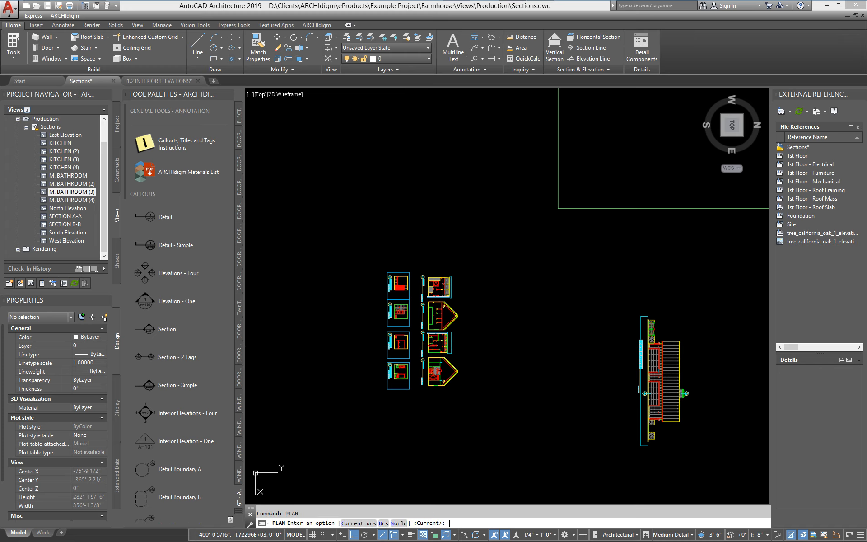
key("Return")
scroll(399, 361, "up", 6)
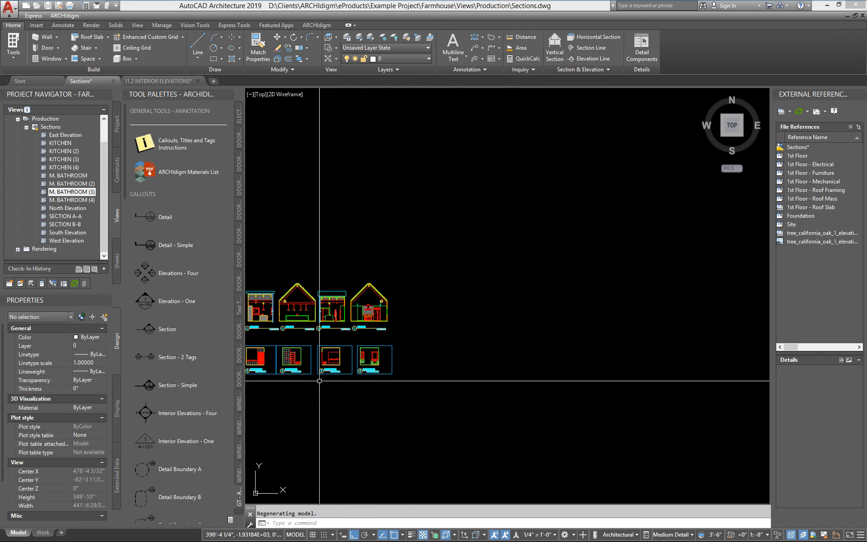
scroll(399, 361, "up", 8)
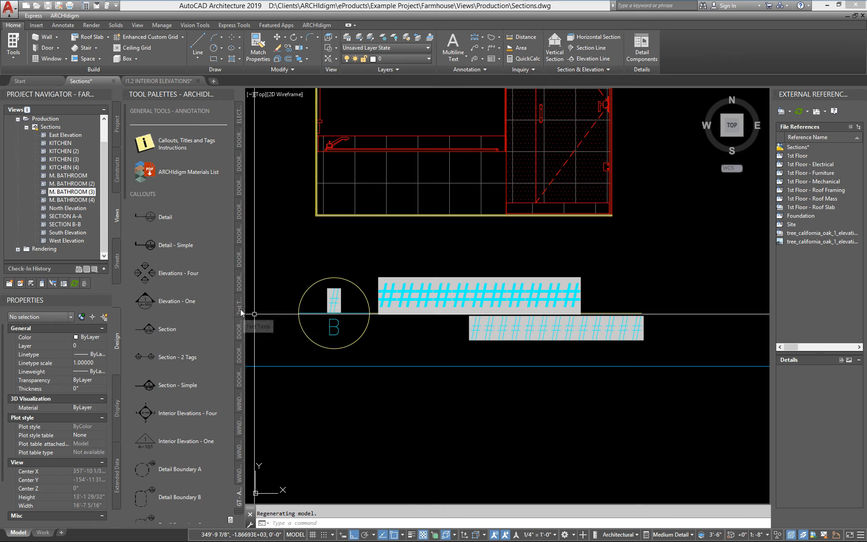
Rename views 2 and 3 of sheet I1.2 INTERIOR ELEVATIONS to M. BATHROOM, without the bracketed numbers
left_click(166, 217)
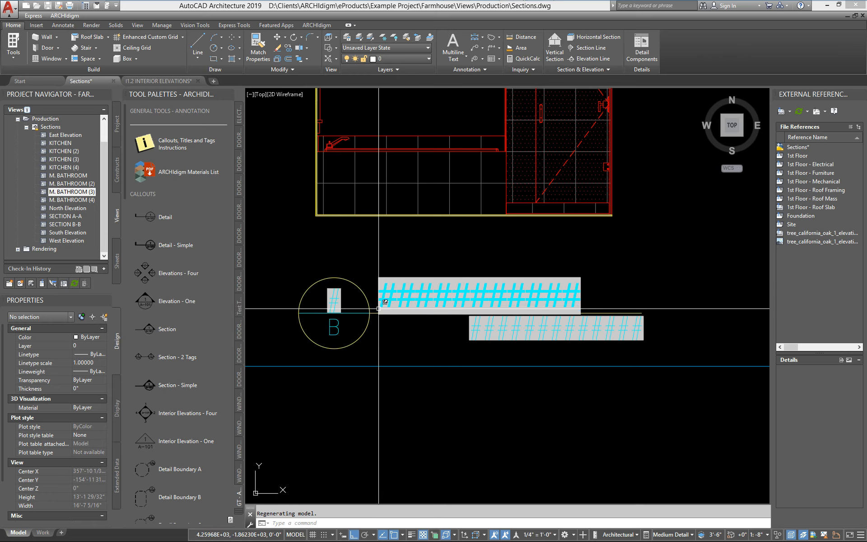
key("Escape")
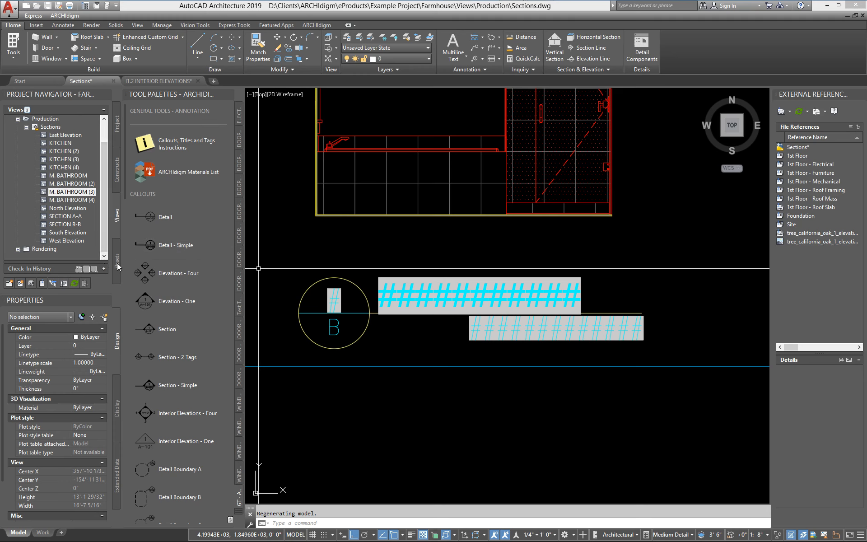
left_click(117, 263)
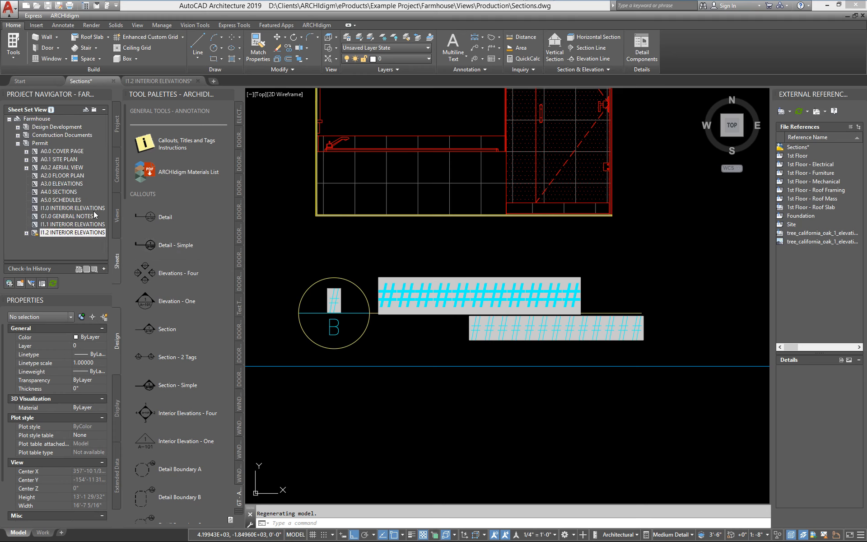
left_click(27, 232)
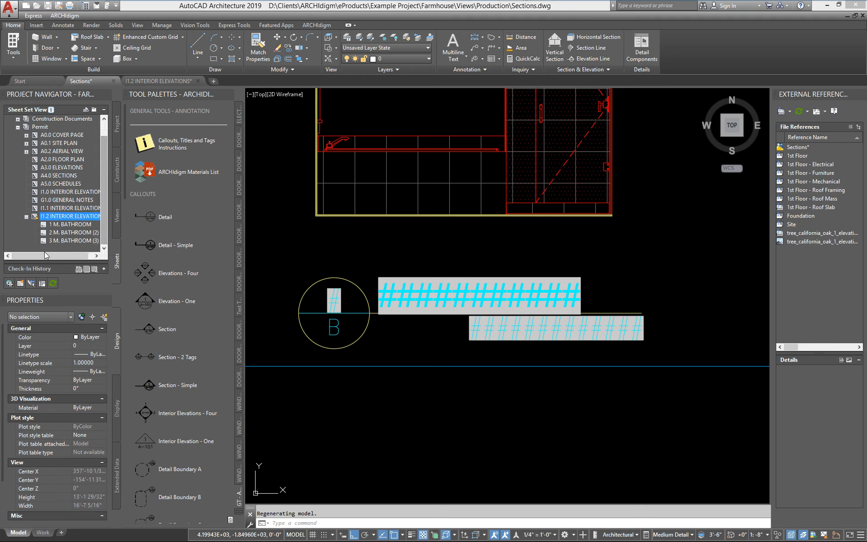
left_click_drag(44, 258, 56, 256)
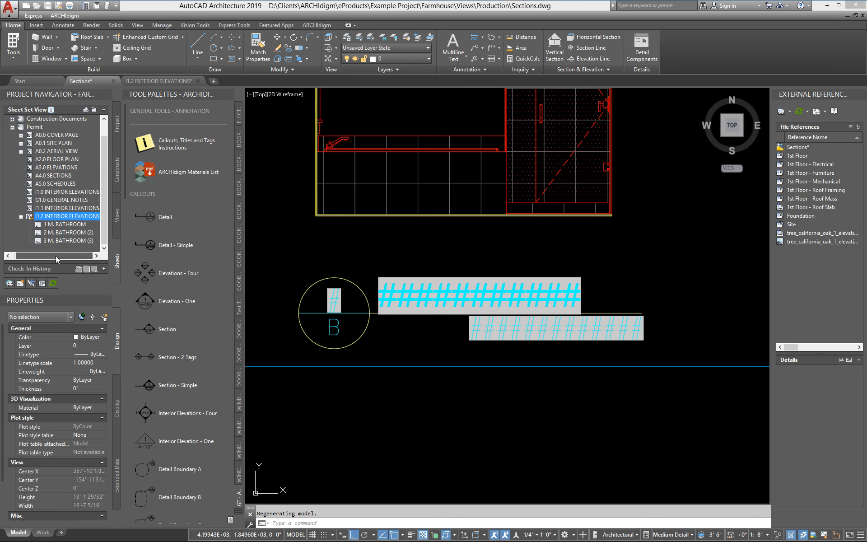
right_click(61, 225)
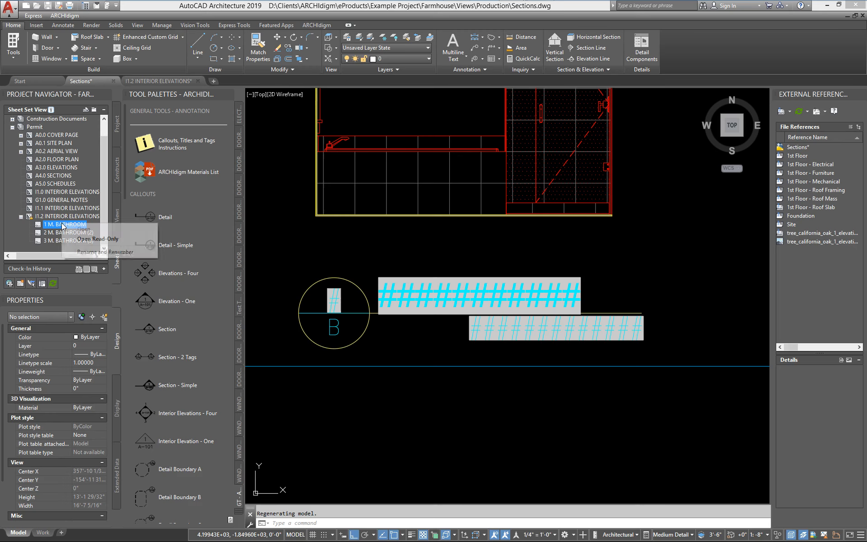
left_click(85, 251)
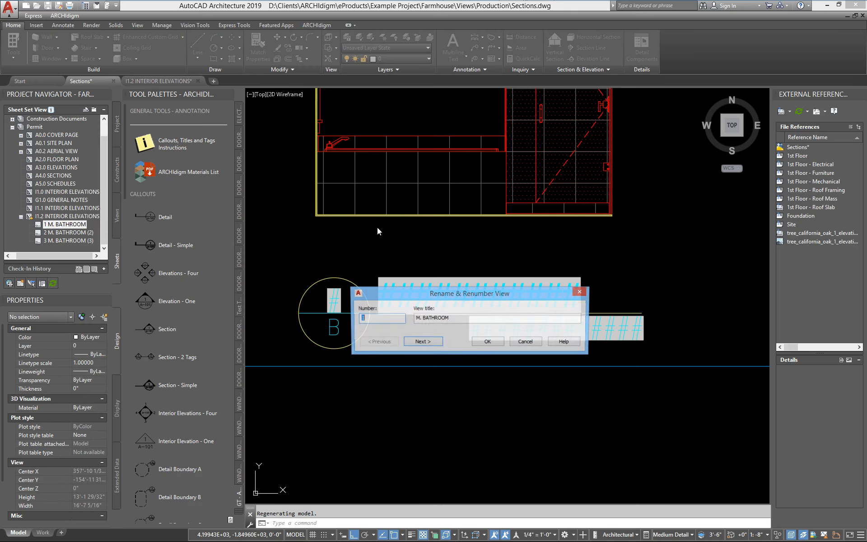
left_click(433, 344)
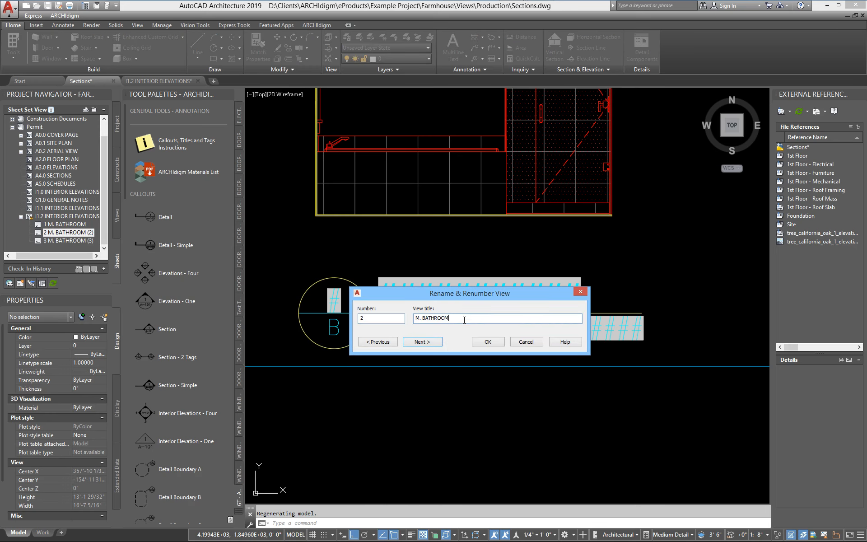
left_click(423, 342)
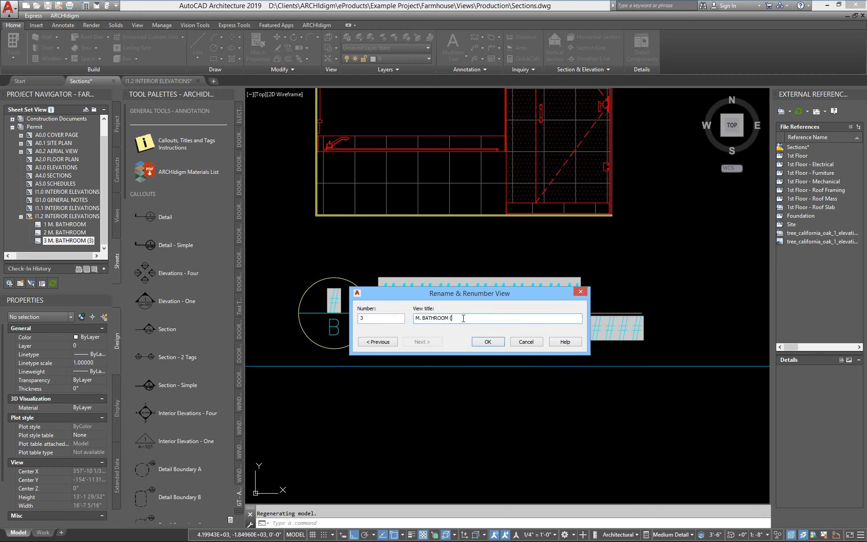
left_click(488, 342)
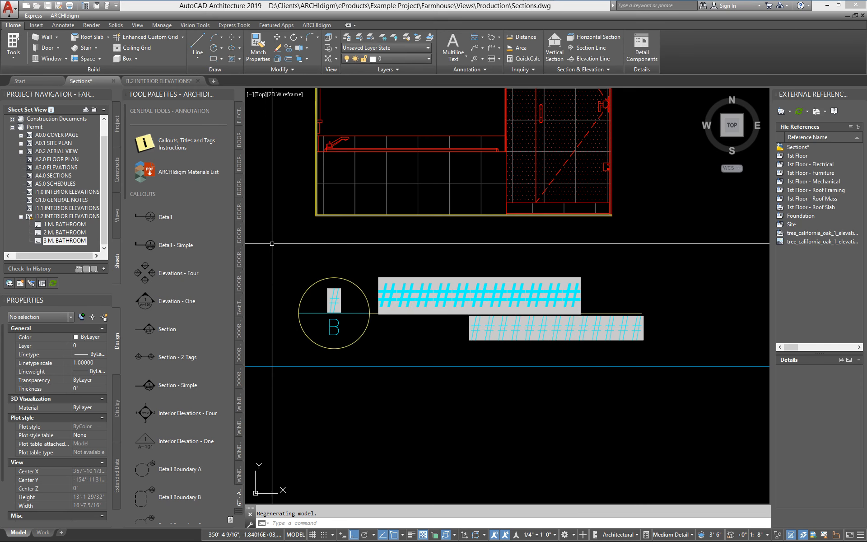
Link the title mark below the first master bathroom elevation to sheet view 1 M. BATHROOM
scroll(426, 305, "down", 5)
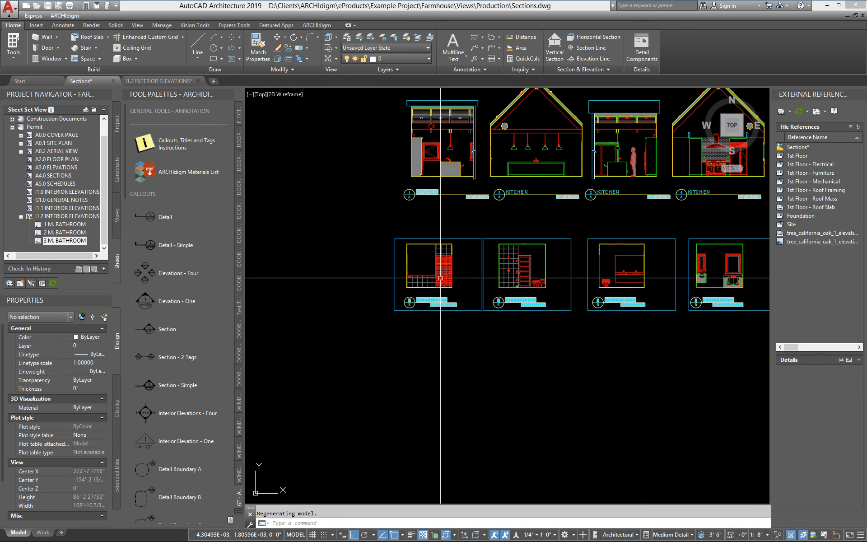
scroll(433, 317, "up", 4)
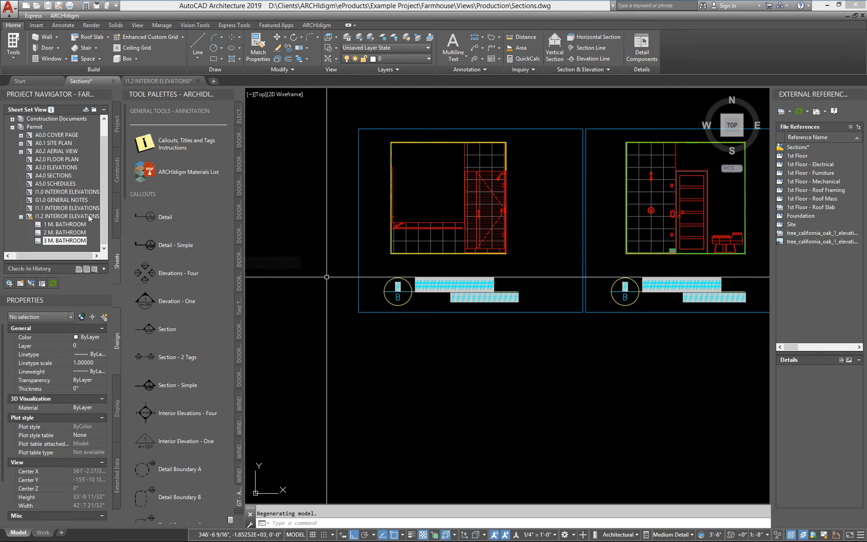
left_click(449, 289)
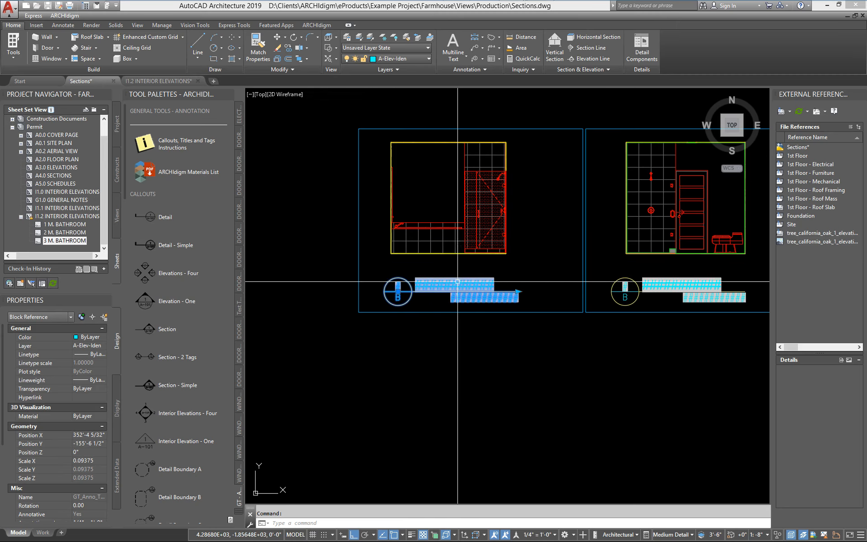
left_click_drag(458, 279, 115, 195)
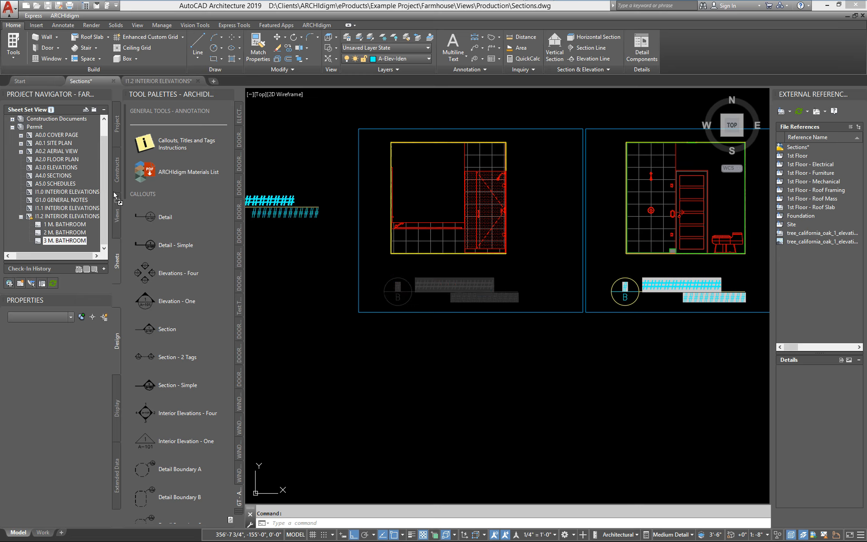
left_click_drag(75, 229, 75, 229)
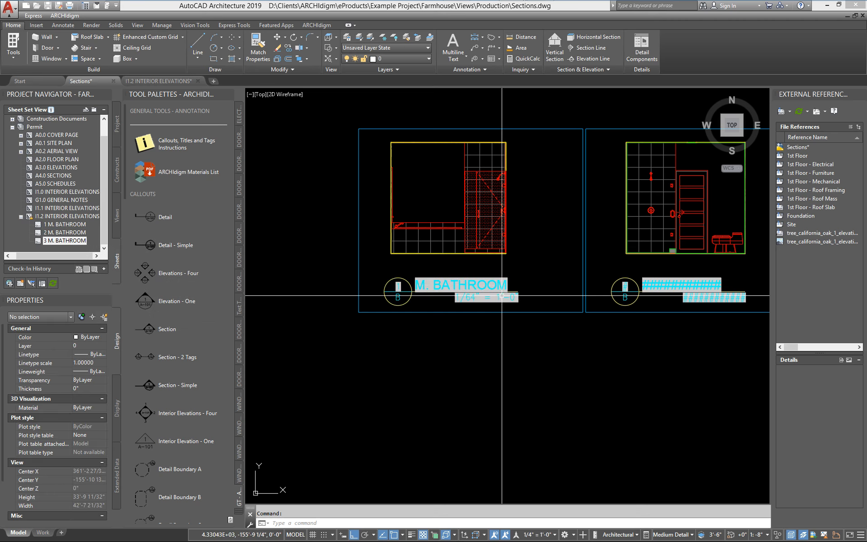
Link the title mark below the second master bathroom elevation to sheet view 2 M. BATHROOM
scroll(495, 302, "up", 4)
scroll(495, 302, "down", 6)
scroll(606, 303, "up", 3)
left_click(451, 269)
mouse_move(458, 263)
left_mouse_down()
mouse_move(436, 242)
mouse_move(301, 182)
mouse_move(94, 223)
mouse_move(83, 234)
left_mouse_up()
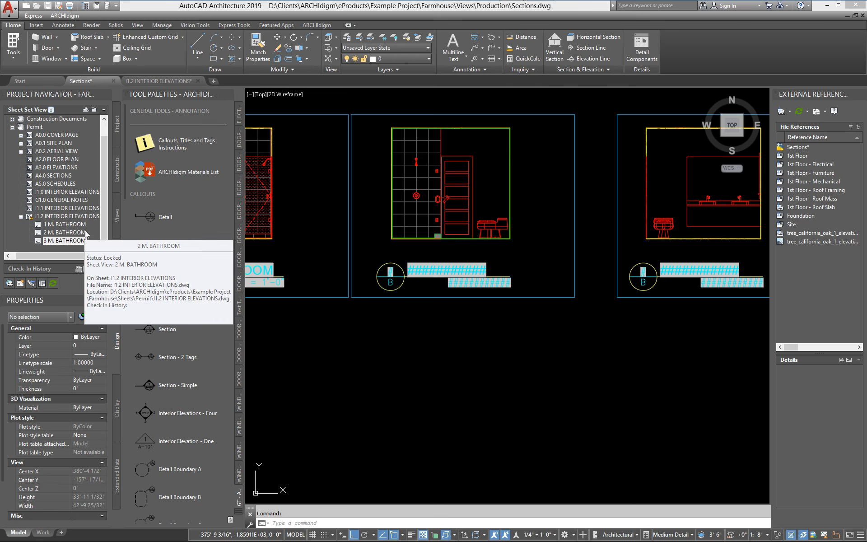
Link the title mark below the third master bathroom elevation to sheet view 3 M. BATHROOM
middle_click_drag(723, 273, 540, 271)
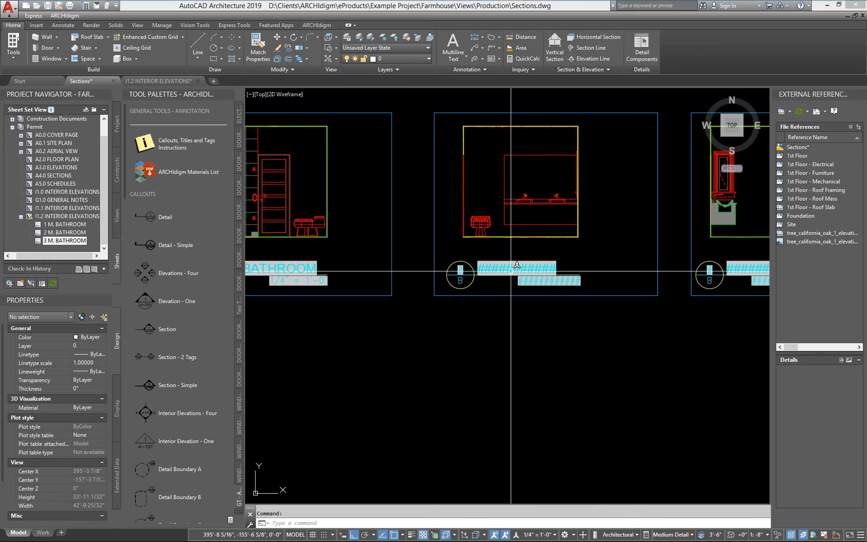
left_click(529, 270)
left_click_drag(515, 270, 125, 200)
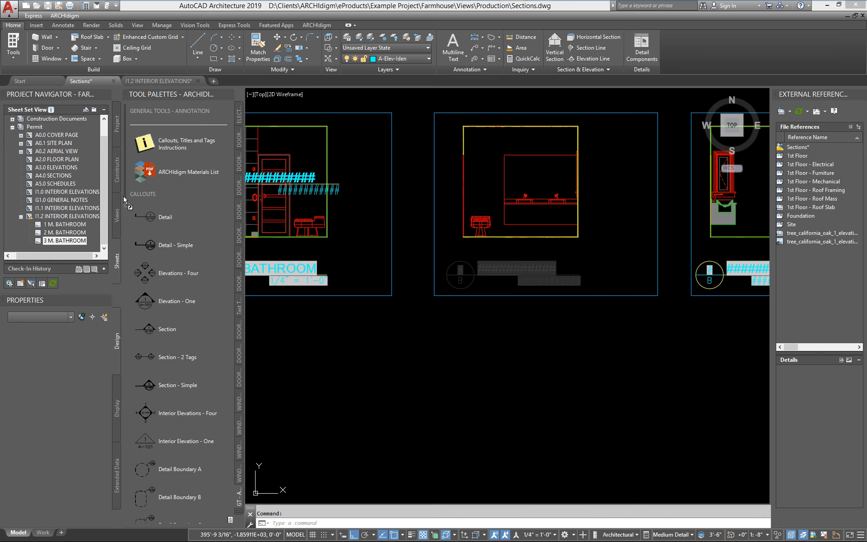
left_click_drag(83, 245, 83, 245)
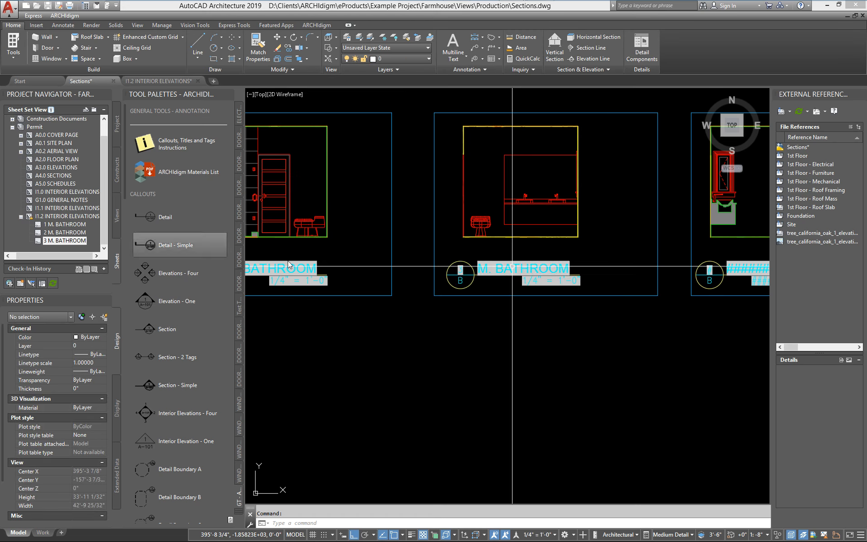
Bring up the group B interior elevation callout in the master bathroom plan and regenerate the whole drawing with REGENALL
scroll(494, 266, "up", 5)
scroll(574, 289, "down", 5)
scroll(579, 302, "down", 8)
middle_click_drag(494, 297, 496, 324)
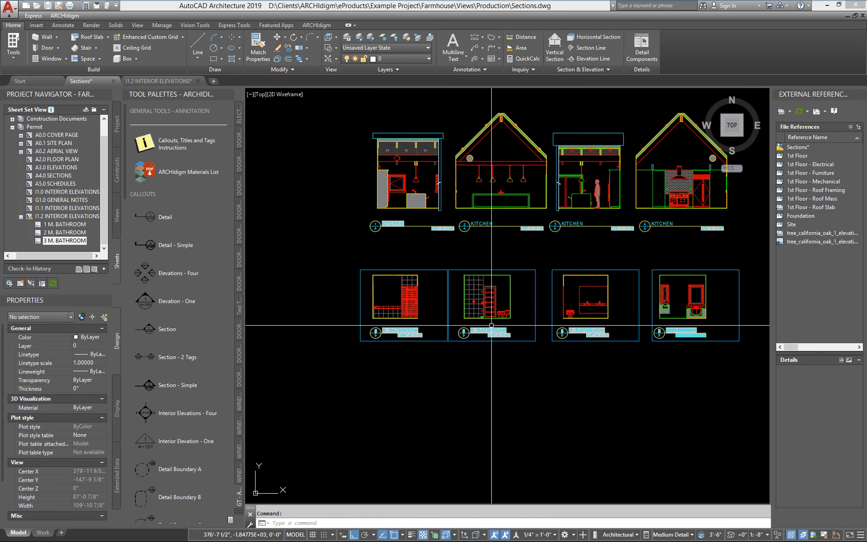
scroll(471, 329, "up", 2)
middle_click_drag(300, 275, 513, 358)
scroll(513, 359, "down", 6)
middle_click_drag(316, 225, 596, 384)
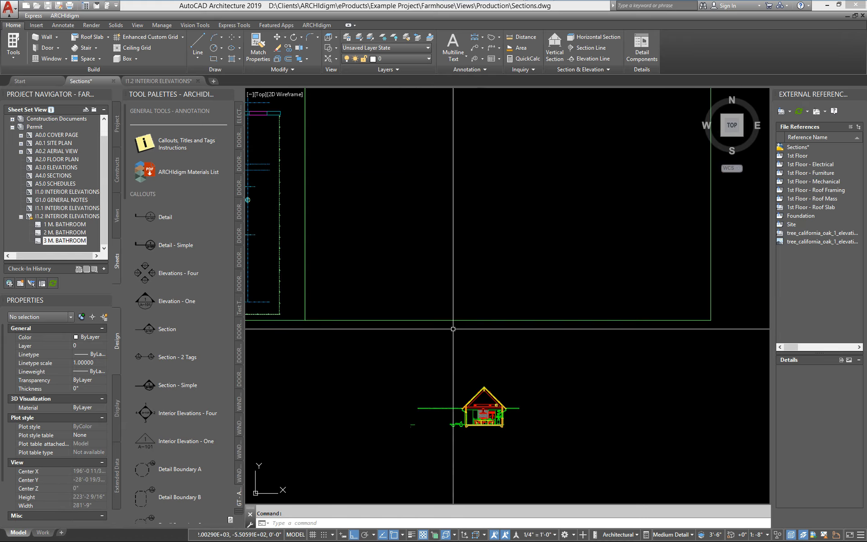
scroll(453, 329, "up", 15)
mouse_move(487, 216)
middle_mouse_down()
mouse_move(501, 256)
mouse_move(509, 252)
middle_mouse_up()
scroll(458, 278, "down", 2)
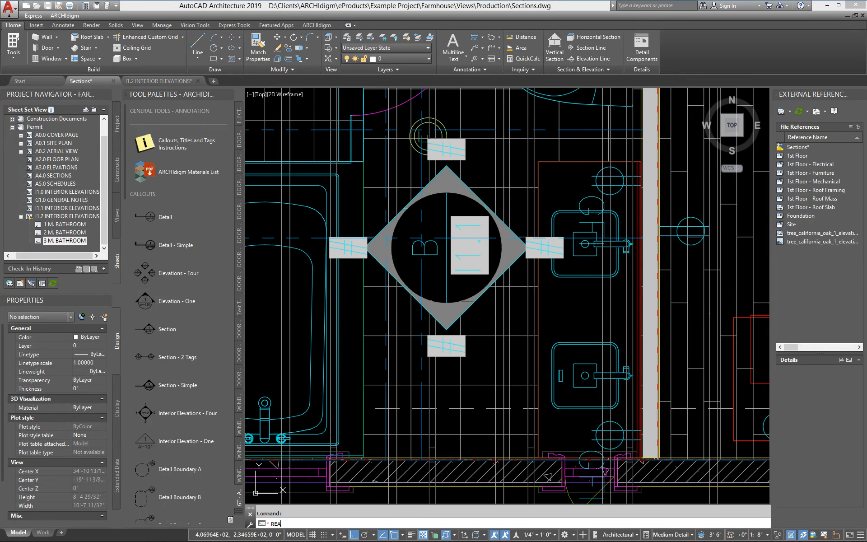
key("Return")
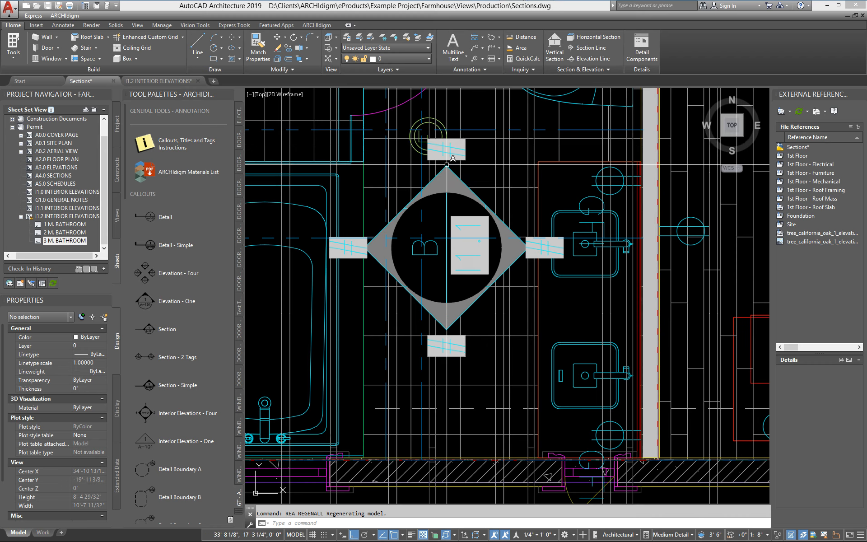
Link the left, upper and right arrows of the group B callout to sheet views 1, 2 and 3 M. BATHROOM respectively
left_click(353, 249)
mouse_move(350, 246)
left_mouse_down()
mouse_move(100, 214)
mouse_move(68, 227)
left_mouse_up()
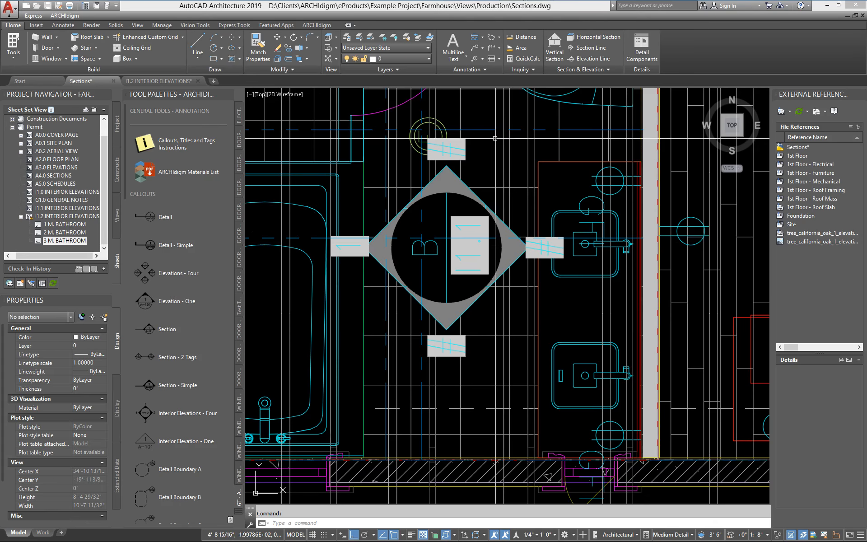
left_click(459, 148)
left_click_drag(458, 147, 76, 235)
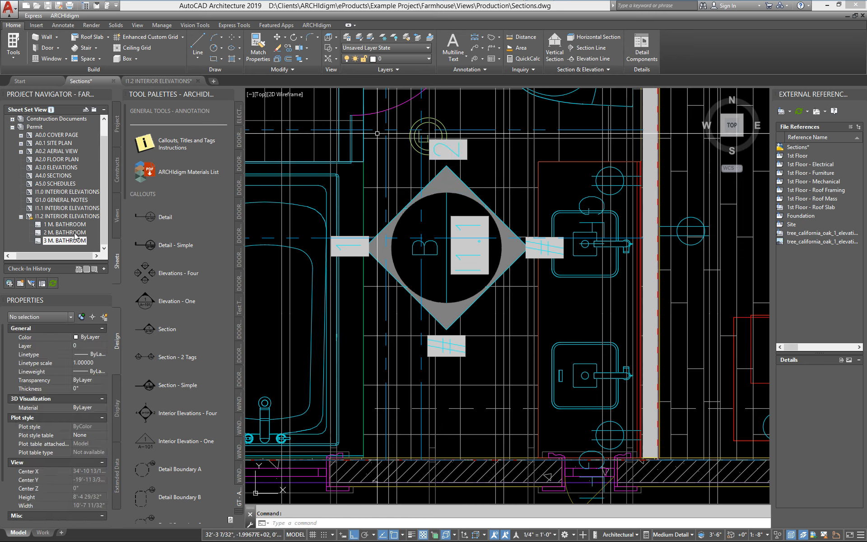
left_click(545, 251)
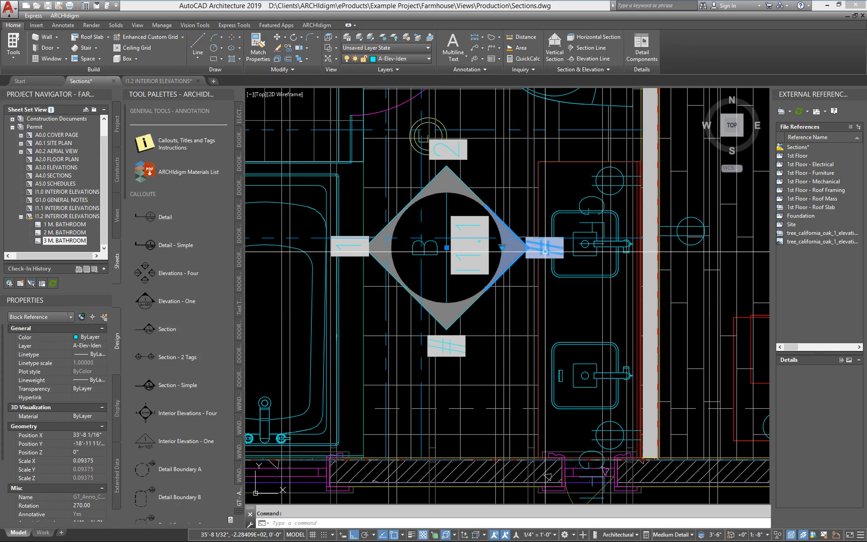
left_click_drag(546, 251, 189, 205)
left_click_drag(84, 243, 84, 243)
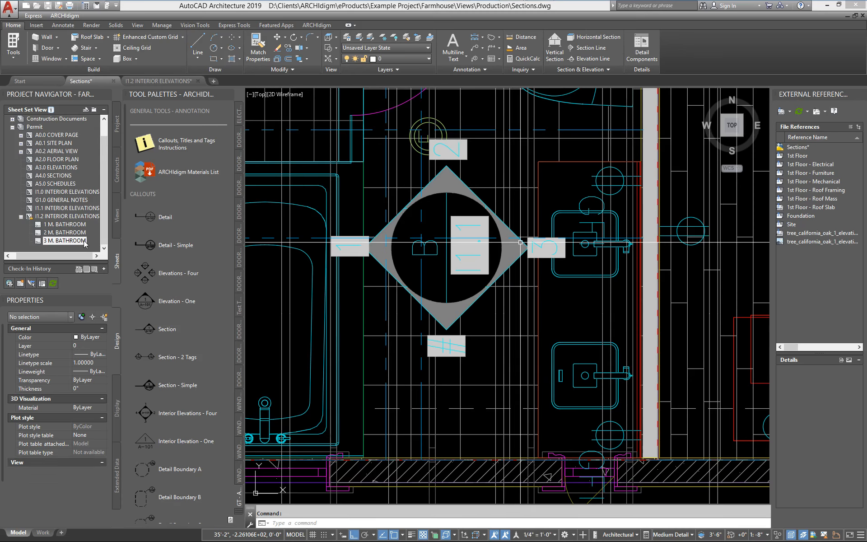
Link the sheet number in the centre of the group B callout to sheet I1.2 INTERIOR ELEVATIONS
left_click(465, 254)
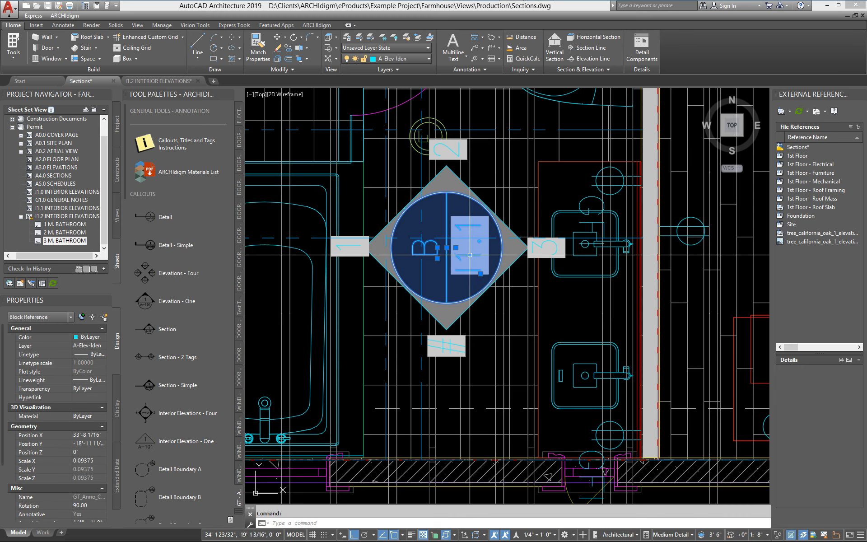
left_click_drag(470, 254, 151, 180)
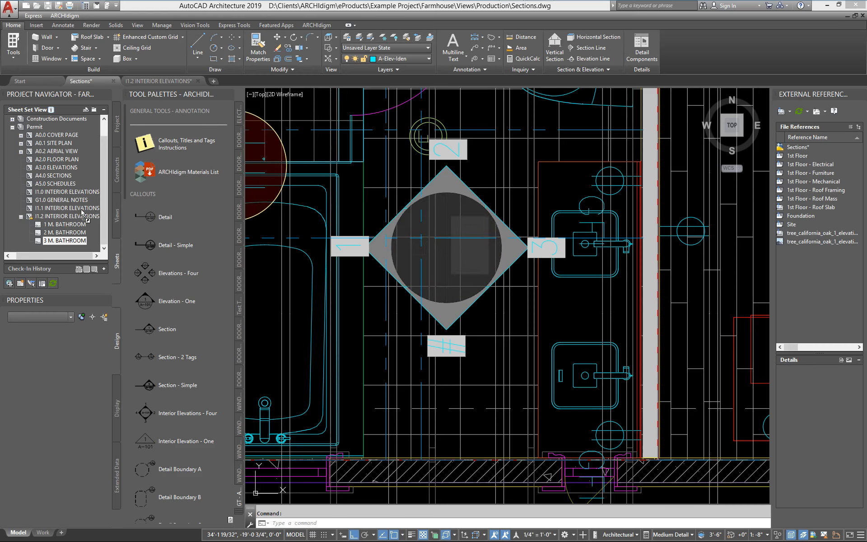
left_click_drag(83, 213, 75, 226)
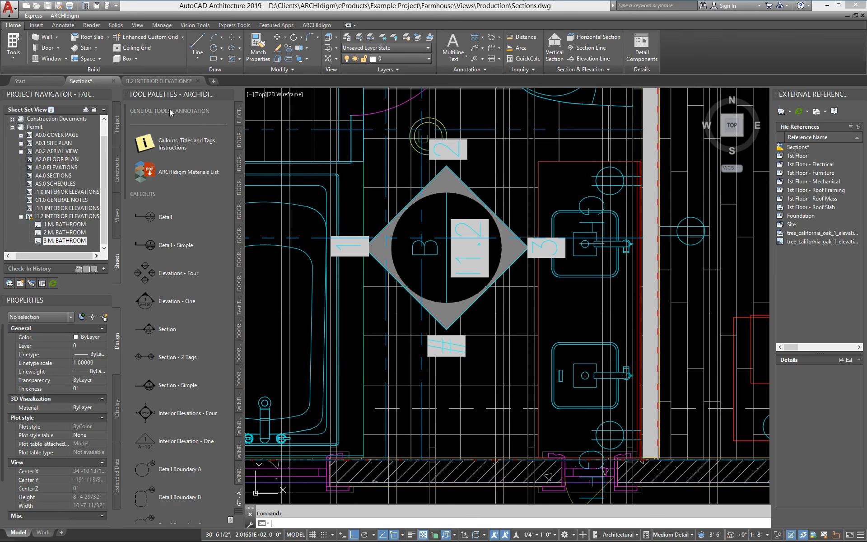
Switch to the I1.2 INTERIOR ELEVATIONS sheet drawing and check the title marks below the three master bathroom elevations
left_click(160, 82)
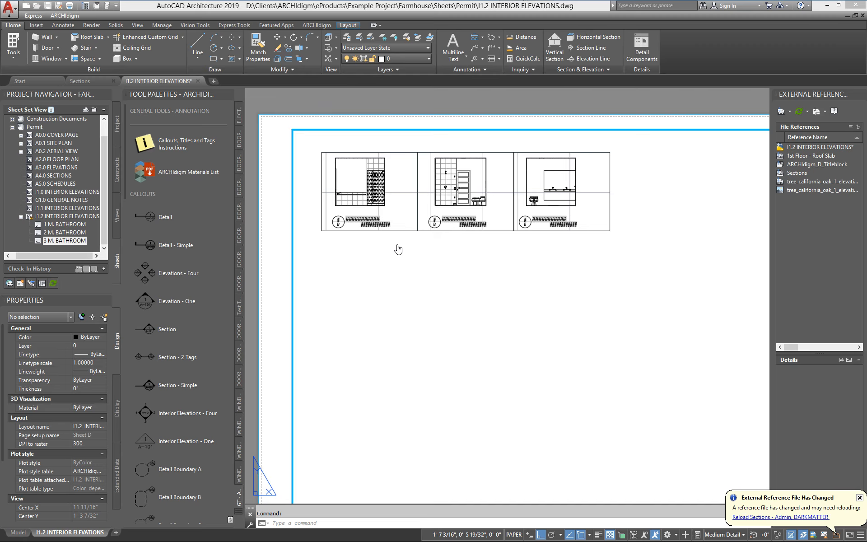
scroll(345, 231, "up", 3)
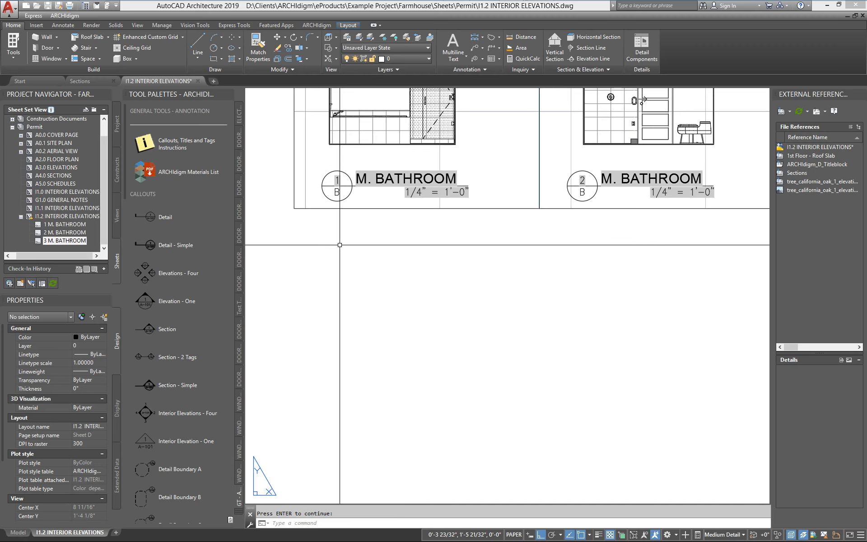
middle_click_drag(345, 232, 342, 259)
middle_click_drag(658, 248, 269, 277)
scroll(452, 273, "down", 2)
middle_click_drag(344, 307, 437, 255)
scroll(485, 292, "down", 2)
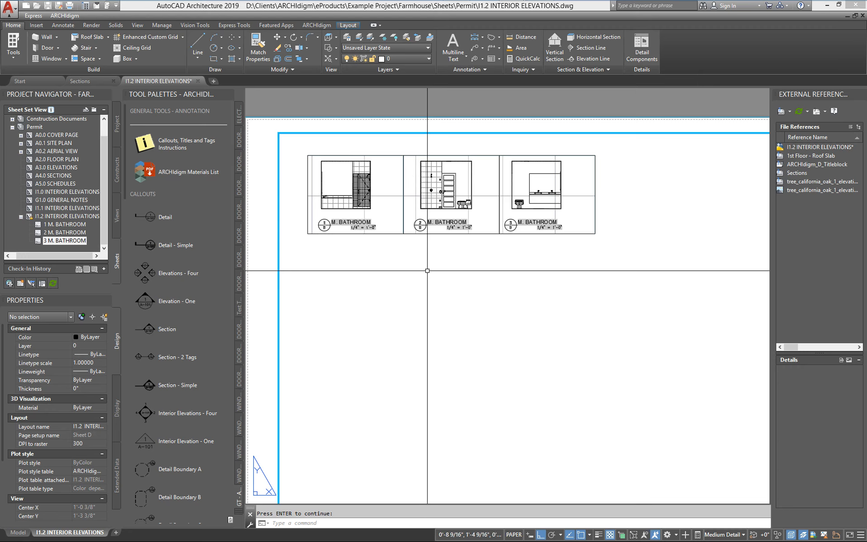
middle_click_drag(382, 273, 407, 254)
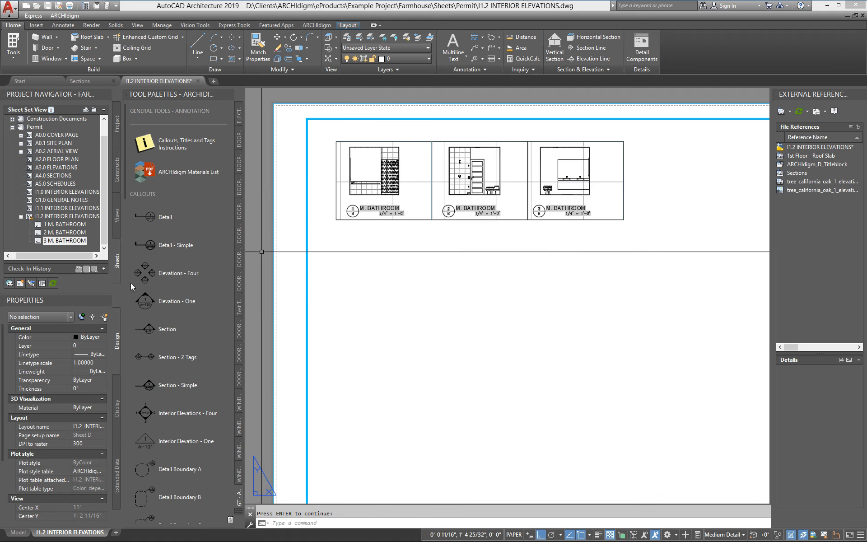
Return to the Sections drawing, bring up the first master bathroom elevation's title mark and regenerate everything with REGENALL
left_click(91, 82)
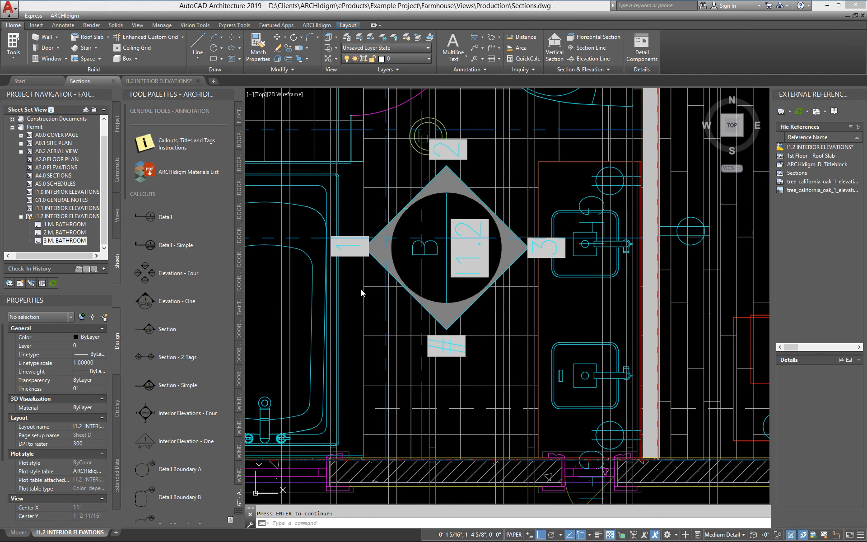
scroll(457, 321, "down", 8)
middle_click_drag(527, 368, 252, 196)
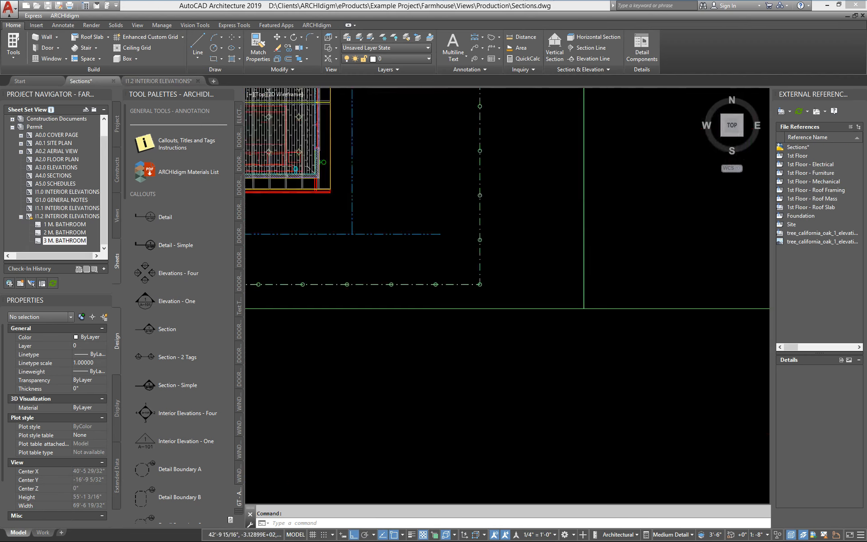
scroll(277, 226, "down", 4)
middle_click_drag(562, 384, 262, 201)
middle_click_drag(470, 375, 262, 304)
scroll(285, 287, "down", 2)
scroll(574, 316, "up", 8)
scroll(535, 309, "up", 4)
middle_click_drag(469, 325, 481, 323)
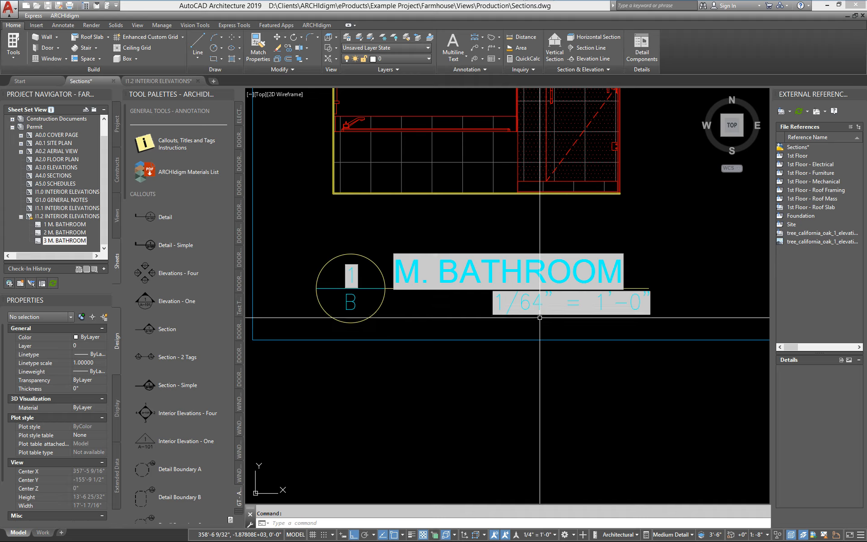
type("R")
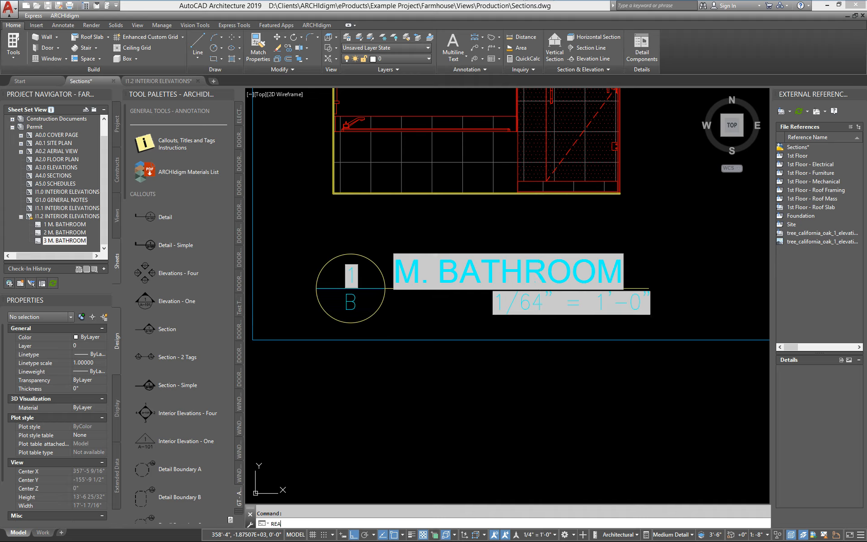
type("EA")
key("Return")
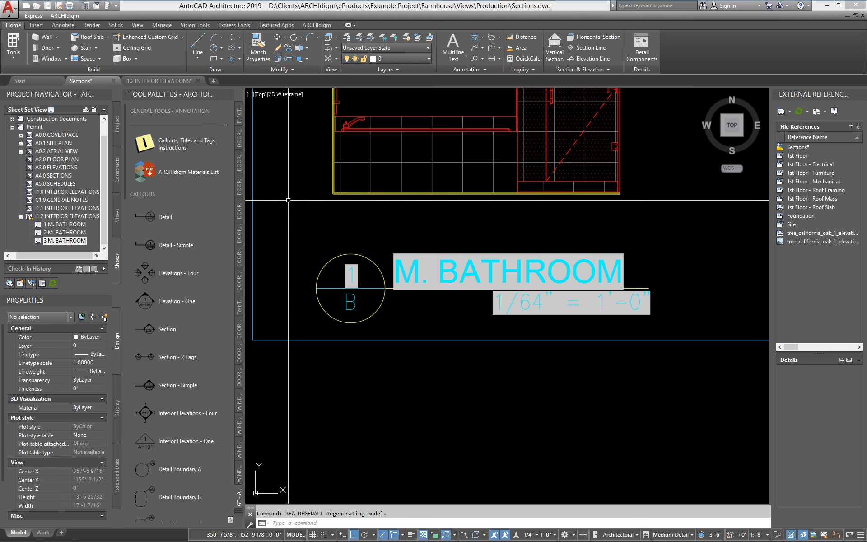
Switch to the I1.2 INTERIOR ELEVATIONS sheet drawing and regenerate it with REGENALL
left_click(158, 81)
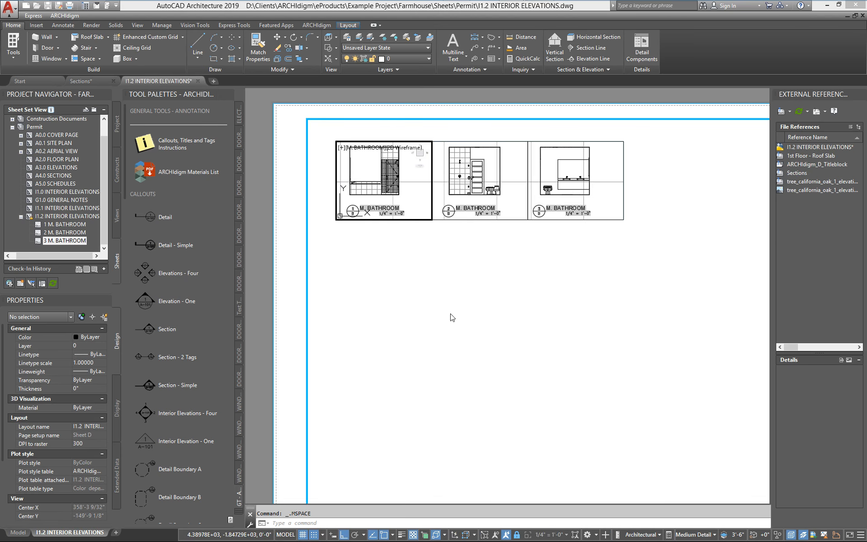
type("REA")
key("Return")
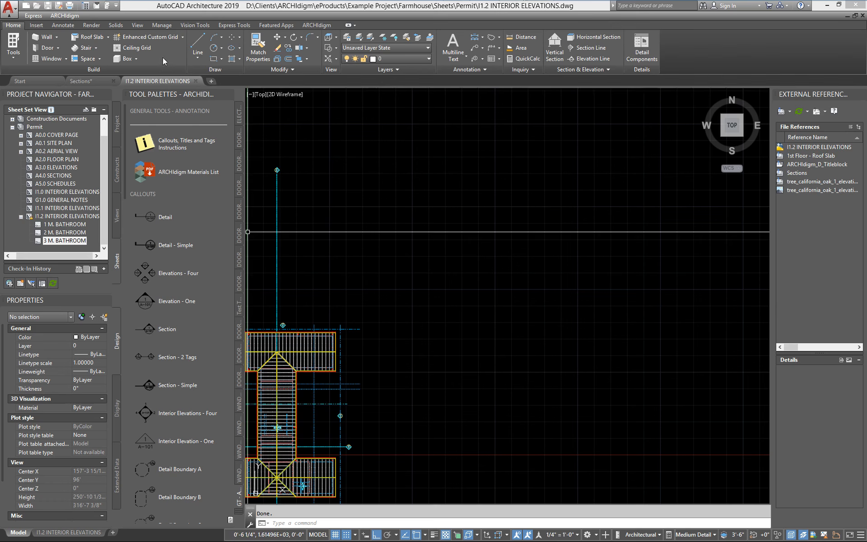
Go back to the Sections drawing, regenerate it with REGENALL and check the scale text in the master bathroom title marks
left_click(94, 82)
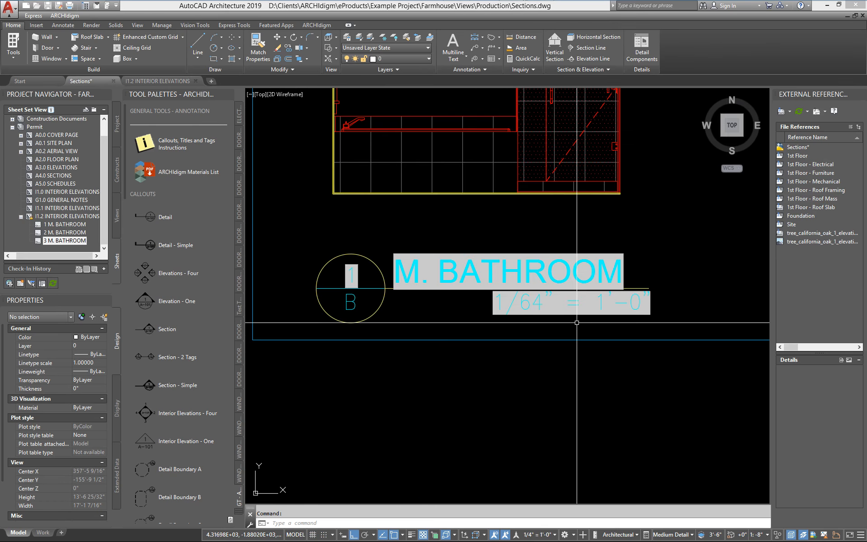
type("REA")
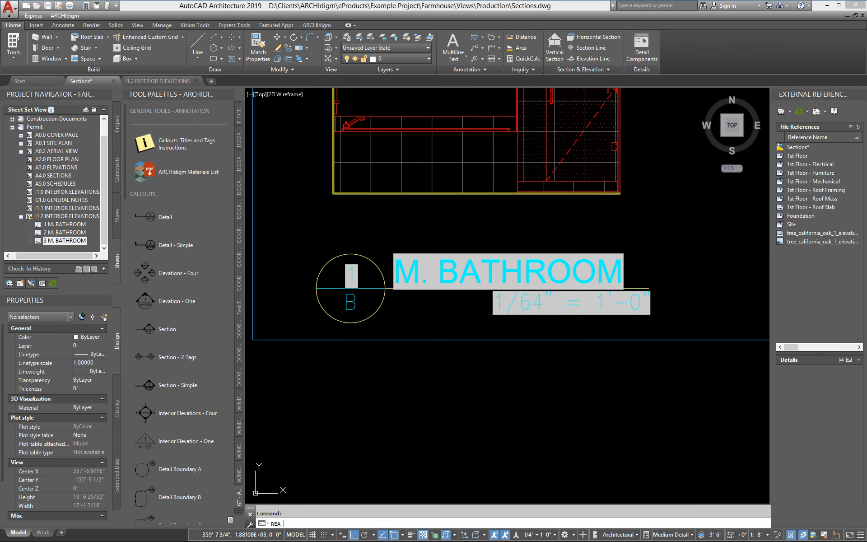
key("Return")
scroll(567, 326, "down", 5)
scroll(682, 317, "up", 5)
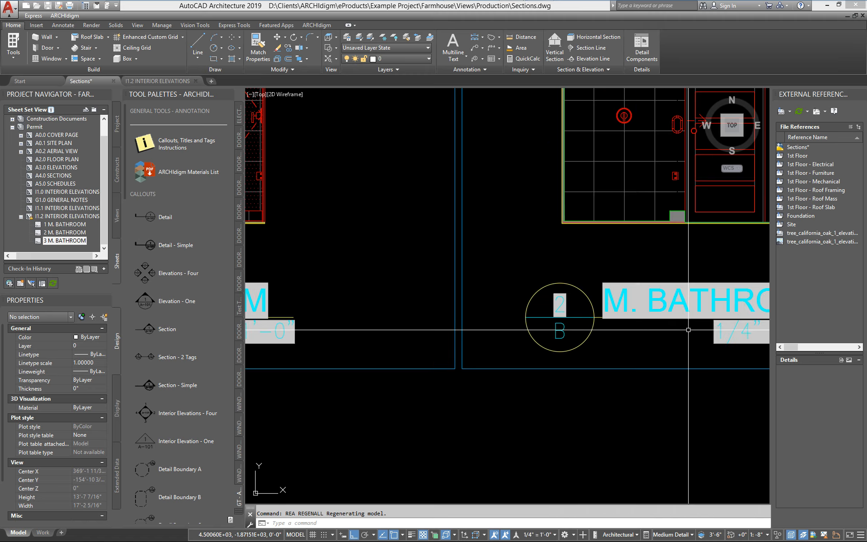
scroll(687, 330, "down", 6)
mouse_move(521, 337)
middle_mouse_down()
mouse_move(419, 350)
mouse_move(441, 308)
middle_mouse_up()
scroll(438, 340, "up", 4)
scroll(442, 307, "up", 2)
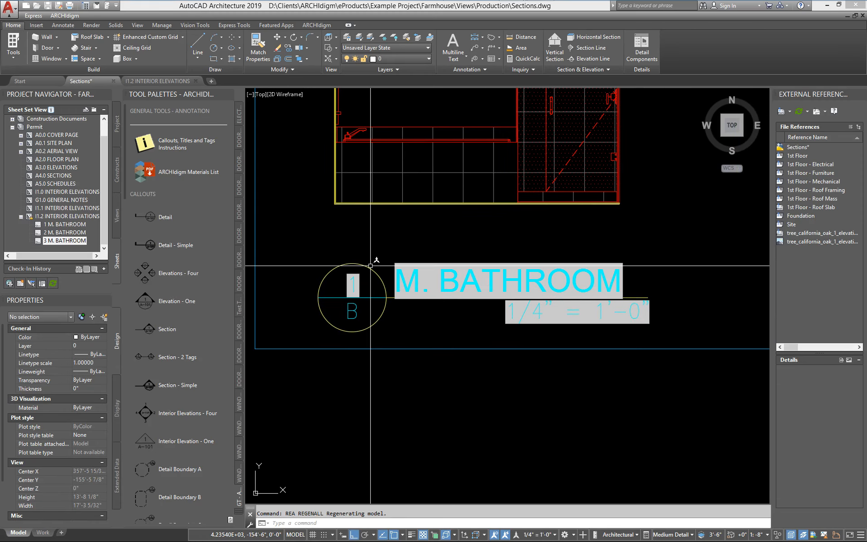
Examine the SheetView field behind the elevation number of the first M. BATHROOM title mark, leaving it without saving changes
left_click(353, 282)
double_click(353, 282)
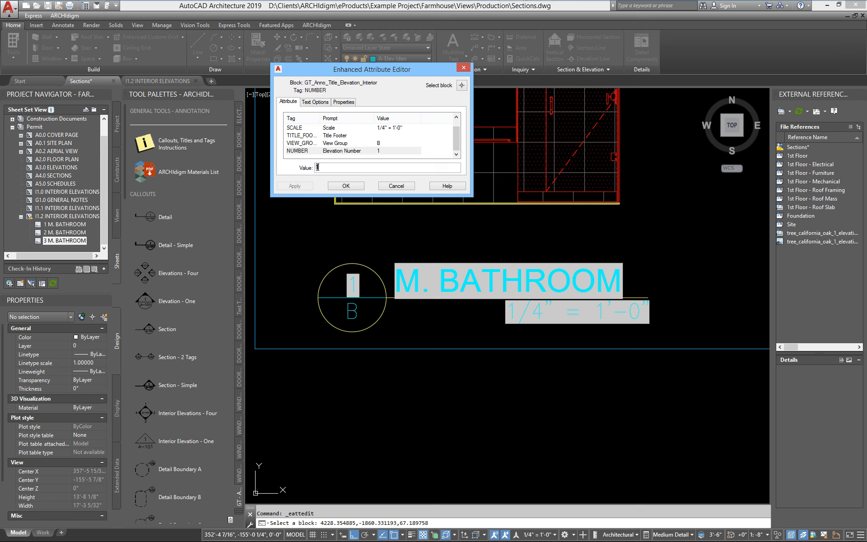
key("ctrl+f")
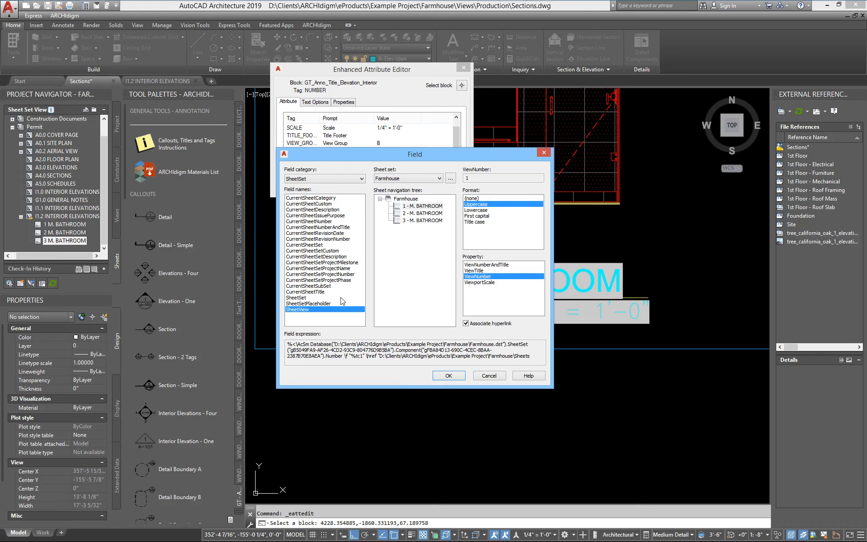
left_click(428, 207)
left_click(481, 379)
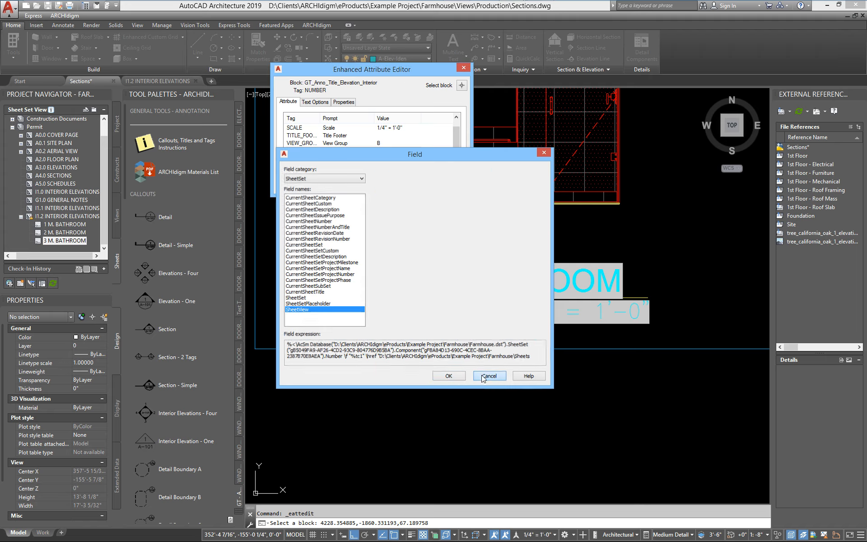
left_click(406, 187)
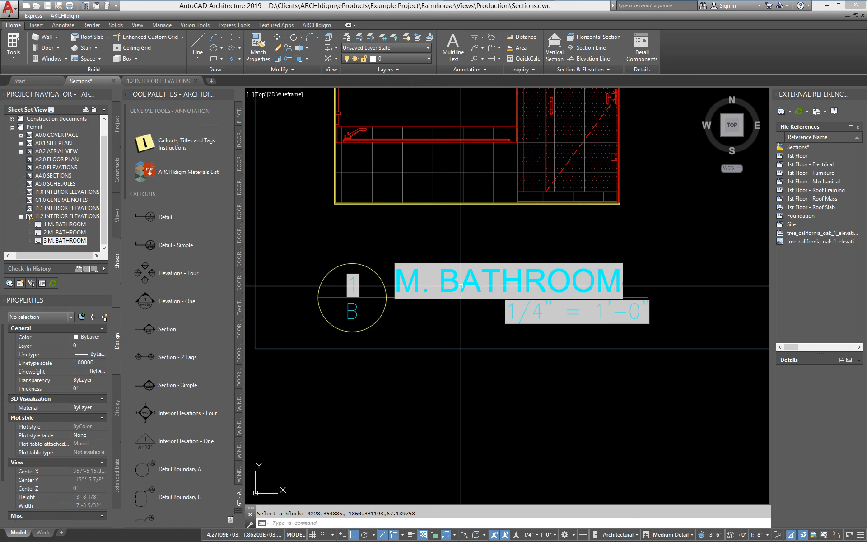
Examine the field behind the title text of the first M. BATHROOM title mark, leaving it without saving changes
scroll(457, 287, "down", 2)
double_click(459, 290)
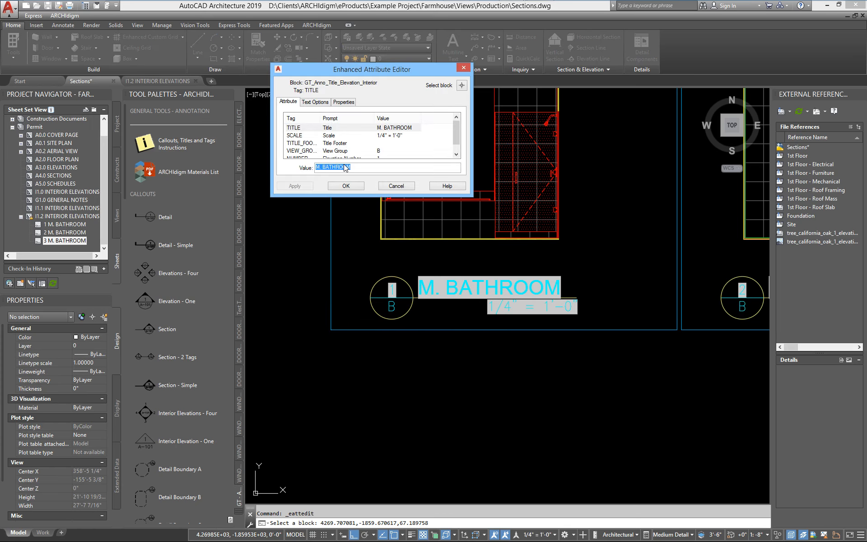
double_click(346, 166)
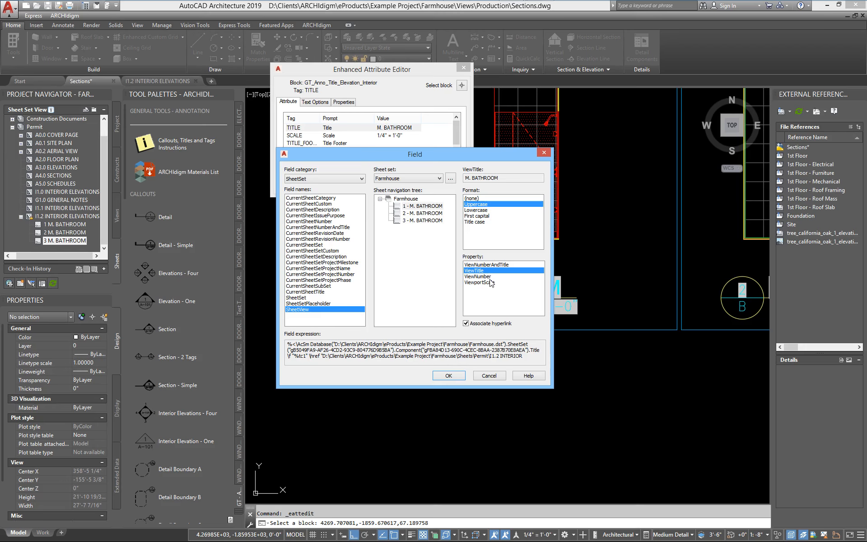
left_click(486, 376)
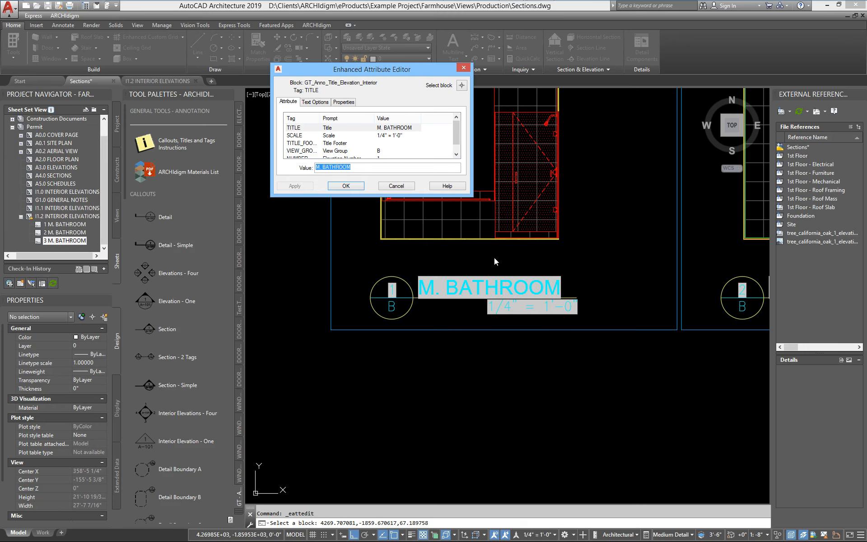
left_click(405, 186)
Bring up the unlinked group B title mark and examine the field behind its elevation number, cancelling the field dialog
scroll(474, 315, "down", 3)
middle_click_drag(645, 354, 428, 350)
scroll(428, 349, "down", 1)
scroll(490, 334, "up", 10)
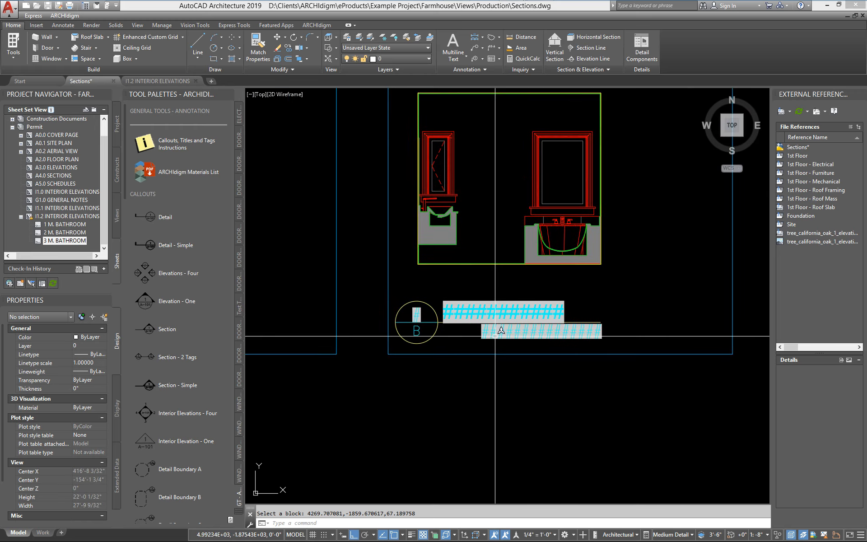
middle_click_drag(490, 335, 485, 305)
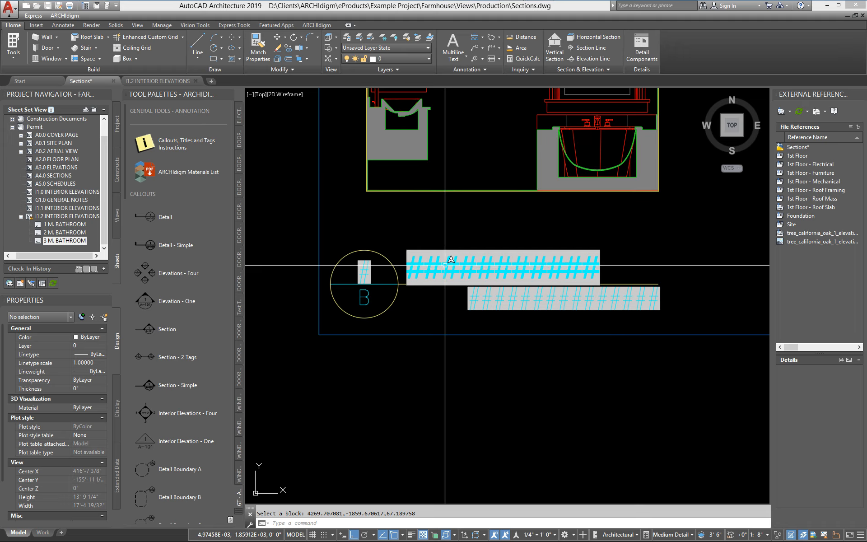
left_click(364, 251)
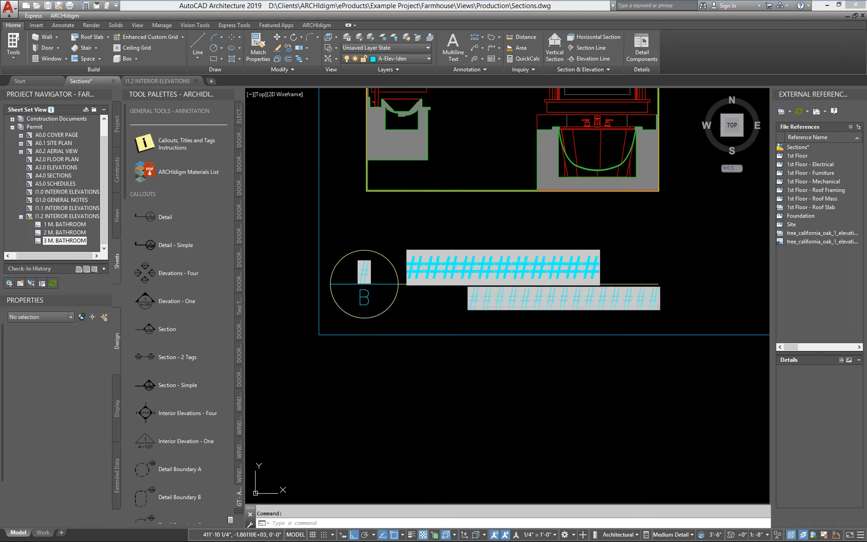
double_click(364, 270)
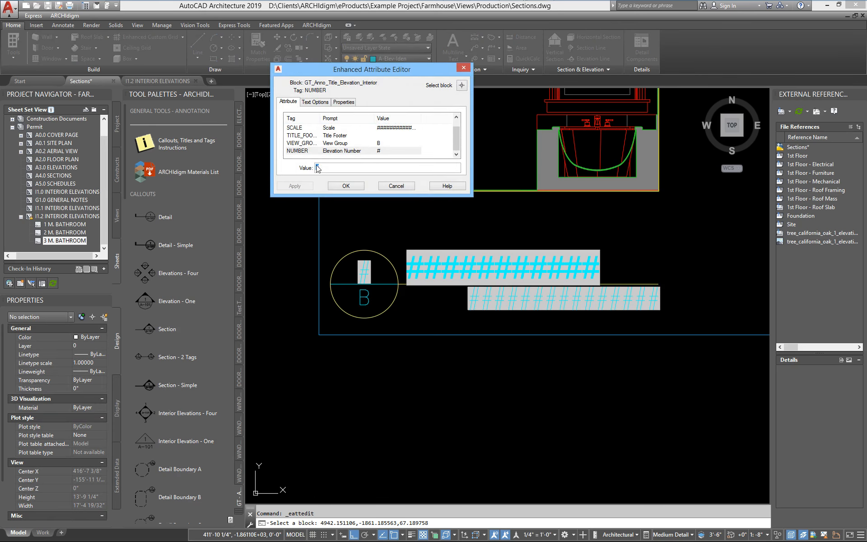
double_click(318, 168)
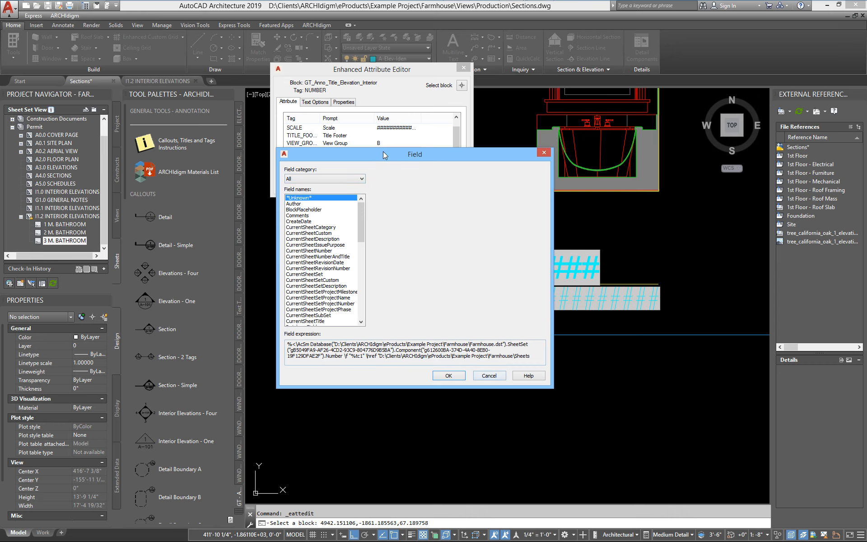
left_click_drag(384, 154, 520, 155)
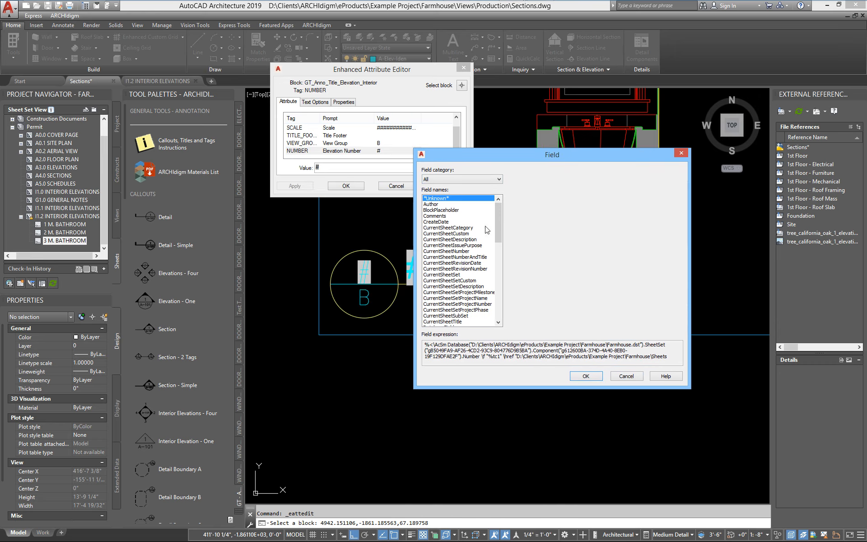
left_click(627, 376)
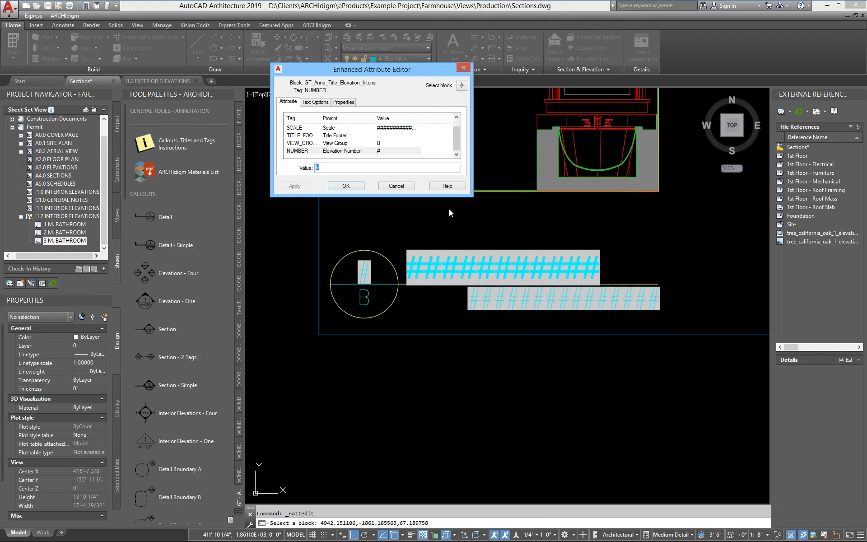
Set the unlinked group B title mark's elevation number to a SheetSet SheetView field using the ViewTitle of view 3 - M. BATHROOM
double_click(318, 168)
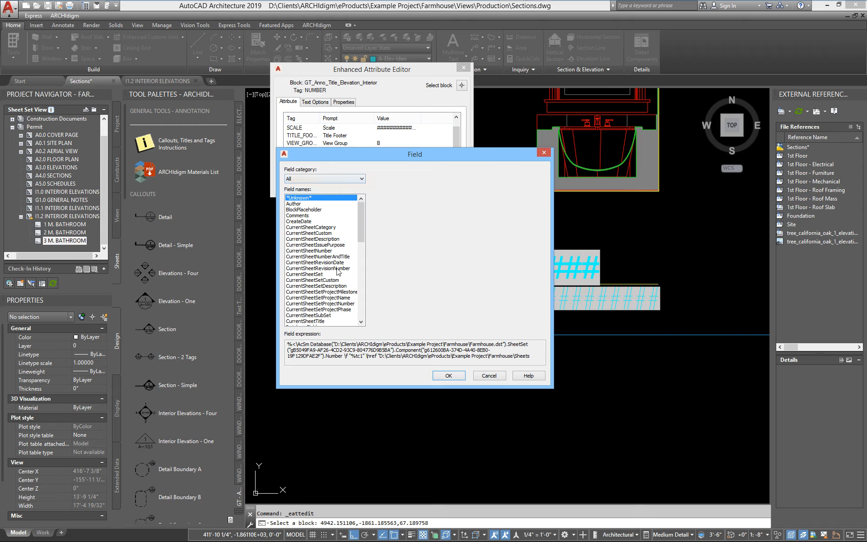
left_click_drag(356, 218, 361, 284)
left_click(308, 179)
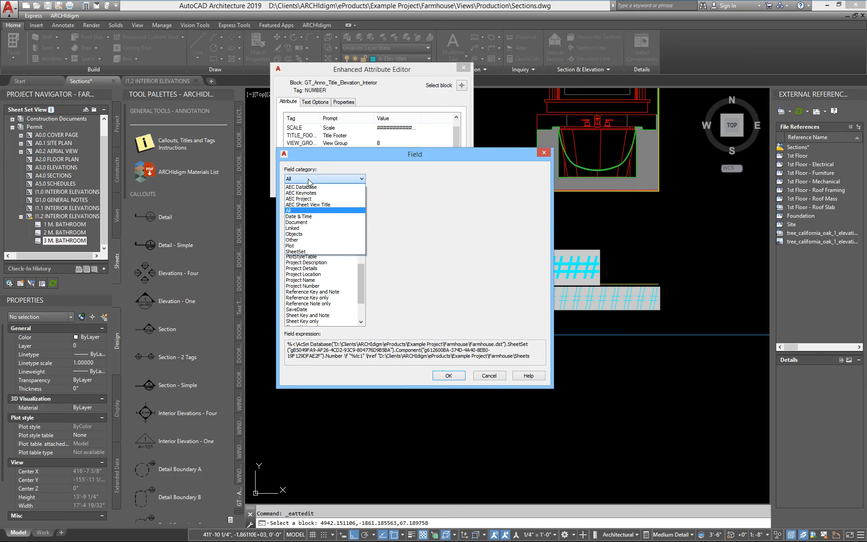
left_click(316, 205)
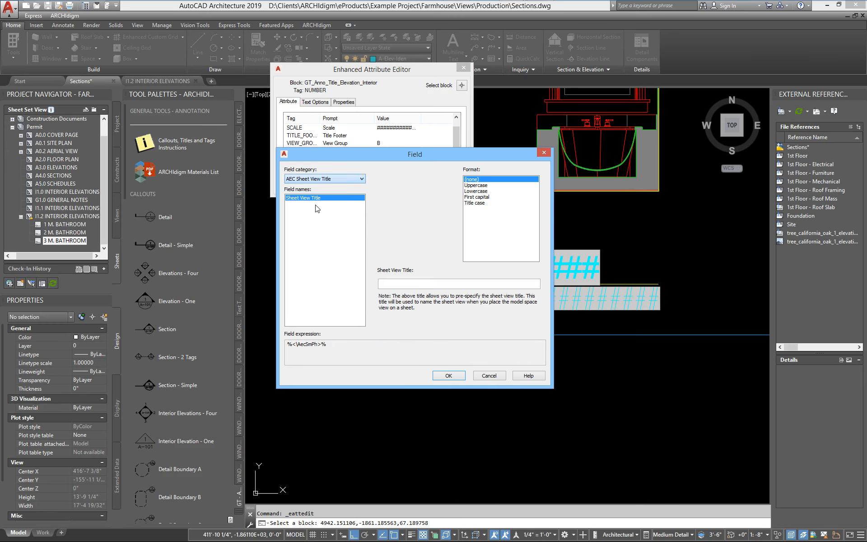
left_click(334, 179)
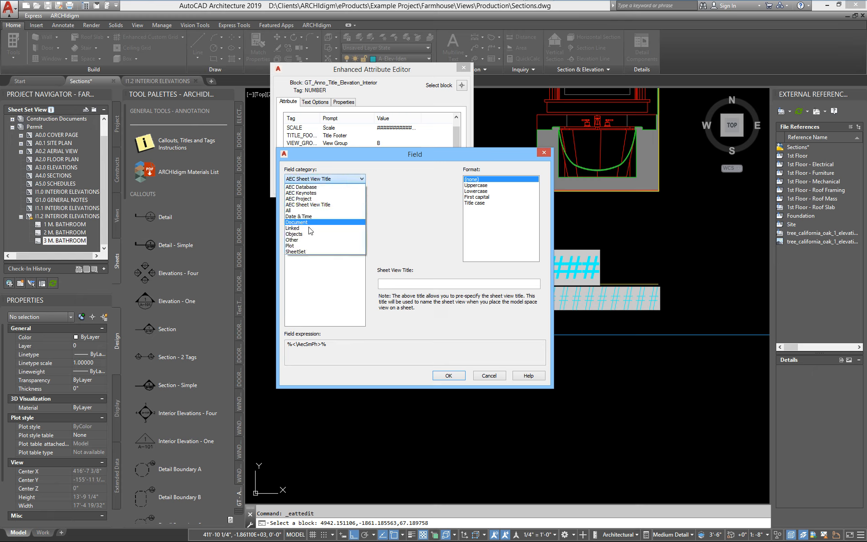
left_click(300, 251)
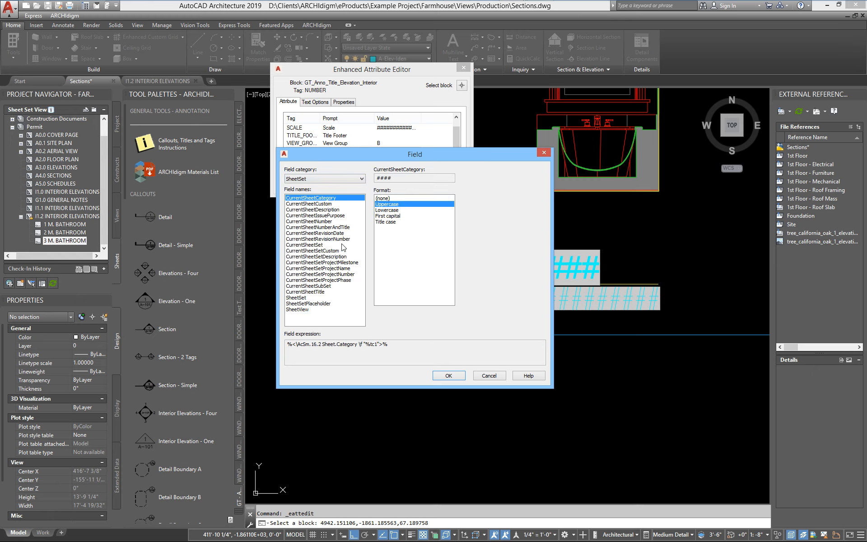
left_click(296, 310)
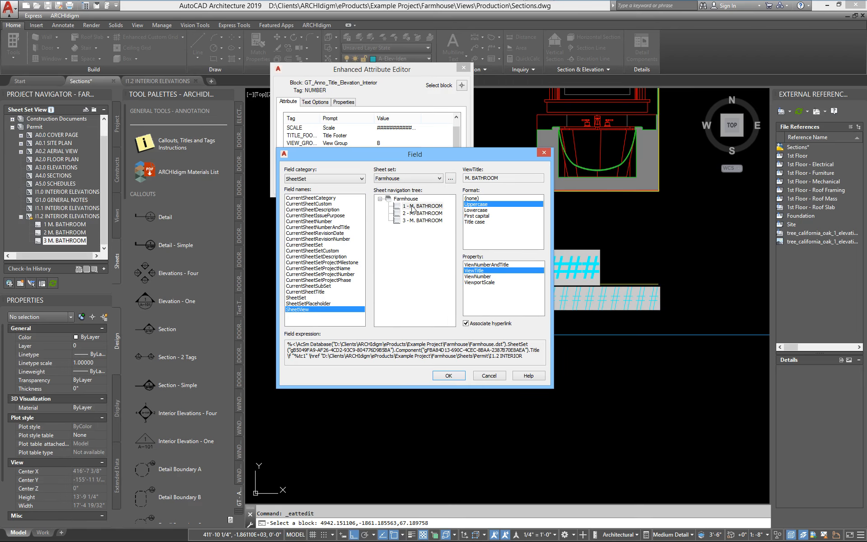
left_click(420, 221)
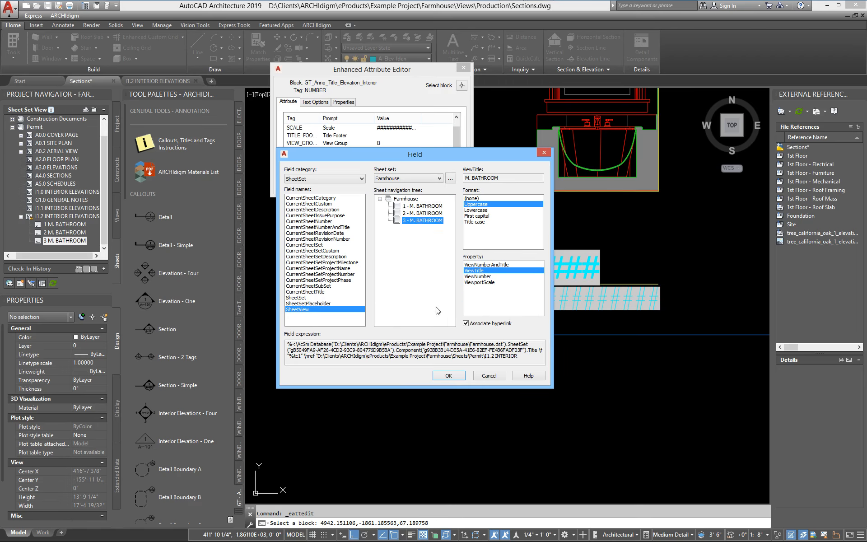
left_click(448, 376)
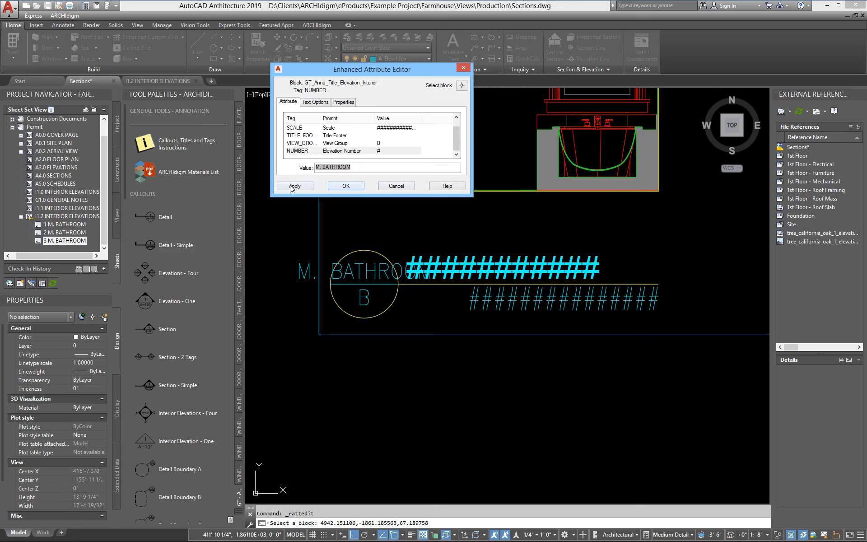
left_click(292, 186)
Switch the SheetView field in that elevation number to the ViewNumber property and save the attribute
double_click(345, 168)
left_click(480, 276)
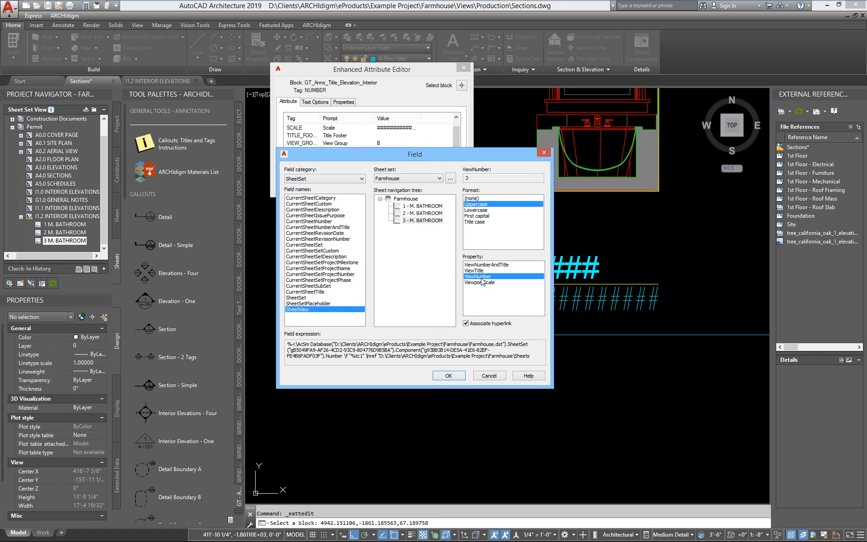
left_click(458, 376)
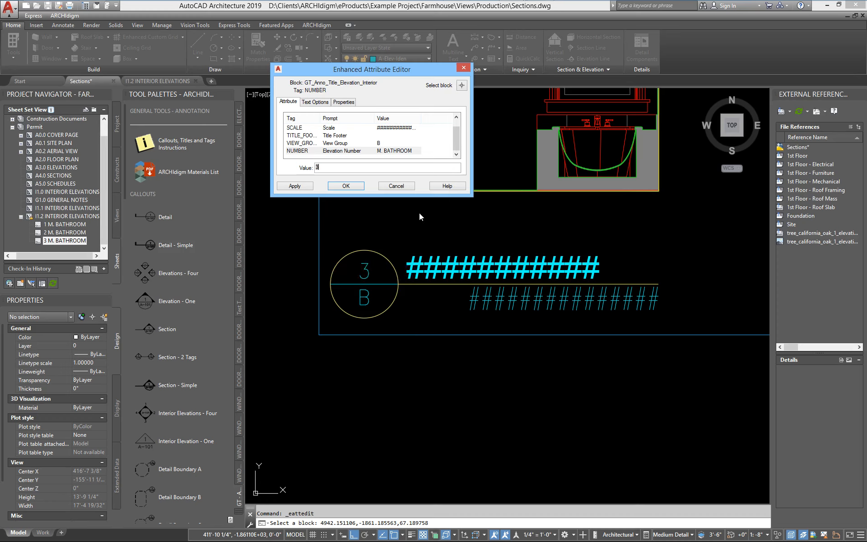
left_click(296, 186)
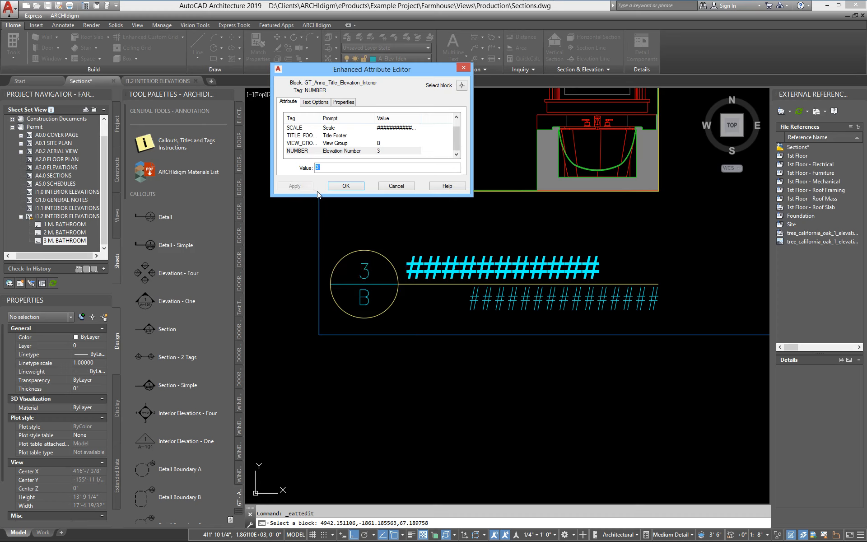
left_click(355, 188)
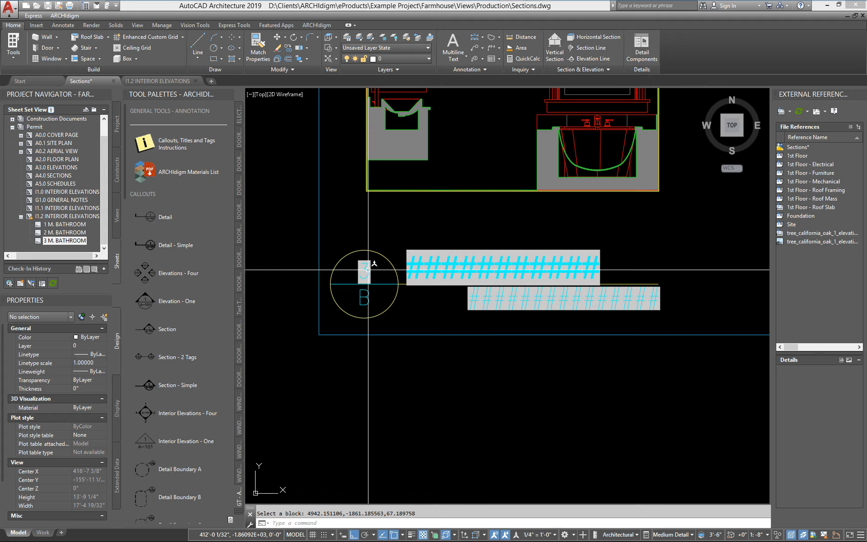
key("Escape")
Replace the title mark's elevation number with a SheetSetPlaceholder field of type ViewNumber and save the attribute
double_click(408, 309)
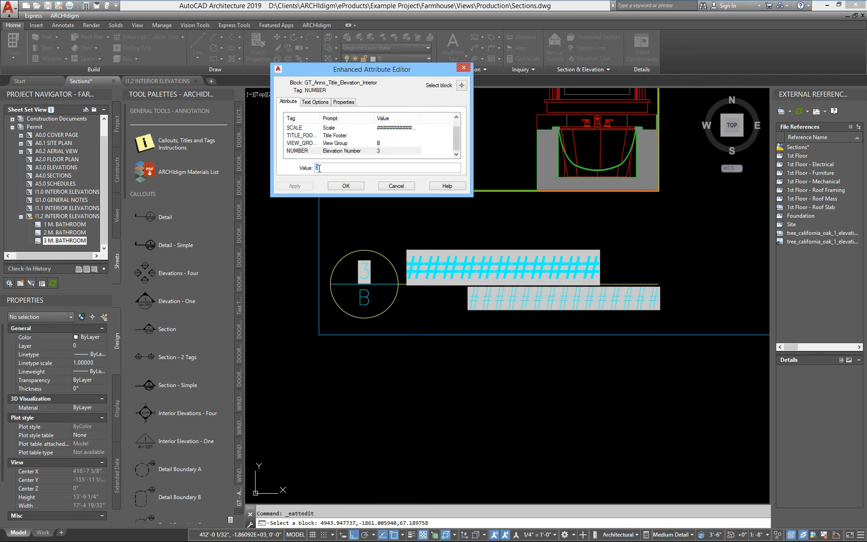
key("ctrl+f")
left_click(298, 310)
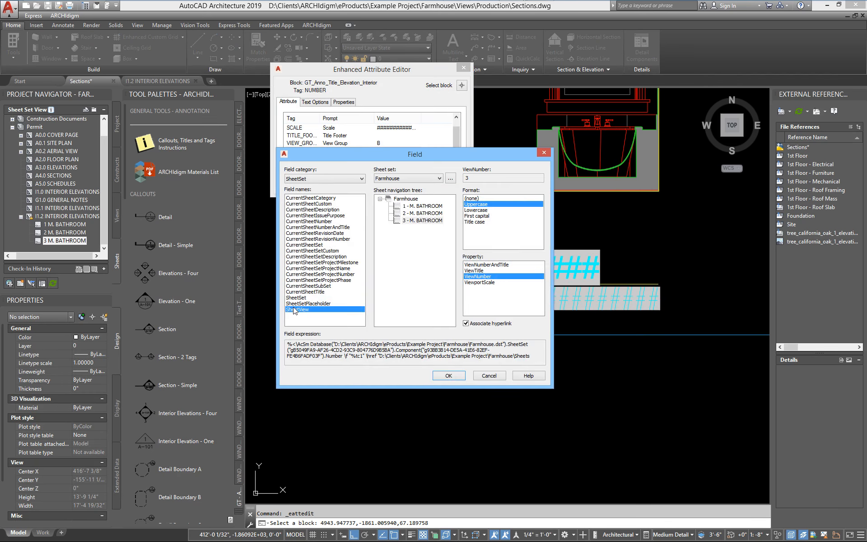
left_click(300, 303)
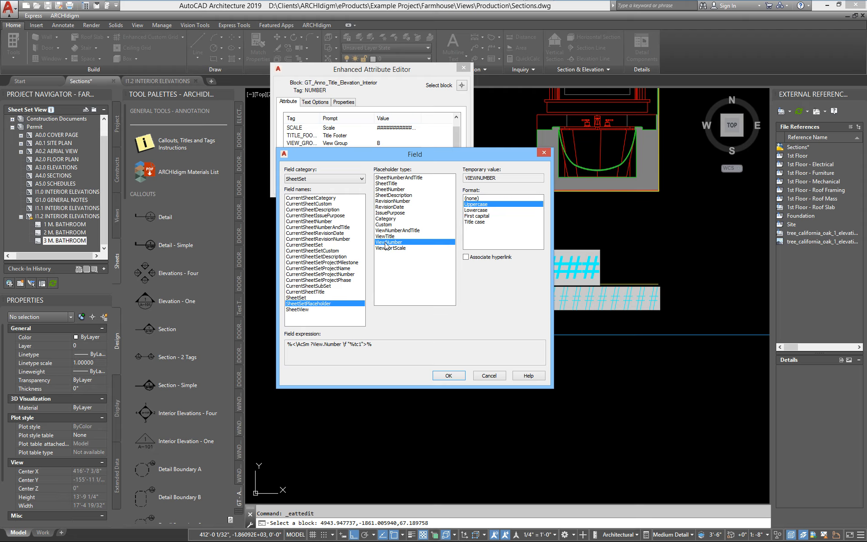
left_click(448, 376)
left_click(303, 186)
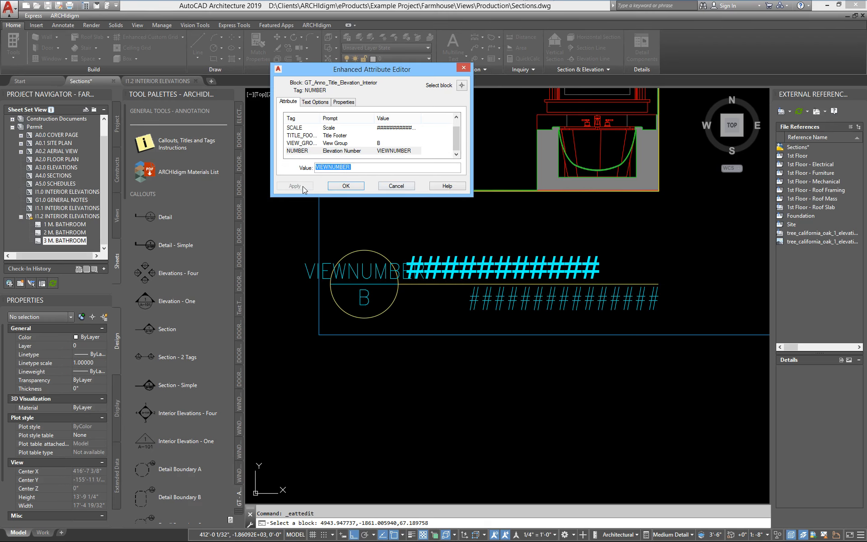
left_click(346, 186)
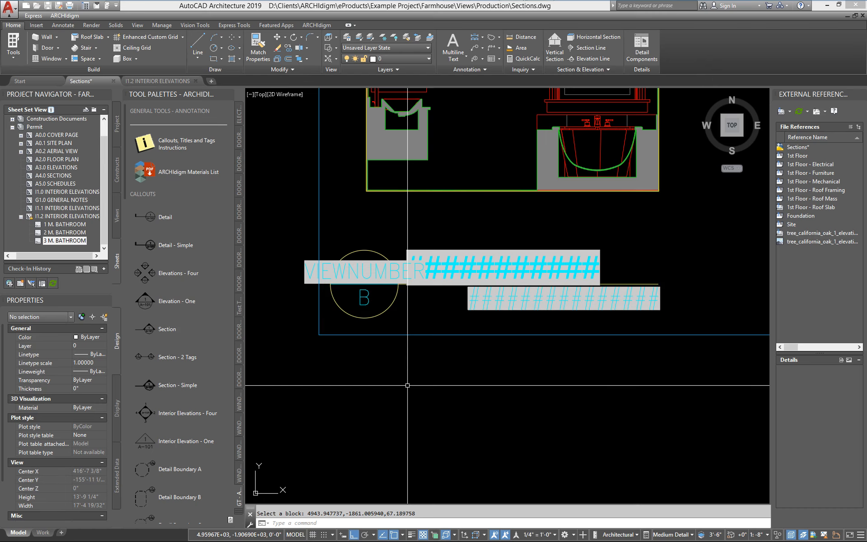
Set the title footer attribute of the first M. BATHROOM title mark to PARTIAL and deselect the mark
scroll(407, 385, "down", 4)
scroll(403, 384, "down", 3)
middle_click_drag(433, 369, 506, 401)
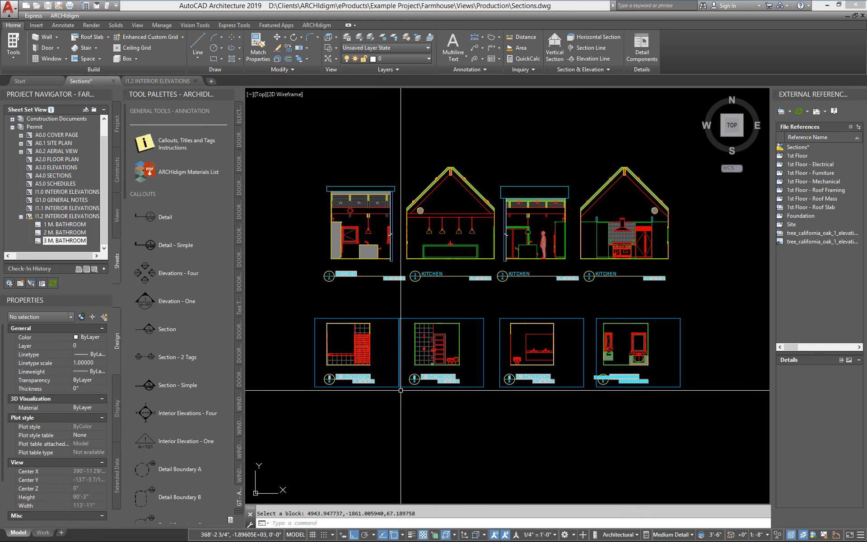
scroll(351, 308, "up", 6)
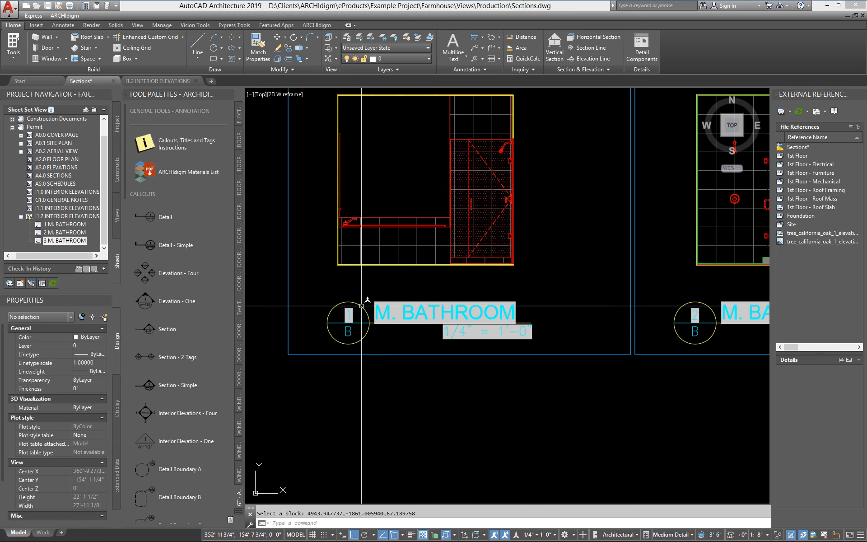
left_click(351, 308)
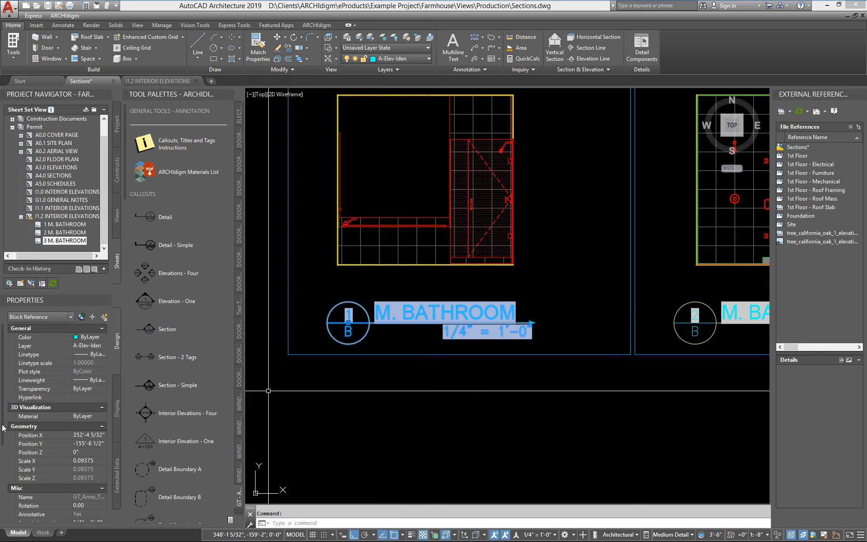
scroll(6, 429, "down", 5)
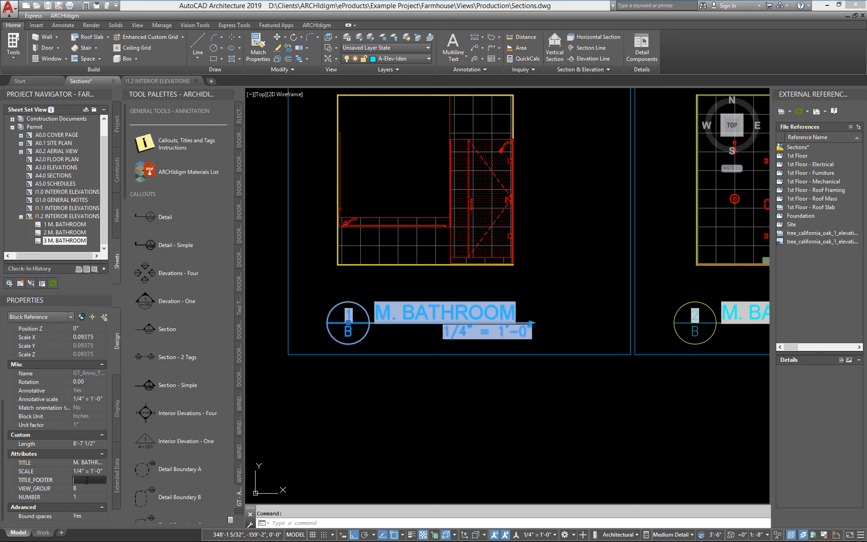
type("IAL")
key("Return")
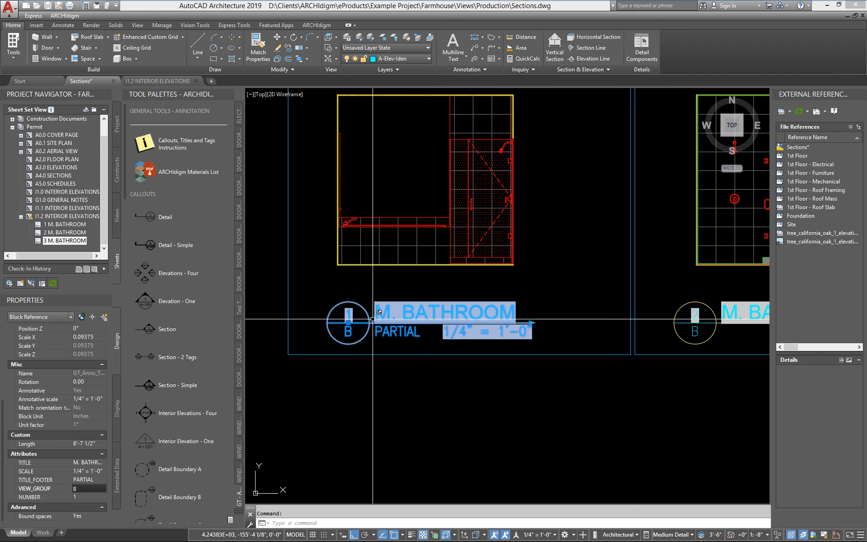
mouse_move(373, 319)
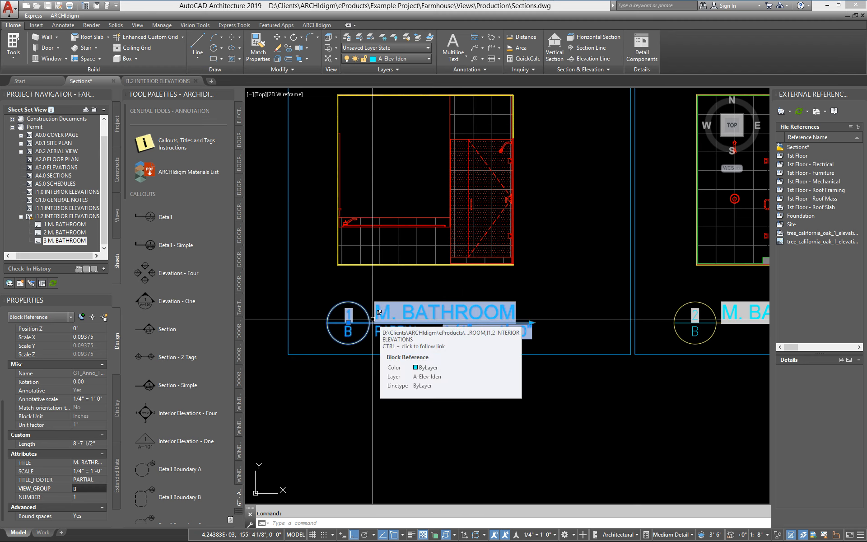
key("Escape")
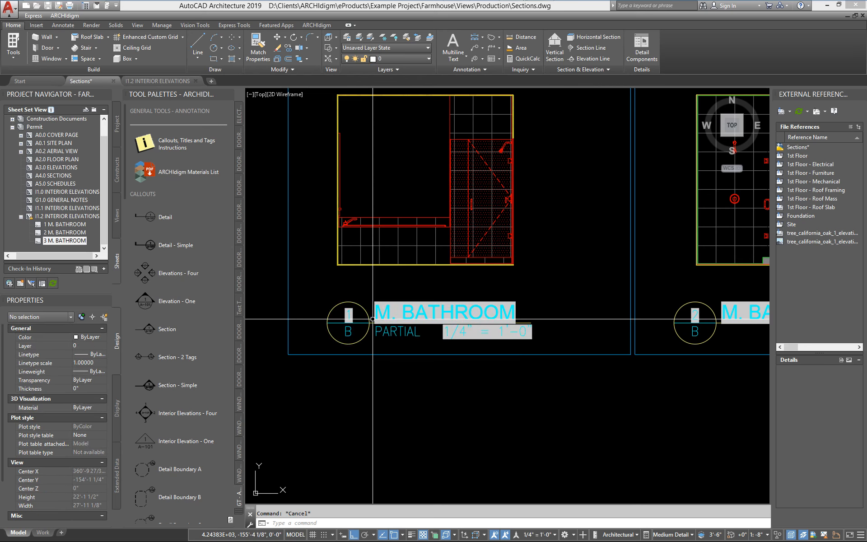